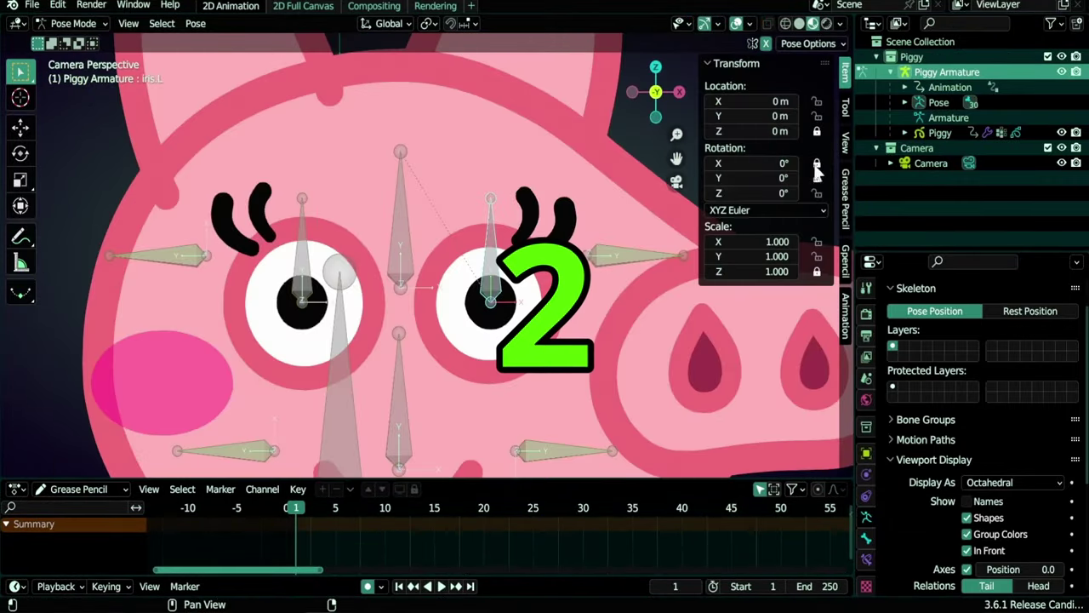
Lock the bone's Y and Z location, rotate the head bone, and move the leg control along X
drag(817, 131, 817, 116)
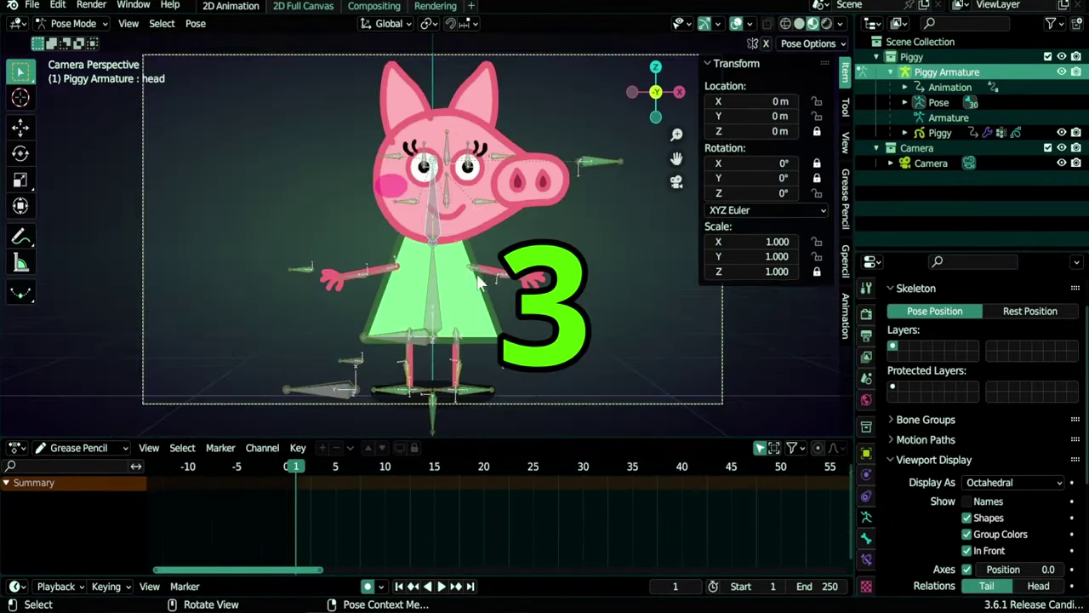
key(r)
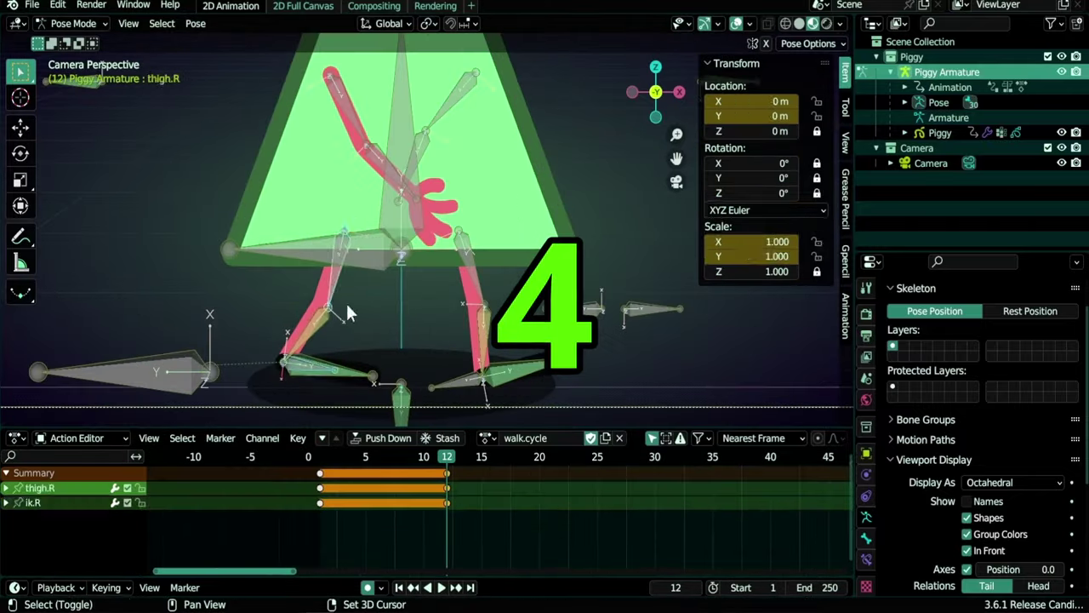
key(g)
key(x)
click(370, 382)
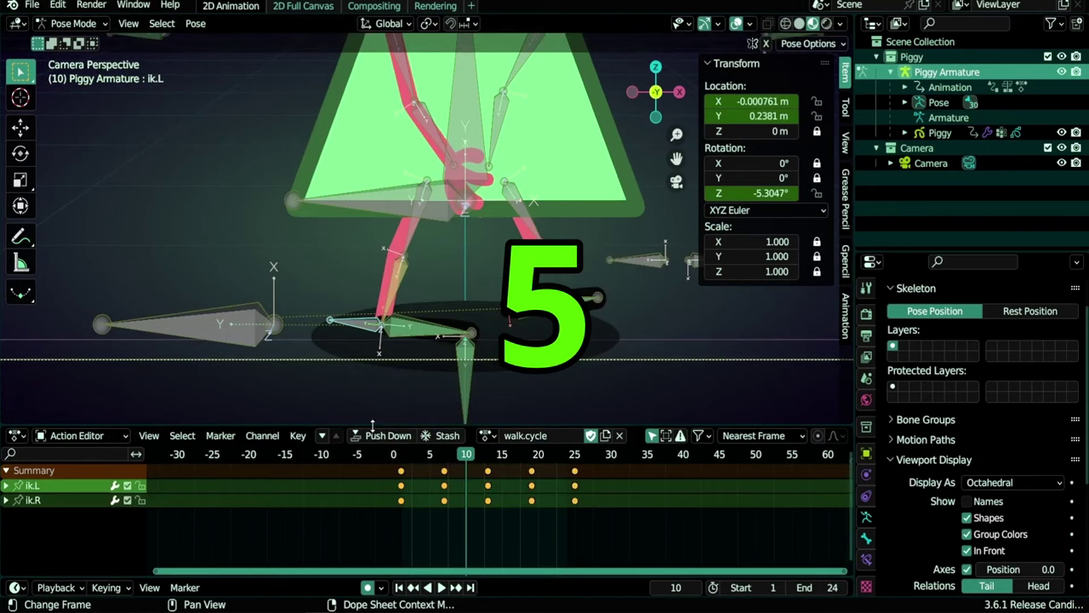
Enlarge the animation editor, switch it to the curve graph, and frame all curves
drag(372, 425, 372, 384)
key(ctrl+Tab)
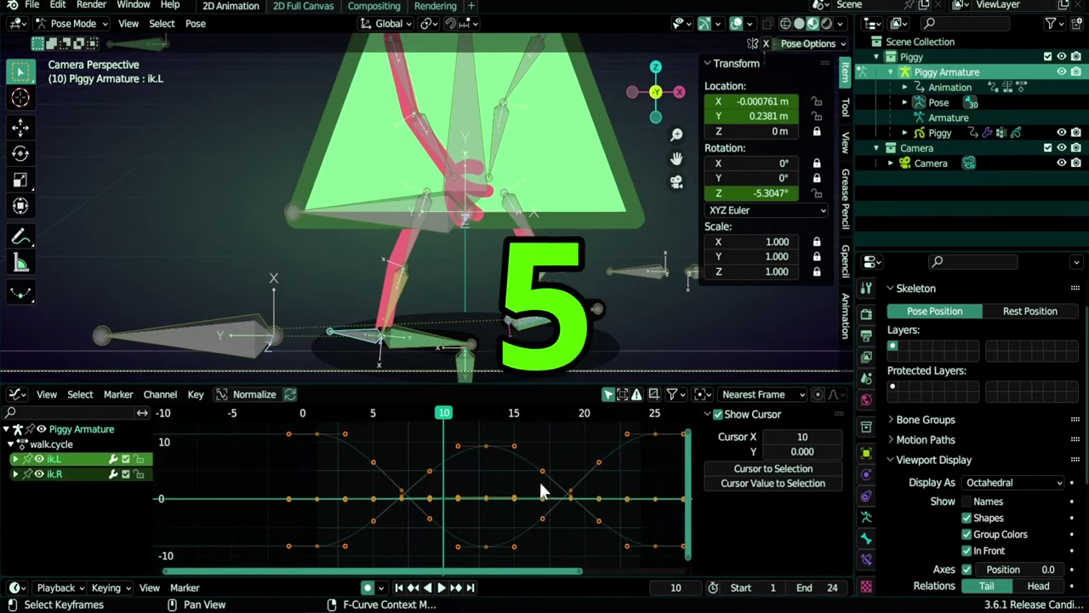
key(ctrl+KP_Add)
click(422, 514)
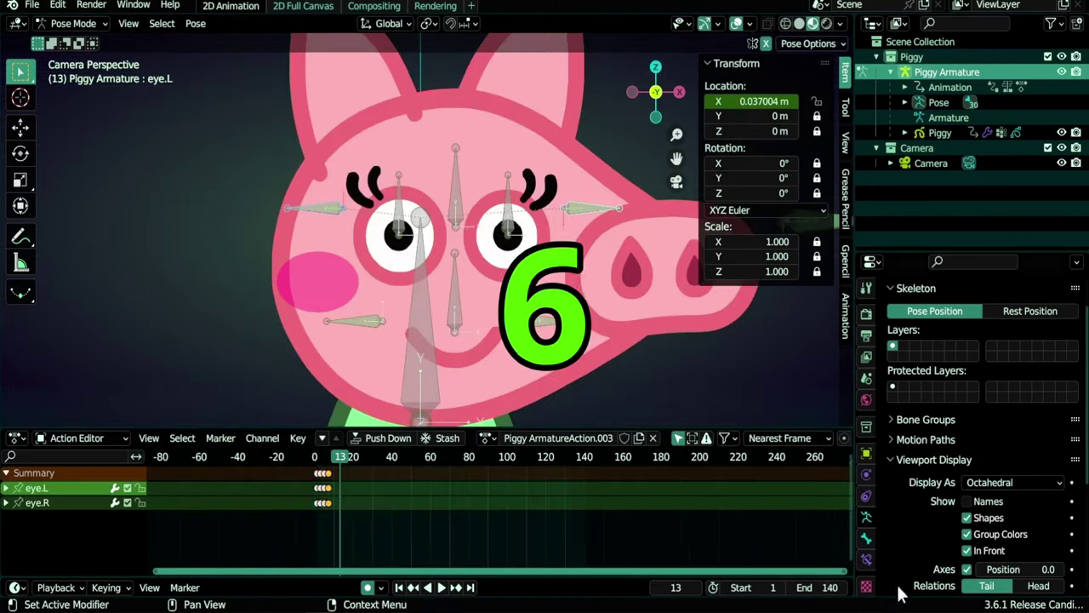
Duplicate the selected eye keyframes to a later frame, then select the standing action strip
key(shift+d)
click(714, 511)
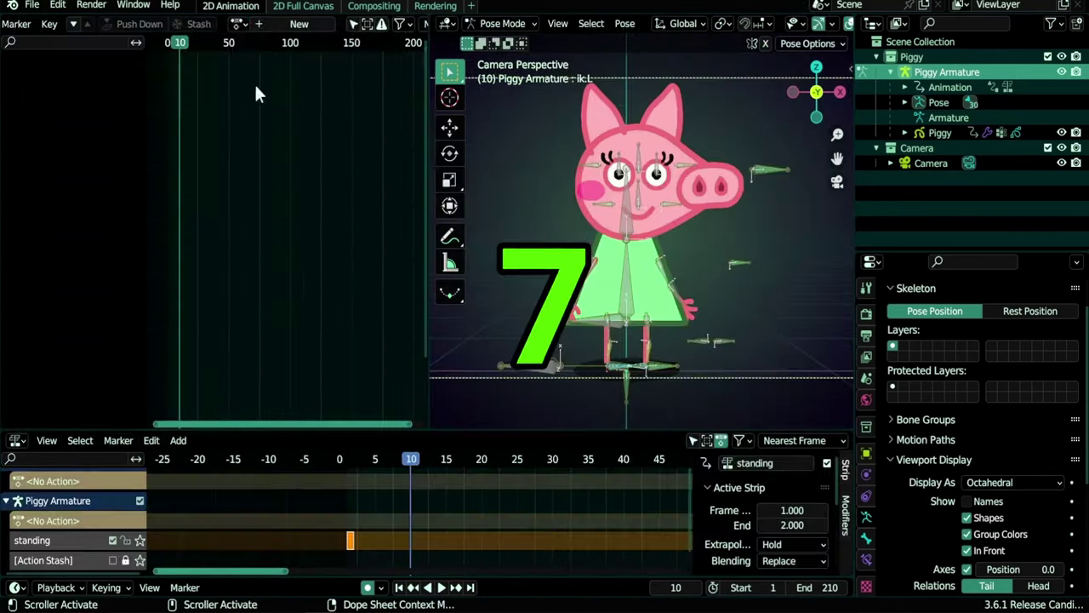
scroll(343, 461, up, 3)
click(312, 534)
Place the walk.cycle strip on the track, browse the Gumroad product list, and confirm the hand stroke move
click(343, 525)
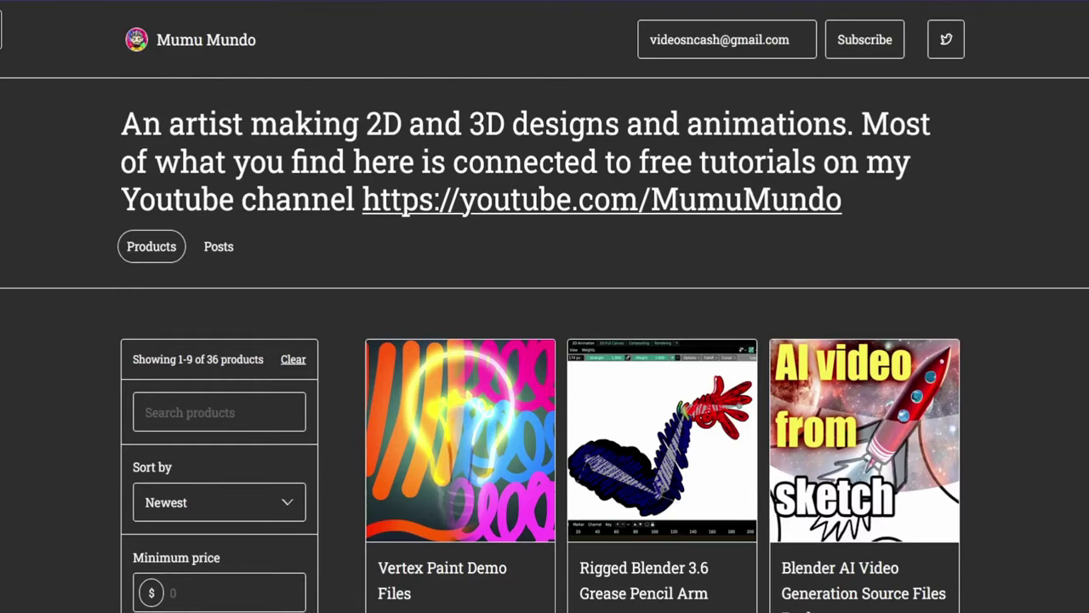
scroll(545, 341, down, 10)
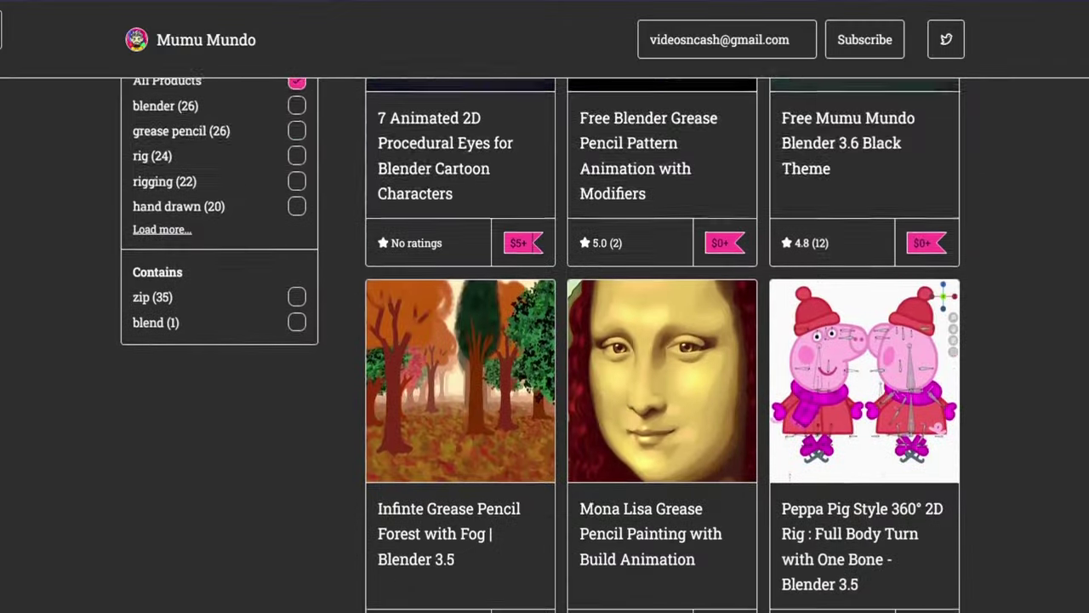
scroll(545, 340, up, 10)
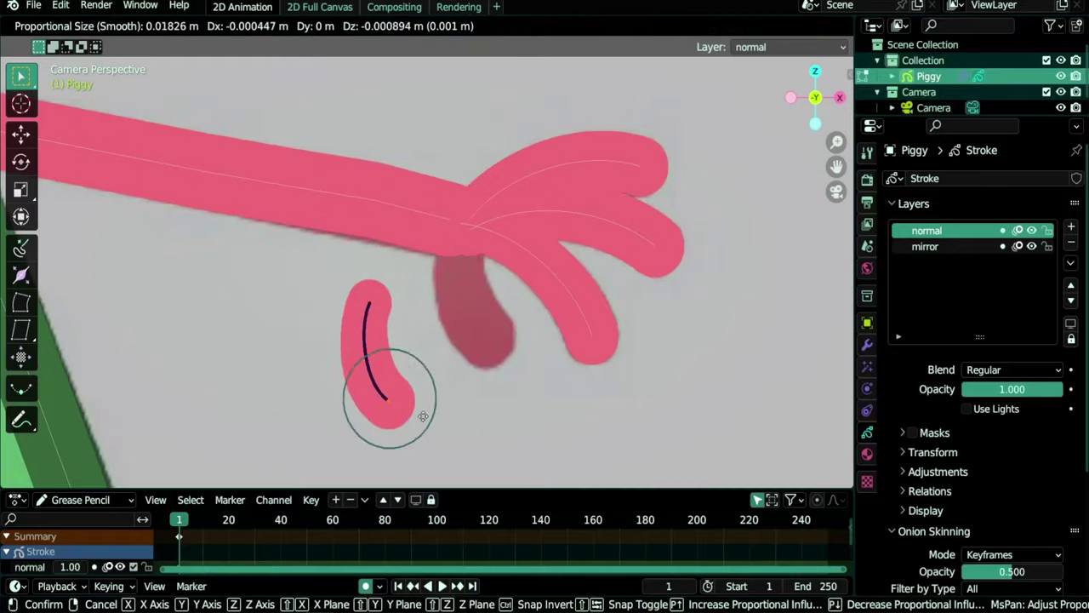
click(480, 420)
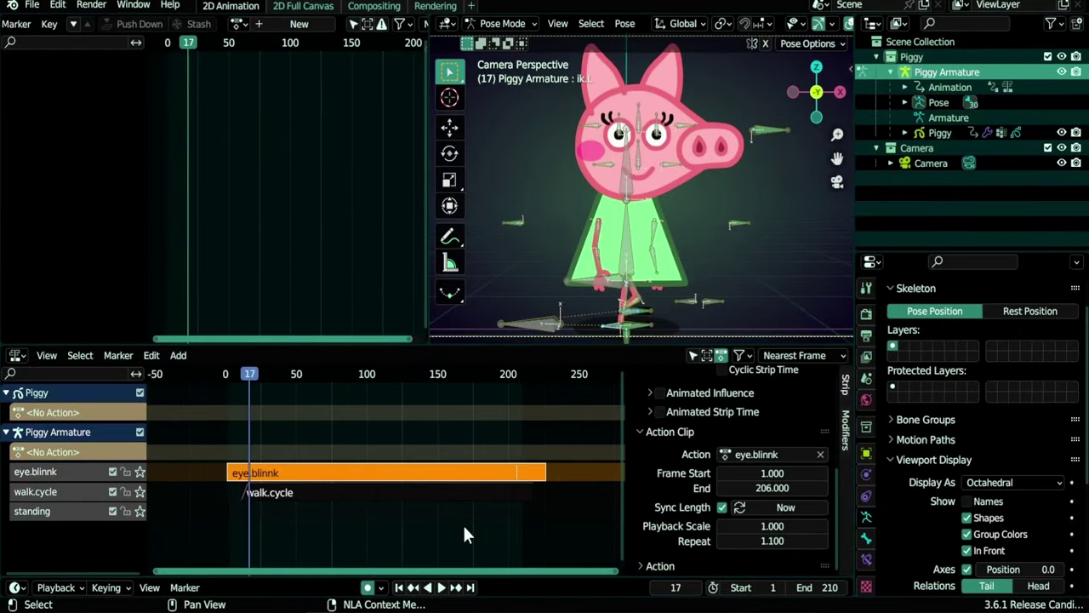
Show walk.cycle's action clip settings with only selected-bone curves, normalized
click(232, 376)
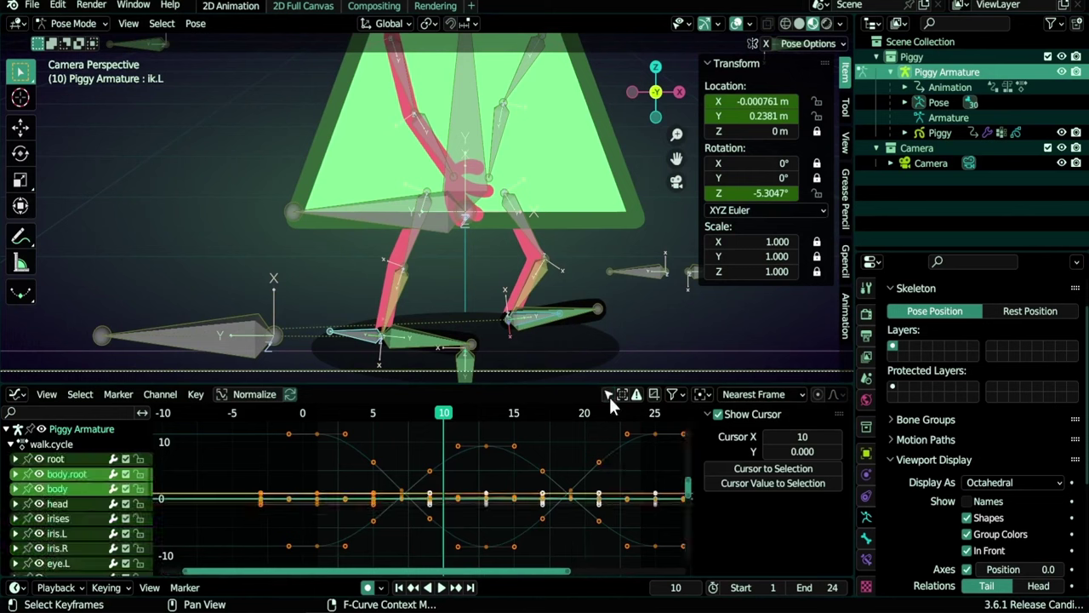
click(609, 394)
click(247, 394)
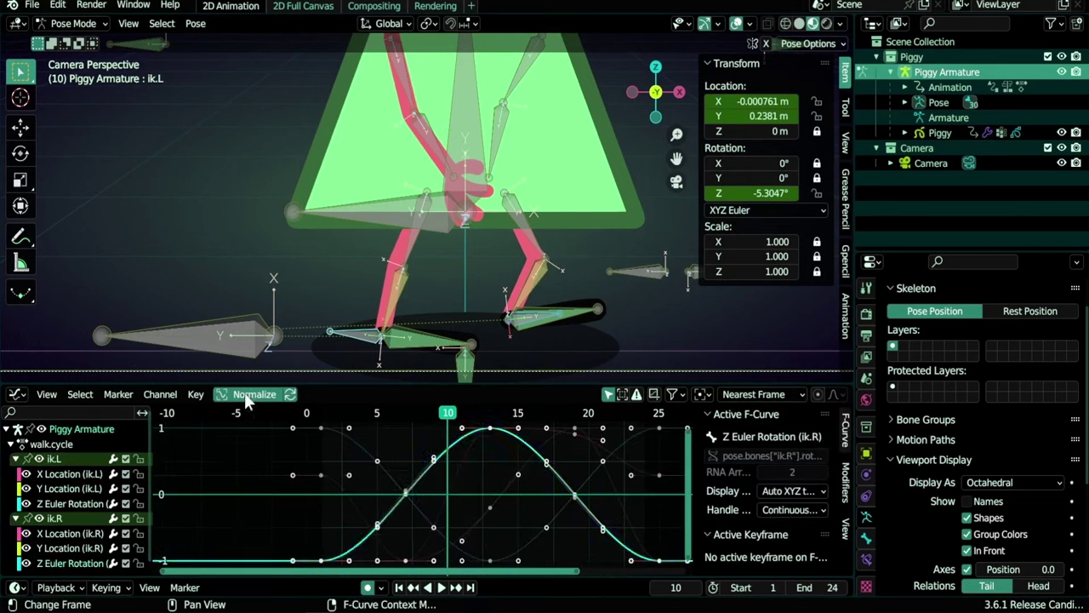
Set the selected ik.R keyframes to Linear interpolation
click(517, 525)
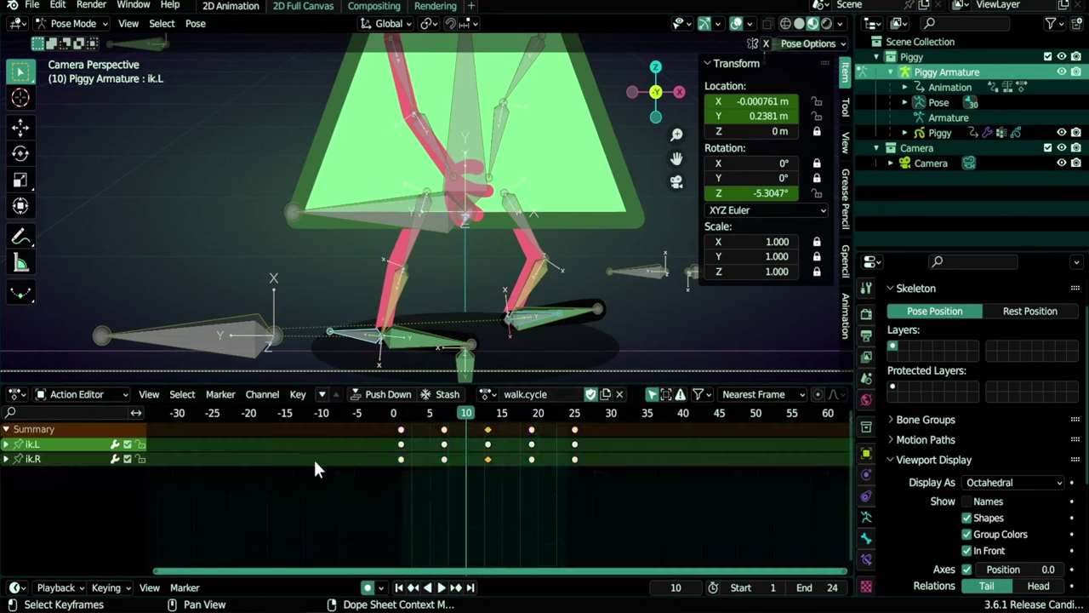
right_click(482, 490)
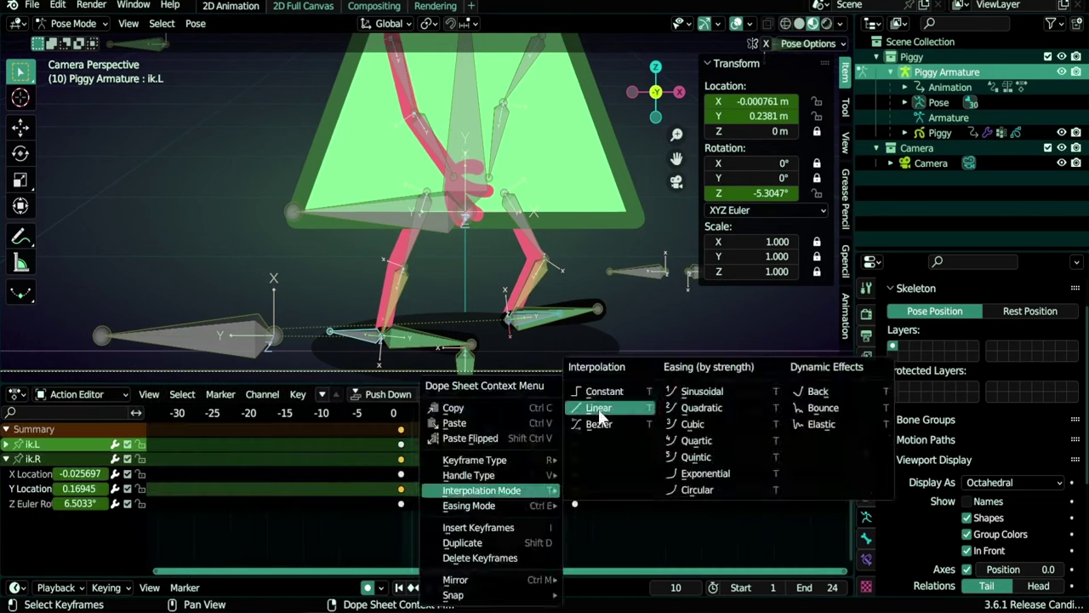
click(601, 415)
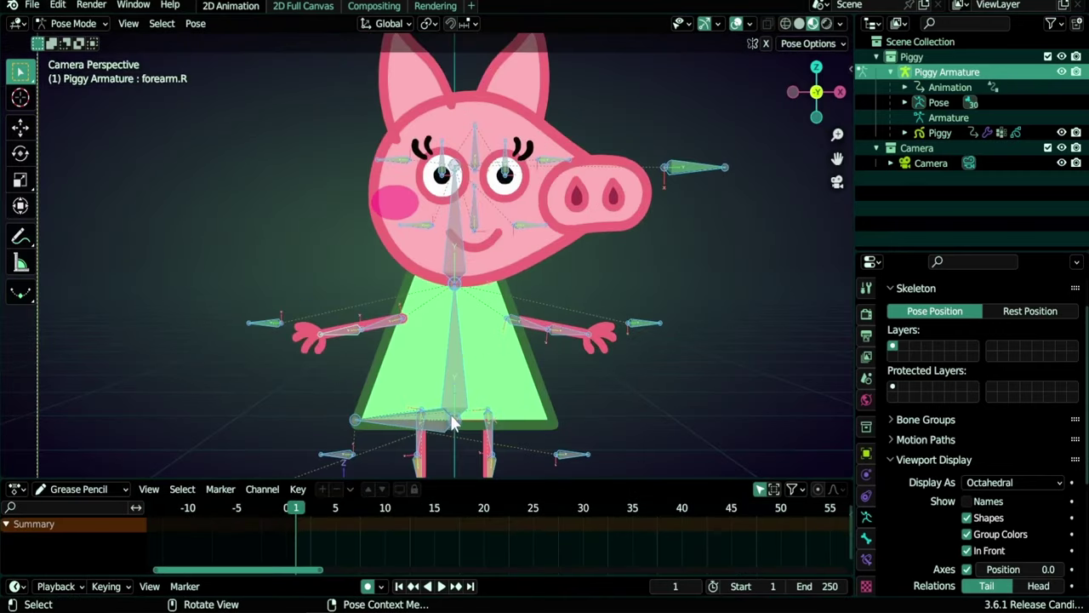
mouse_move(445, 402)
ctrl+middle_down()
mouse_move(466, 357)
mouse_move(476, 379)
mouse_move(513, 331)
mouse_move(405, 385)
mouse_move(418, 365)
mouse_move(433, 376)
mouse_move(447, 332)
mouse_move(474, 362)
mouse_move(517, 355)
mouse_move(381, 408)
ctrl+middle_up()
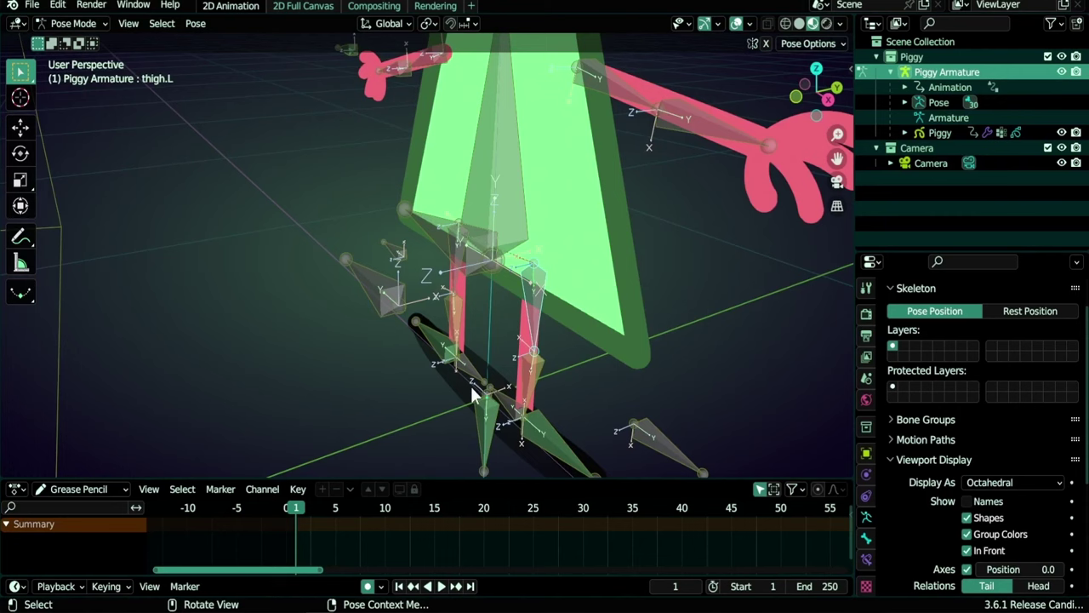
Orbit around Piggy's legs, selecting the body.root, root and shadow bones in turn
scroll(559, 300, up, 4)
shift+middle_drag(610, 305, 293, 270)
click(293, 272)
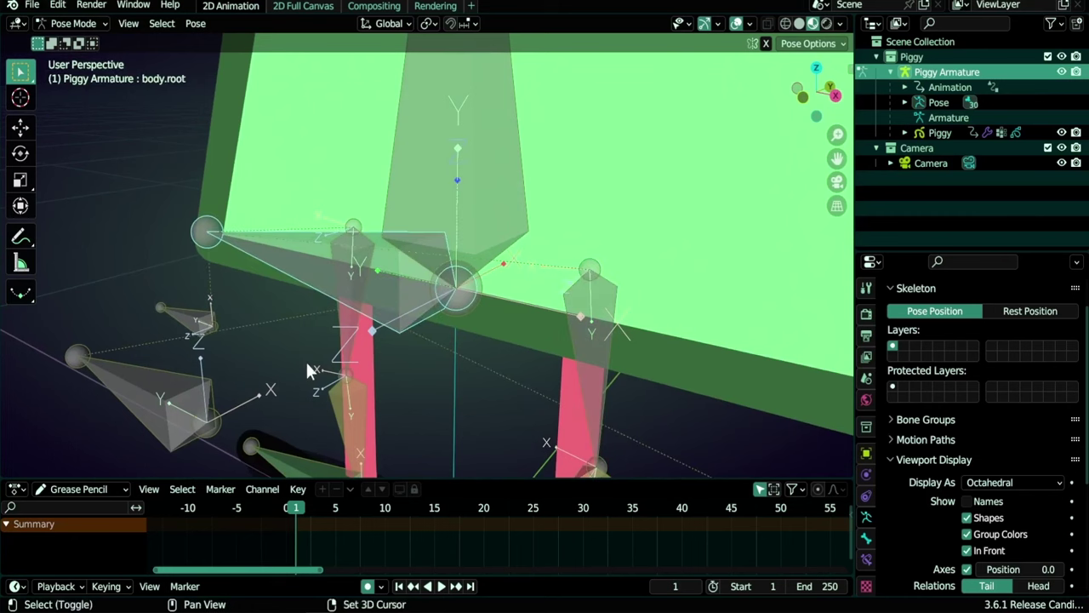
middle_drag(311, 370, 353, 201)
click(202, 295)
middle_drag(217, 260, 434, 123)
click(489, 367)
click(258, 273)
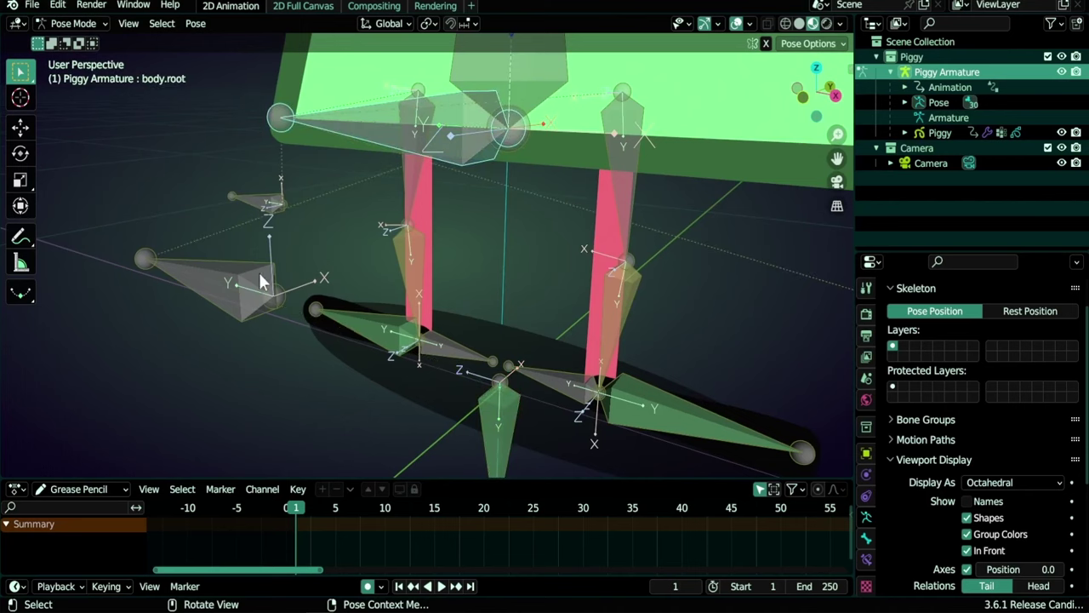
click(230, 291)
click(483, 426)
click(356, 123)
middle_drag(356, 123, 400, 241)
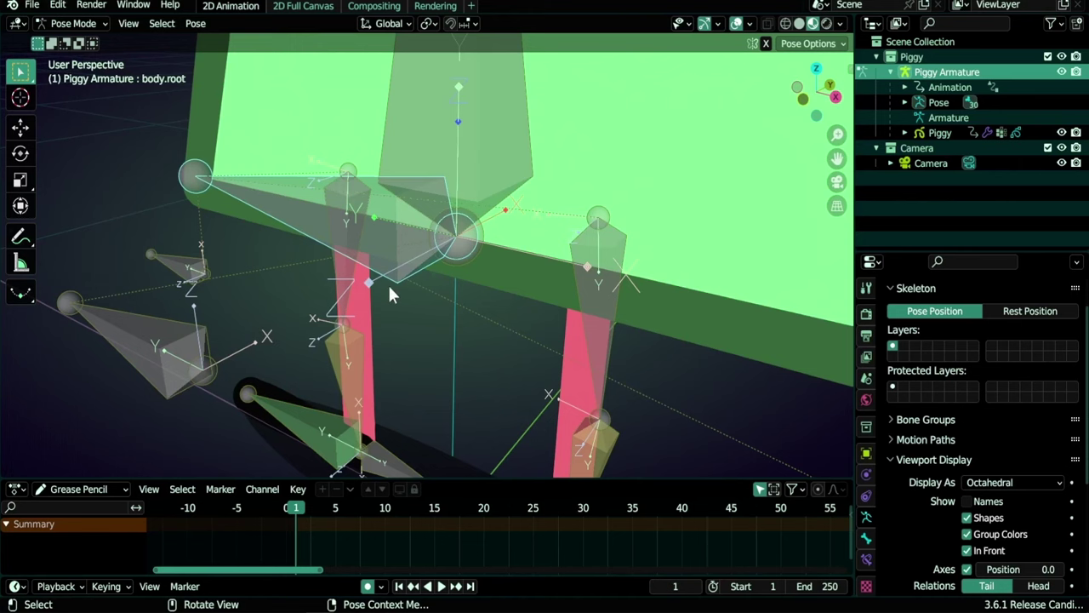
Rotate the left arm bone from a front view of Piggy
middle_drag(477, 338, 510, 217)
click(513, 221)
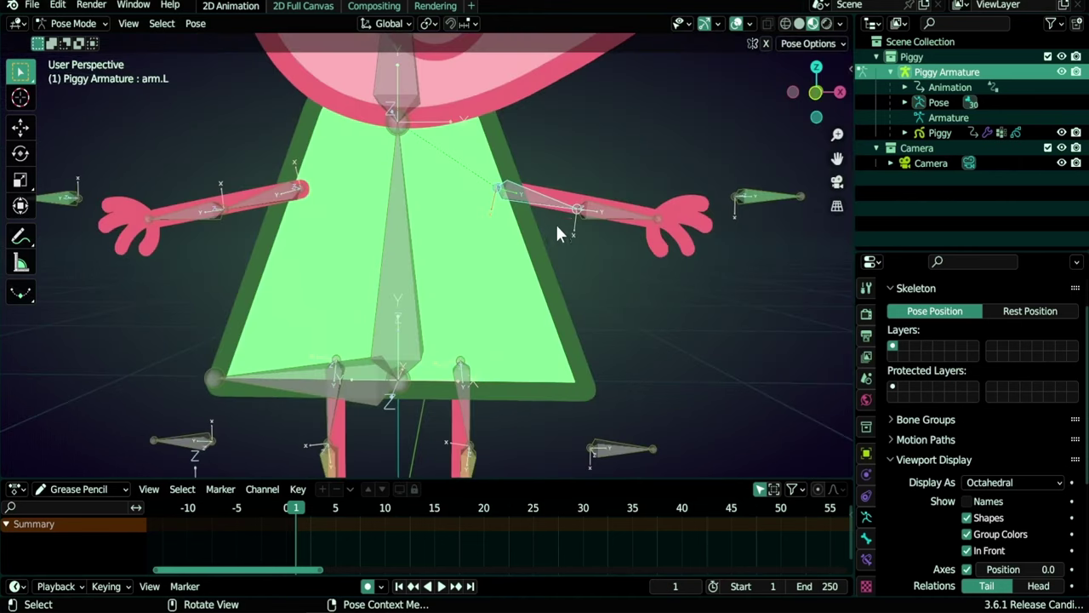
key(r)
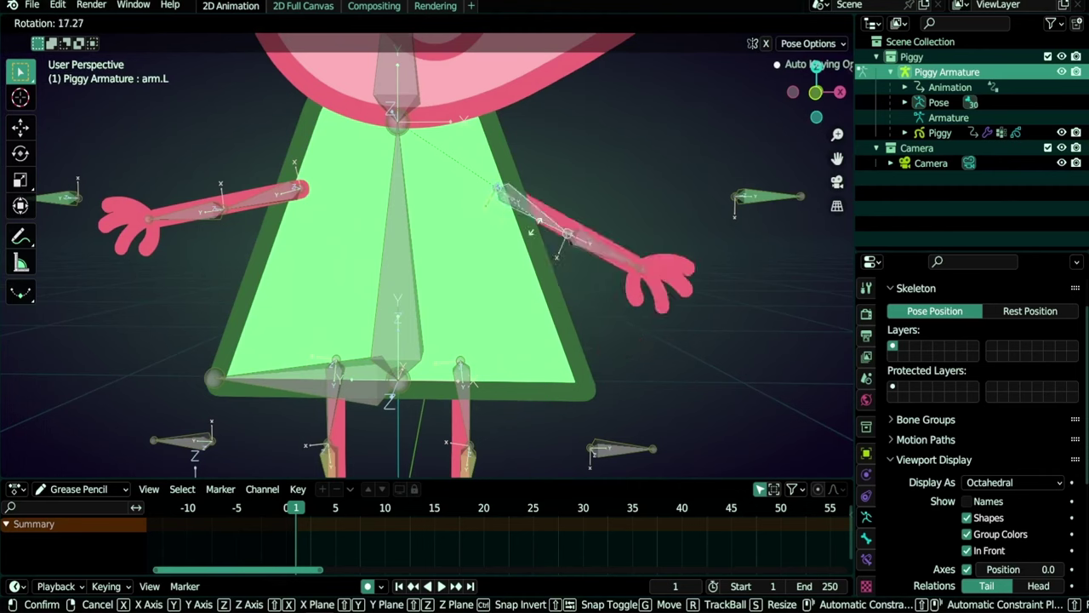
click(538, 238)
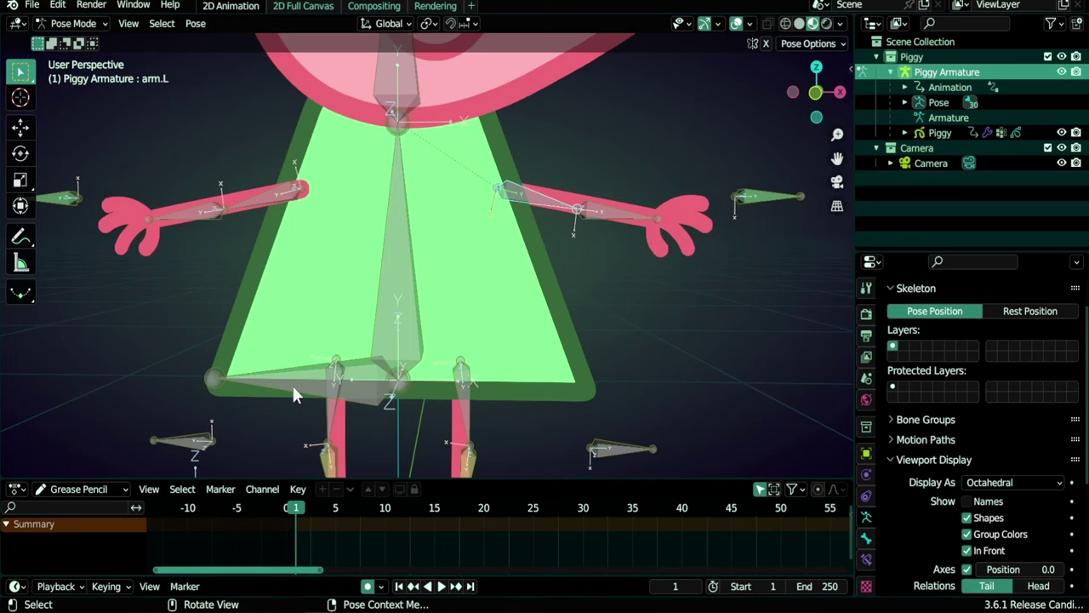
Select body.root, enter Edit Mode, and show its transform values in the sidebar
click(439, 397)
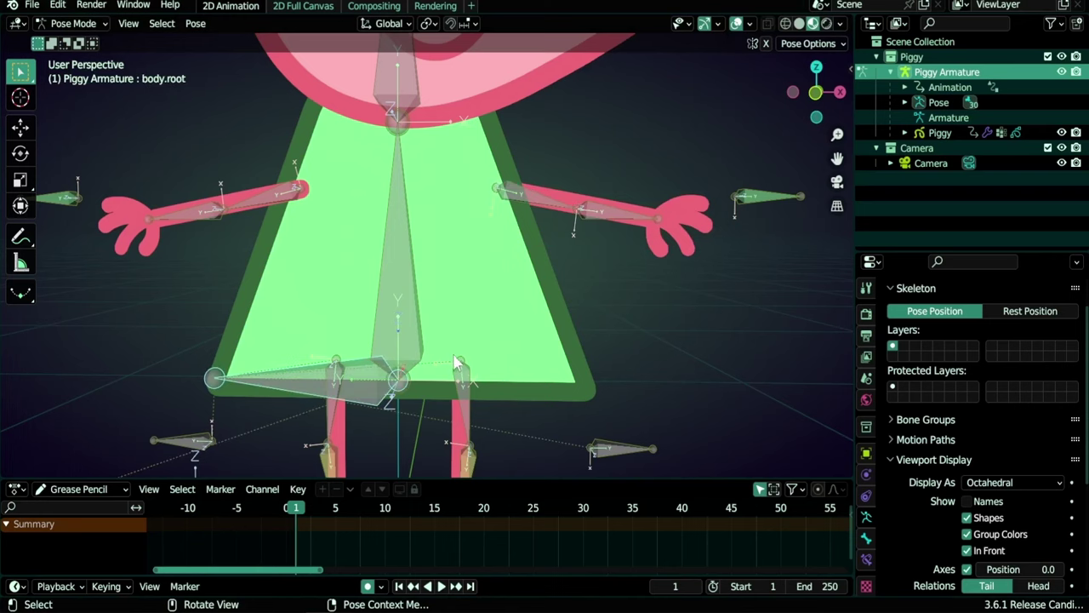
key(Tab)
middle_drag(455, 361, 540, 345)
key(n)
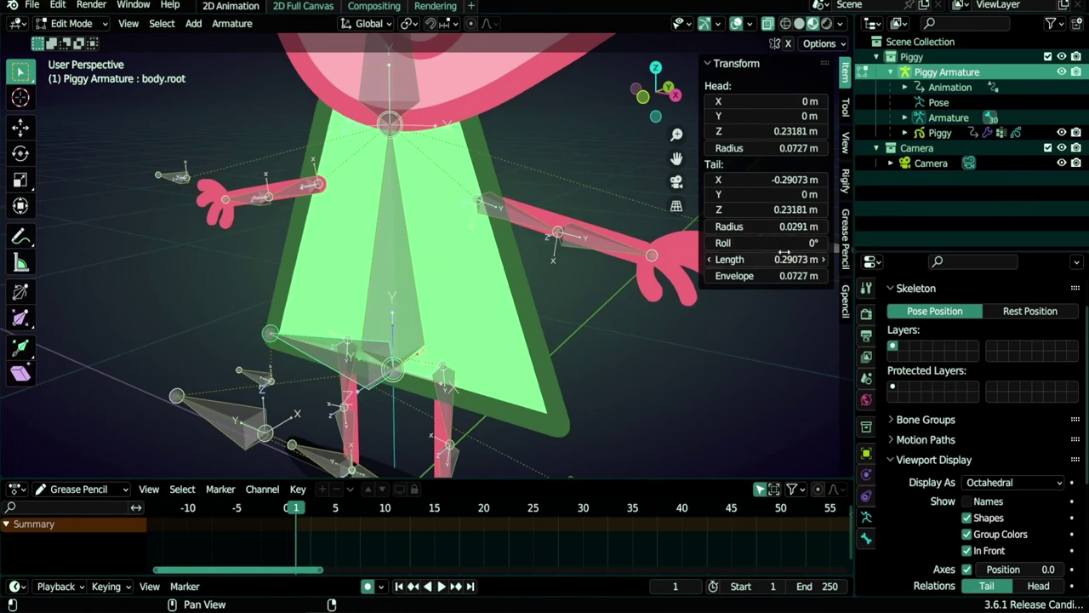
Hide the Piggy drawing and set the bone's roll to -90°
scroll(426, 256, up, 5)
middle_drag(426, 255, 884, 193)
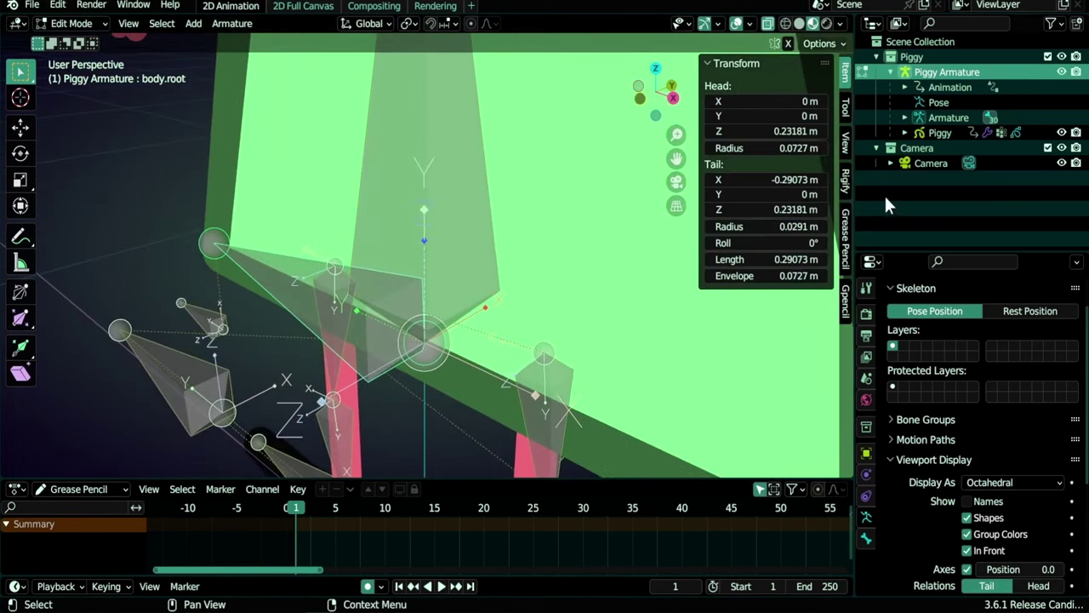
click(1061, 133)
mouse_move(766, 242)
mouse_down()
mouse_move(752, 242)
mouse_move(767, 242)
mouse_up()
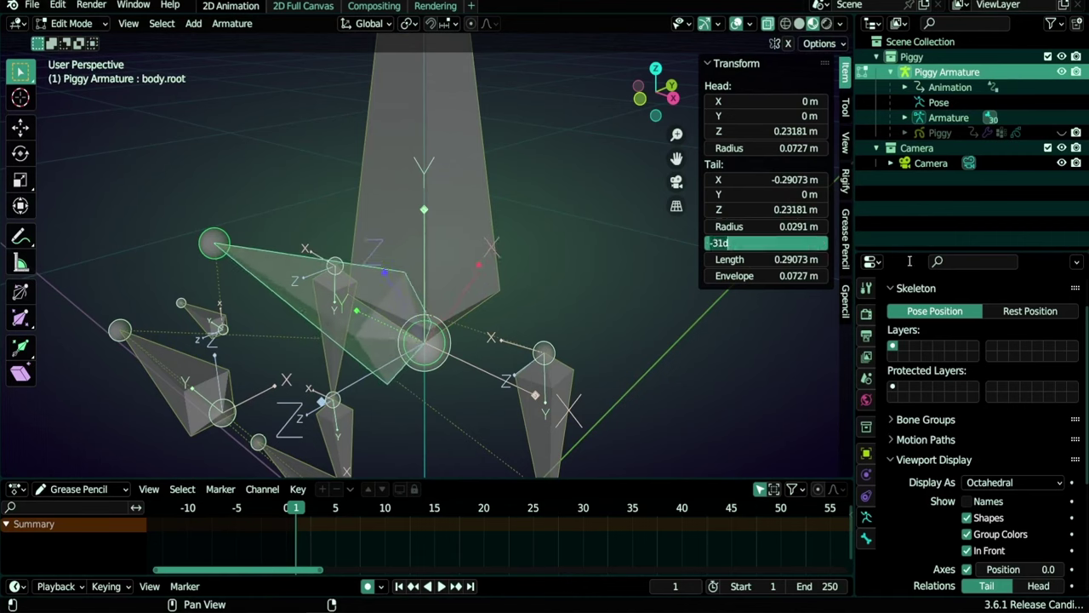
key(Return)
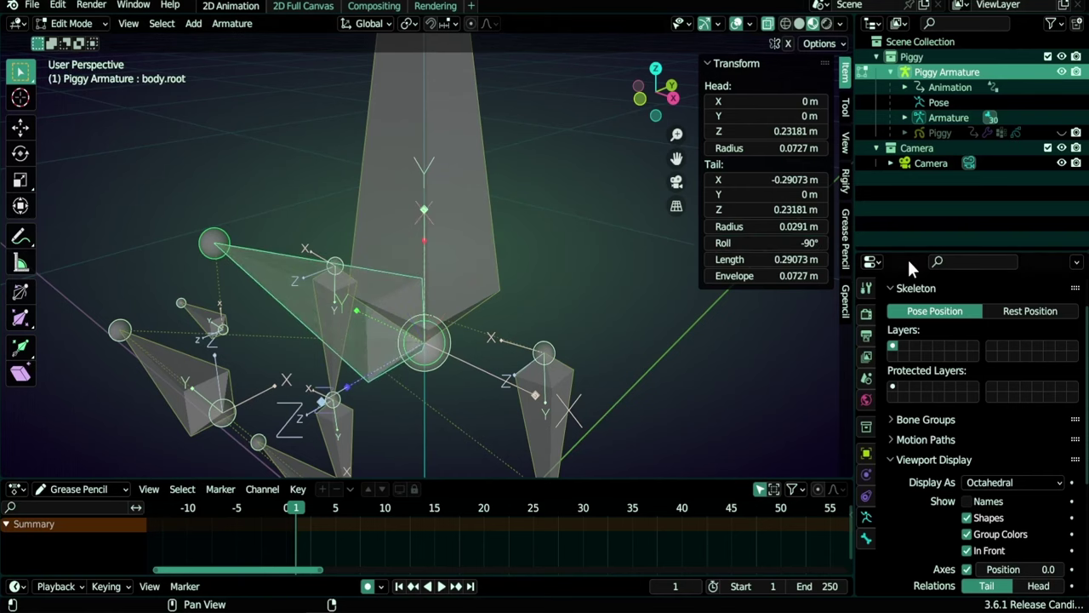
Give the shadow bone a 180° roll and show the Piggy drawing again
middle_drag(476, 281, 273, 281)
click(262, 276)
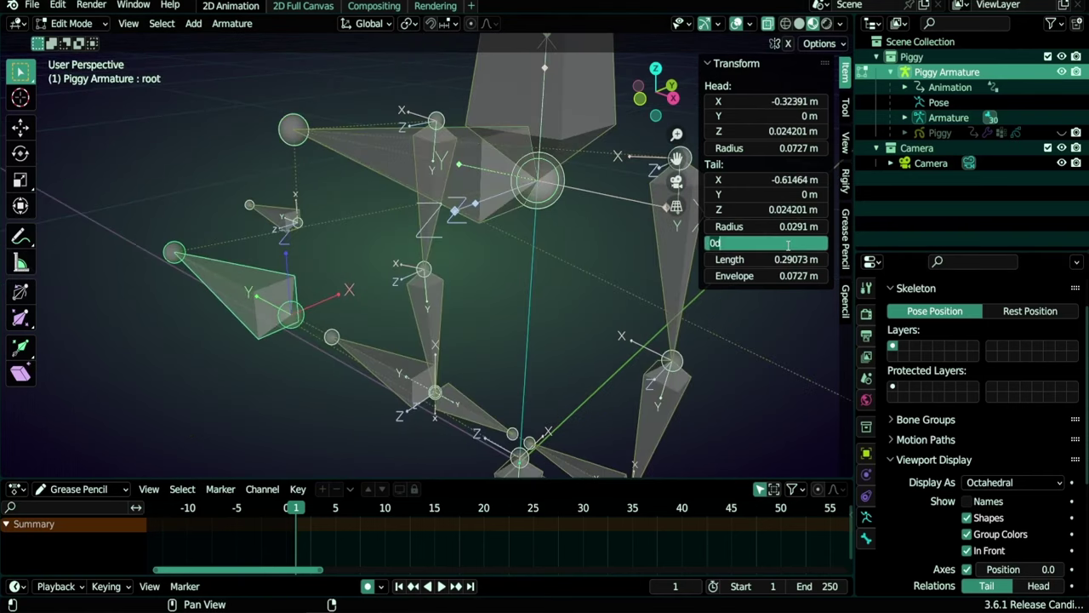
middle_drag(511, 281, 468, 319)
click(481, 331)
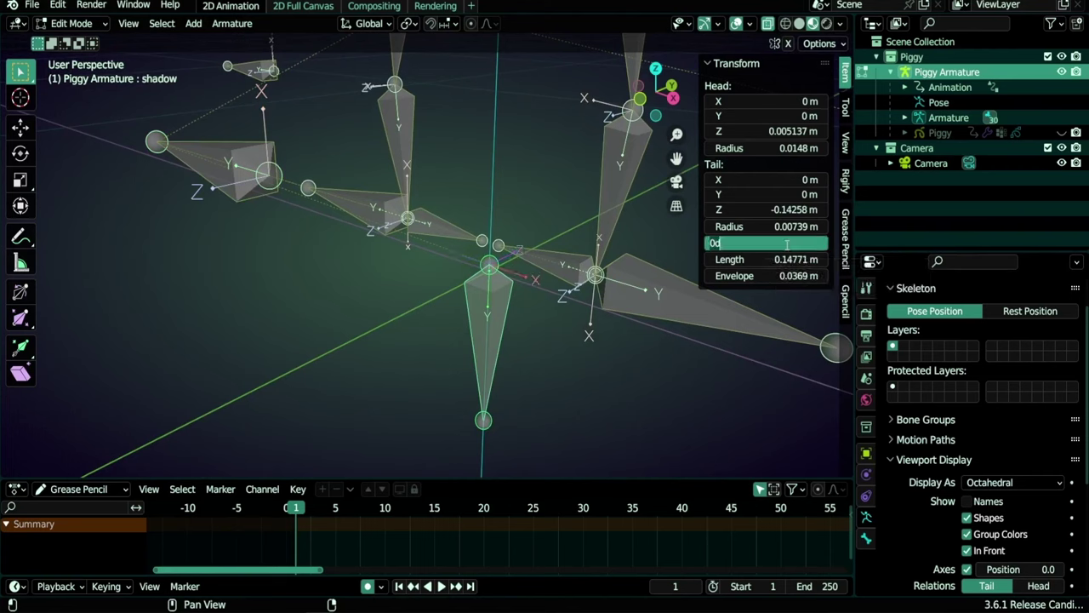
key(Return)
middle_drag(493, 281, 407, 291)
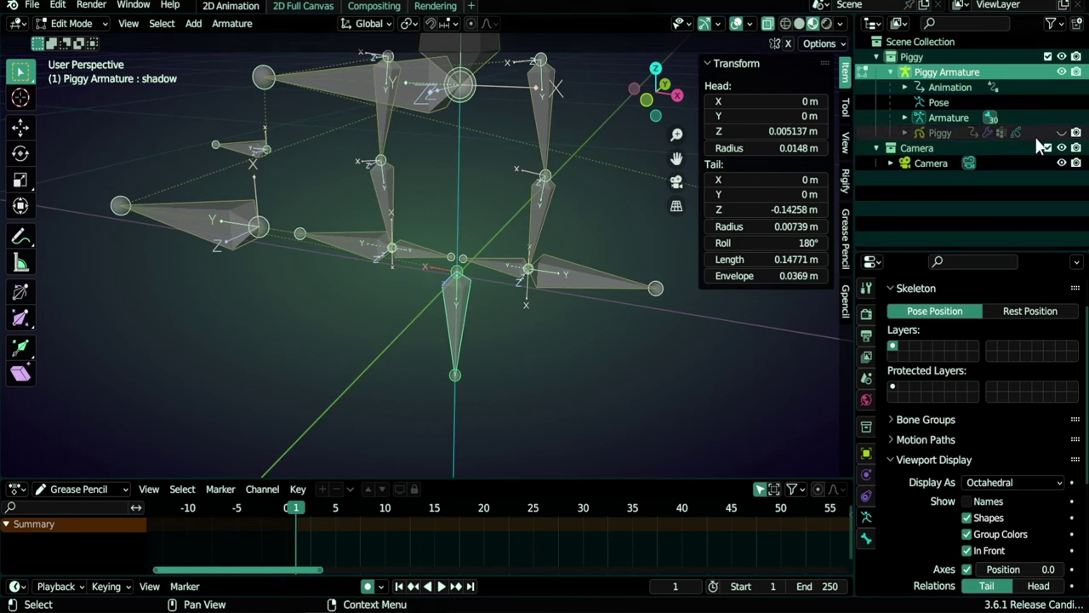
click(1060, 132)
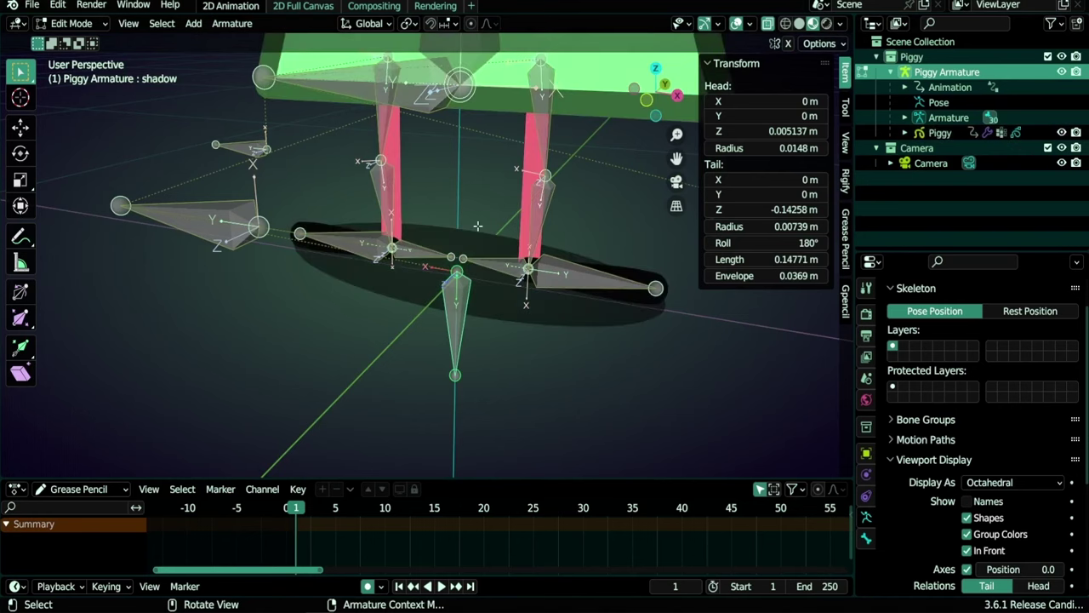
Switch to Pose Mode, view Piggy through the camera, and test-move body.root before cancelling
key(ctrl+Tab)
key(KP_0)
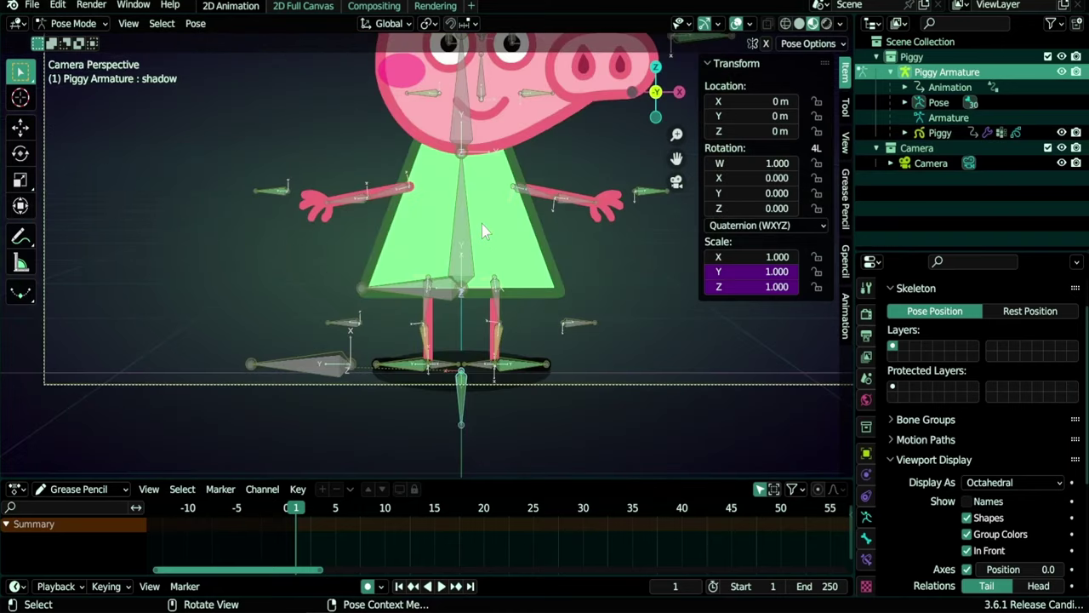
scroll(481, 224, down, 3)
shift+middle_drag(482, 245, 474, 296)
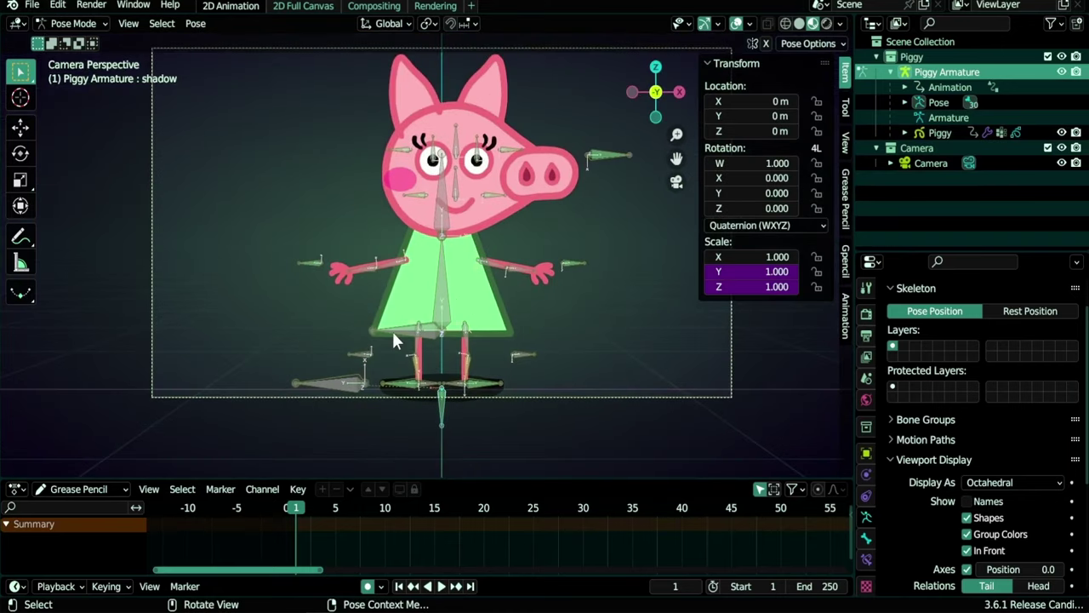
click(390, 337)
key(g)
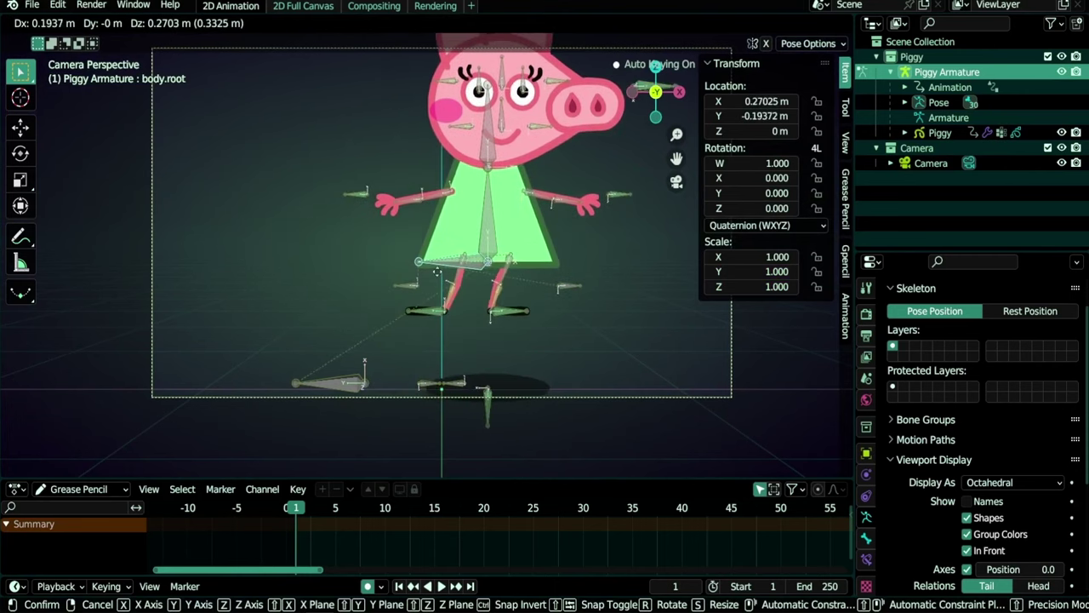
key(Escape)
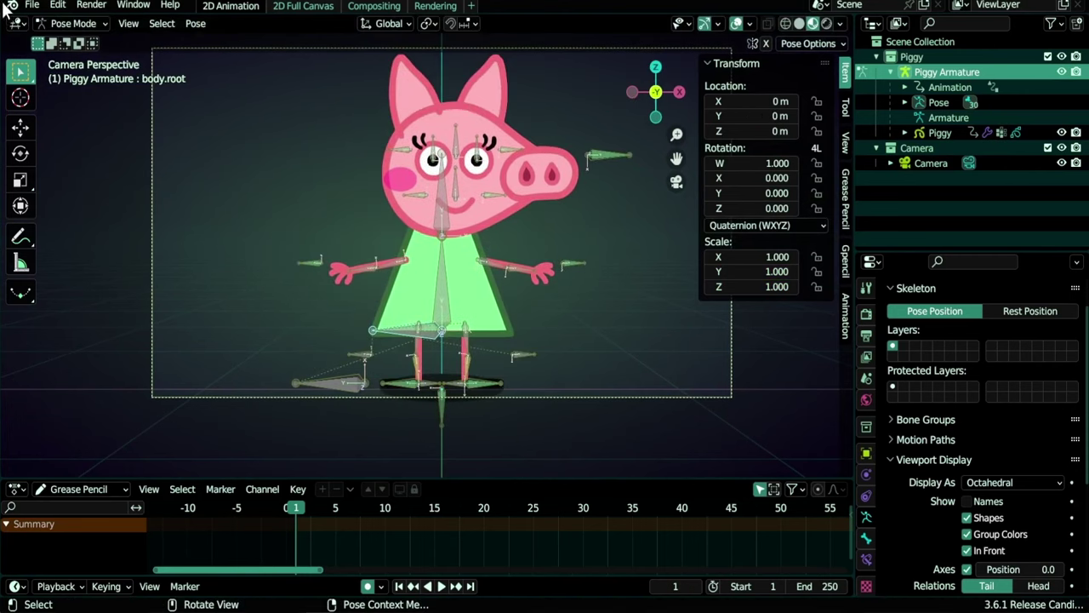
Split the viewport, making the left half a Drivers editor showing all channels and driver settings
drag(3, 18, 439, 213)
click(17, 23)
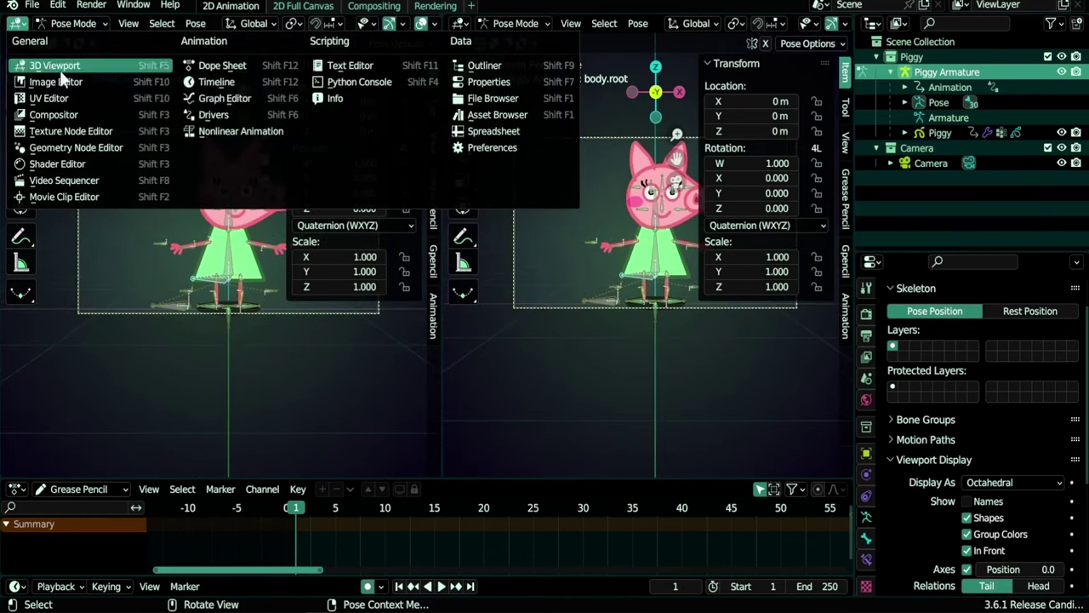
click(224, 98)
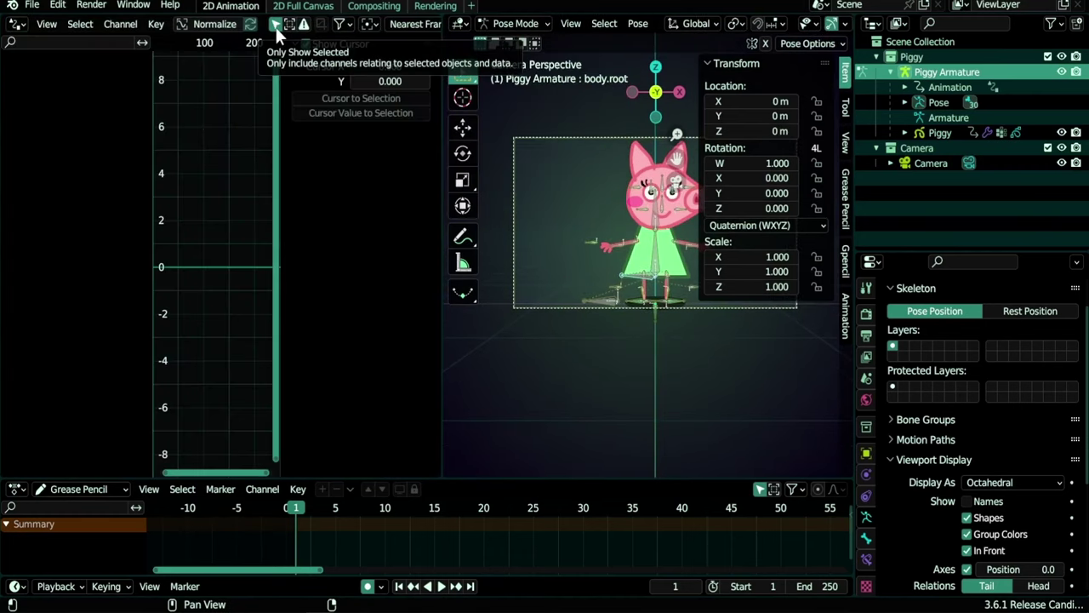
click(276, 25)
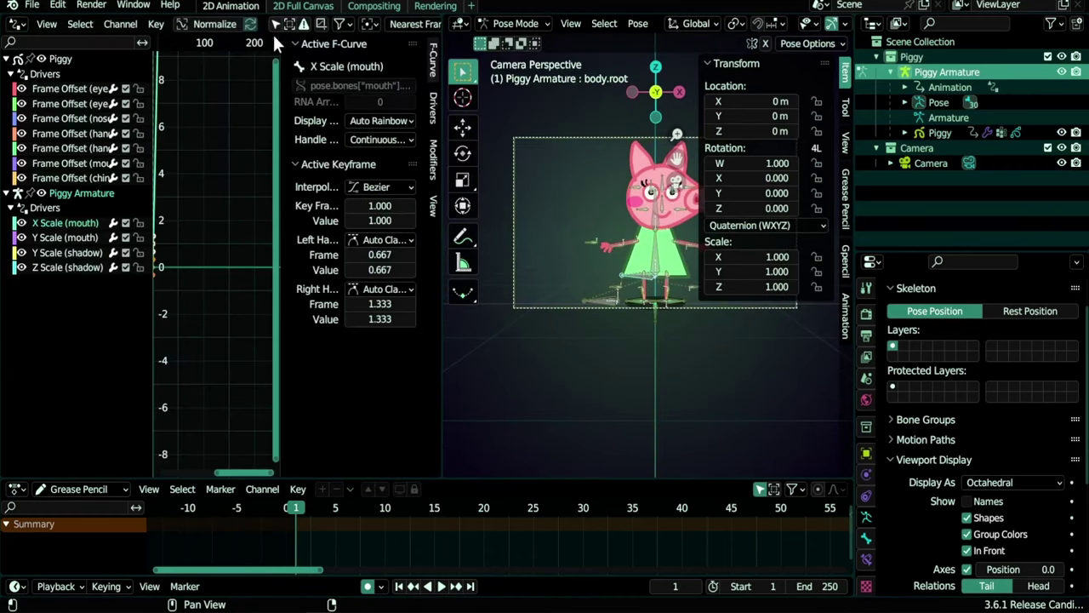
click(434, 111)
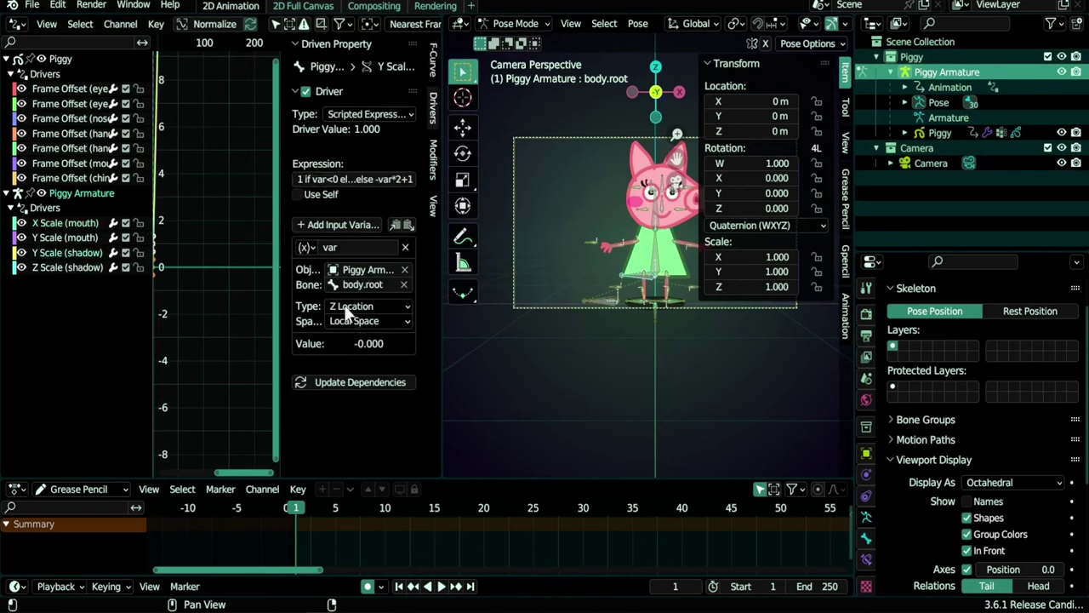
Make the driver variable read the bone's X Location and test it by moving body.root
scroll(647, 309, up, 6)
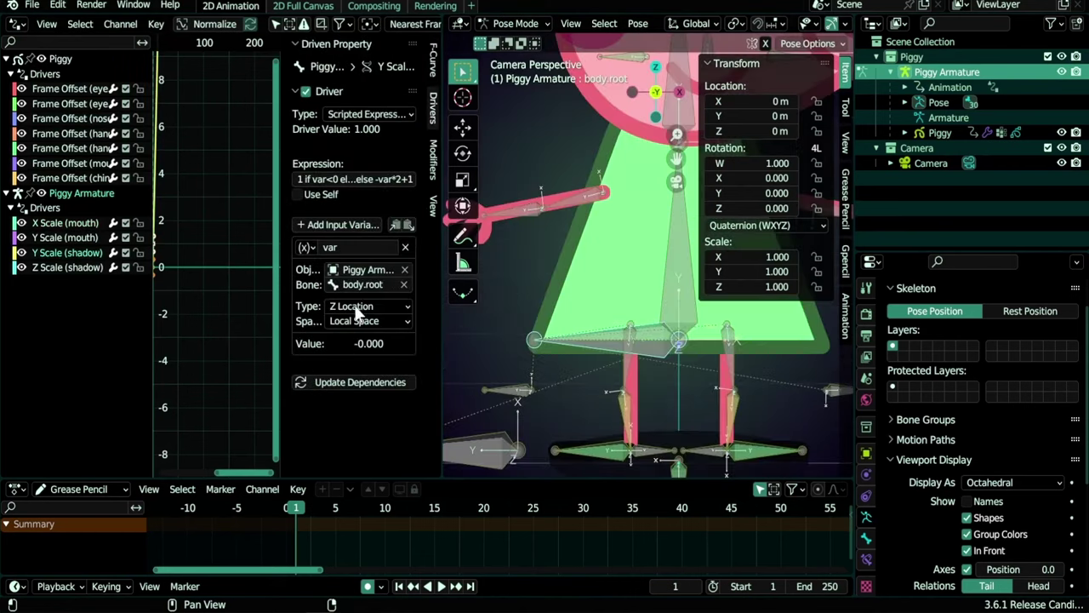
scroll(614, 367, up, 4)
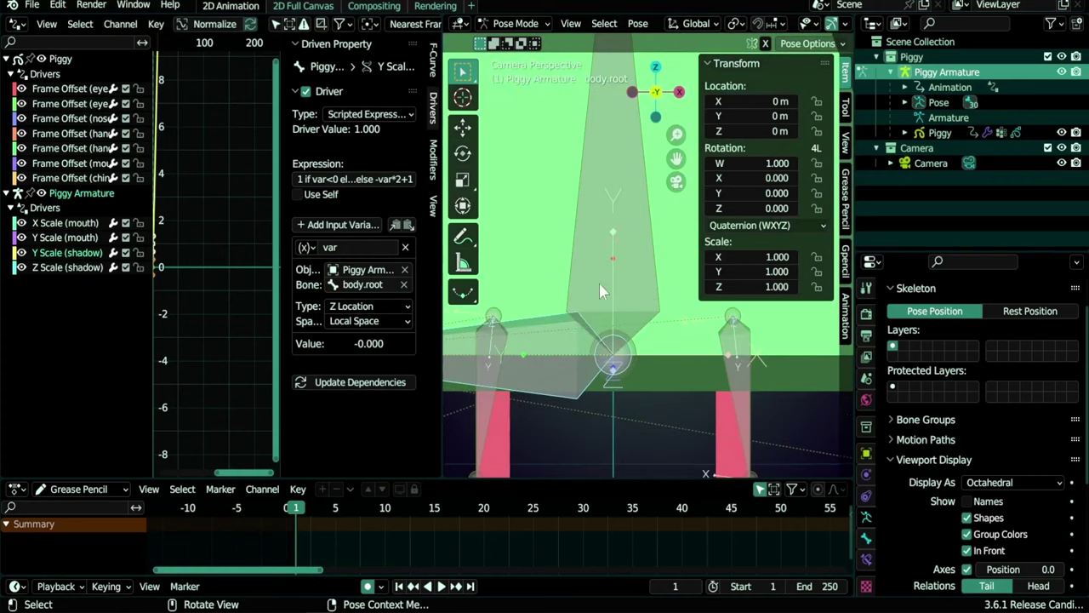
click(371, 303)
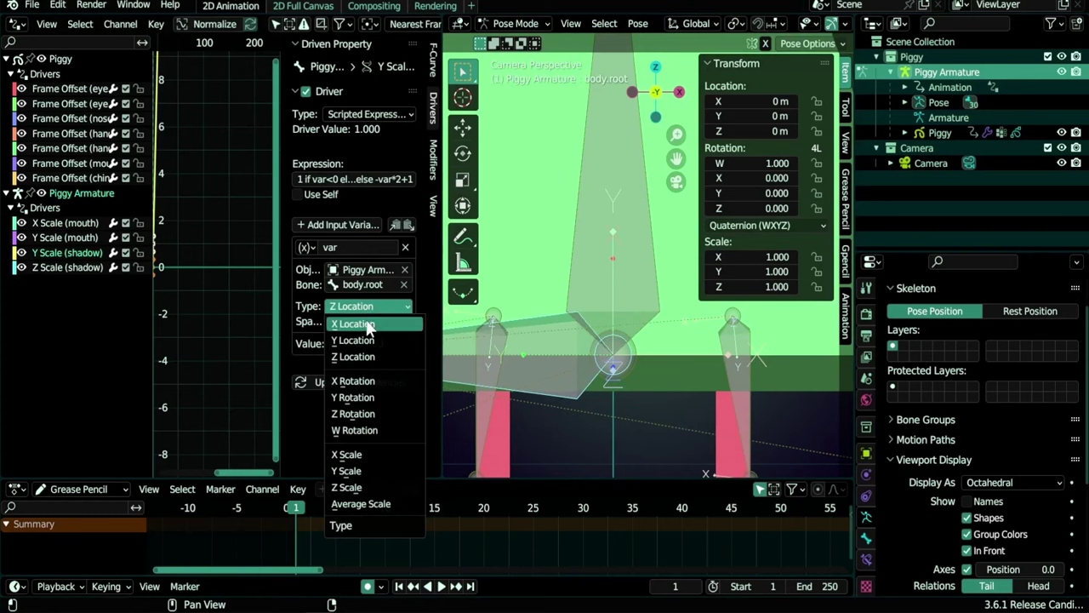
click(366, 321)
click(364, 308)
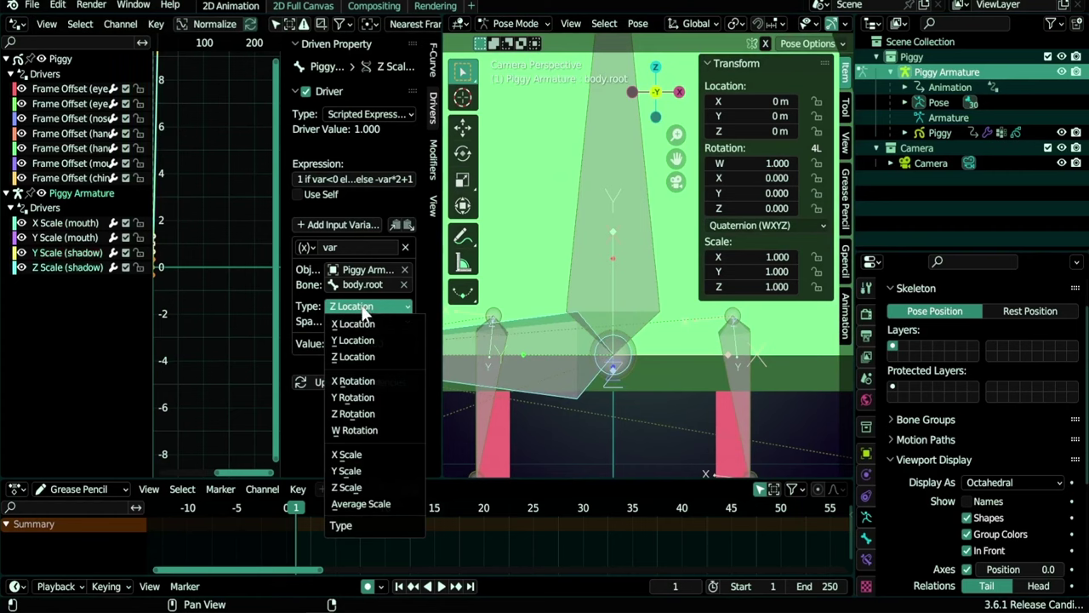
click(353, 323)
scroll(603, 306, down, 6)
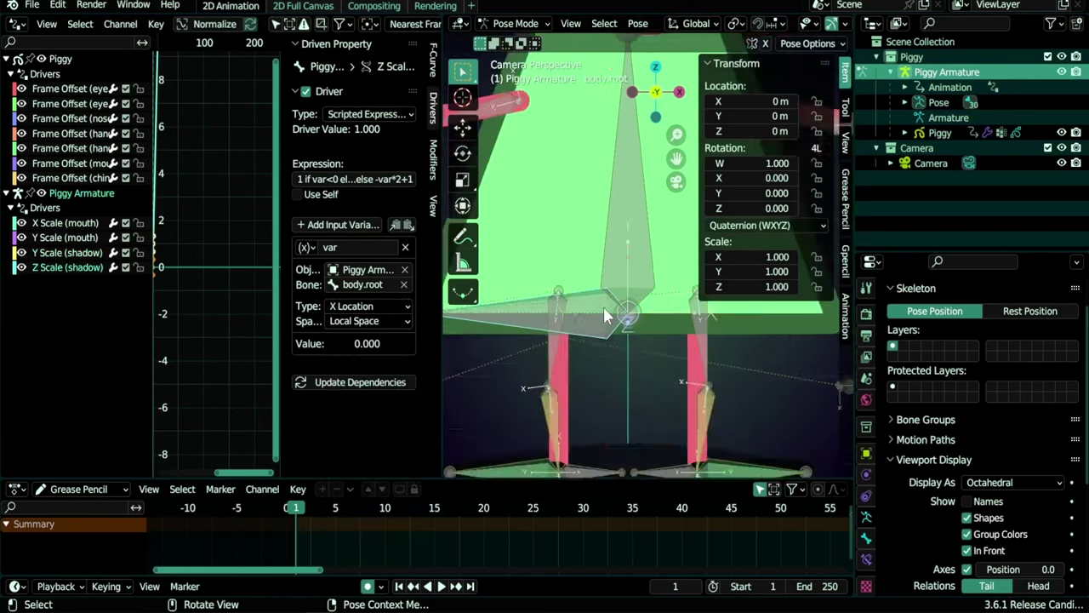
key(g)
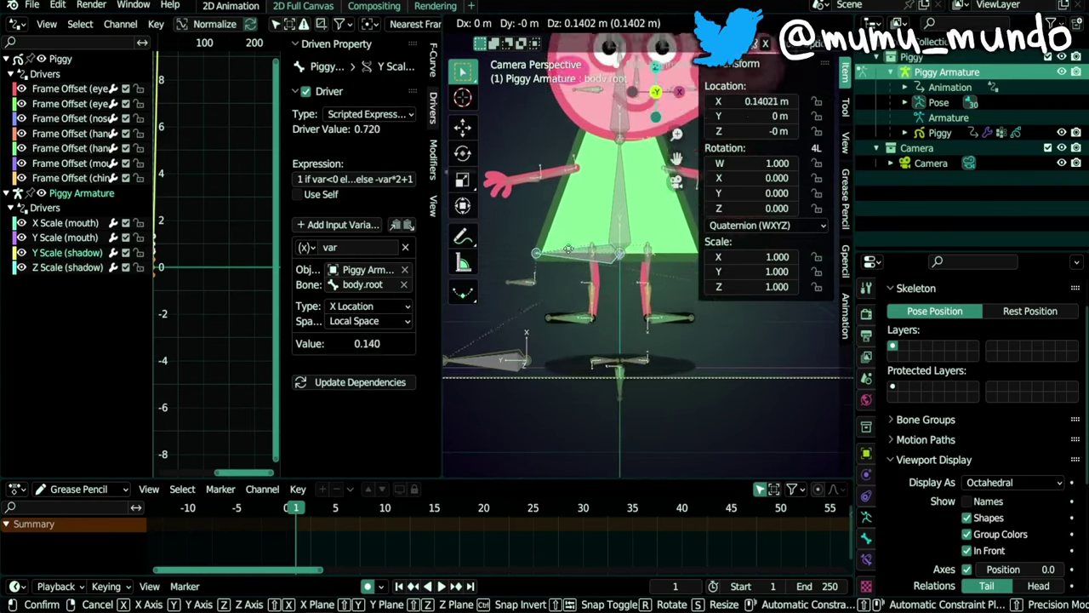
key(Escape)
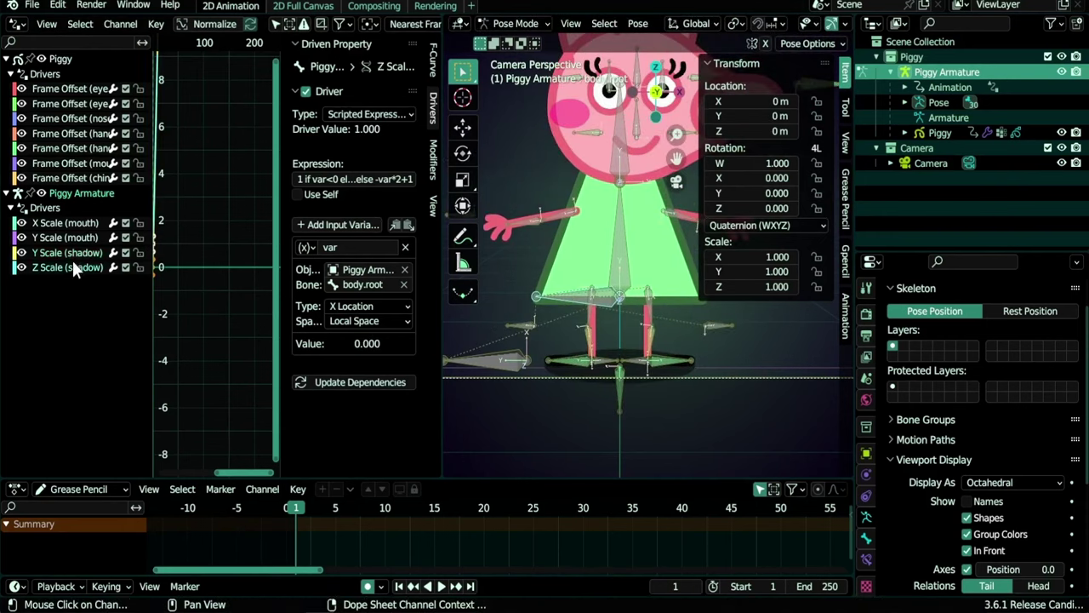
Copy the shadow bone's Scale Z driver and paste it onto Scale X
scroll(626, 421, up, 4)
ctrl+middle_drag(626, 421, 644, 316)
scroll(555, 315, up, 2)
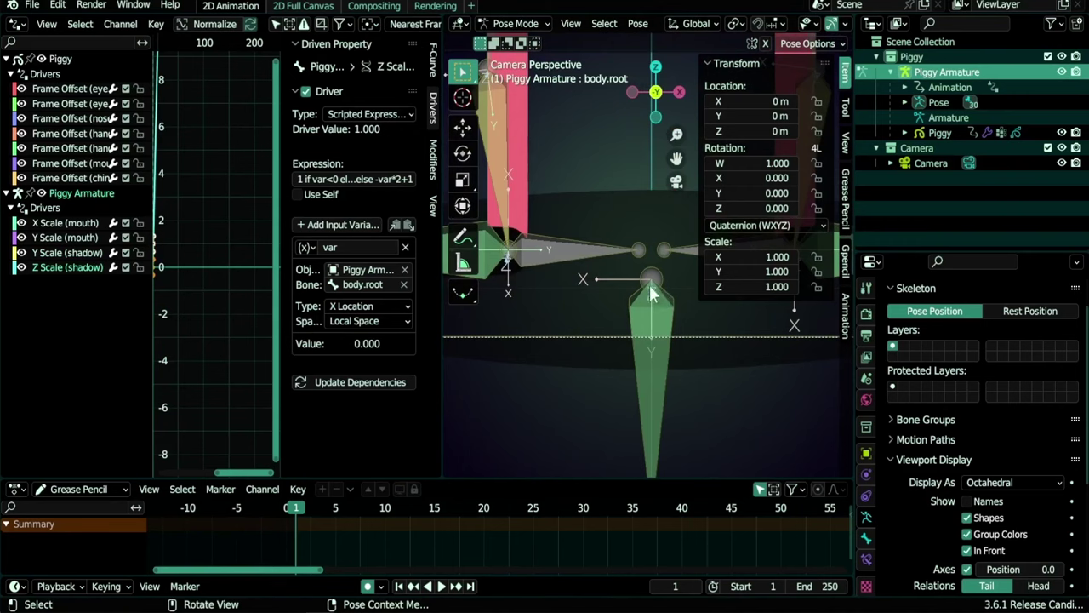
click(647, 394)
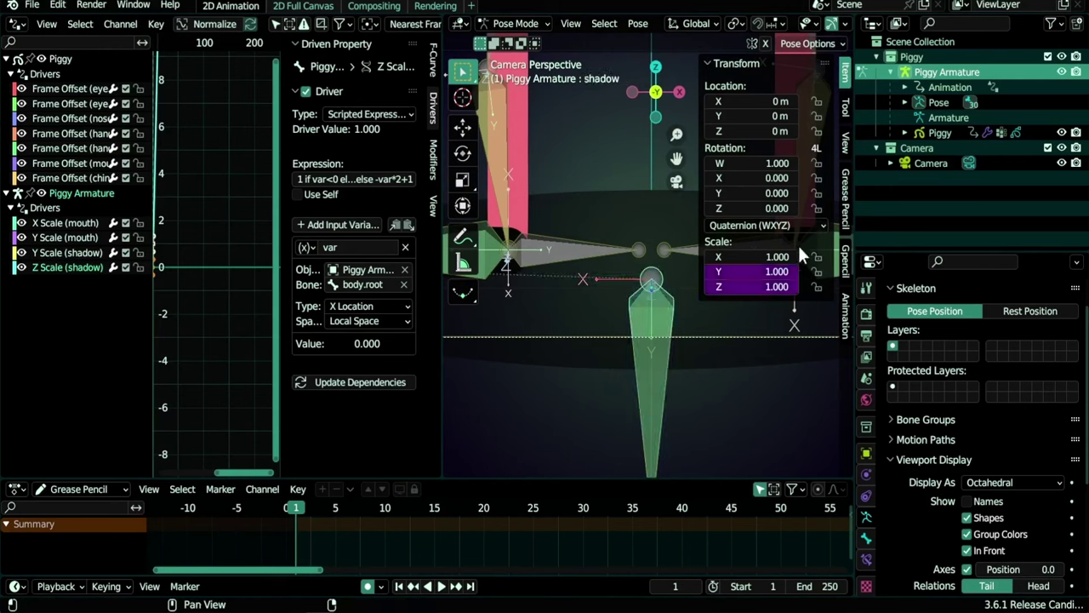
right_click(741, 286)
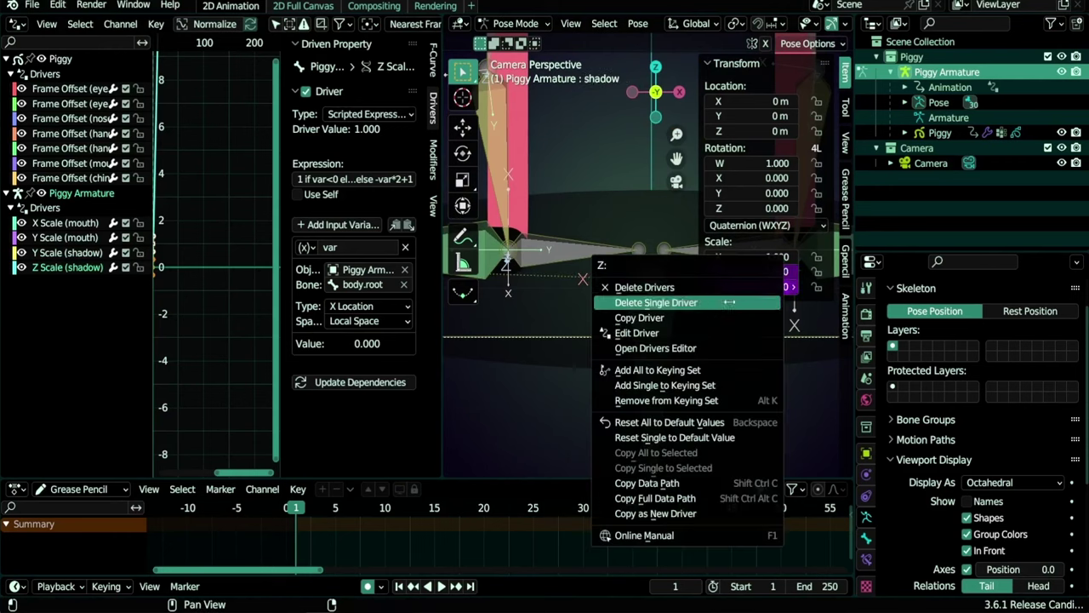
click(639, 318)
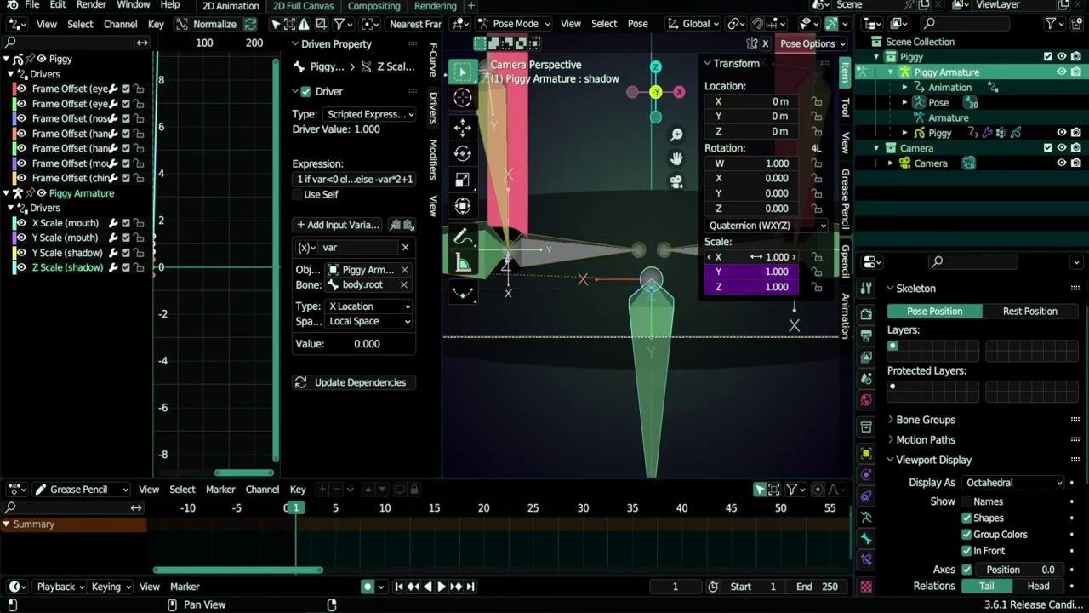
right_click(755, 256)
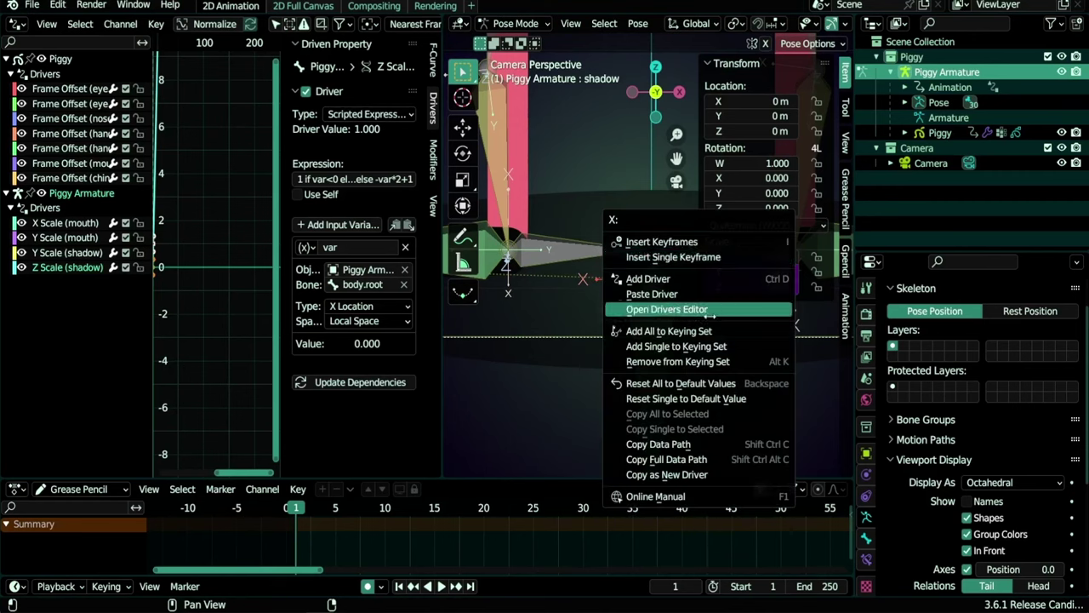
click(652, 293)
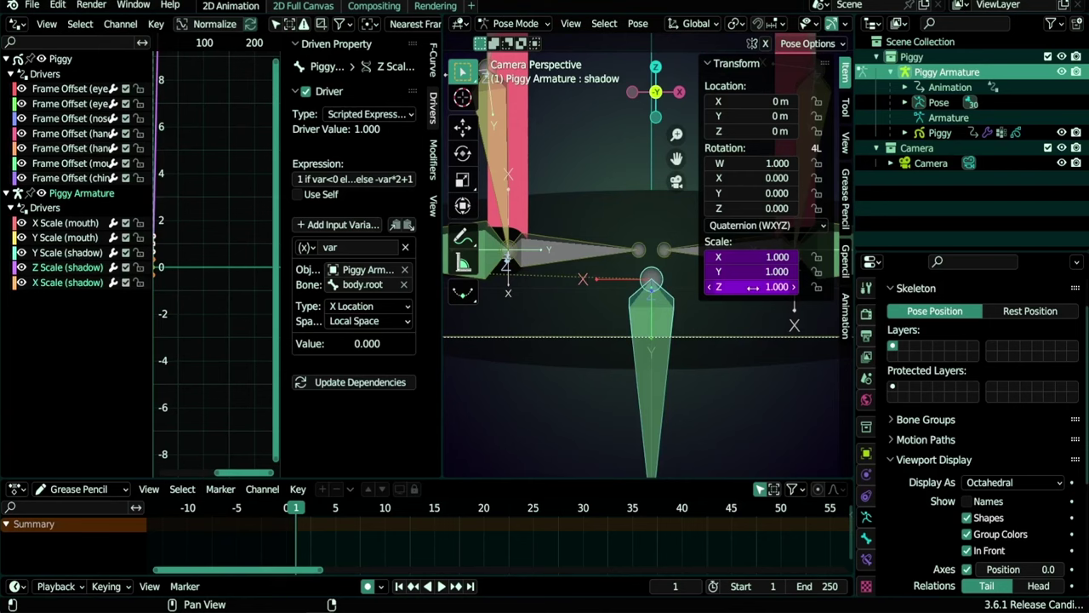
Remove only the shadow bone's Scale Z driver and test the rig by moving body.root
right_click(753, 286)
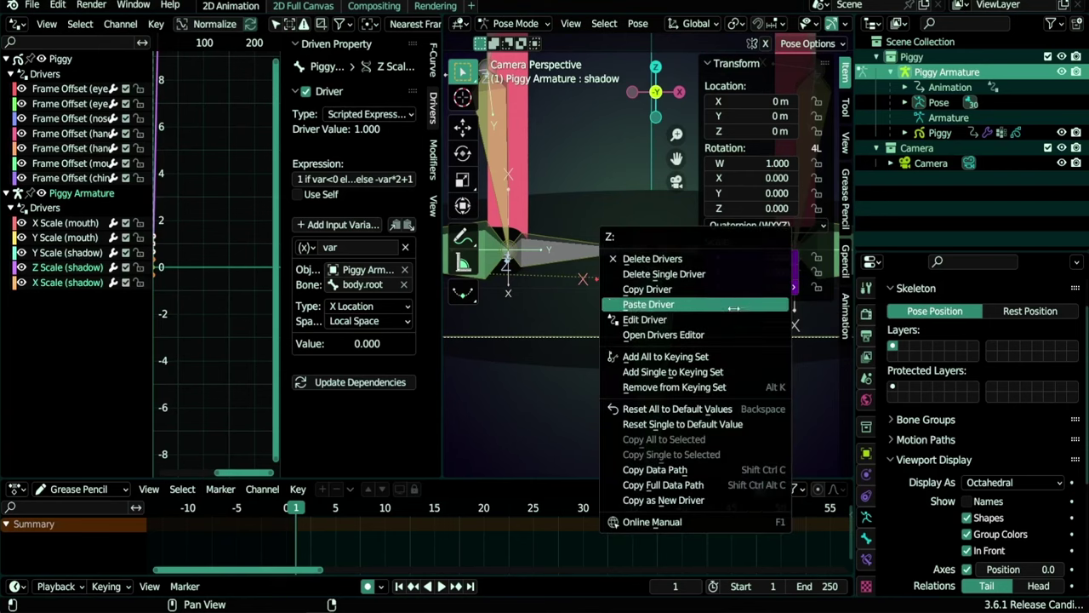
click(683, 259)
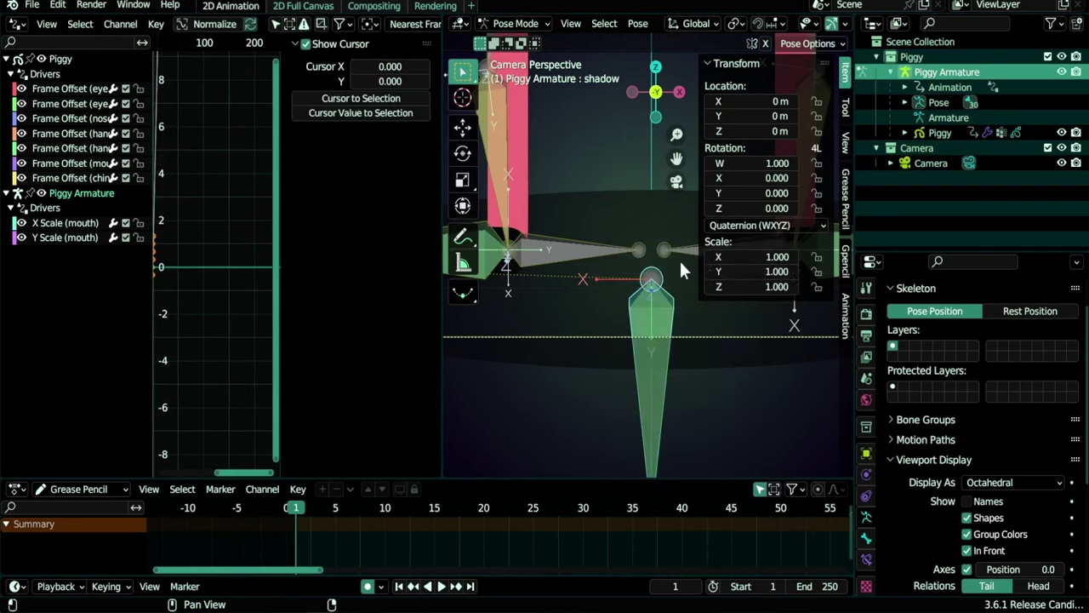
key(ctrl+z)
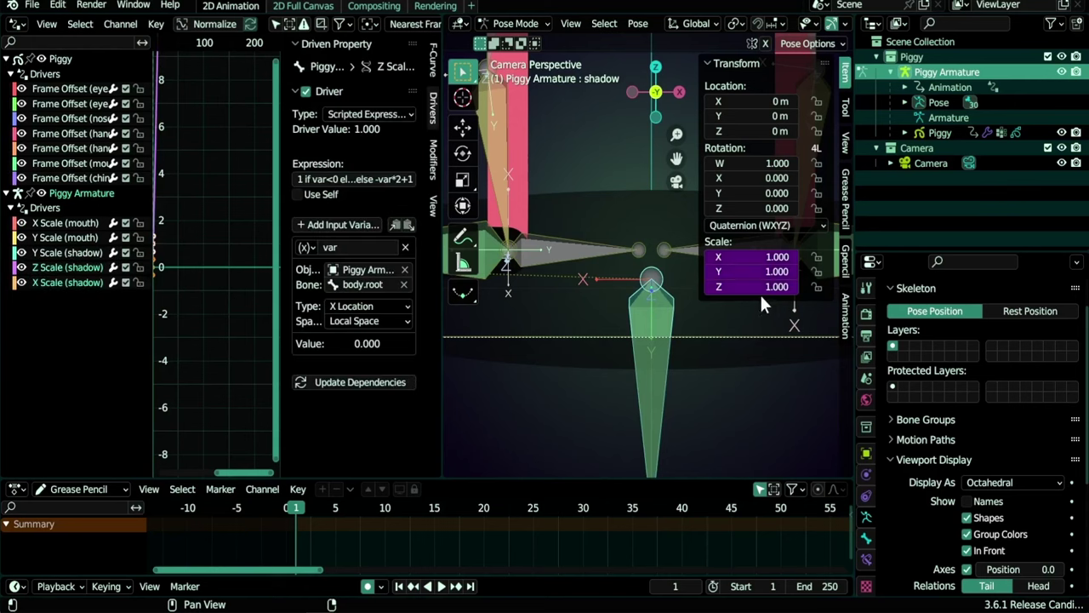
right_click(757, 288)
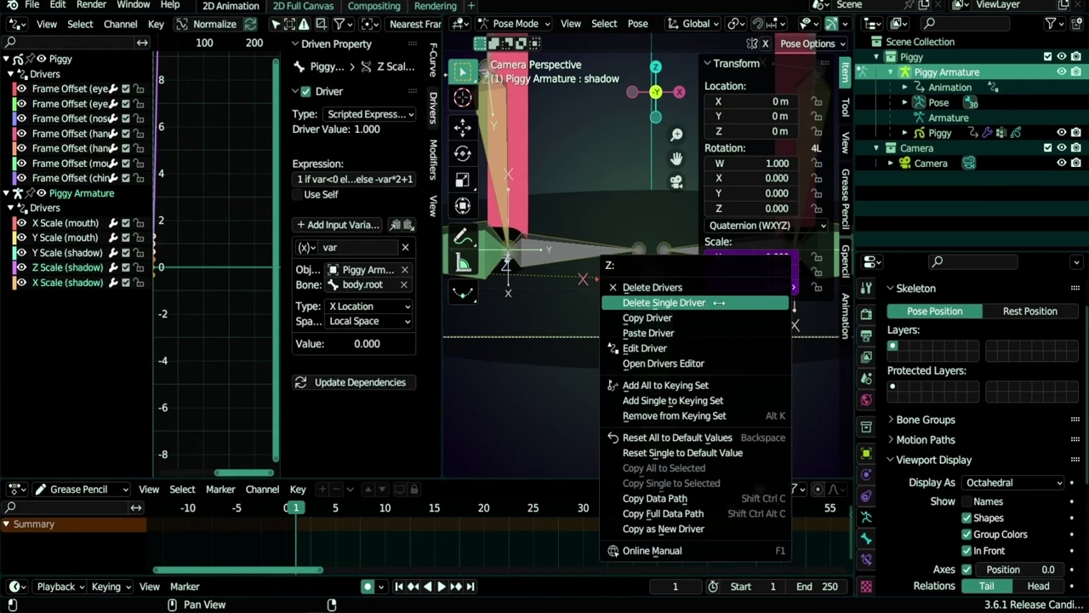
click(693, 303)
scroll(634, 280, down, 4)
click(600, 325)
key(g)
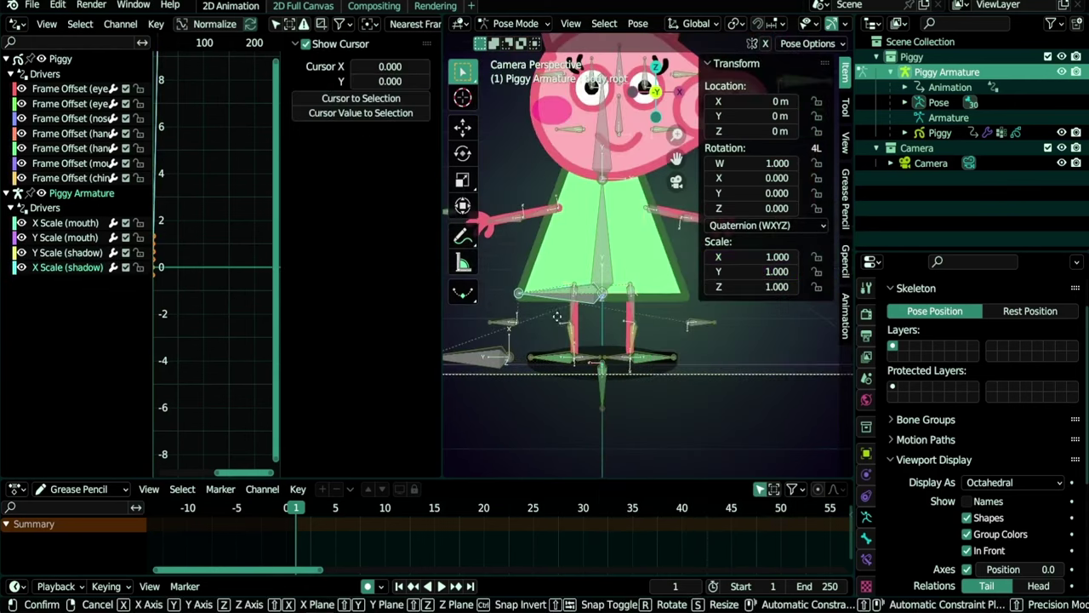
key(Escape)
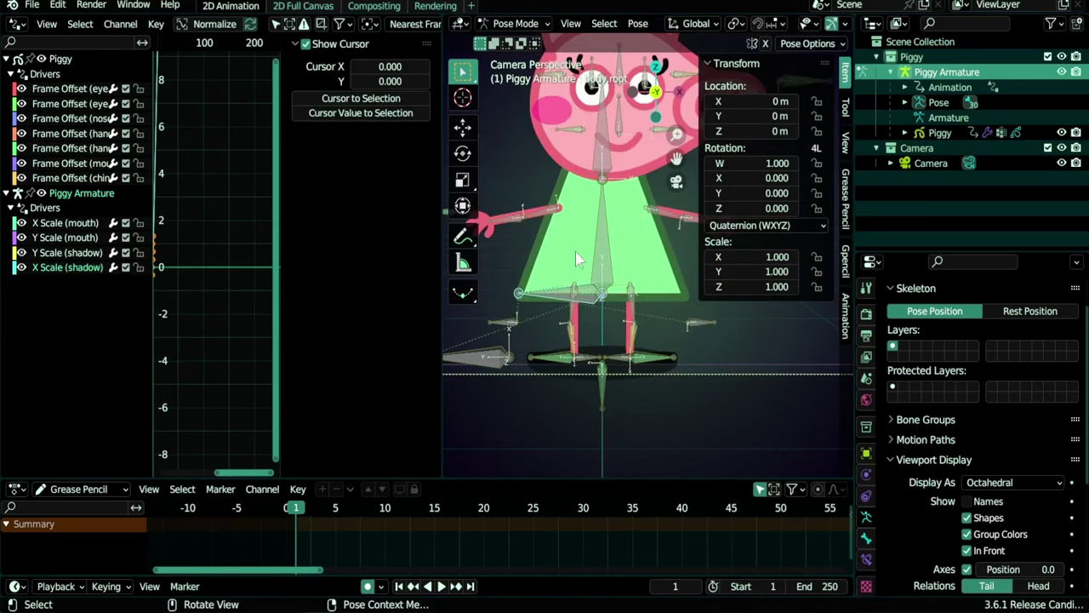
right_click(440, 346)
Merge the Drivers editor into the 3D viewport and select the body and head bones
click(380, 384)
click(320, 313)
scroll(460, 329, up, 3)
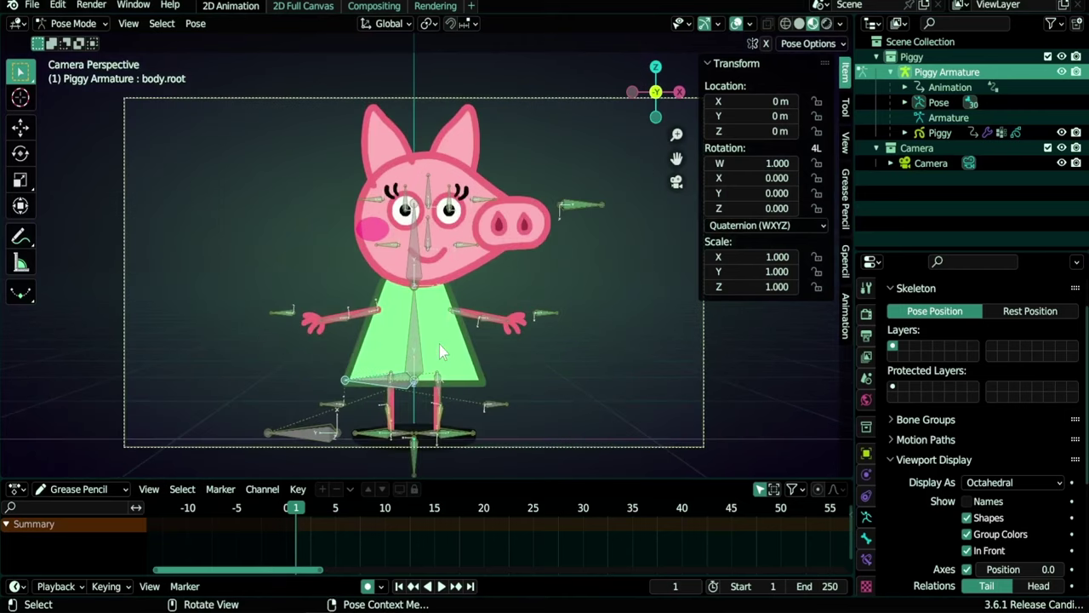
click(416, 362)
scroll(472, 336, up, 2)
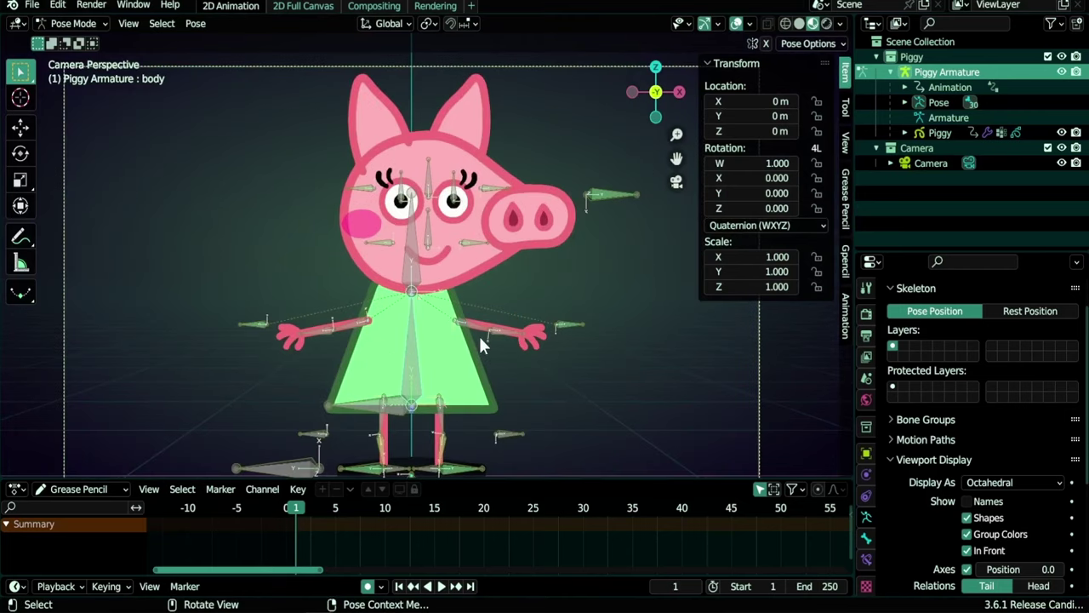
click(415, 276)
scroll(484, 283, up, 2)
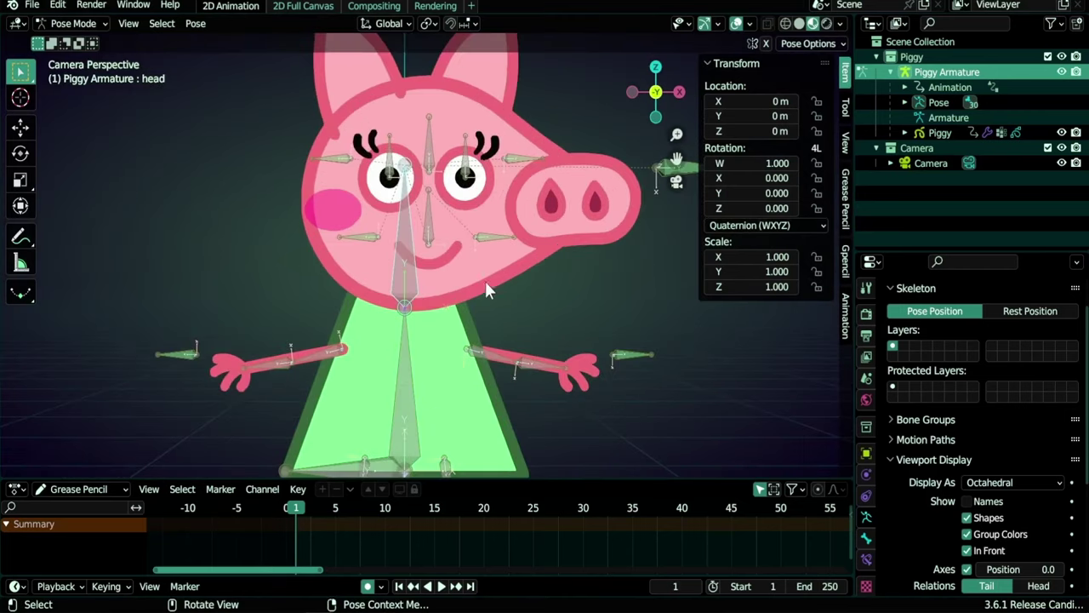
Inspect the head bone's rotation mode choices, leaving it on Quaternion
click(762, 224)
click(758, 228)
click(739, 224)
click(752, 243)
scroll(444, 271, down, 2)
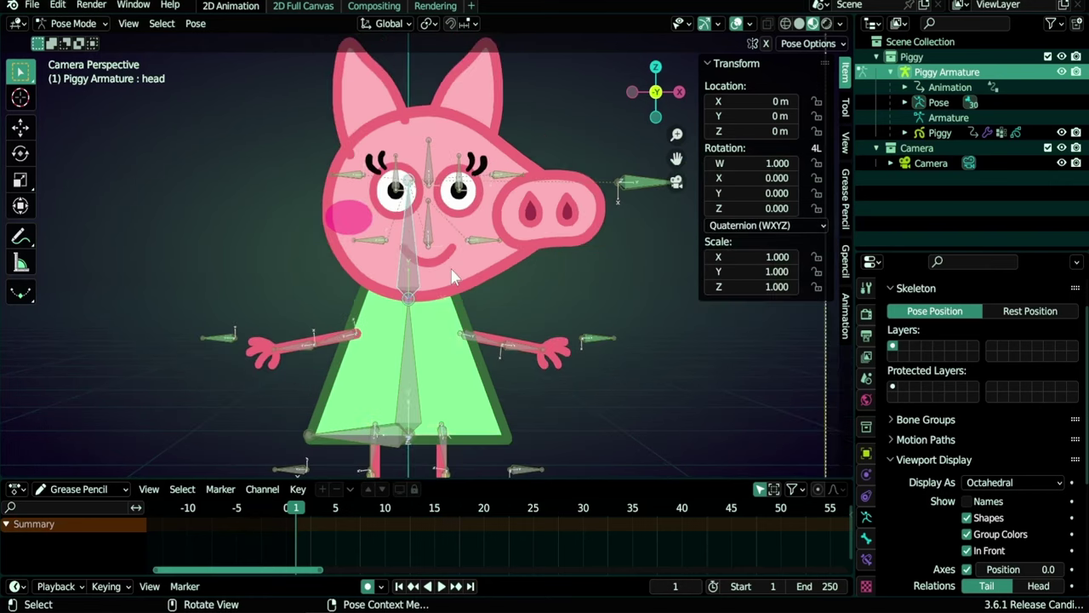
Set every armature bone to XYZ Euler rotation and check the eye.L and nose bones
key(a)
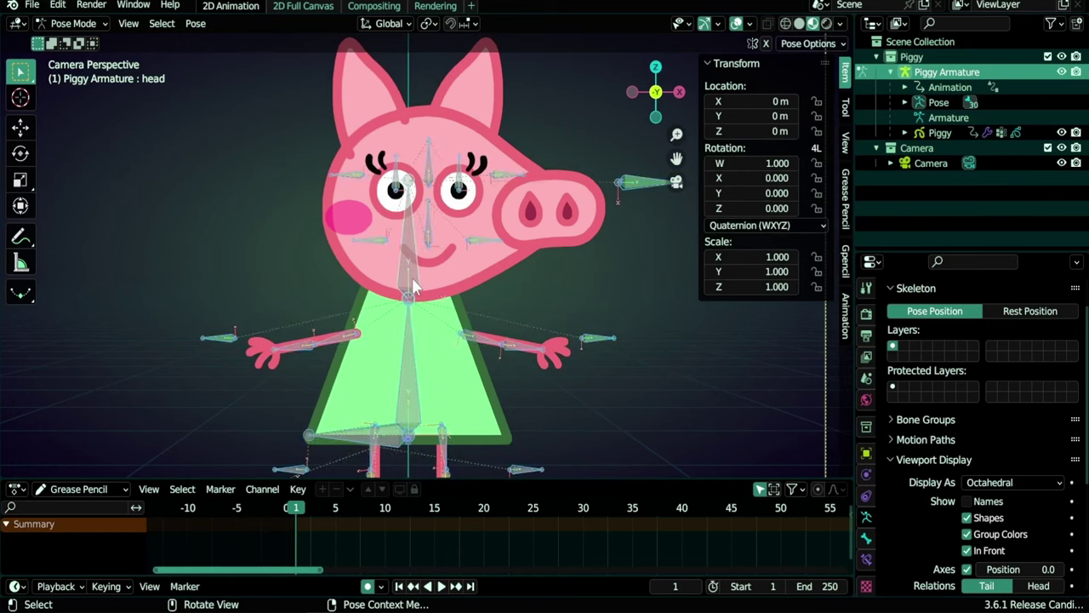
key(ctrl)
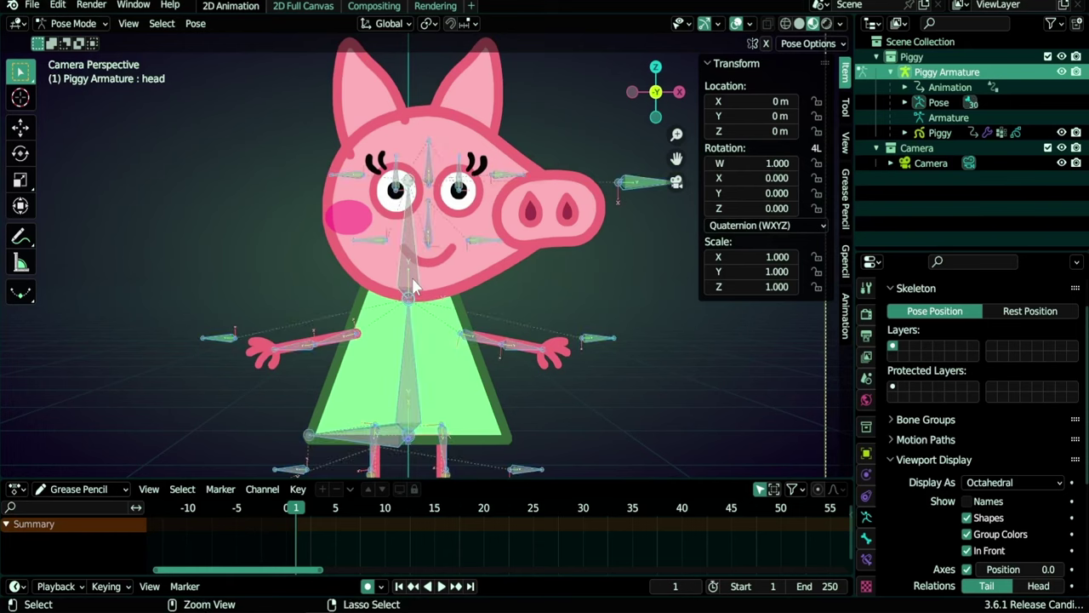
key(ctrl+r)
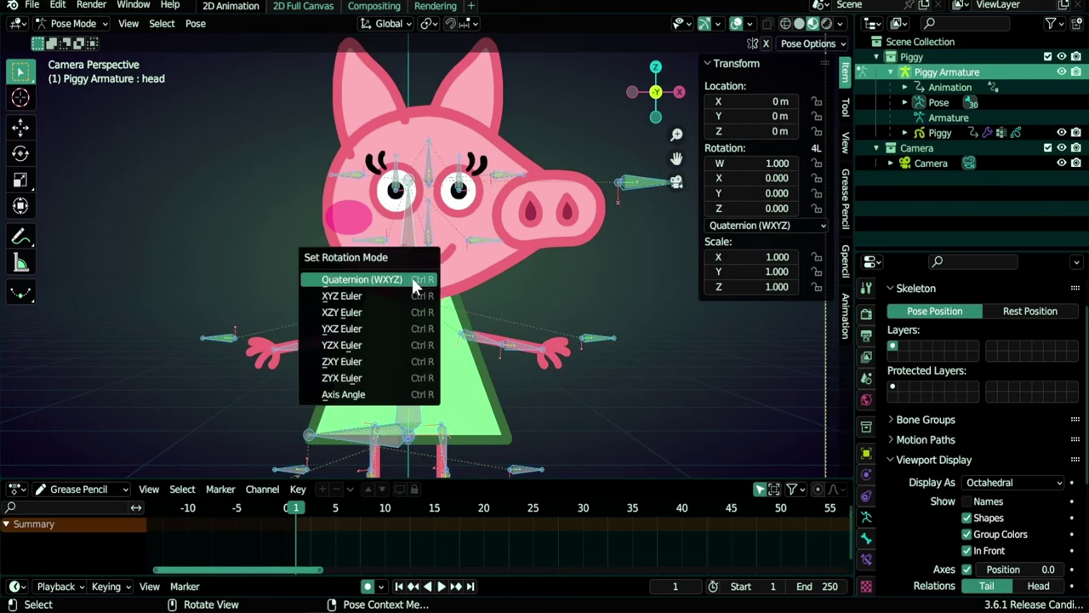
click(349, 297)
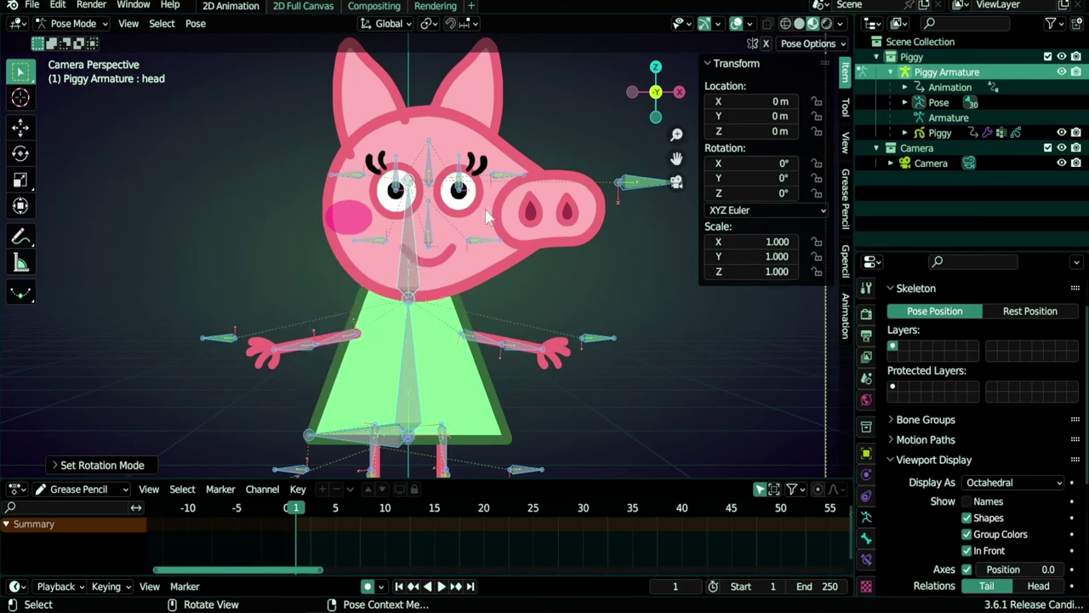
click(513, 181)
click(634, 186)
click(478, 244)
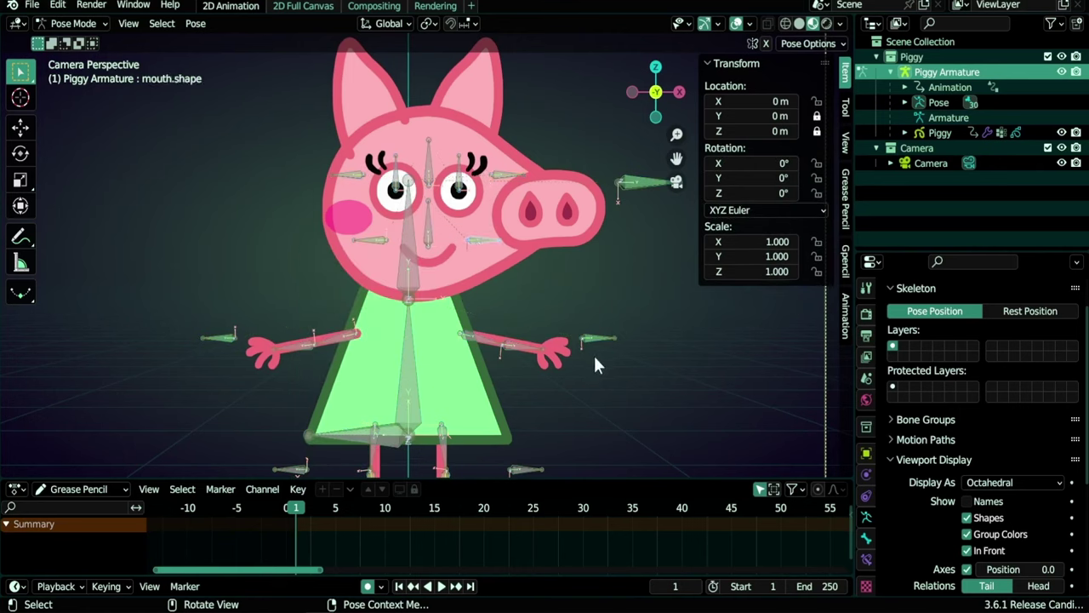
click(595, 340)
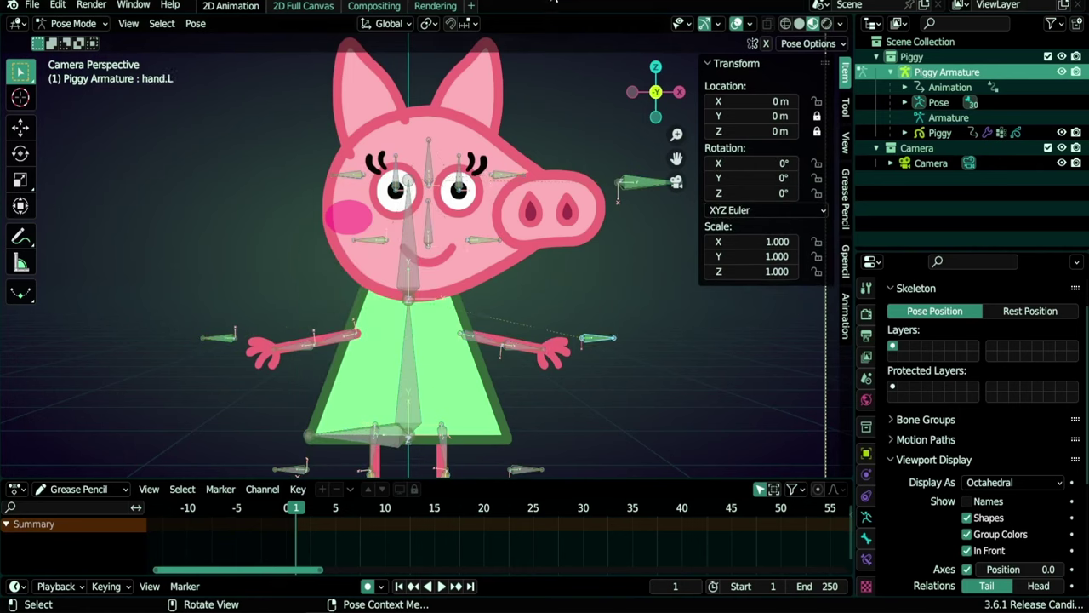
click(432, 181)
scroll(441, 177, up, 3)
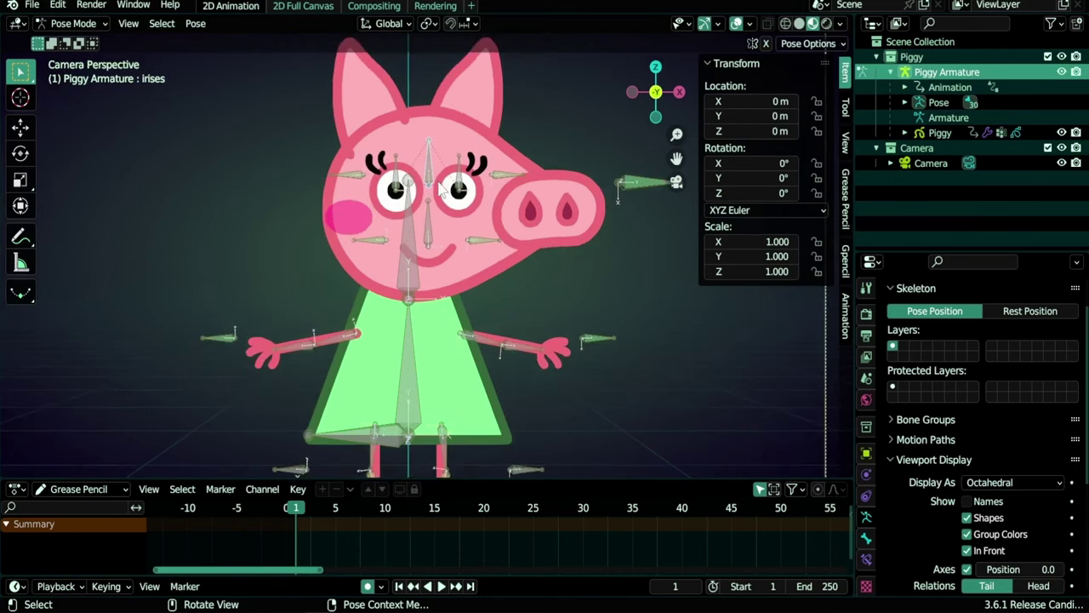
shift+scroll(443, 174, up, 2)
scroll(408, 260, up, 4)
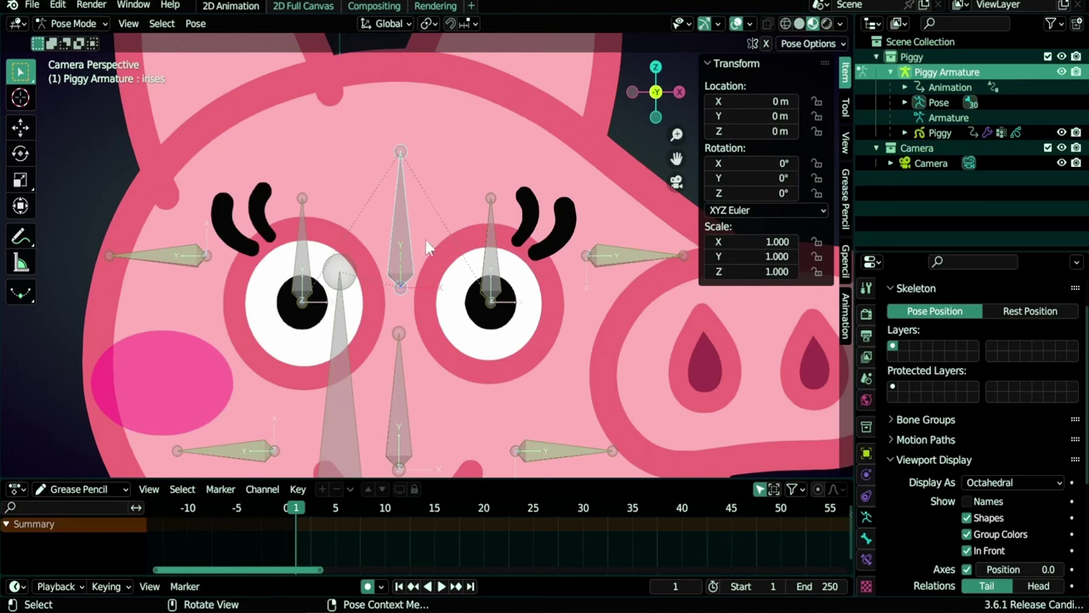
key(r)
key(Escape)
middle_drag(409, 289, 414, 334)
scroll(464, 221, up, 6)
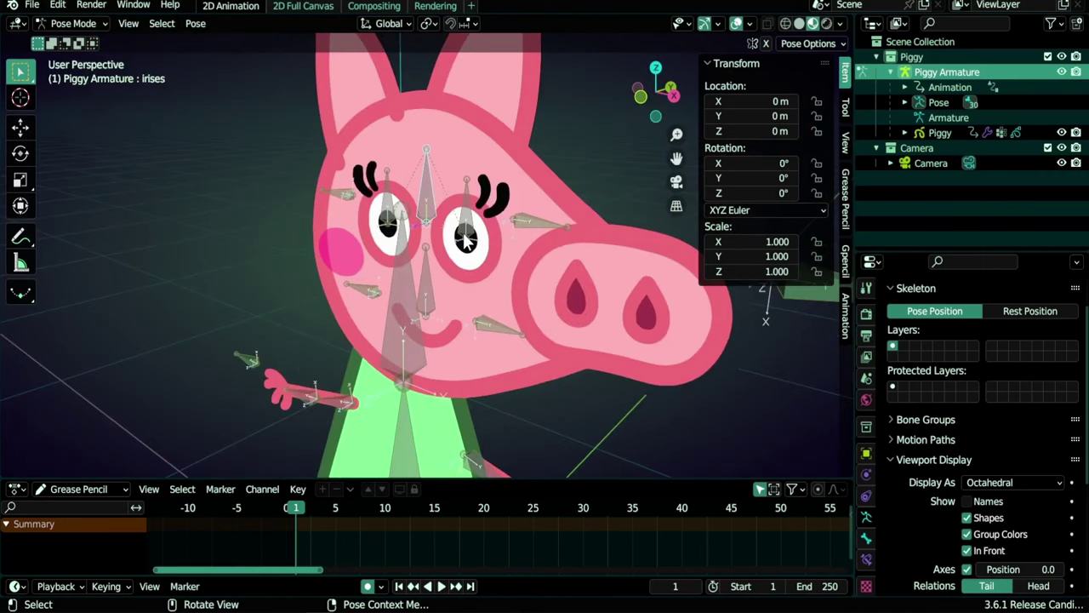
key(g)
key(y)
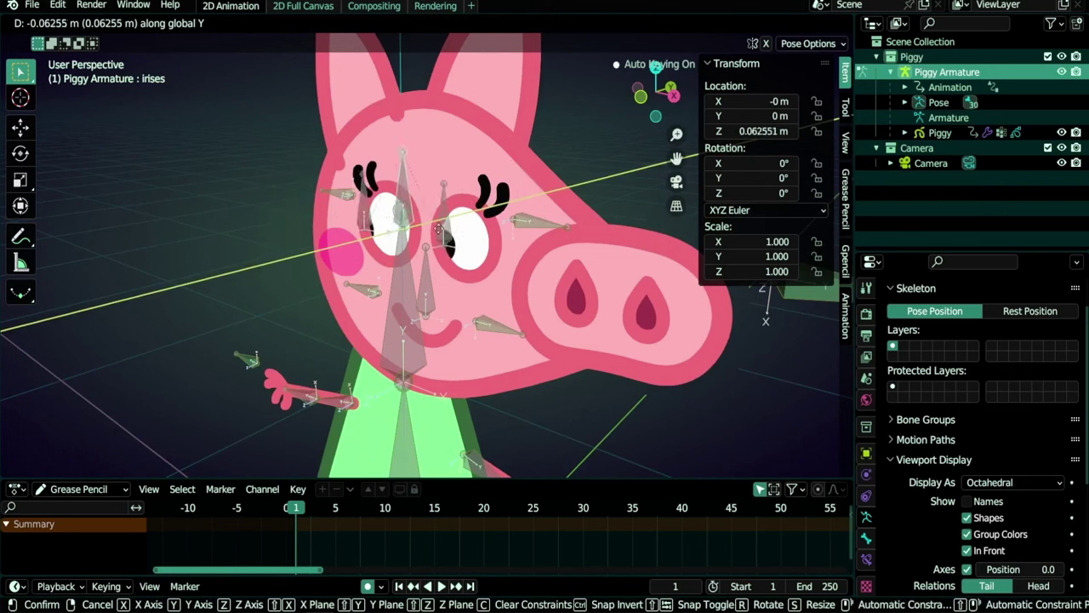
right_click(498, 247)
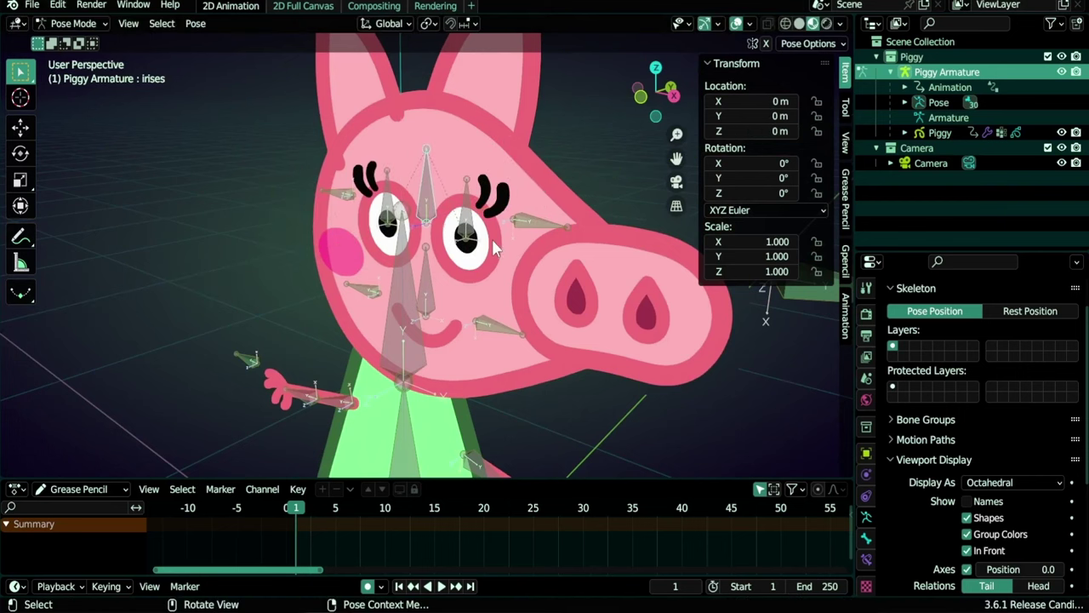
key(s)
right_click(478, 237)
click(476, 237)
key(s)
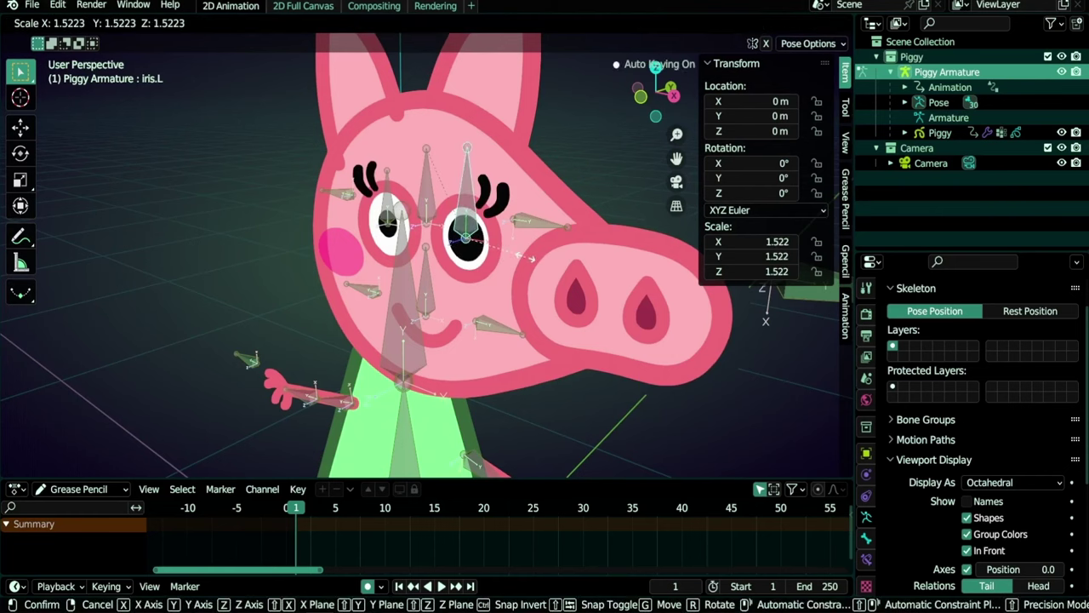
right_click(529, 257)
key(s)
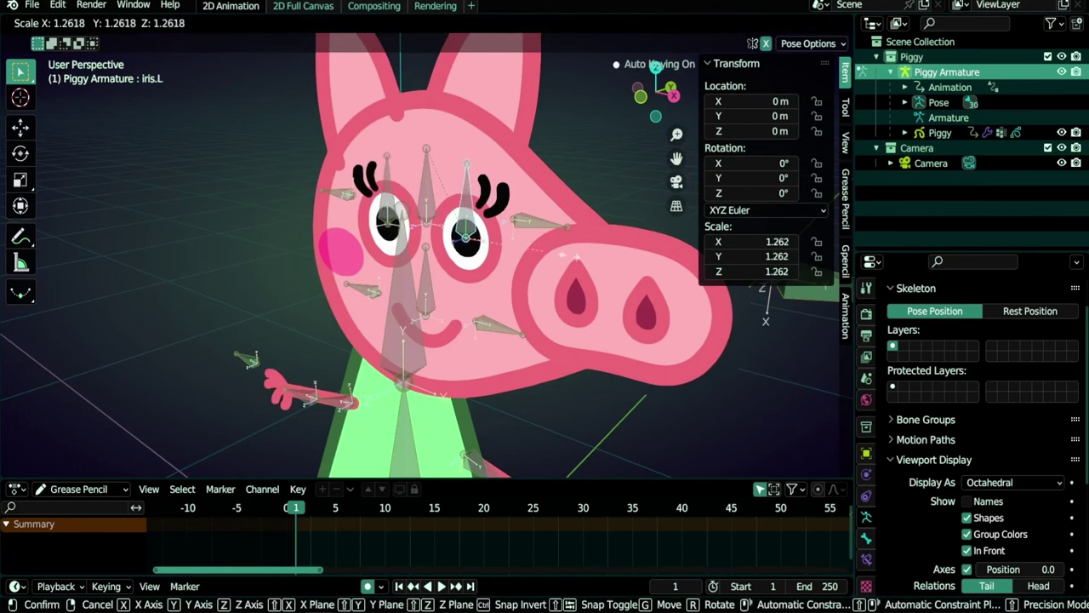
right_click(572, 253)
click(446, 236)
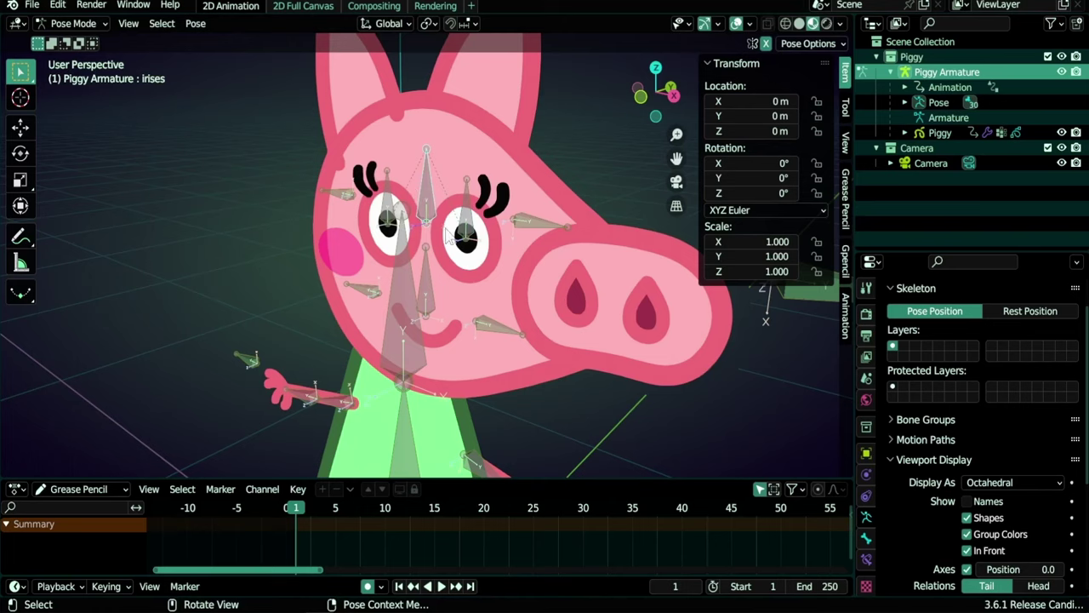
key(KP_0)
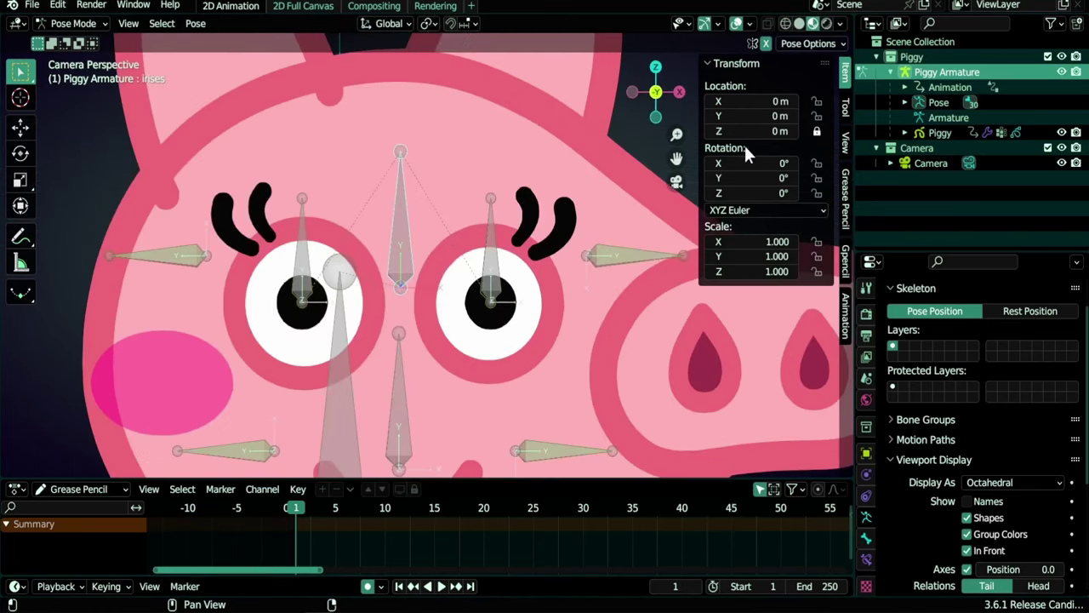
Lock all three rotation axes on irises, then narrow iris.L's X scale to 0.400
drag(816, 164, 817, 196)
click(508, 290)
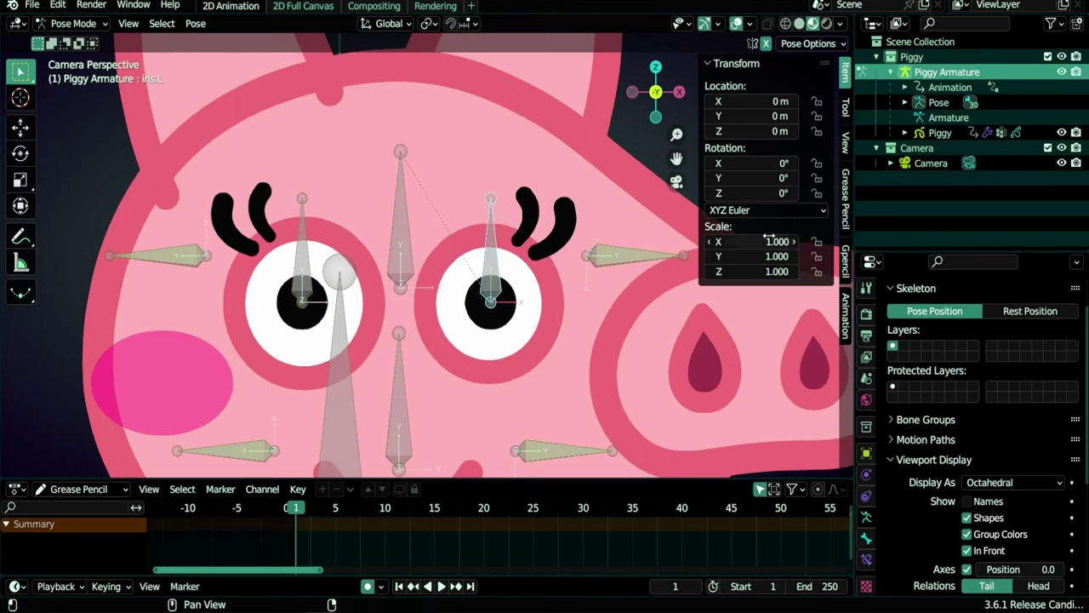
drag(776, 241, 727, 242)
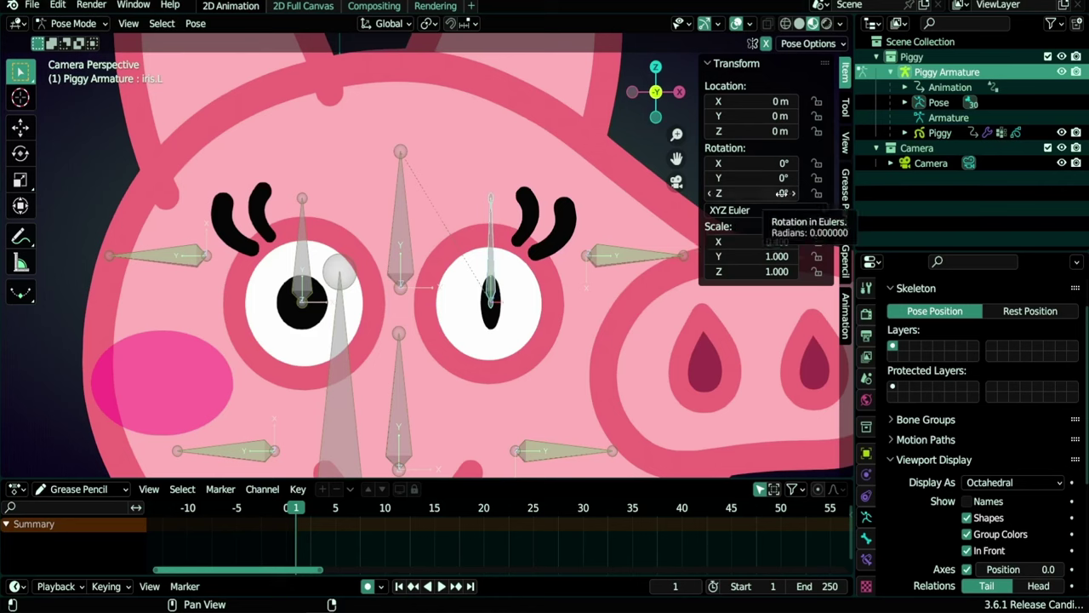
drag(778, 194, 757, 193)
Reset iris.L's Z rotation to 0° and X scale to 1.000, then lock its Z scale
double_click(785, 193)
text(-6)
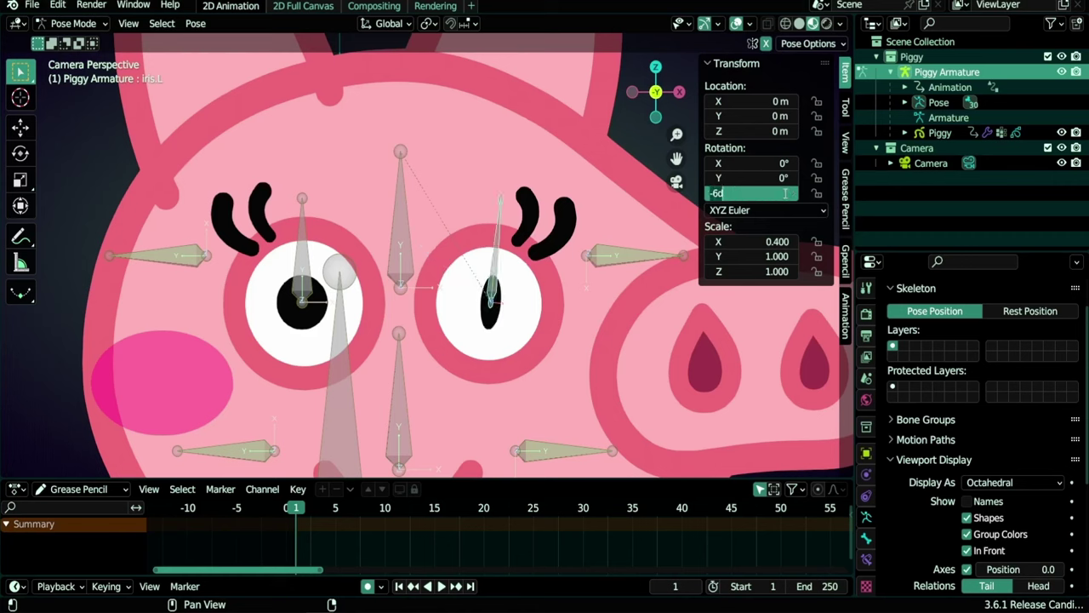
text(d)
key(BackSpace)
key(BackSpace)
key(BackSpace)
text(0)
key(Return)
double_click(760, 242)
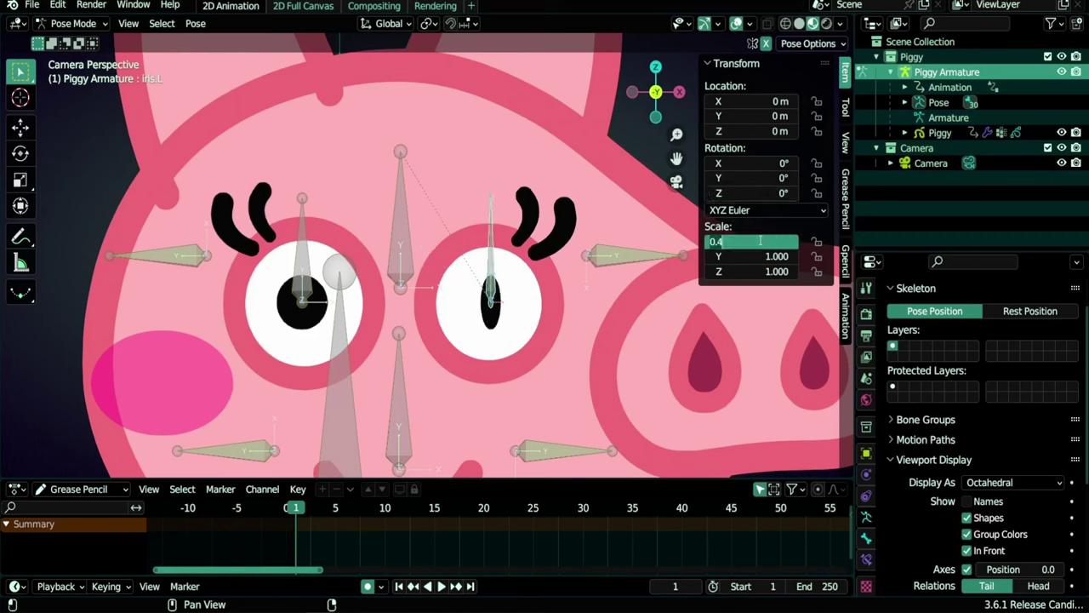
text(1)
key(Return)
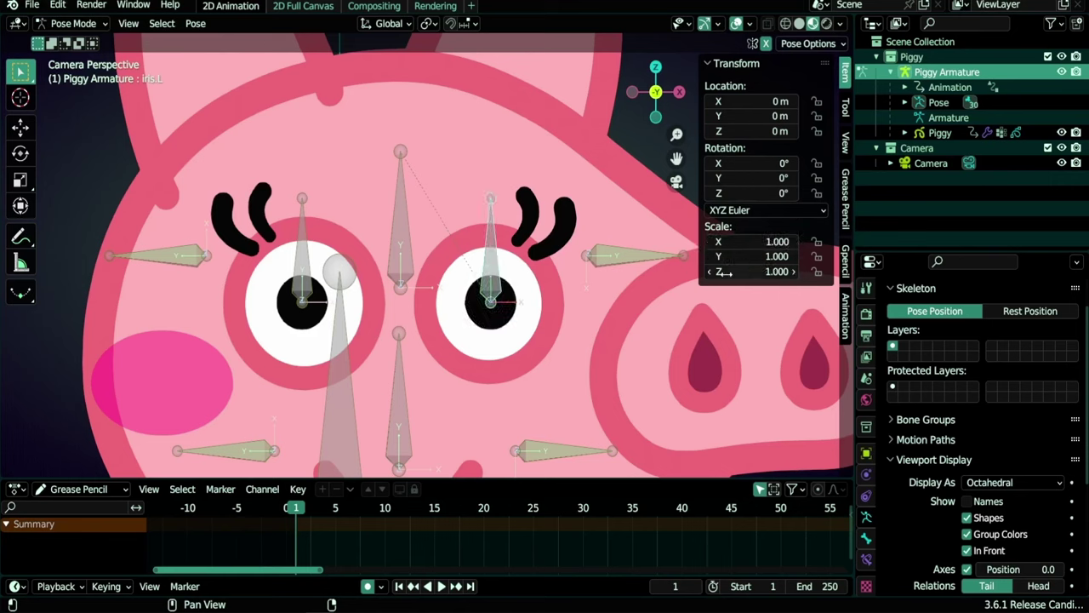
click(817, 271)
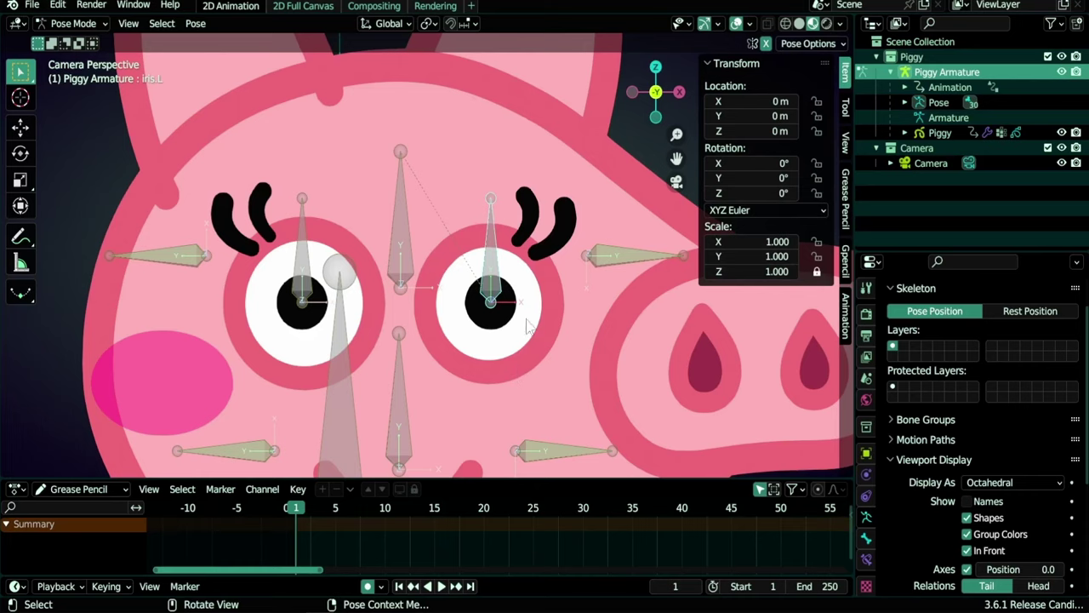
middle_drag(570, 349, 476, 136)
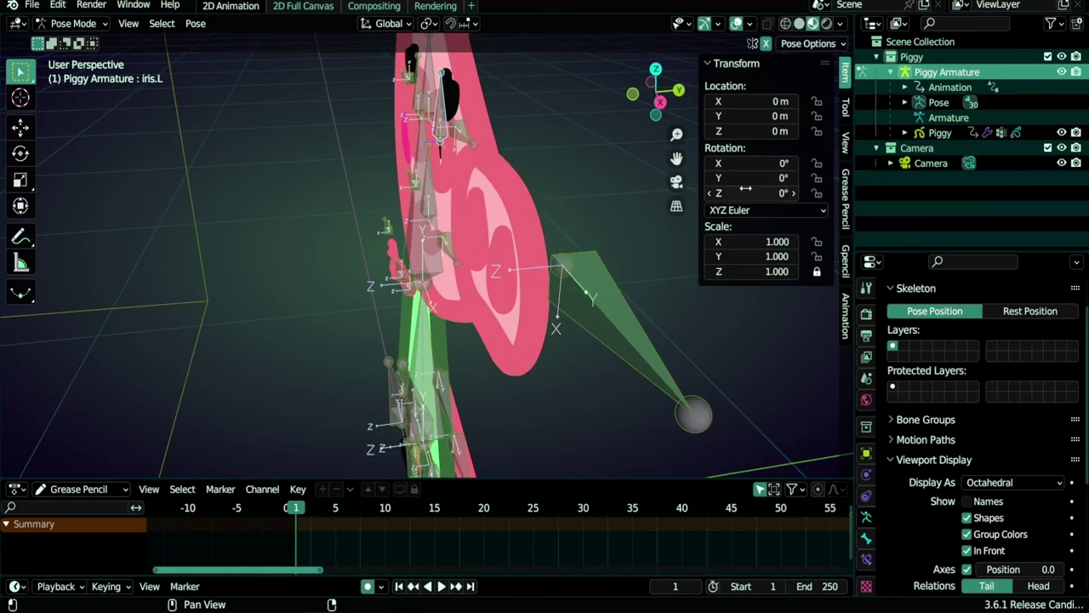
Lock the iris bone's X rotation and Z location, viewing through the scene camera
click(817, 162)
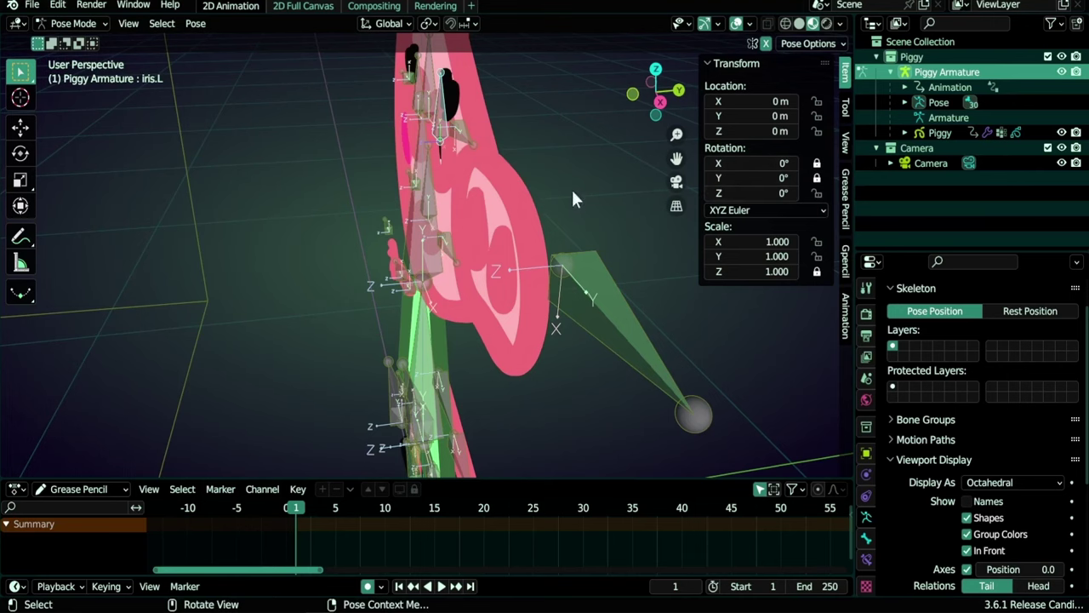
key(KP_0)
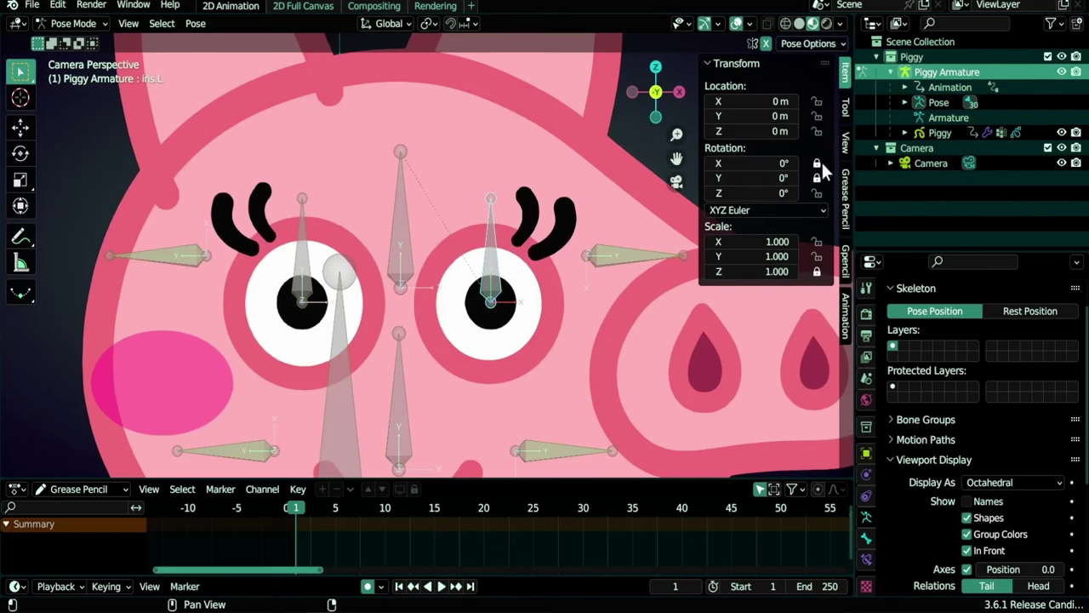
click(817, 131)
Lock eye.L's scale on all three axes, then select the mirrored eye bone
click(310, 268)
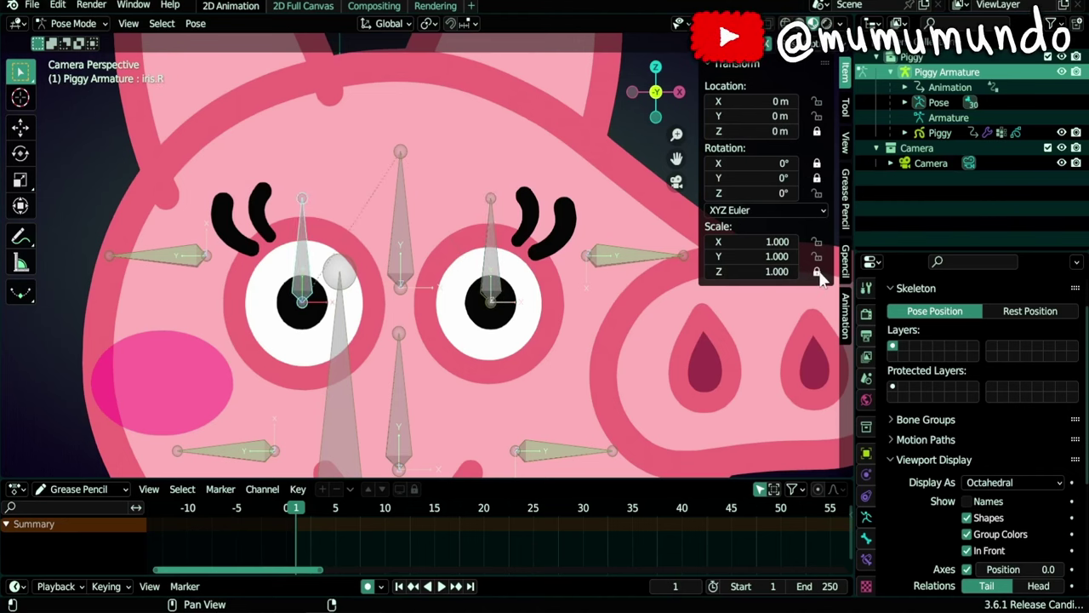
click(608, 256)
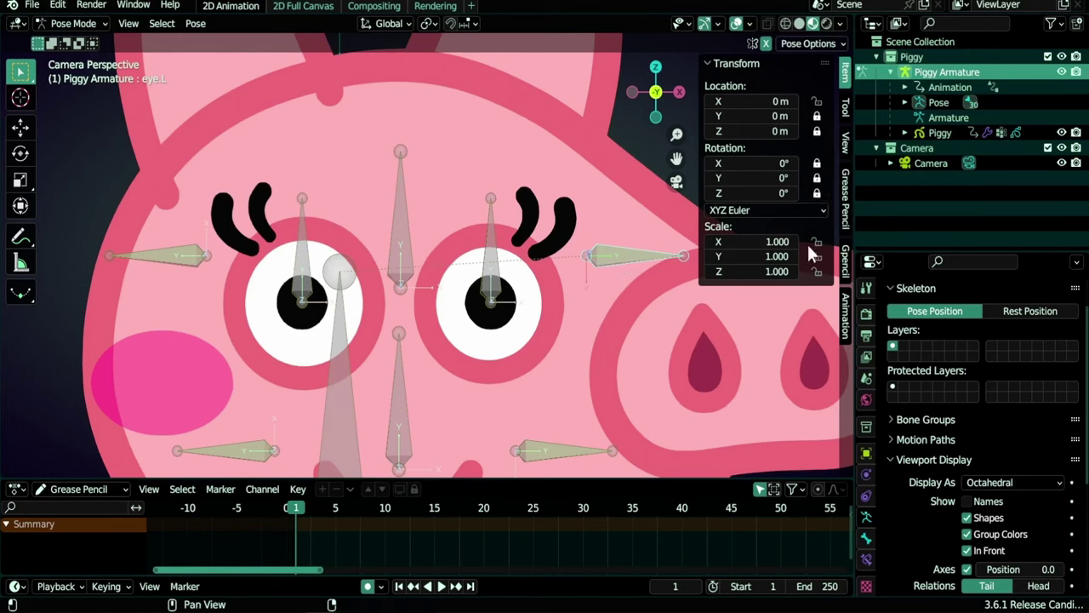
drag(817, 241, 816, 271)
key(ctrl+shift+m)
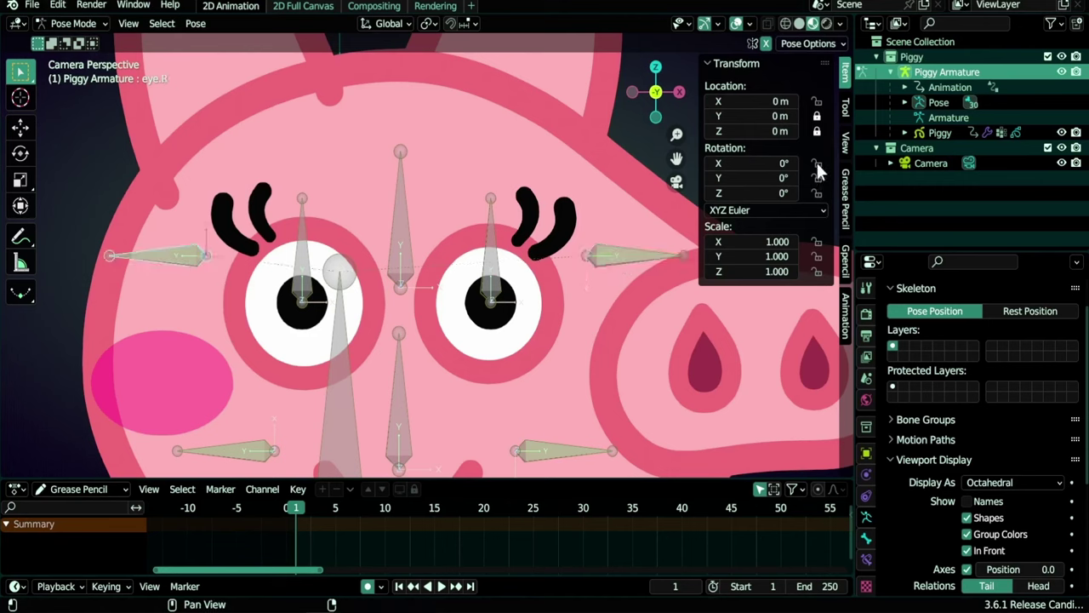
Lock the nose bone's scale on all three axes
shift+middle_drag(689, 306, 213, 219)
click(634, 179)
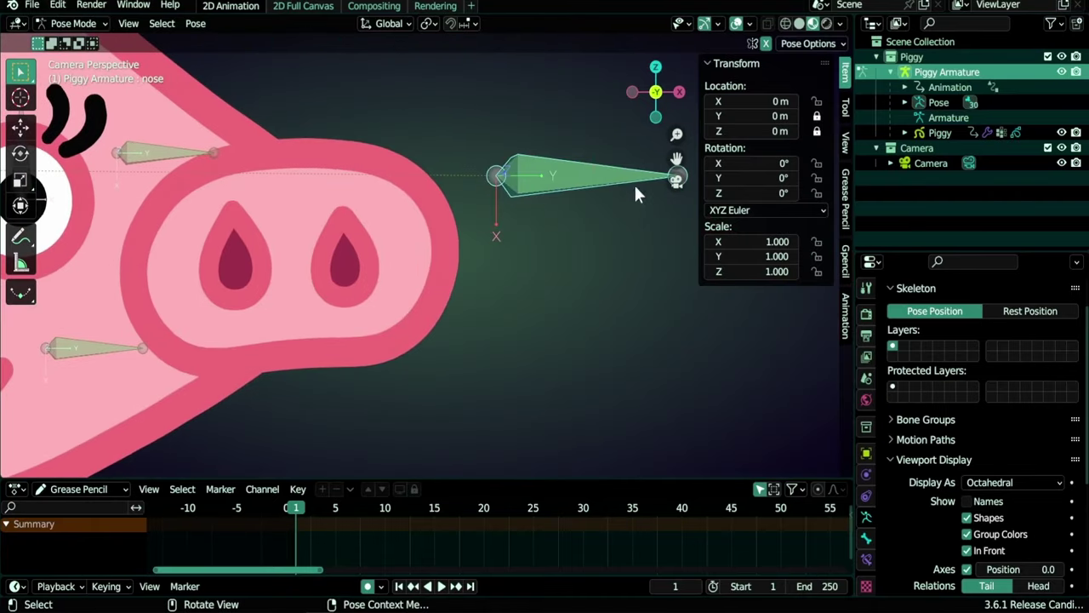
drag(817, 241, 817, 271)
Lock the mouth bone's Z scale and test its rotation without keeping it
shift+middle_drag(128, 239, 394, 254)
click(358, 307)
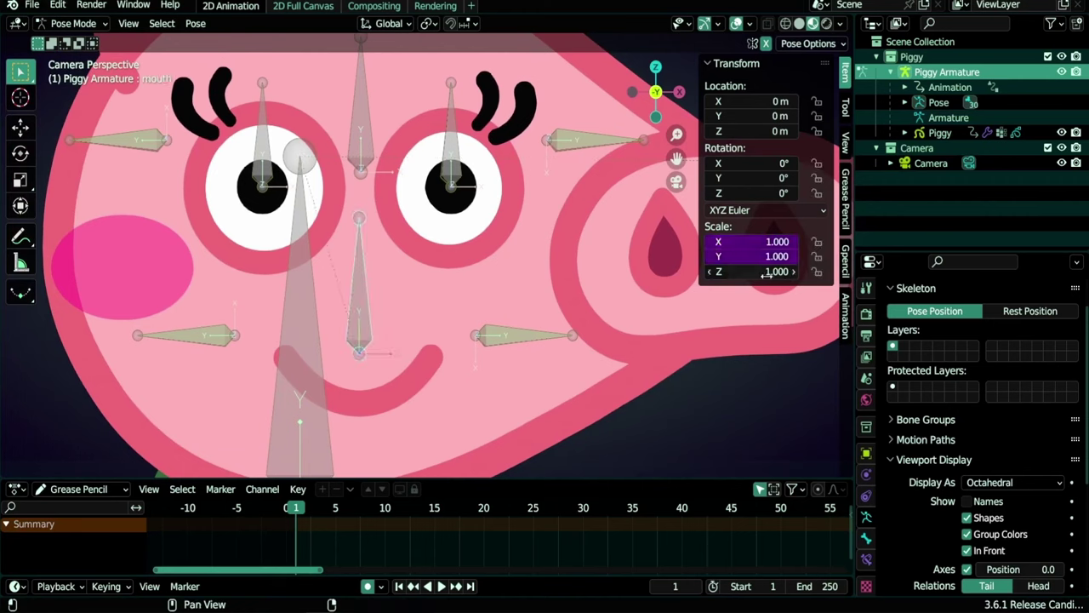
click(817, 271)
key(r)
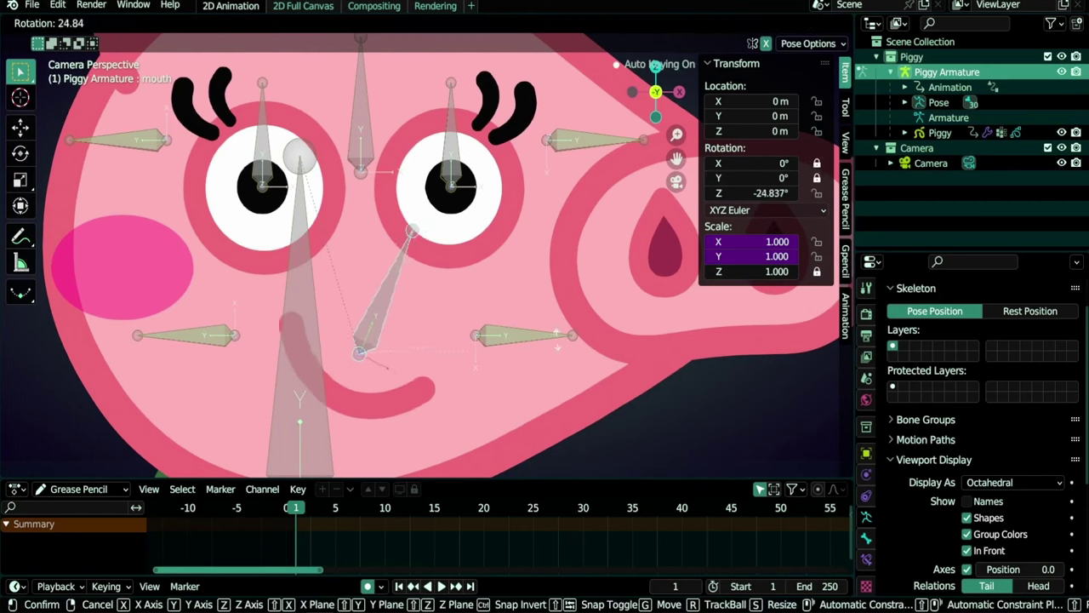
key(Escape)
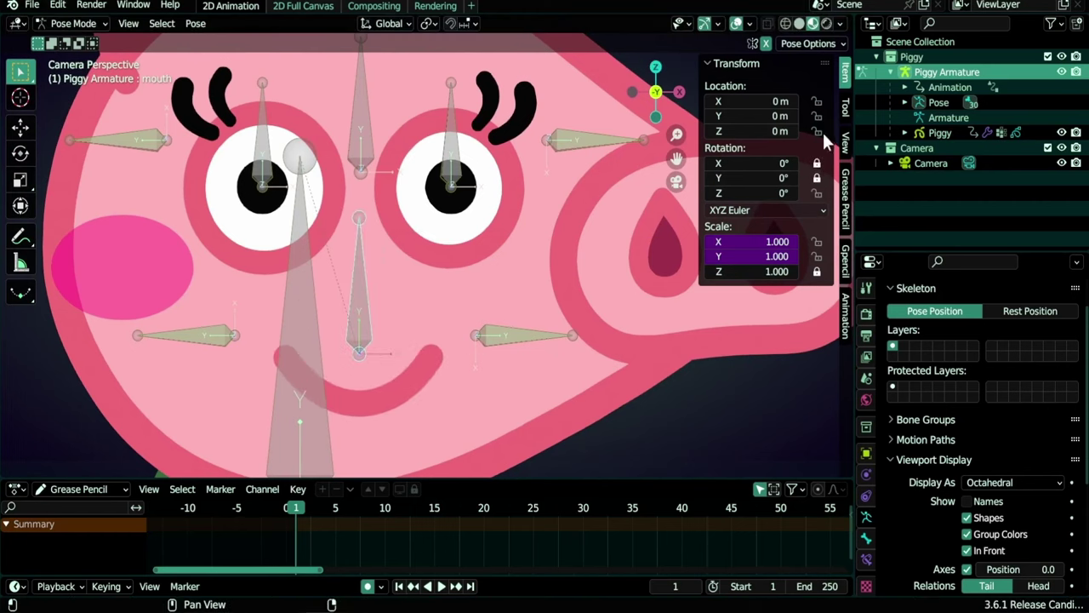
Lock all rotation and scale channels on the mouth.size bone
click(505, 340)
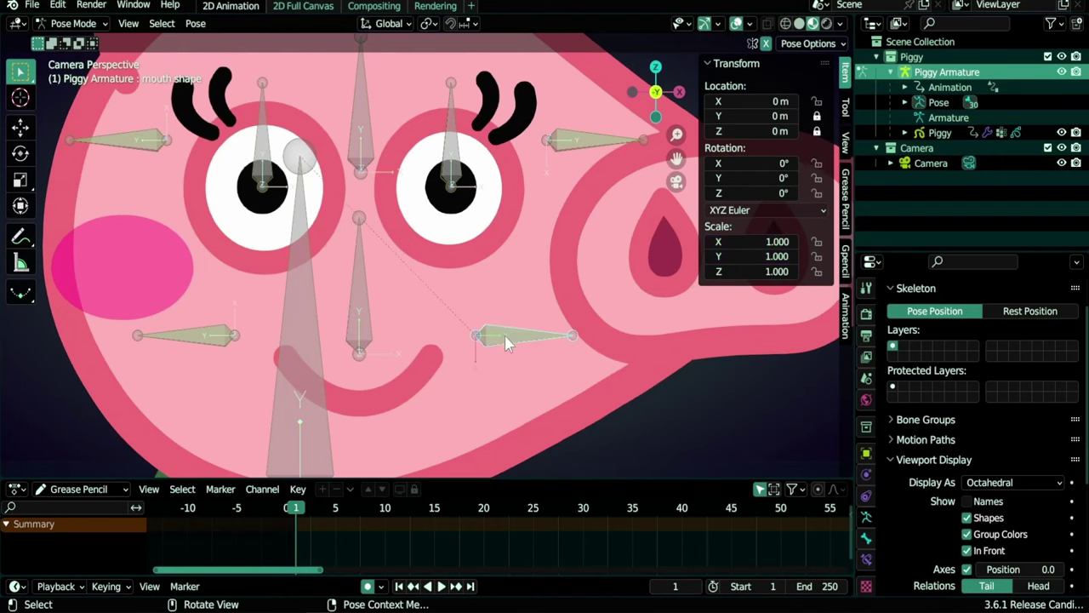
click(212, 340)
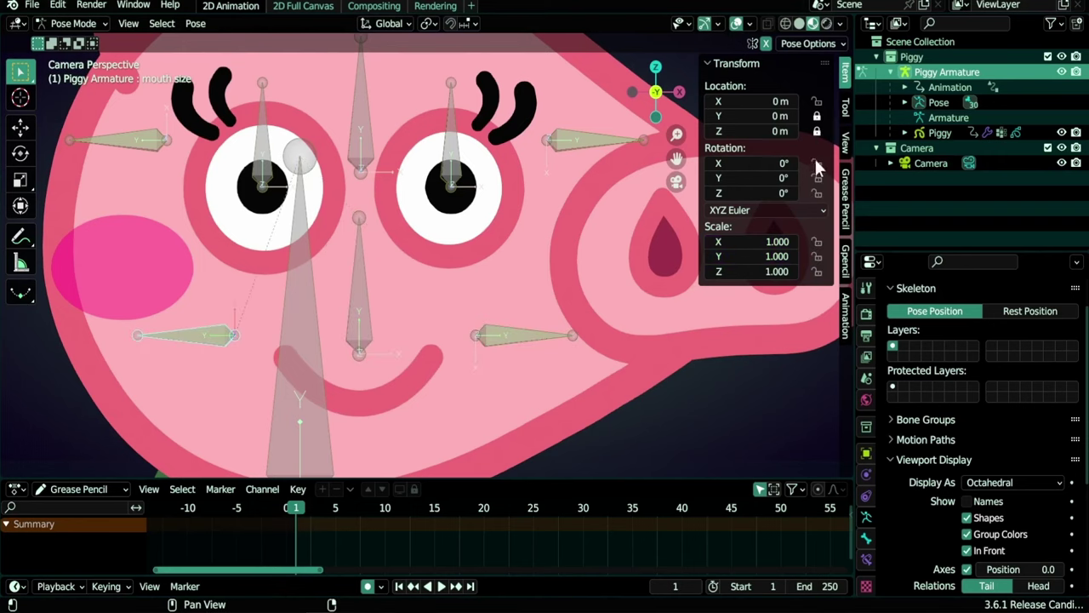
drag(816, 164, 816, 271)
scroll(398, 263, down, 3)
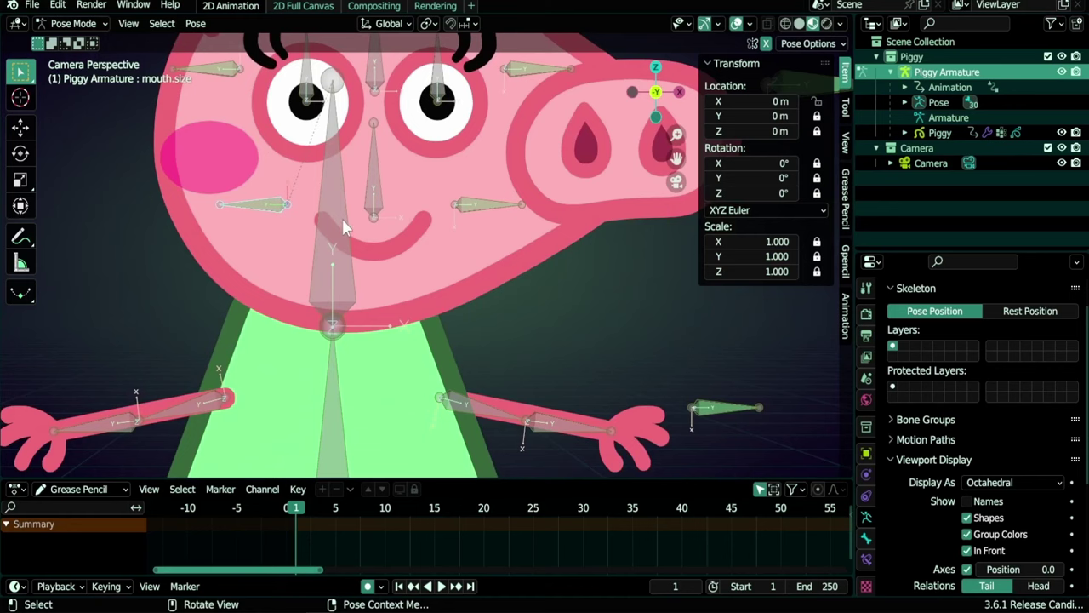
Lock the head bone's X and Y rotation, then orbit out to view the whole character
click(345, 228)
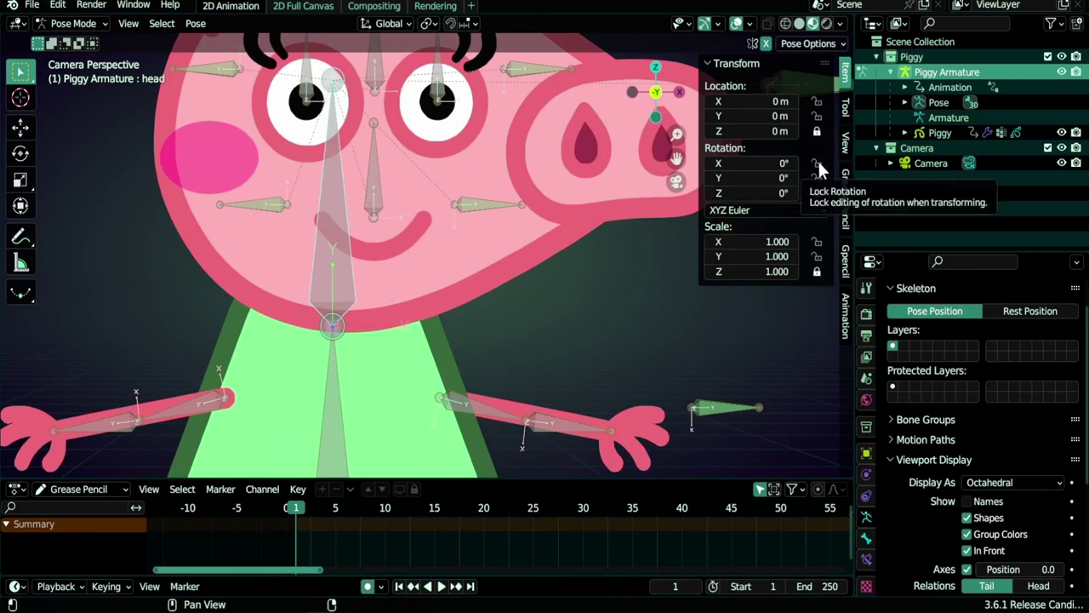
drag(817, 164, 820, 176)
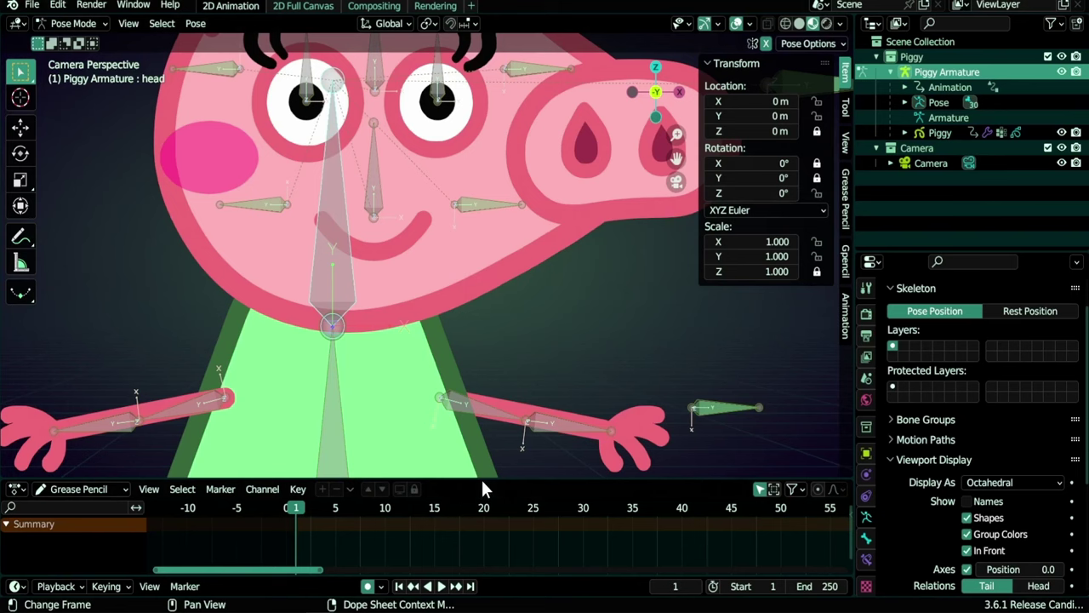
mouse_move(482, 481)
mouse_down()
mouse_move(486, 454)
mouse_move(488, 481)
mouse_up()
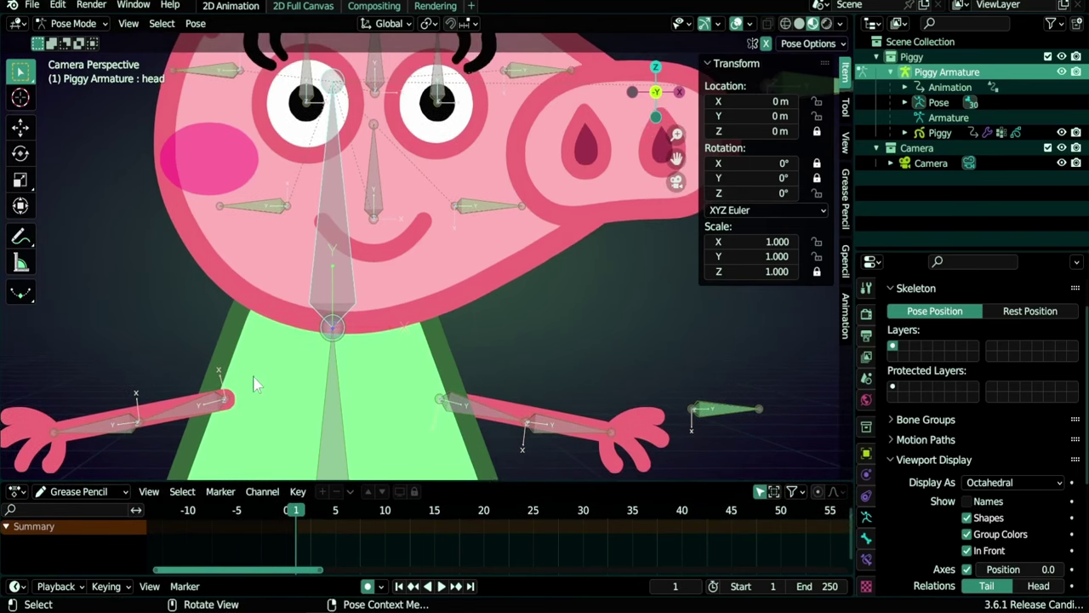
middle_drag(256, 383, 345, 389)
scroll(452, 264, up, 3)
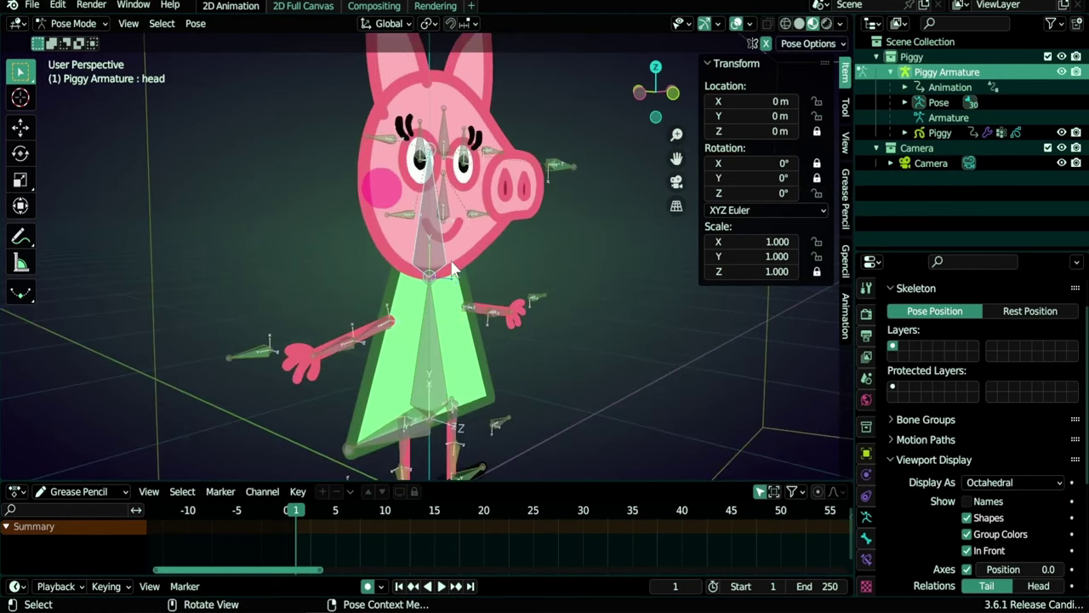
scroll(453, 268, down, 1)
key(r)
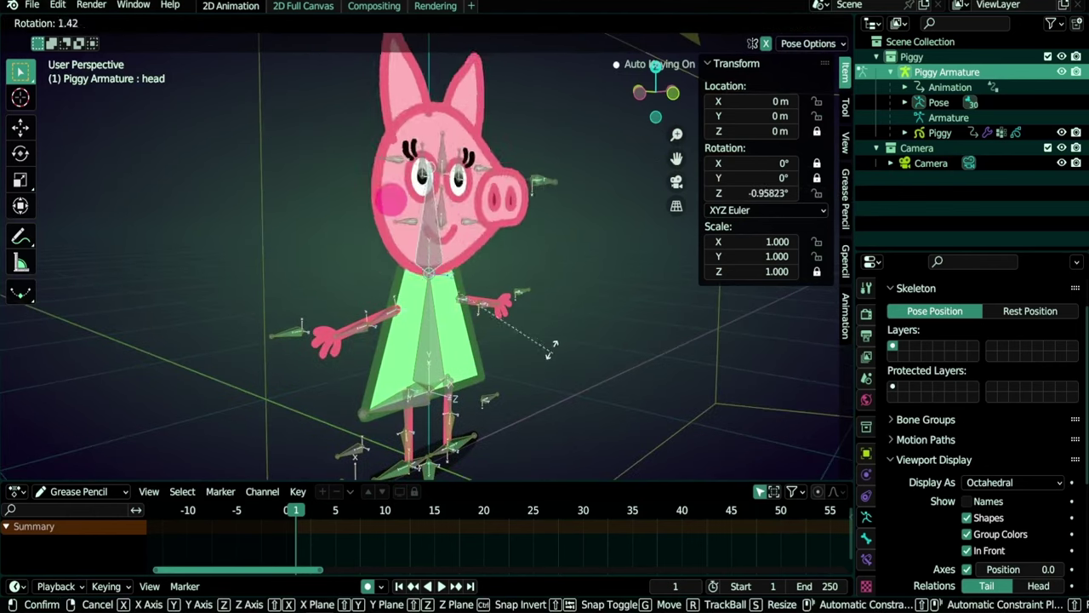
key(Escape)
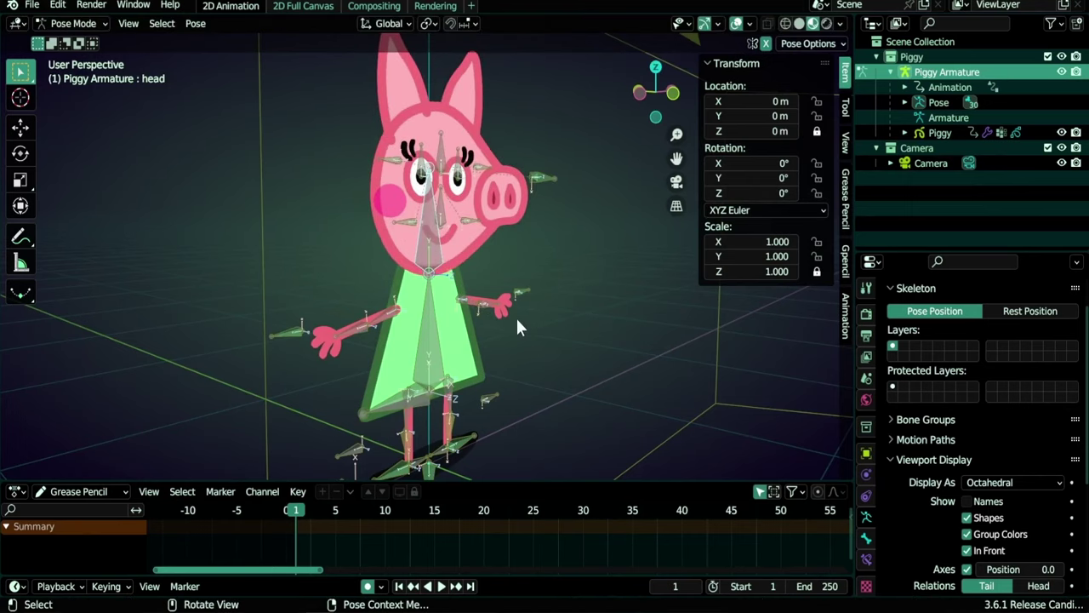
key(r)
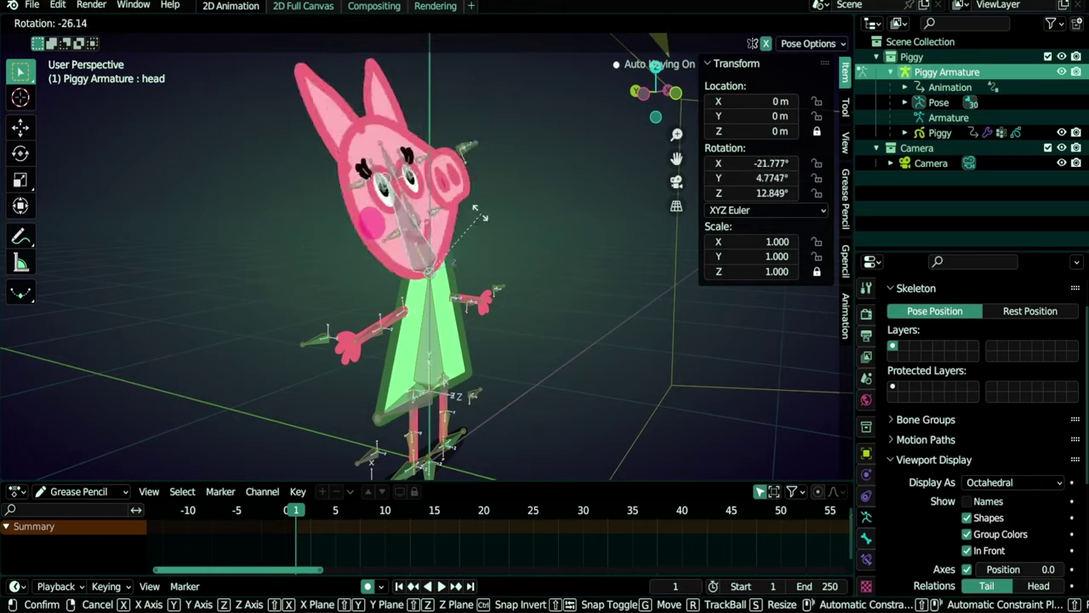
click(570, 304)
middle_drag(570, 304, 465, 336)
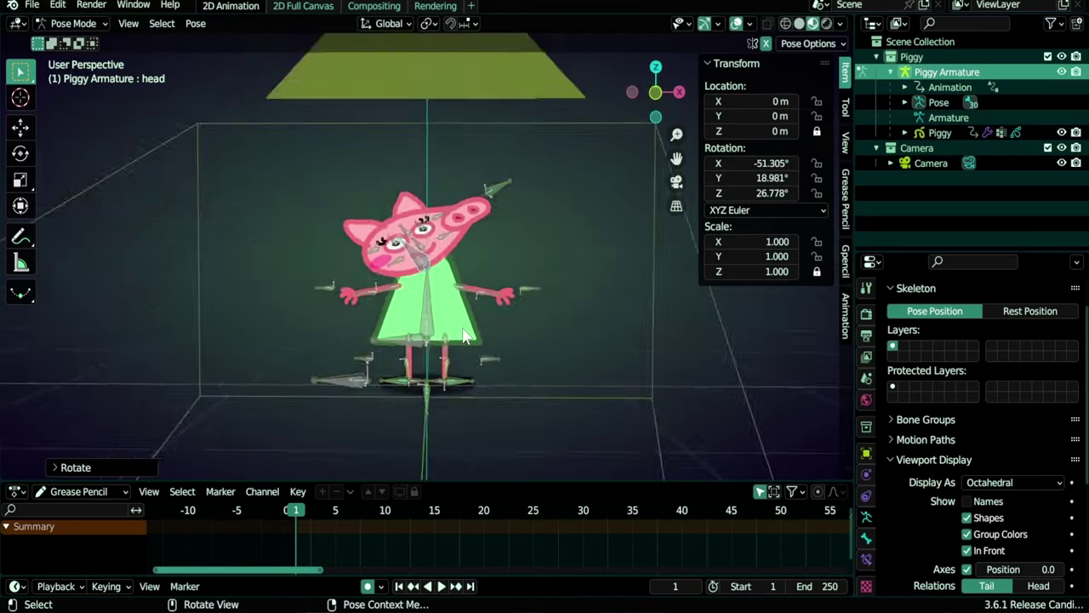
key(KP_0)
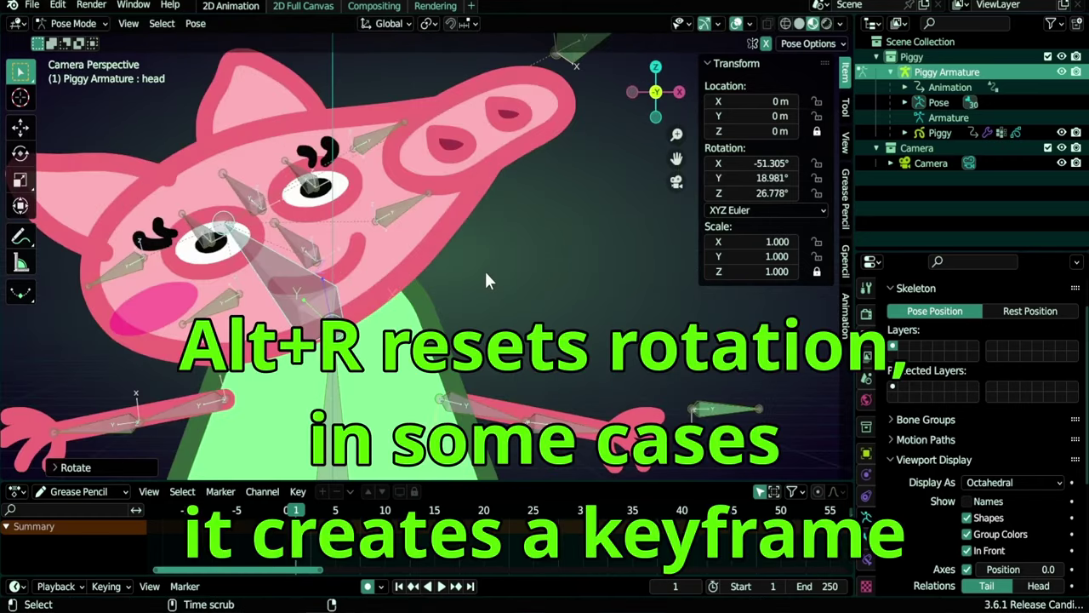
key(alt+r)
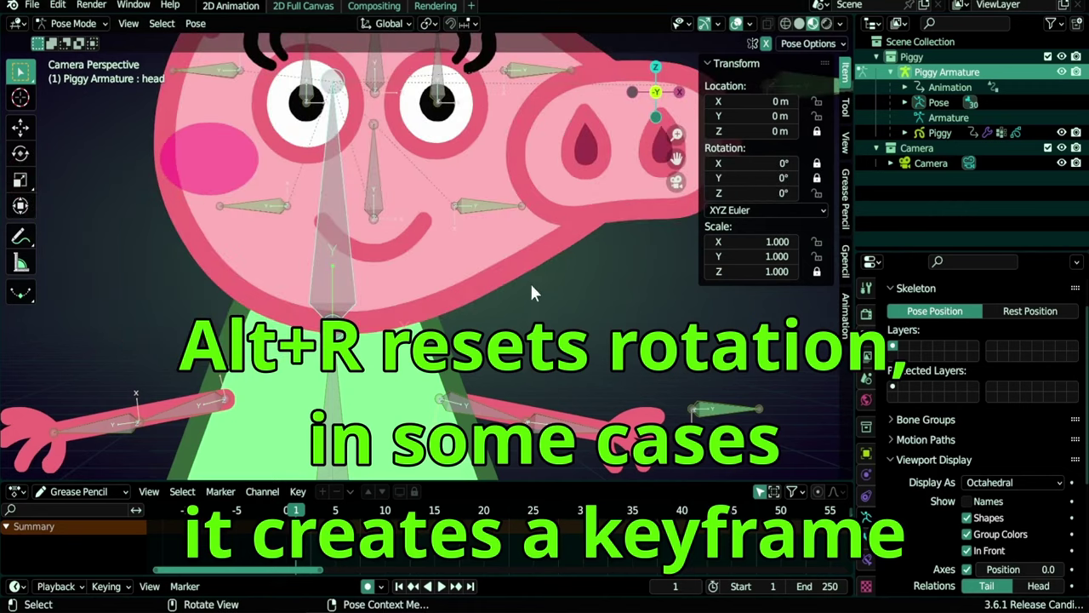
key(r)
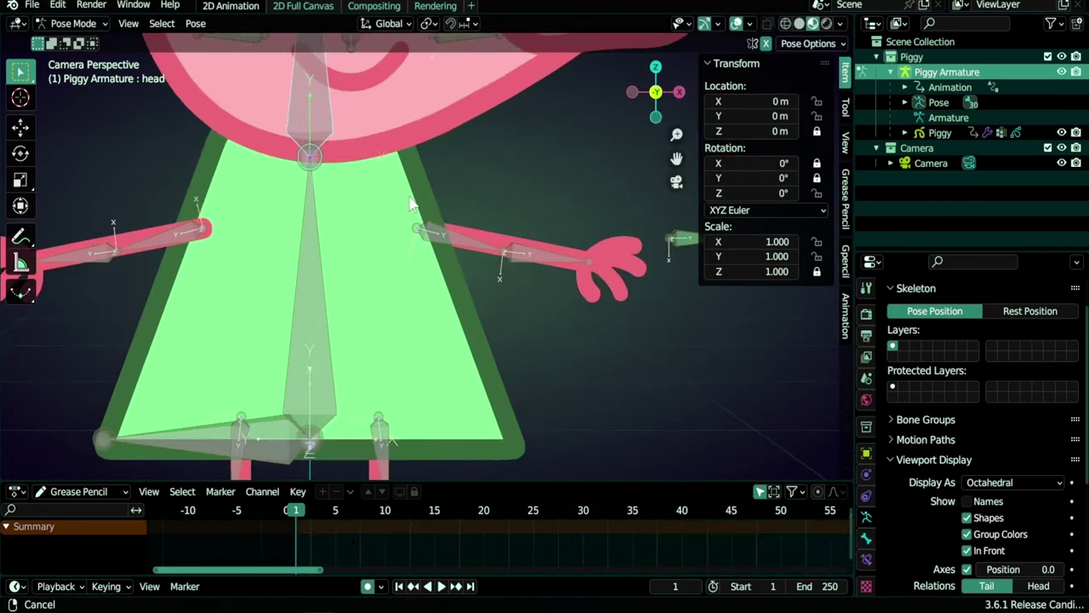
Cancel the head rotation and test-move arm.L without keeping the change
key(Escape)
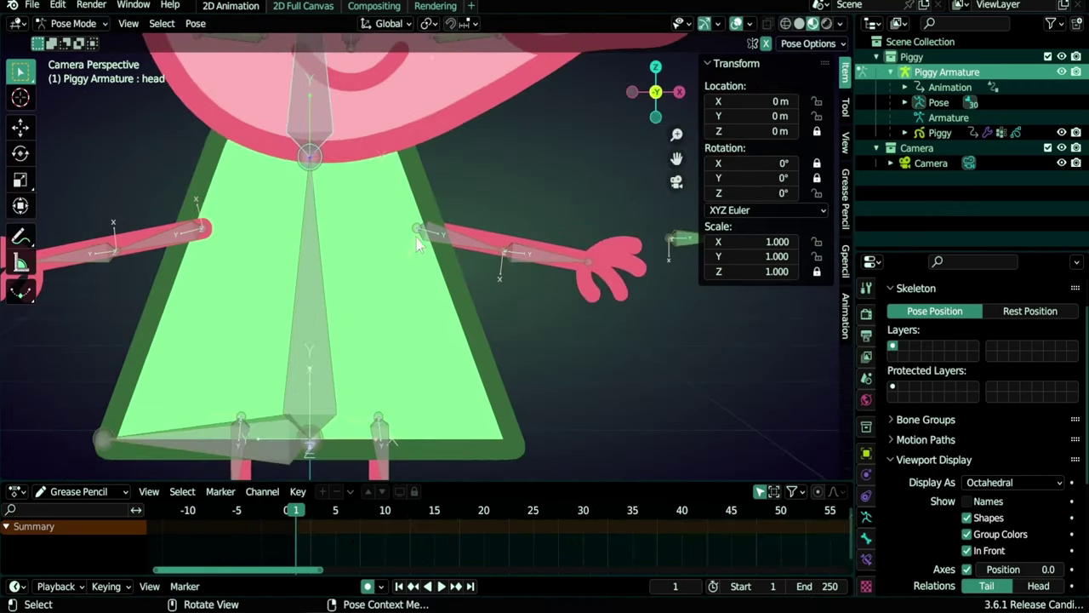
click(450, 237)
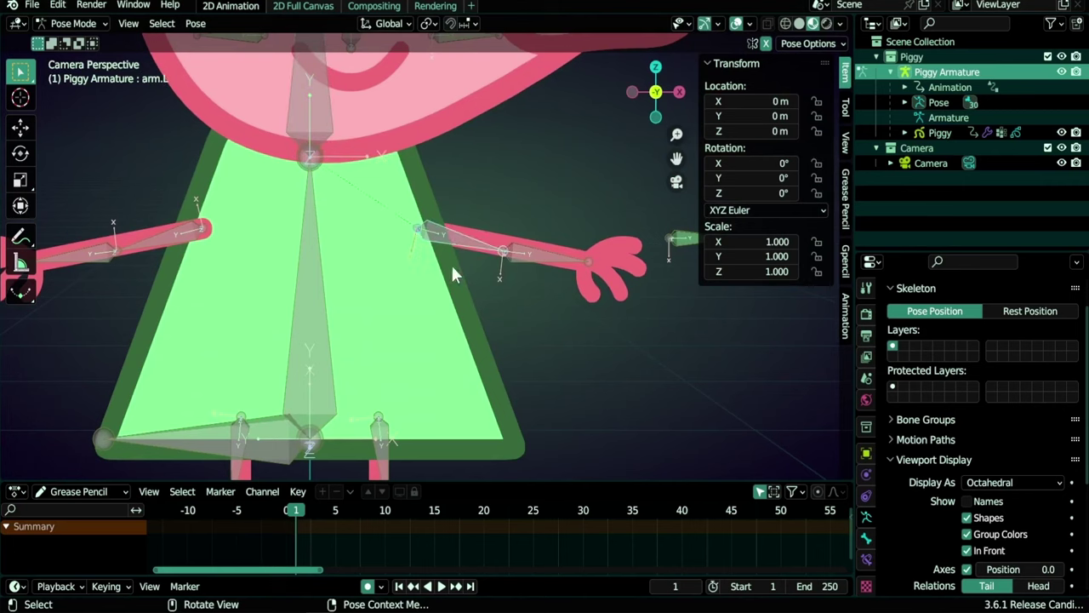
key(g)
key(Escape)
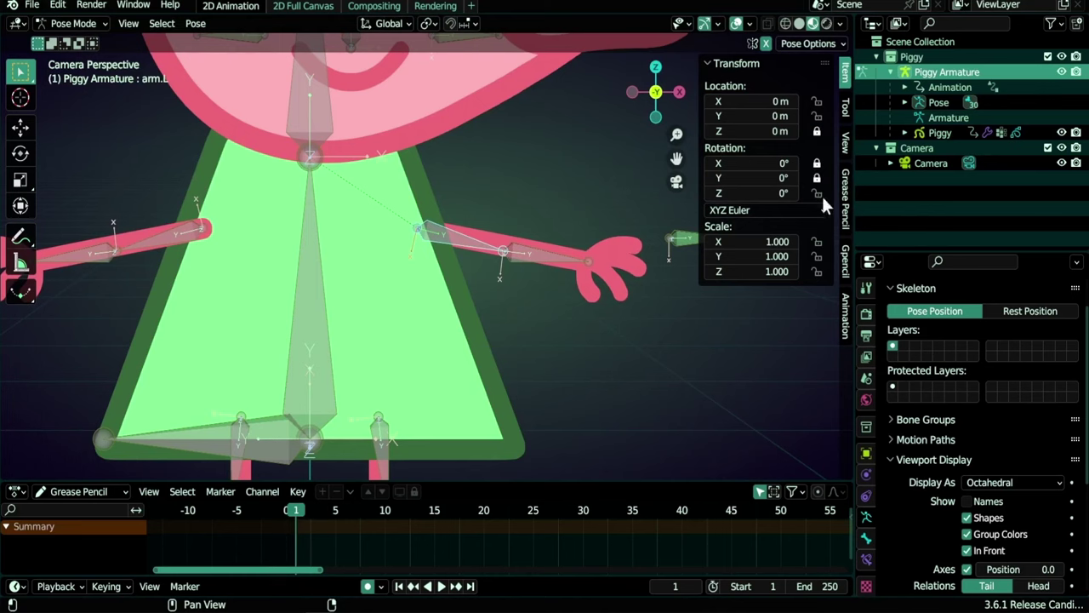
Lock forearm.L's Y rotation and cancel a test scale on it
click(539, 257)
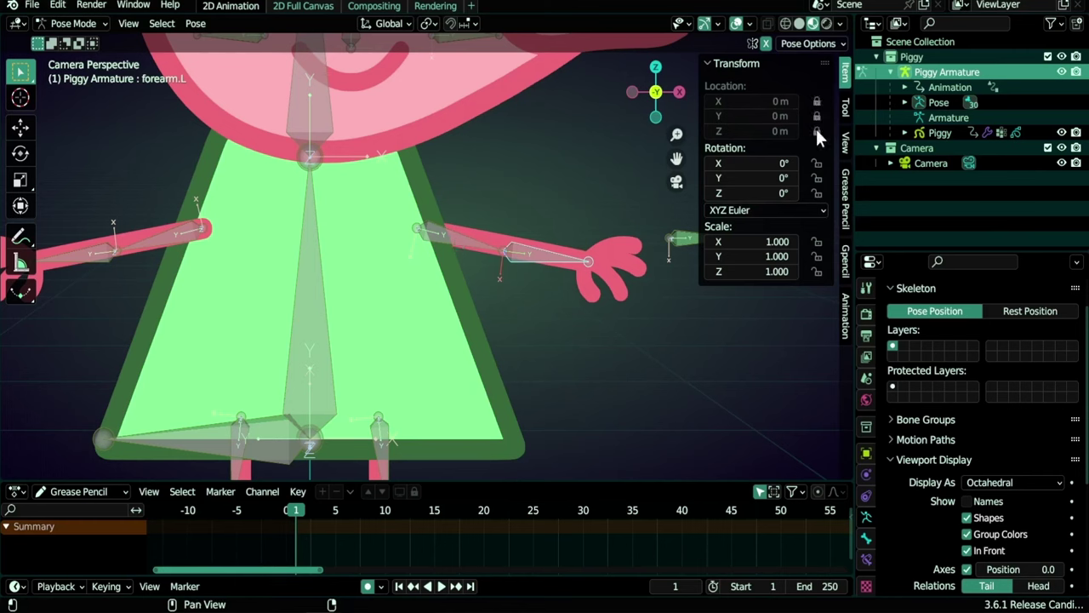
click(817, 177)
key(r)
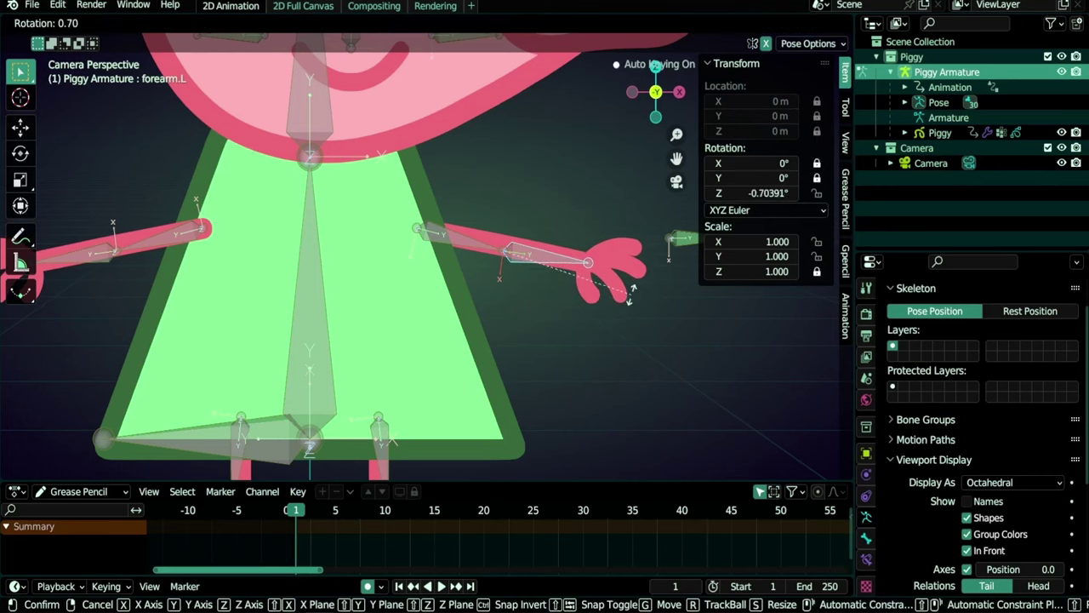
key(s)
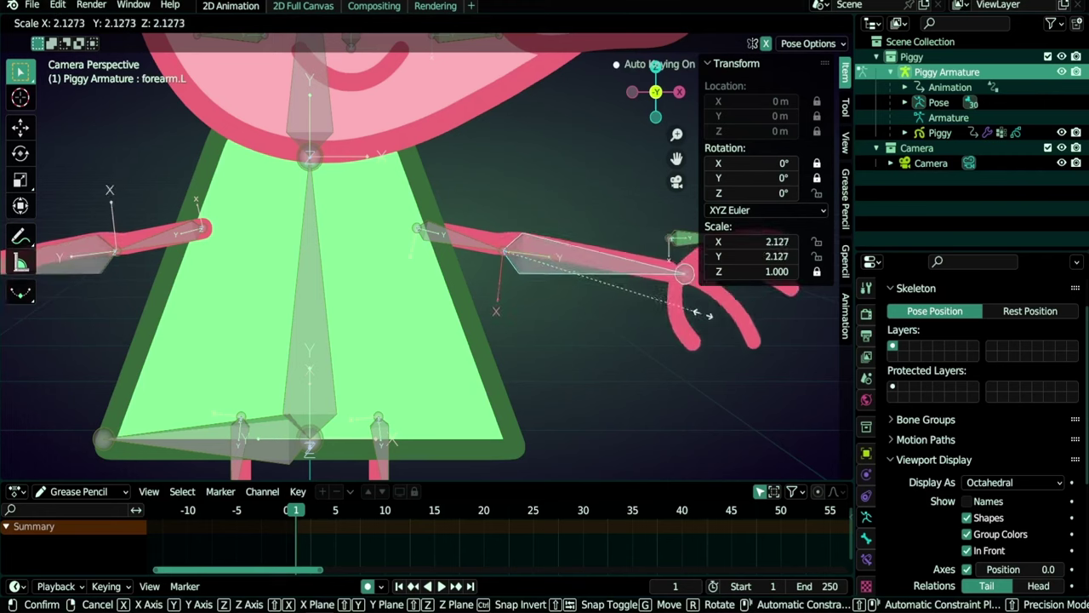
key(Escape)
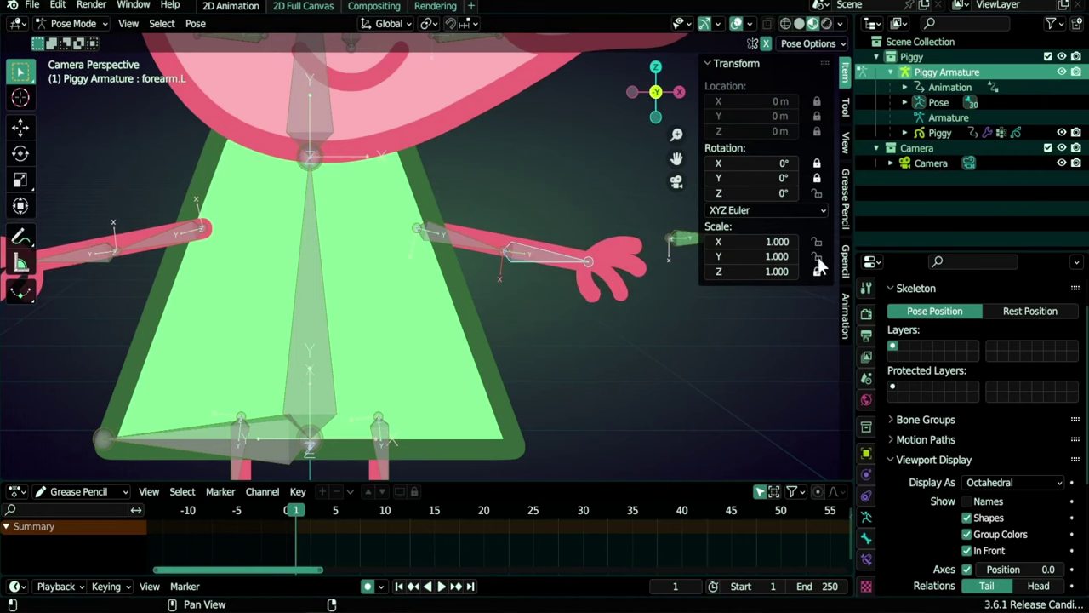
Cancel a test scale on arm.L back to 1.000, then select the left hand bone
click(469, 242)
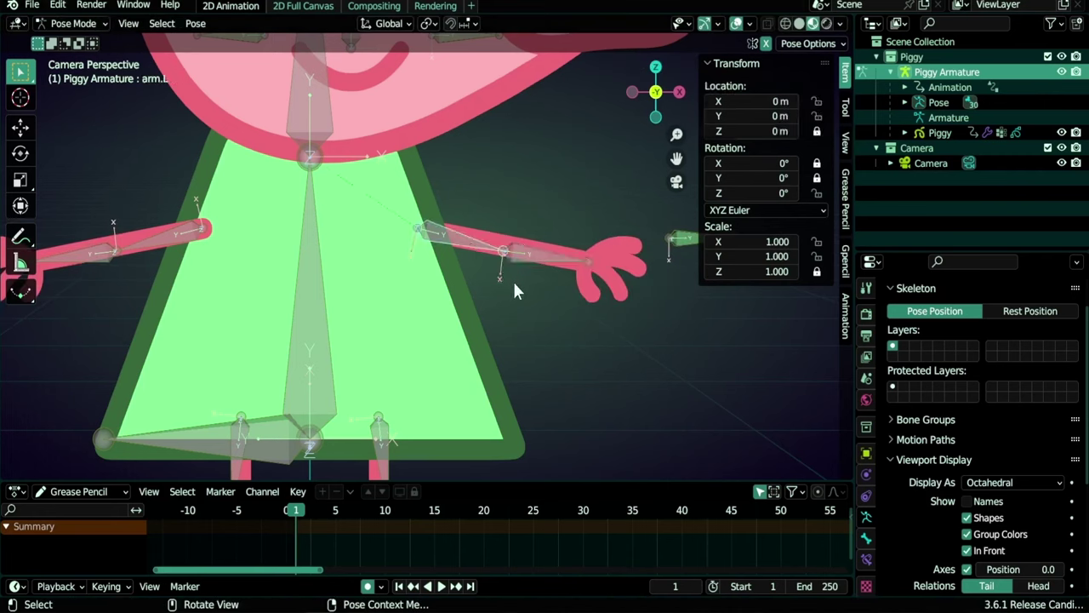
key(s)
key(Escape)
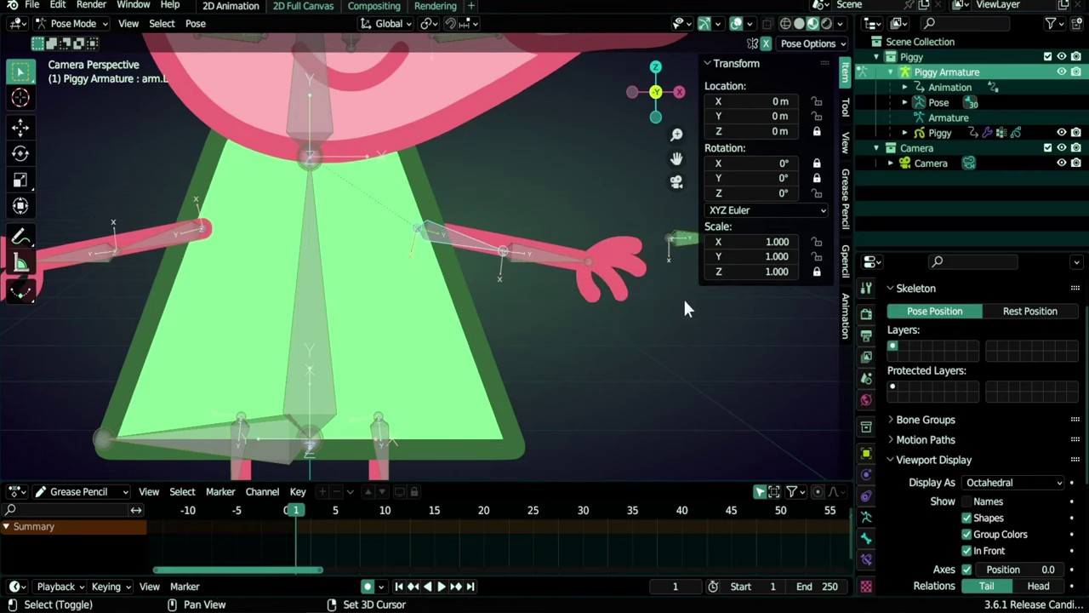
shift+middle_drag(683, 309, 584, 273)
click(583, 266)
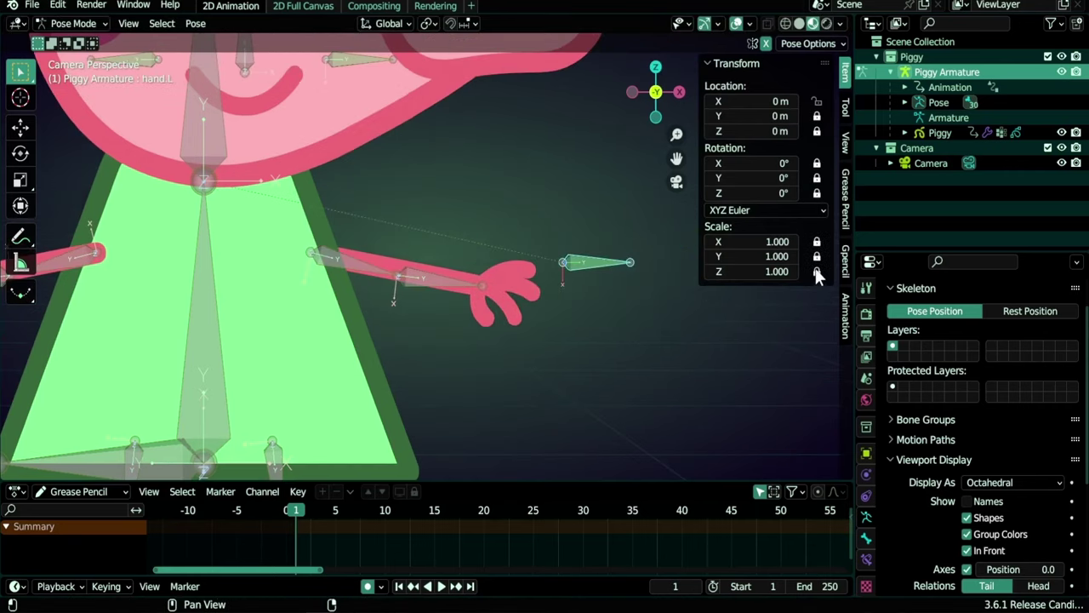
Check the lock icons on both upper arms, the left forearm and the mirrored right forearm
shift+middle_drag(345, 261, 615, 303)
click(358, 299)
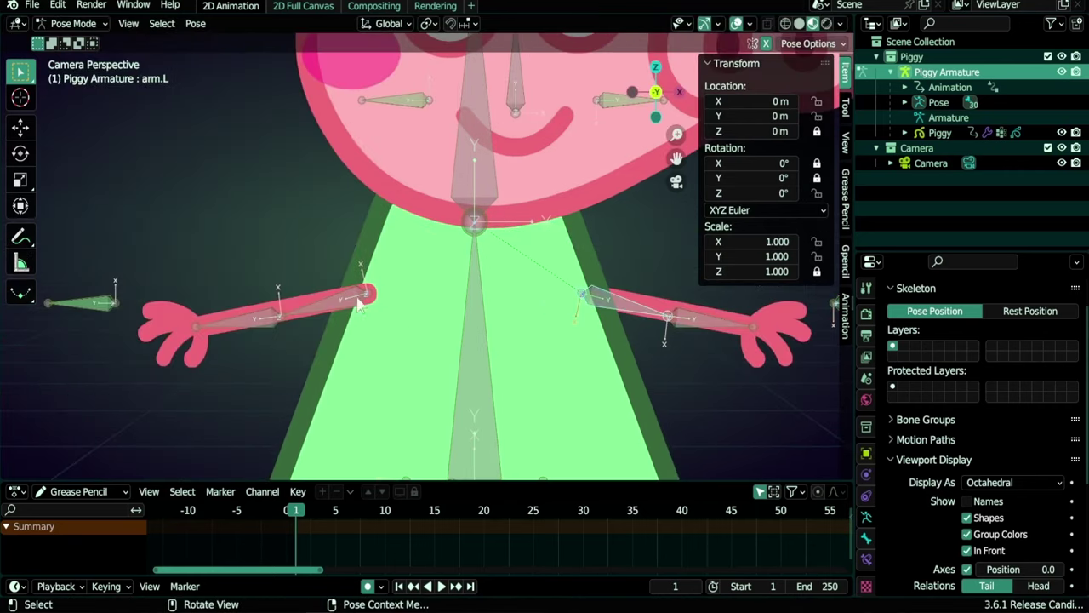
click(336, 303)
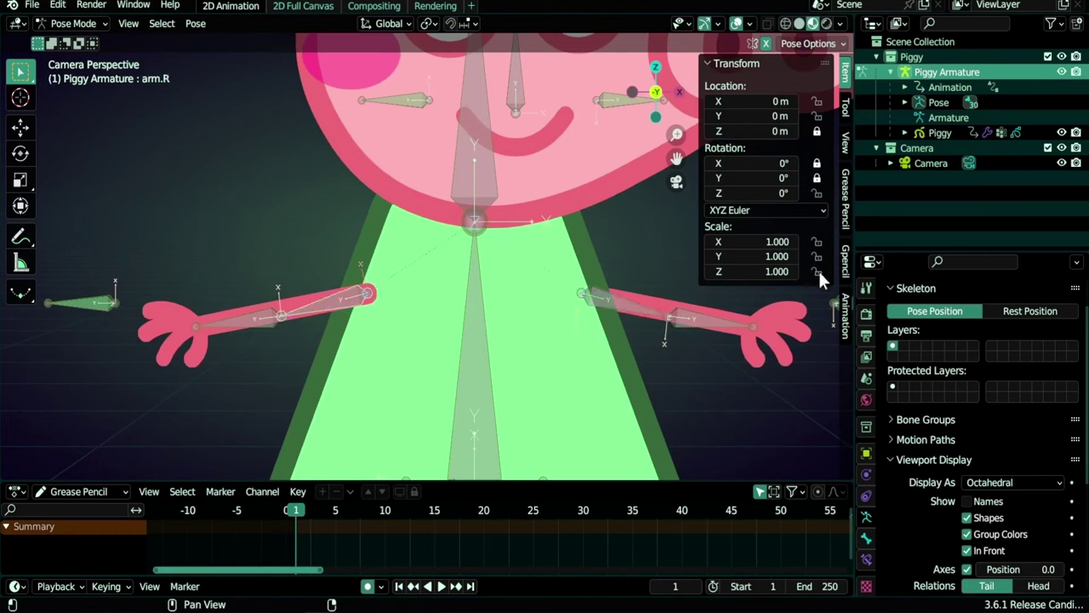
click(620, 302)
click(694, 318)
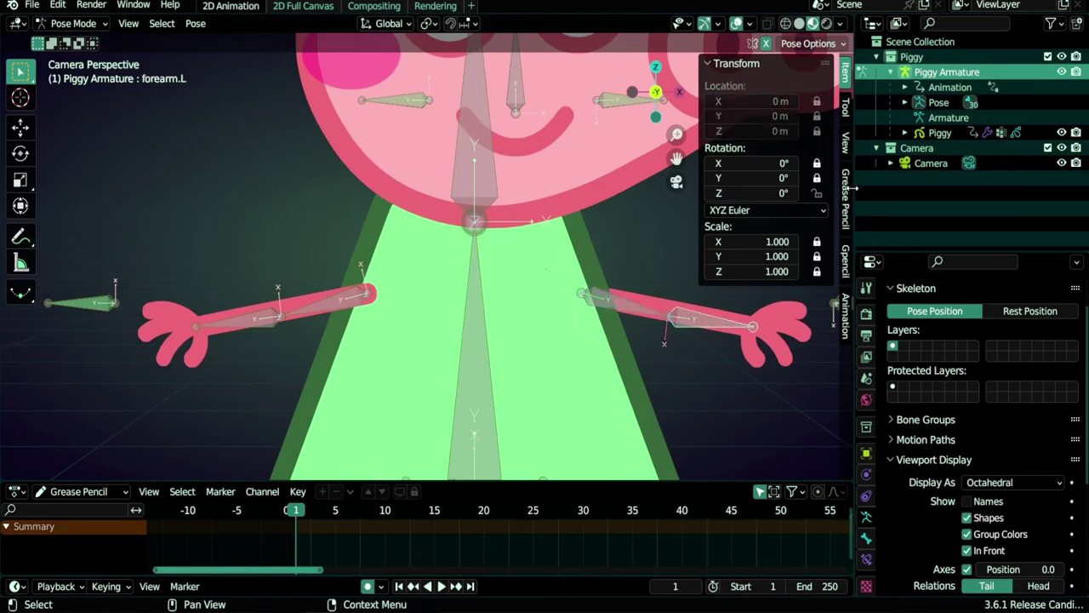
key(shift+ctrl+m)
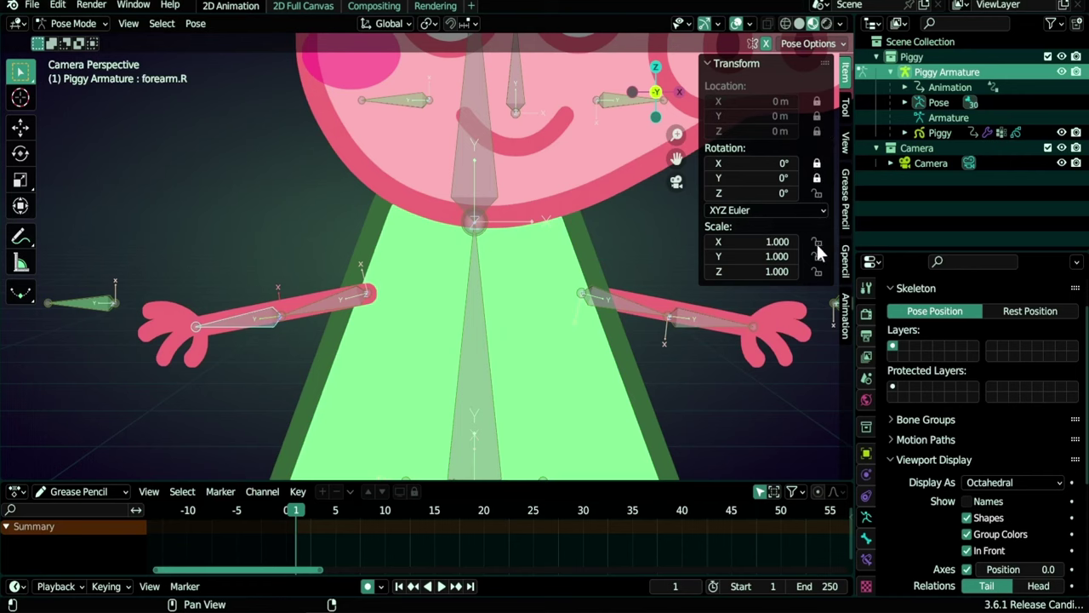
Check the locks on the right hand, body and head bones
key(bracketright)
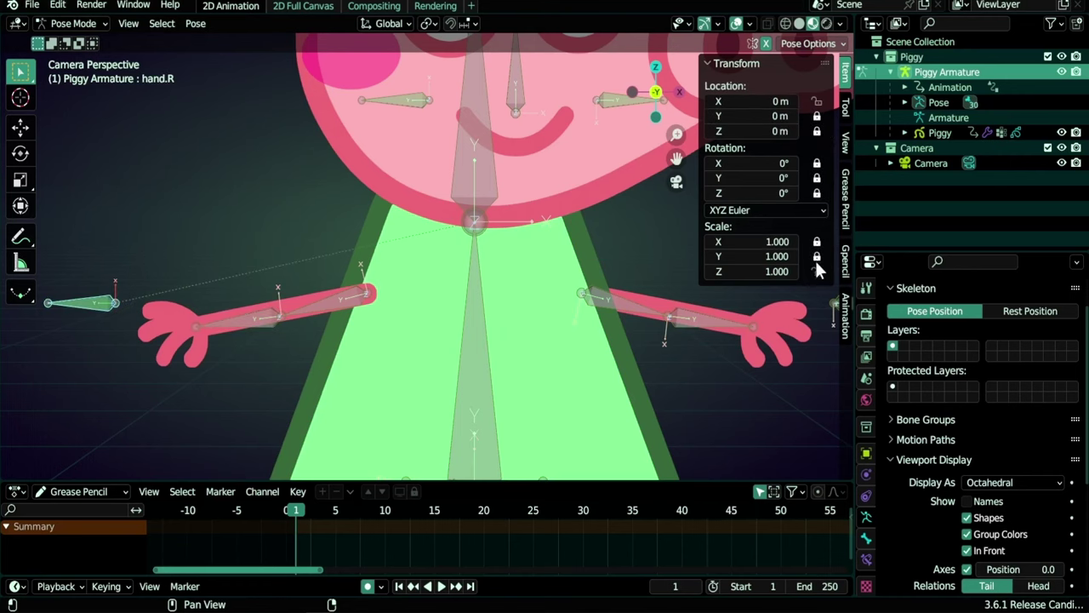
scroll(507, 285, down, 3)
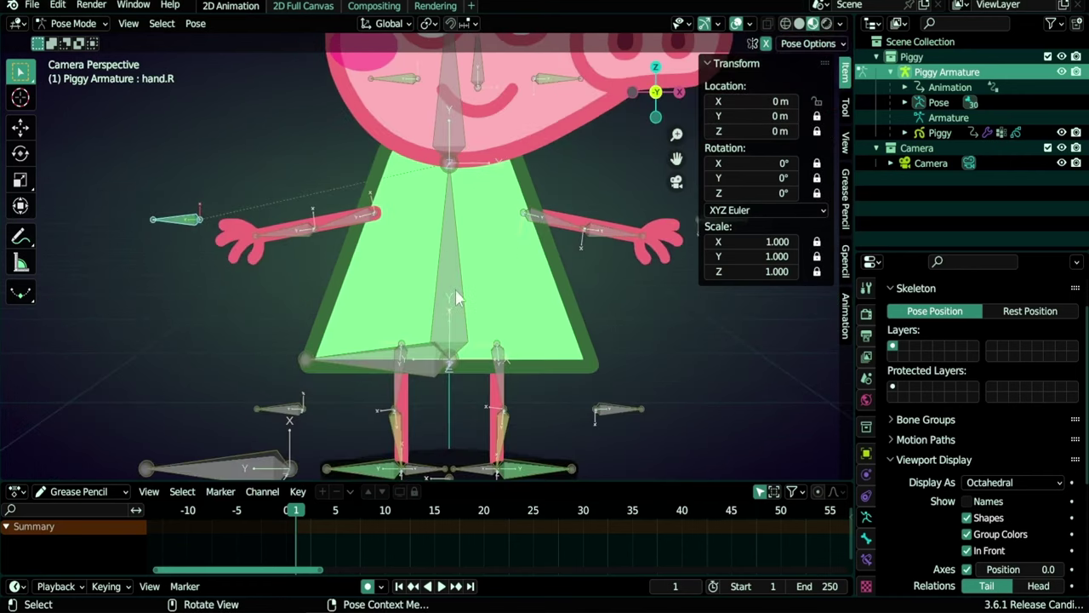
click(457, 297)
scroll(514, 251, up, 2)
click(508, 123)
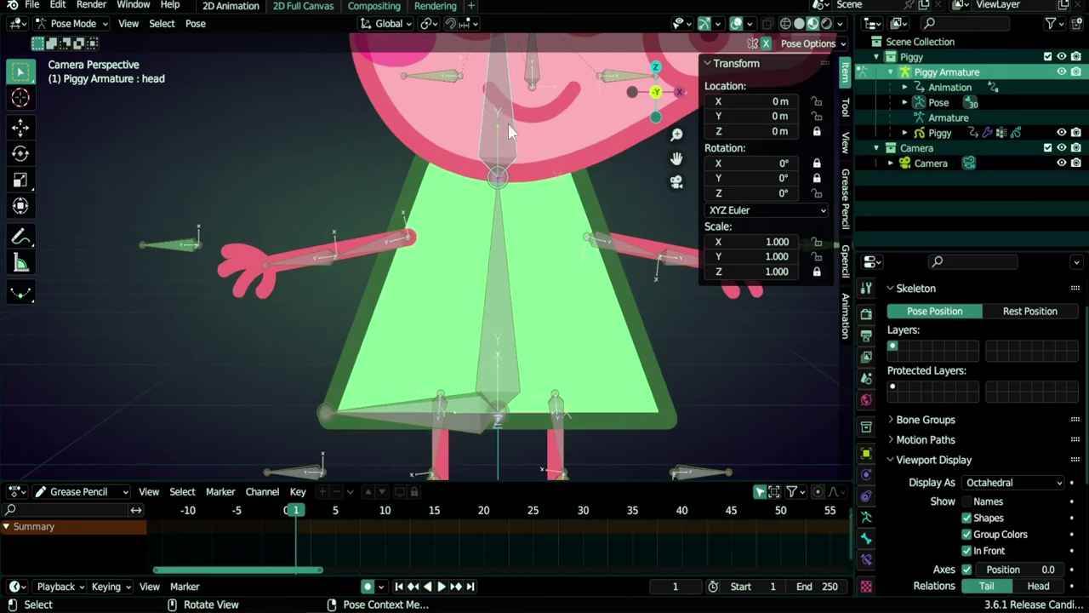
click(510, 279)
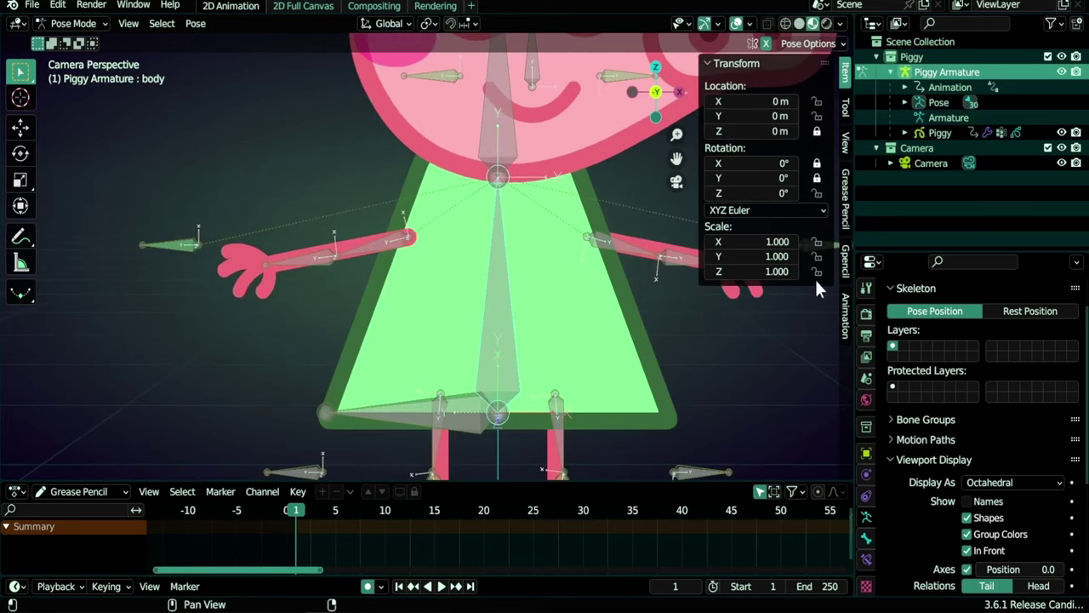
Lock body.root's Z location, Y rotation and X/Y scale after cancelling a test scale
shift+middle_drag(512, 345, 516, 271)
click(377, 311)
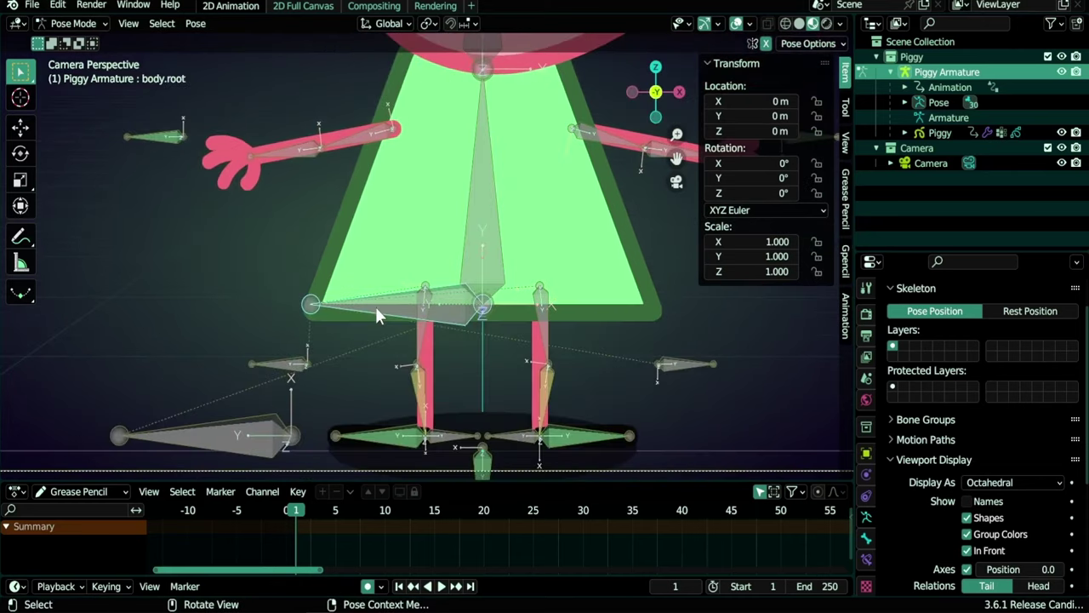
click(815, 130)
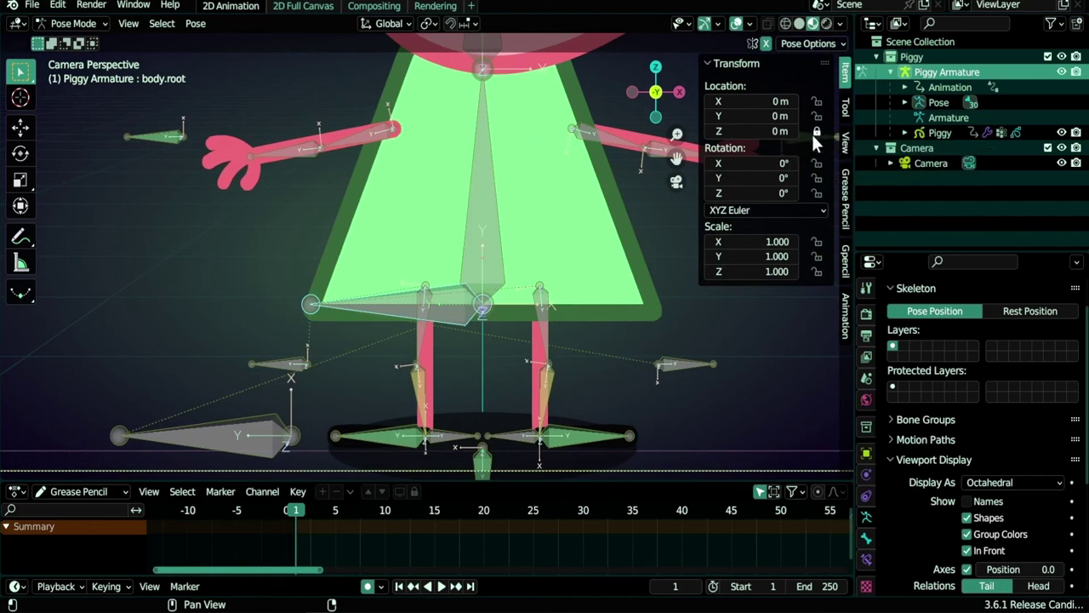
click(816, 178)
key(s)
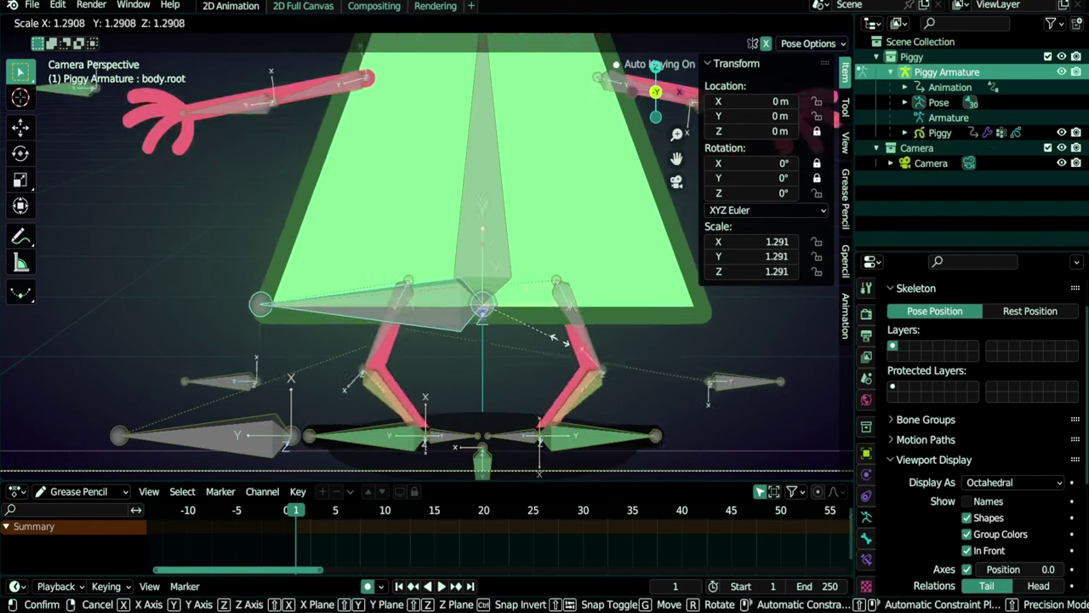
key(Escape)
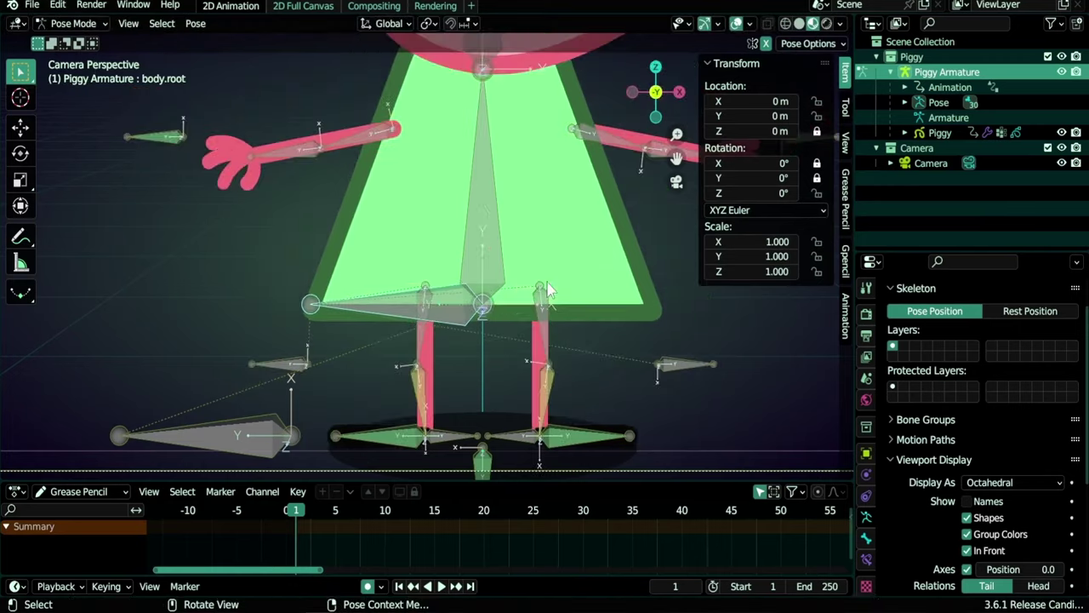
key(Home)
drag(817, 245, 817, 271)
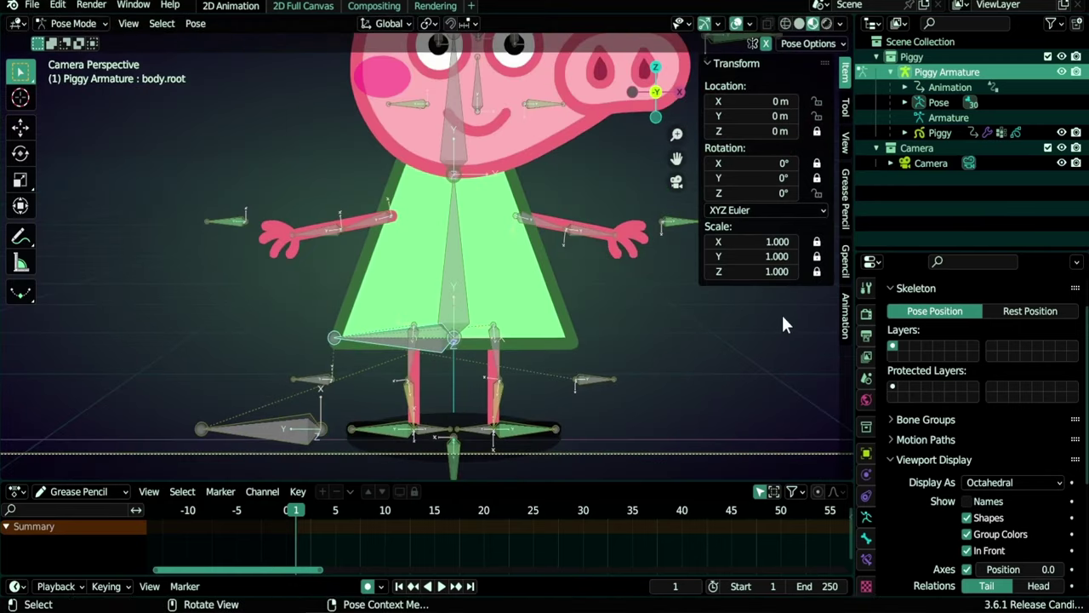
Test-rotate, move and scale the left thigh, cancel each, then lock its Z scale
scroll(561, 415, up, 4)
click(532, 272)
scroll(573, 260, down, 4)
key(r)
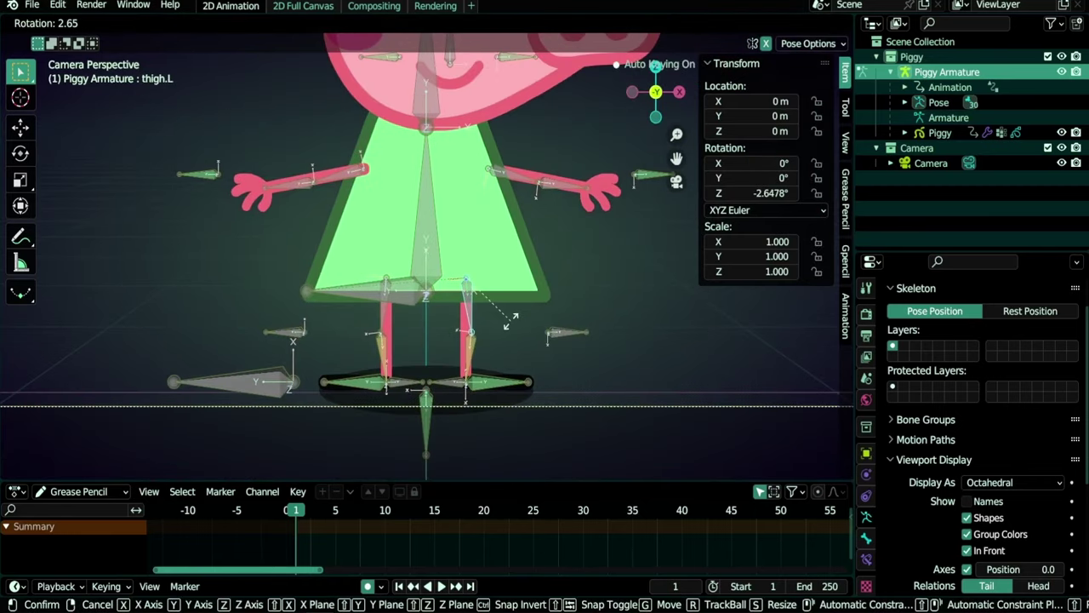
key(g)
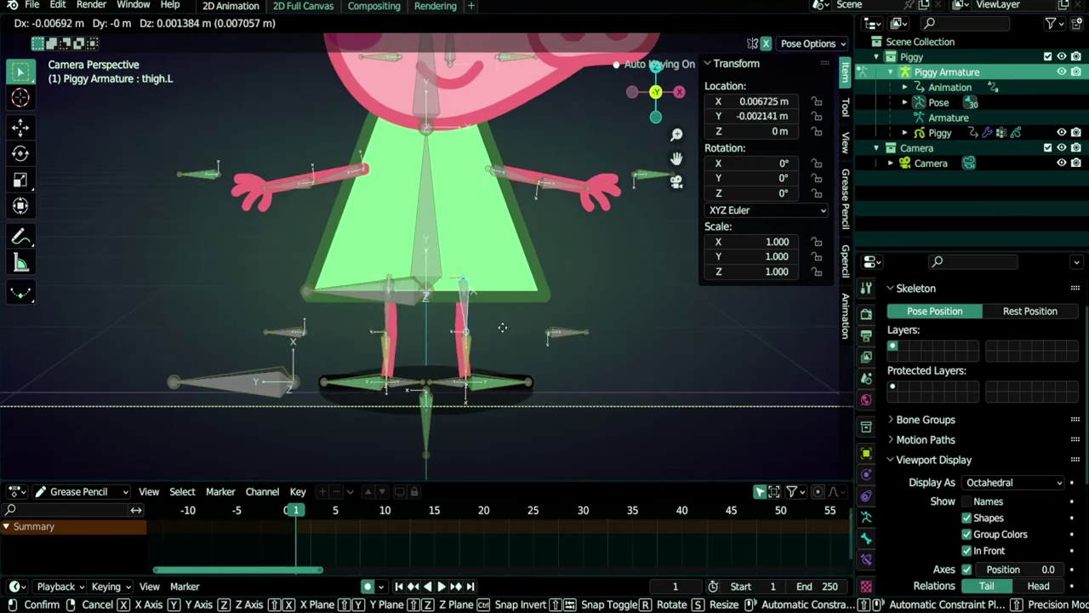
key(Escape)
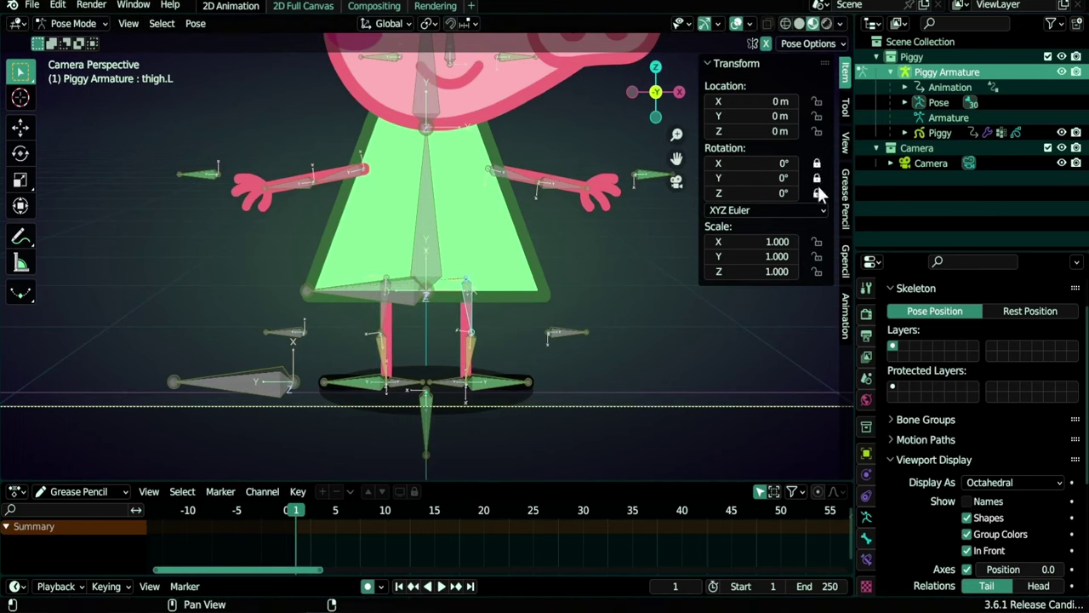
key(s)
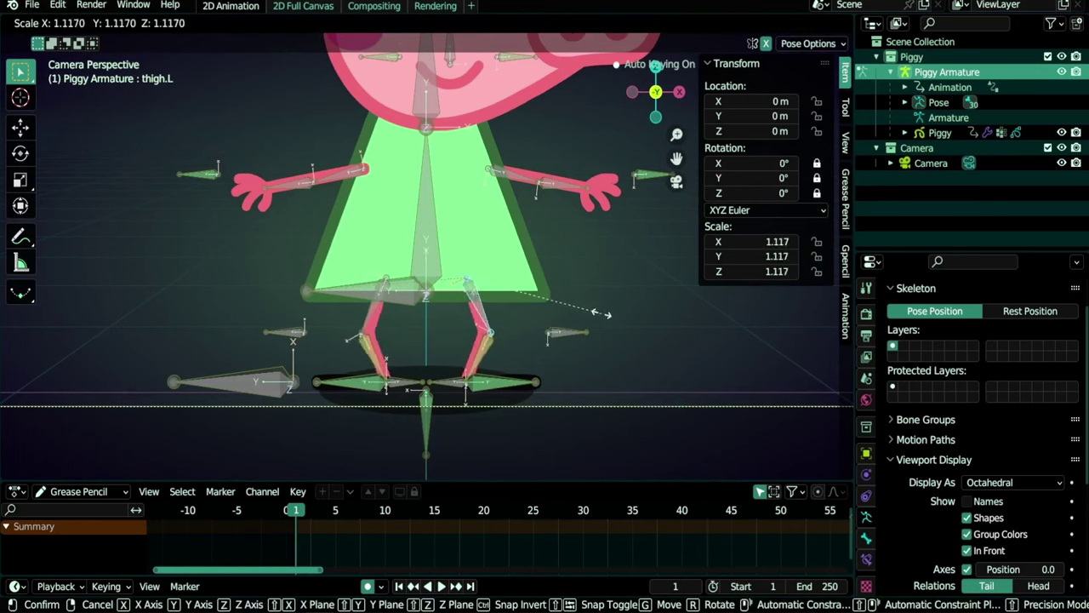
key(Escape)
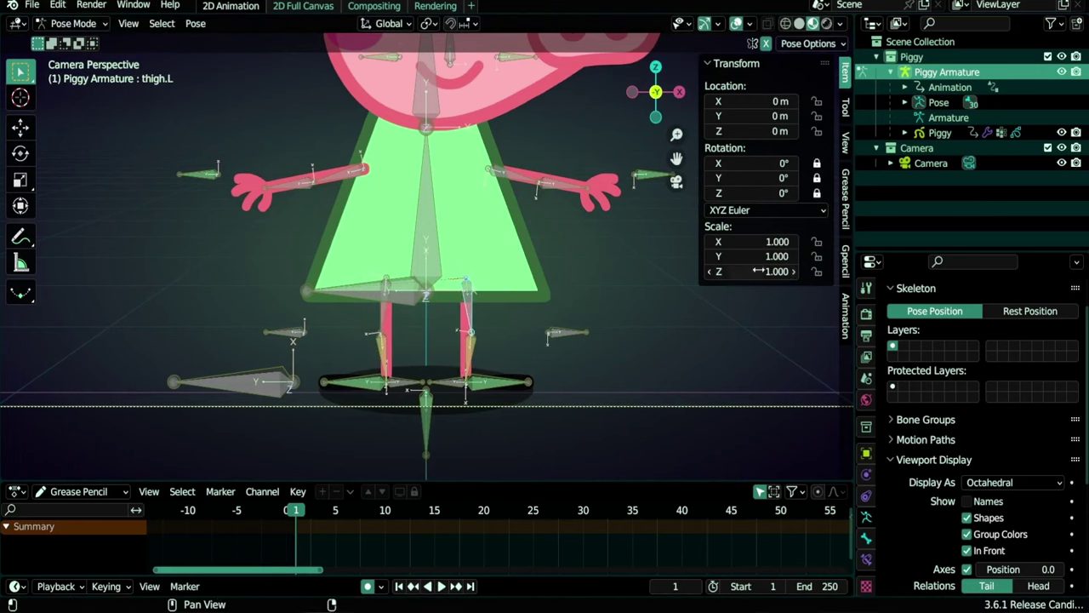
click(817, 271)
Check the right thigh and both lower-leg bones, cancelling a test rotation, then select pole.L
click(384, 312)
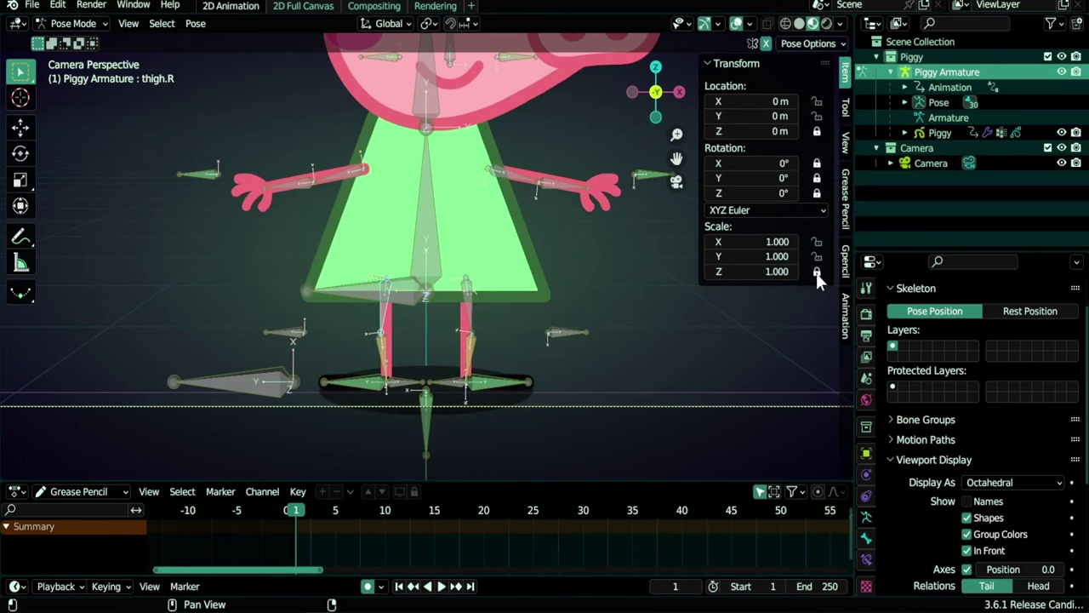
click(470, 345)
key(r)
key(Escape)
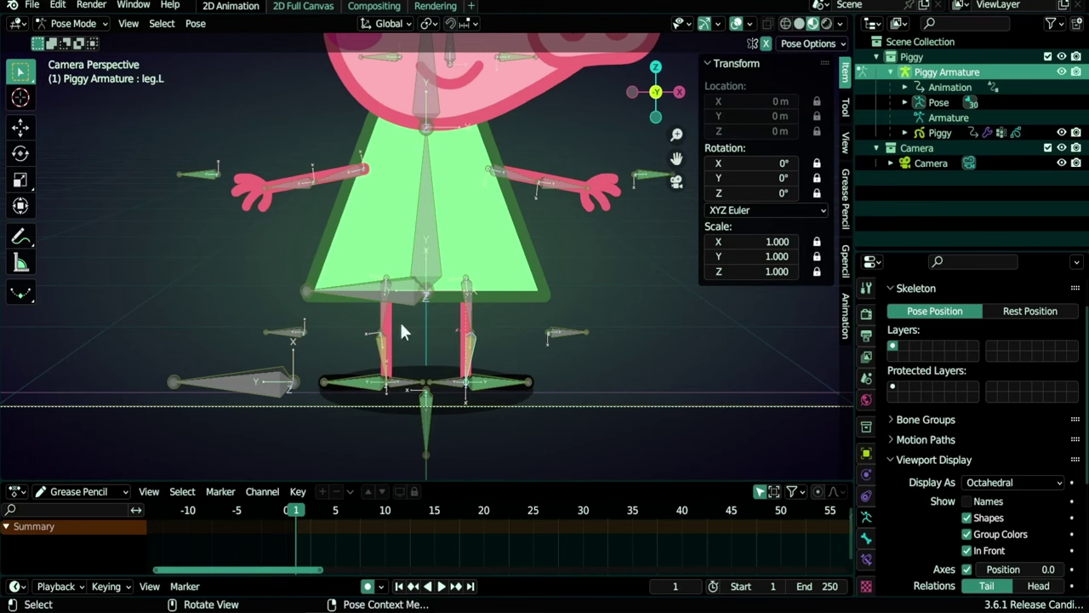
click(387, 341)
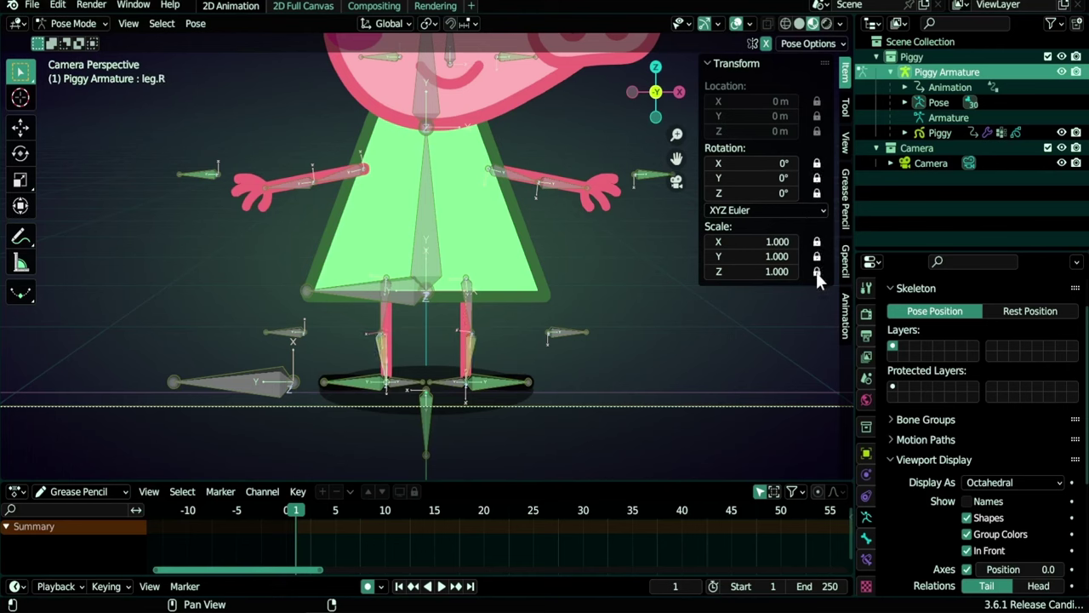
click(563, 333)
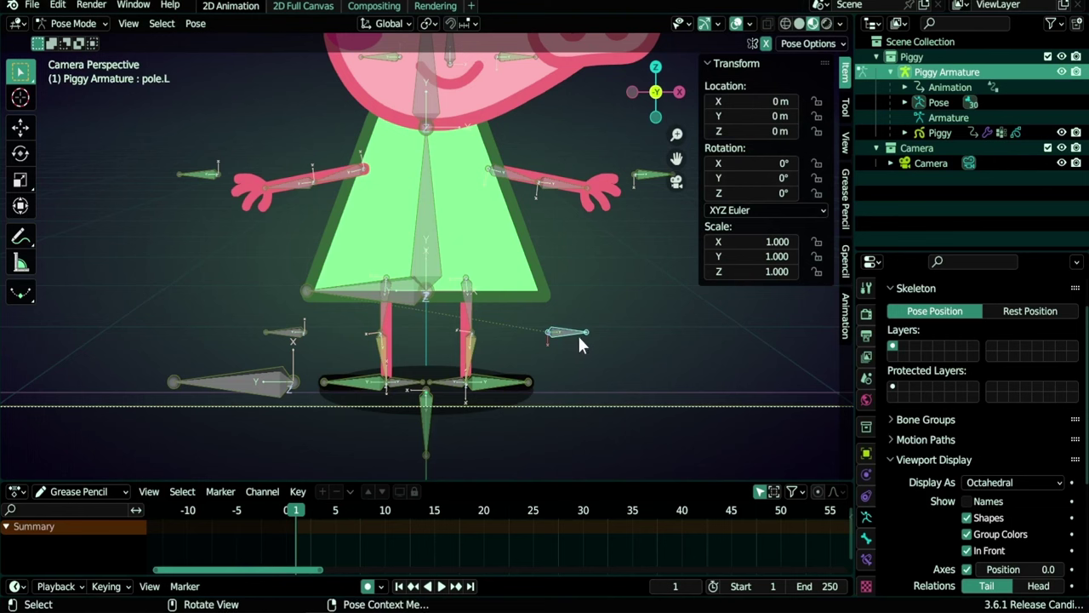
Lock pole.L's Z location and all three rotation axes after cancelling a test move
drag(585, 333, 438, 337)
key(Escape)
scroll(598, 407, up, 1)
scroll(600, 402, up, 4)
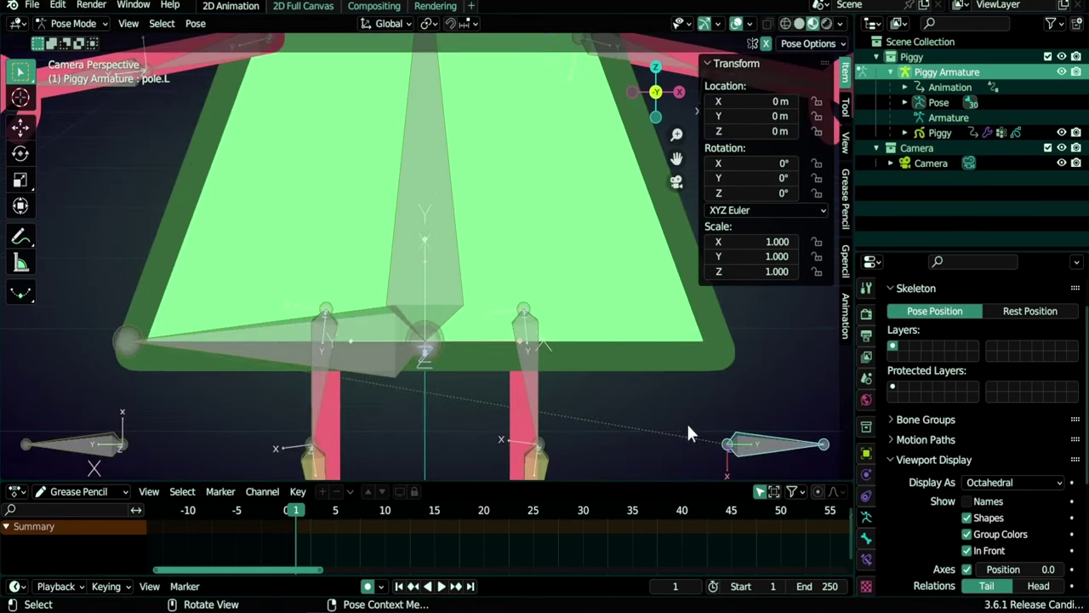
scroll(697, 422, down, 4)
scroll(656, 370, up, 1)
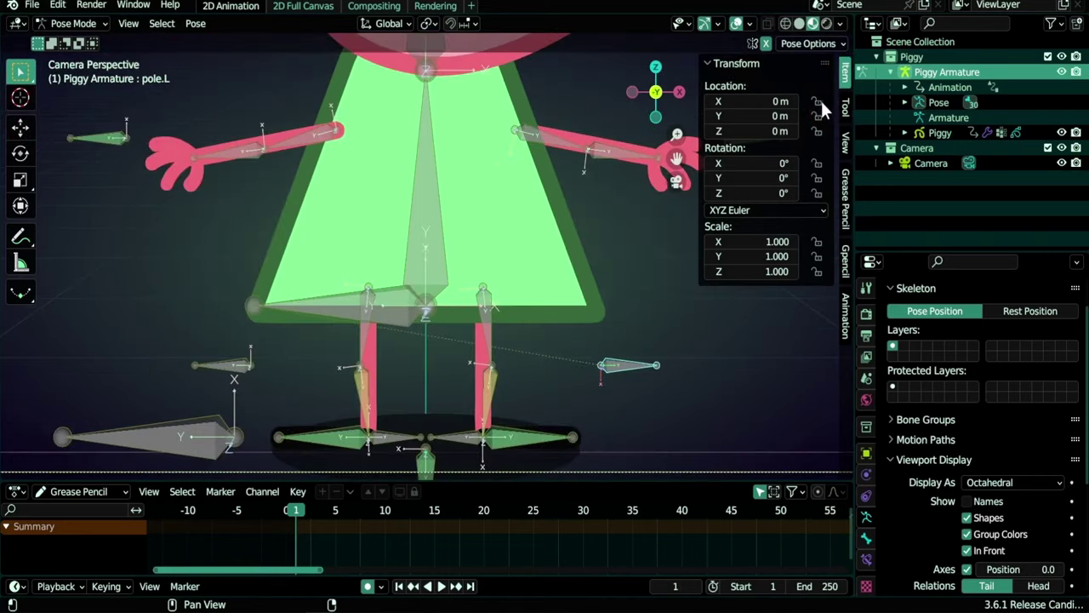
click(818, 131)
drag(818, 165, 818, 193)
Lock pole.R's Z location, rotation and scale, and confirm it still moves
click(238, 366)
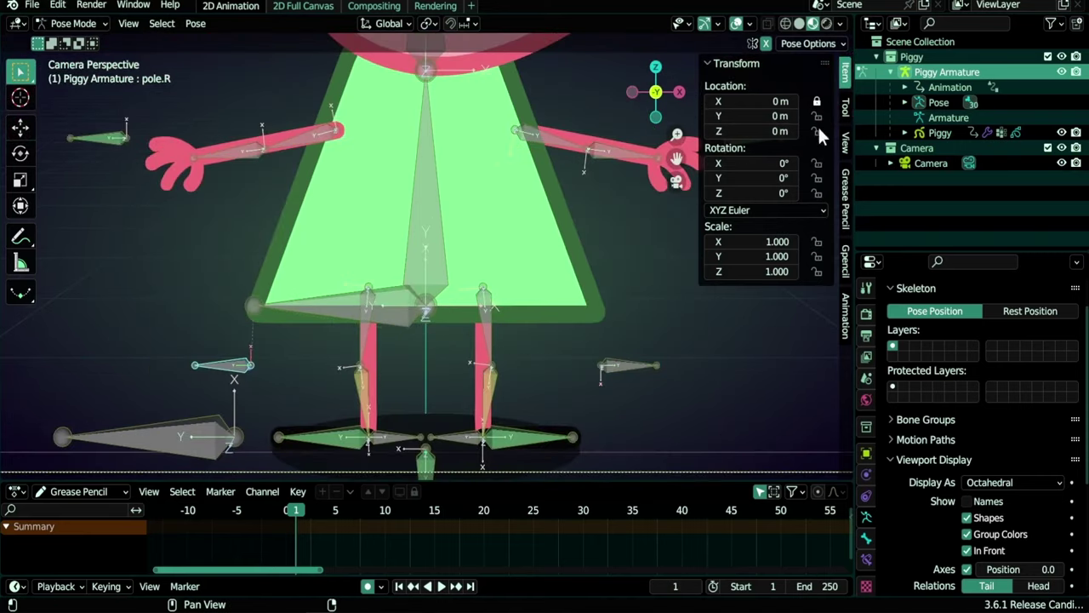
drag(818, 131, 818, 271)
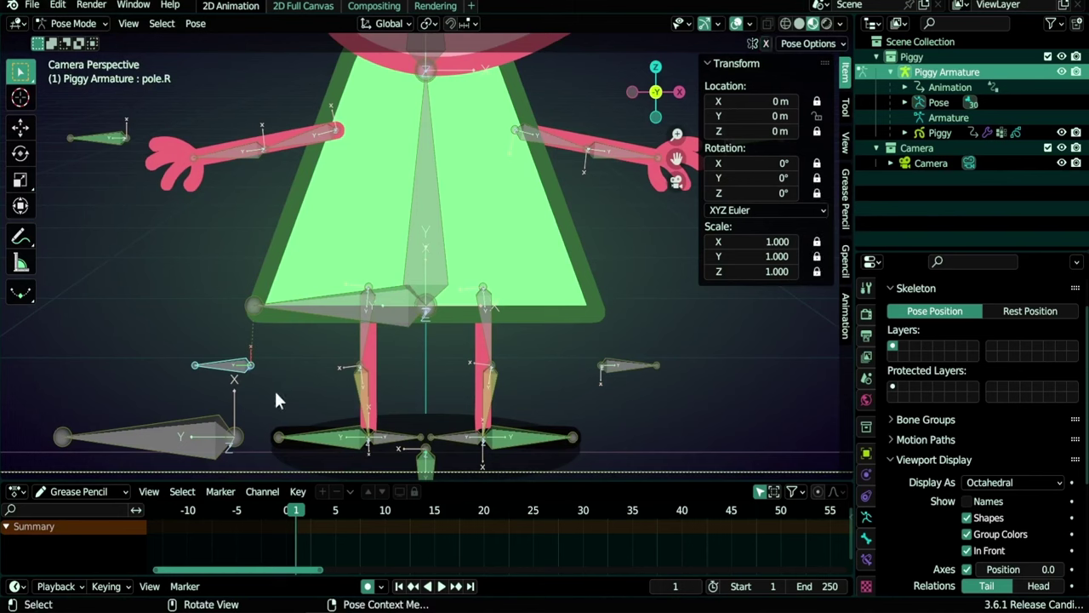
key(g)
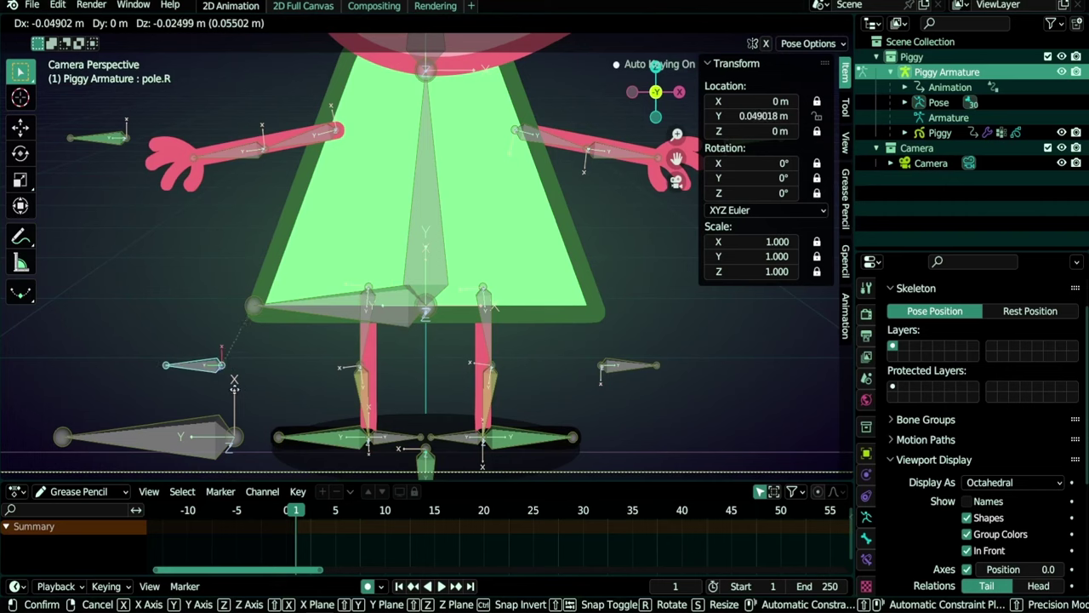
right_click(235, 387)
scroll(524, 441, up, 3)
shift+middle_drag(524, 441, 509, 311)
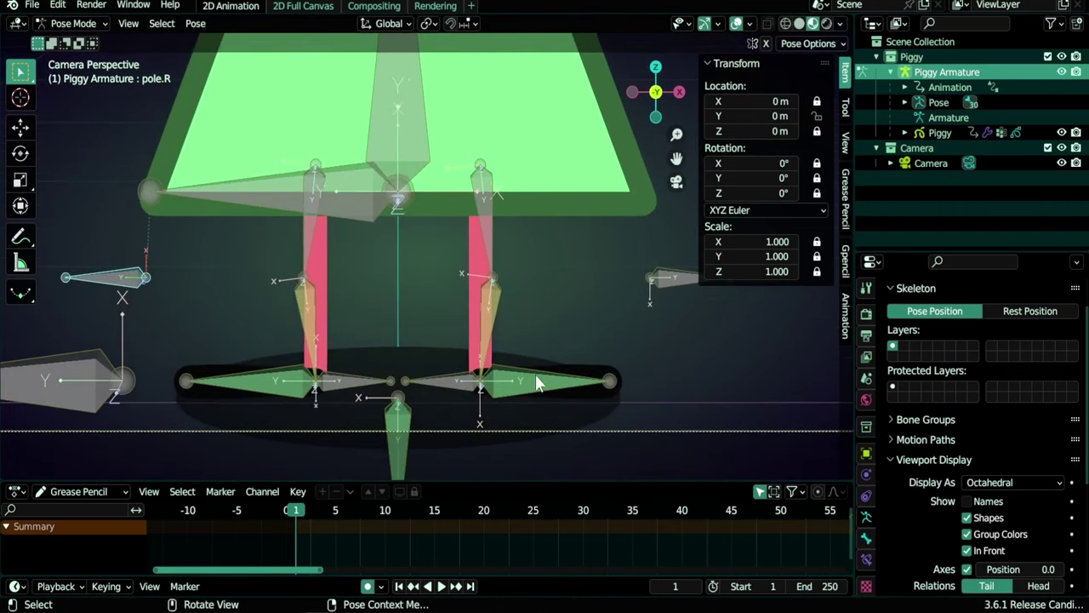
Lock foot.L's location and rotation on all three axes, leaving scale free, then check foot.R
click(536, 383)
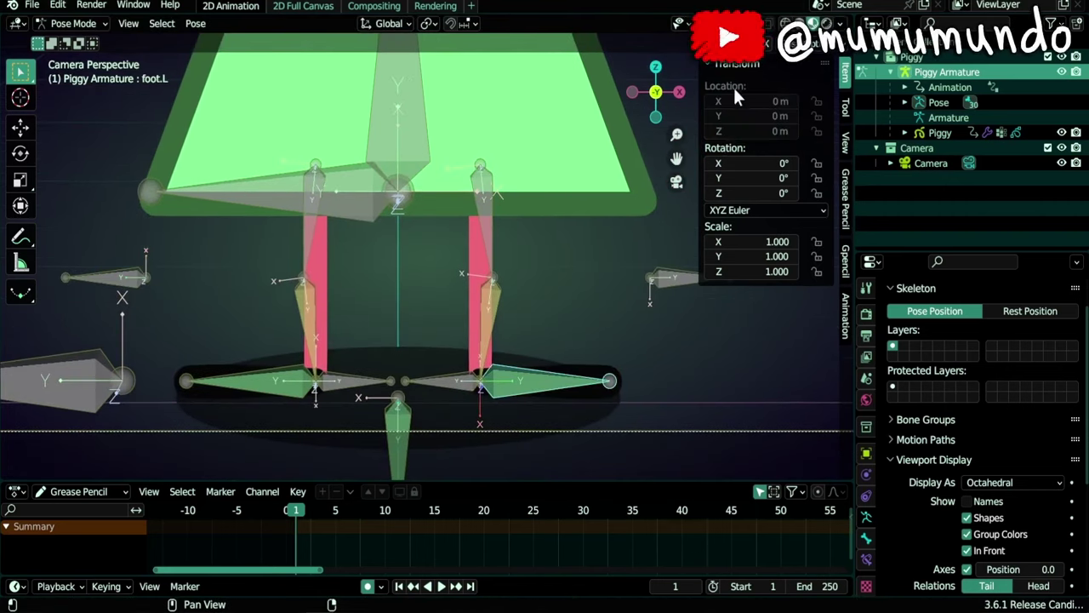
drag(815, 101, 817, 130)
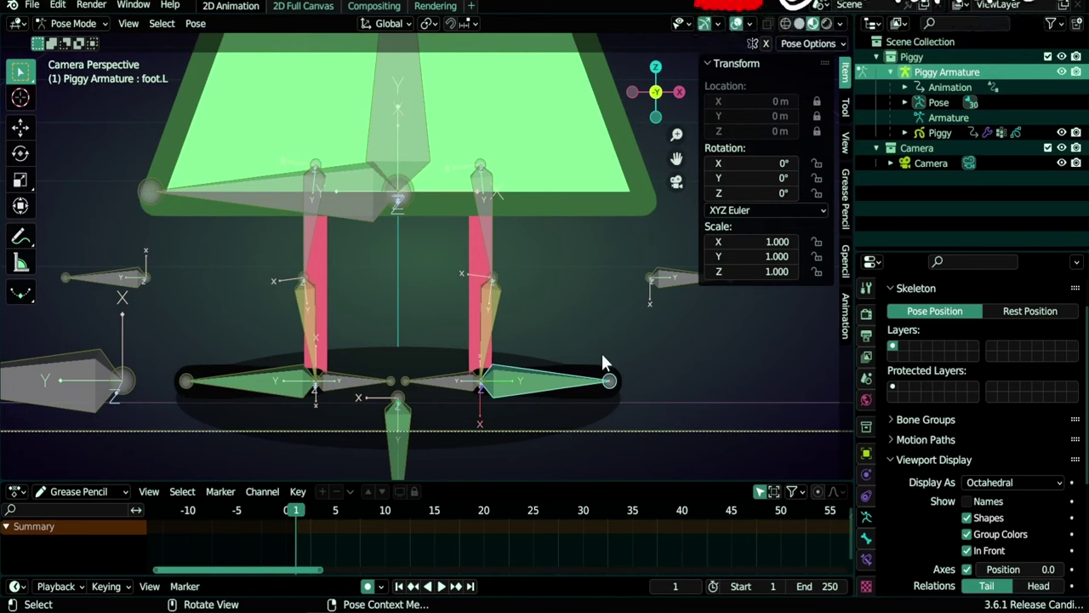
key(g)
key(Escape)
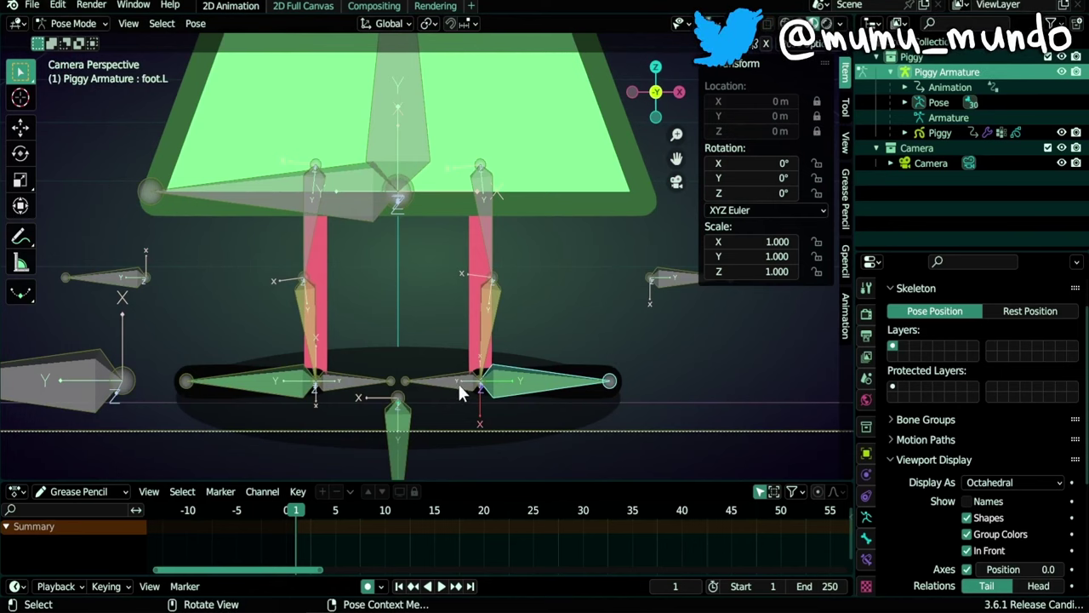
drag(816, 163, 817, 195)
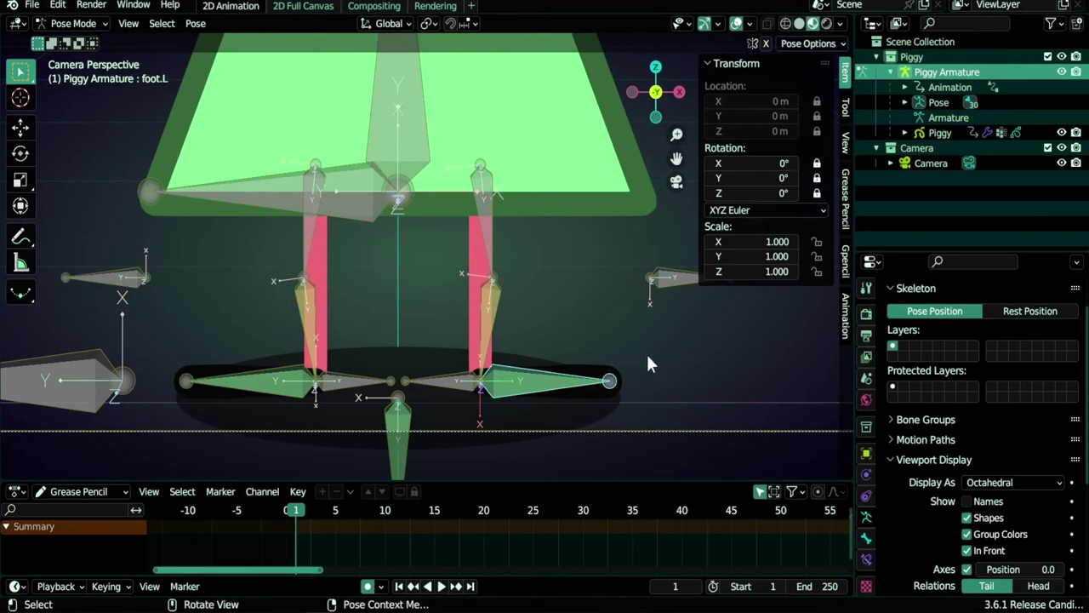
key(s)
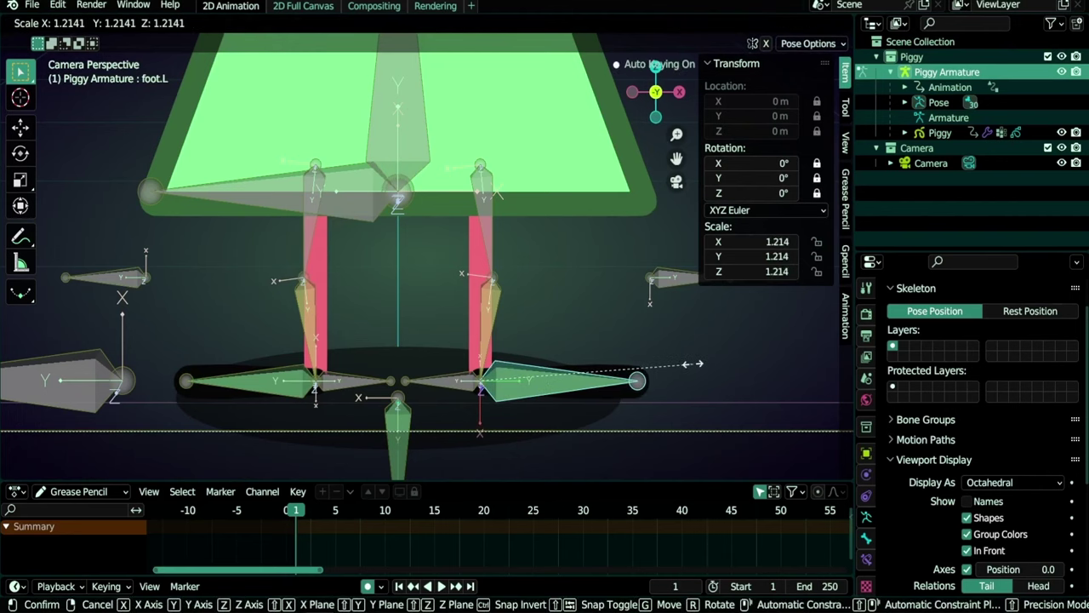
key(Escape)
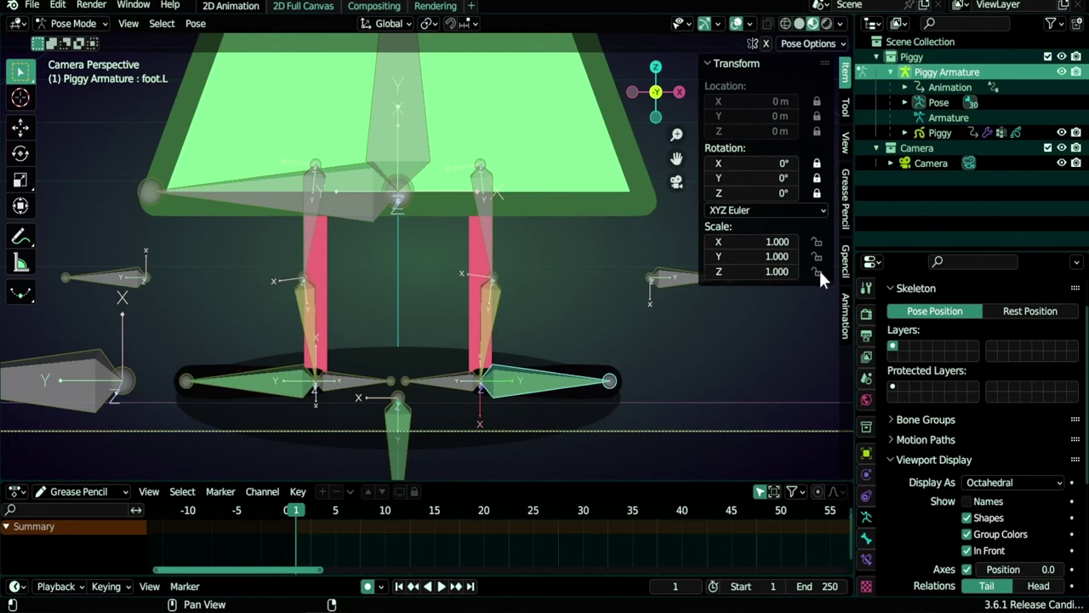
click(283, 386)
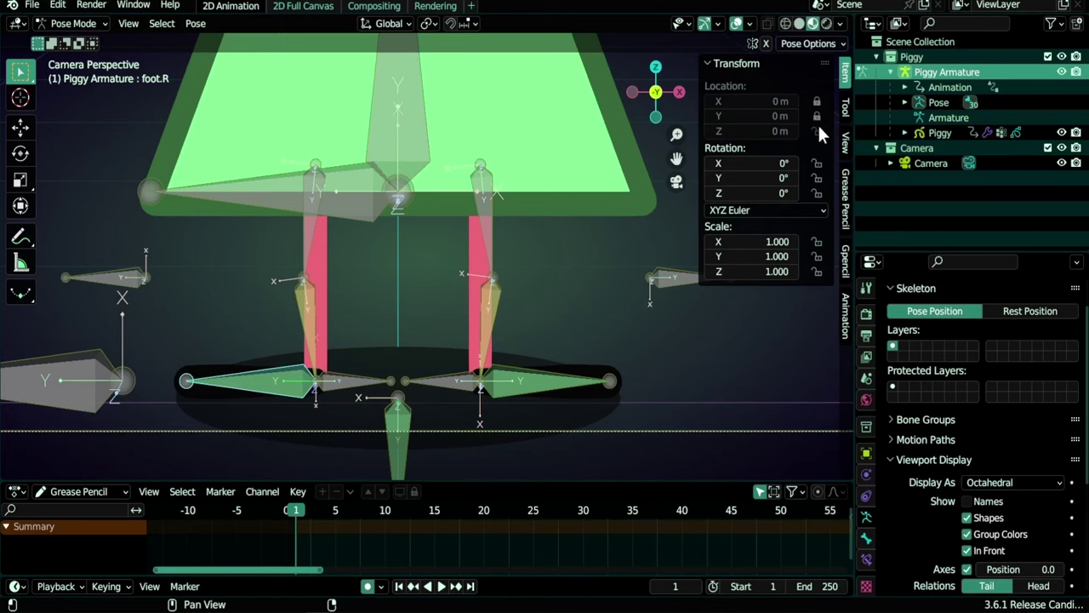
click(435, 380)
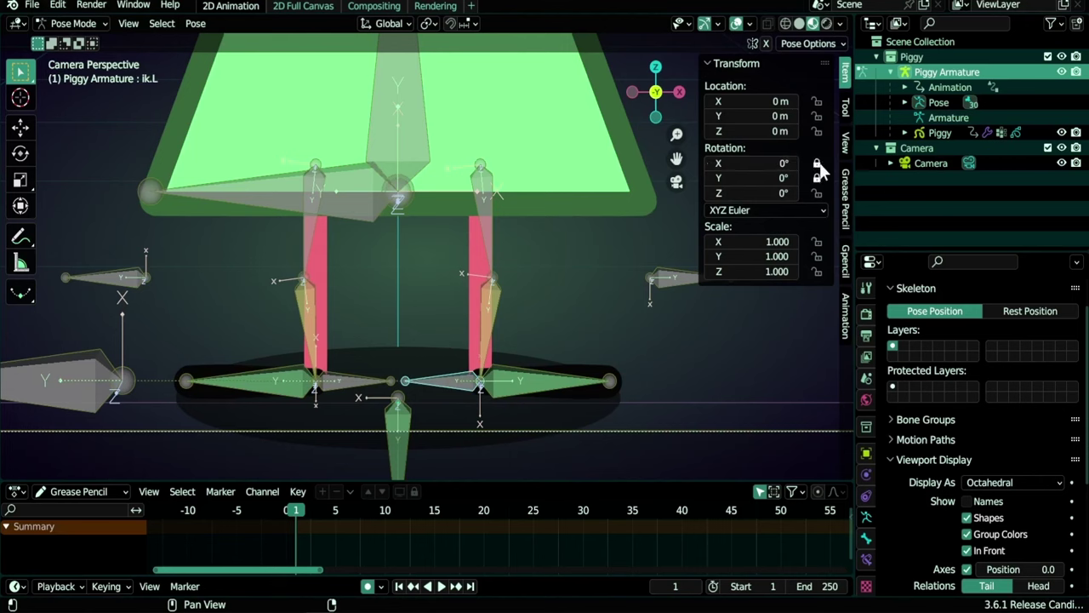
Lock ik.L's X and Y rotation and cancel a test scale
drag(819, 163, 818, 172)
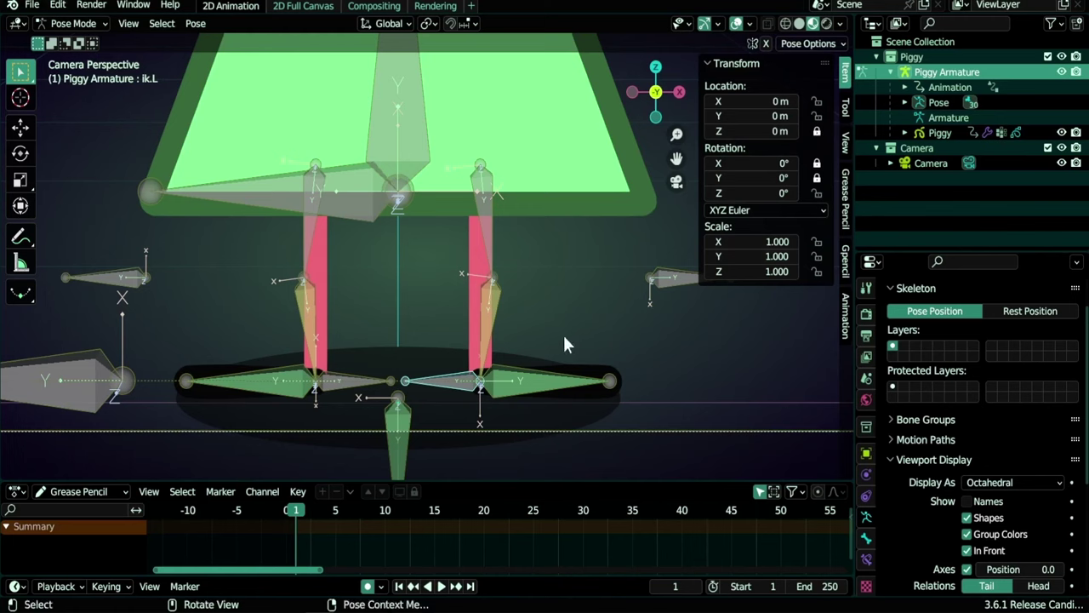
key(s)
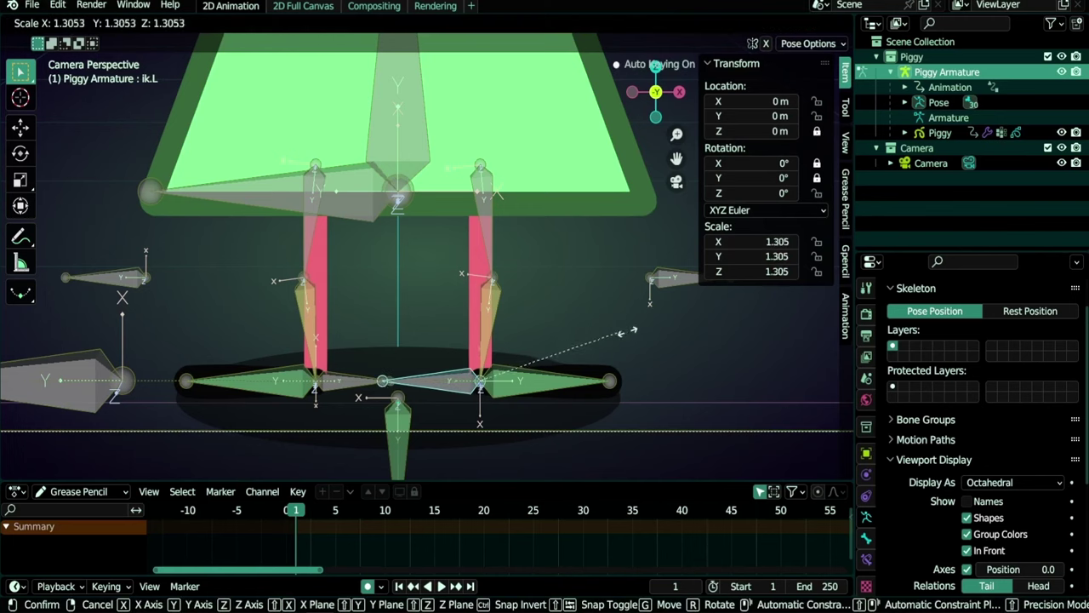
right_click(600, 330)
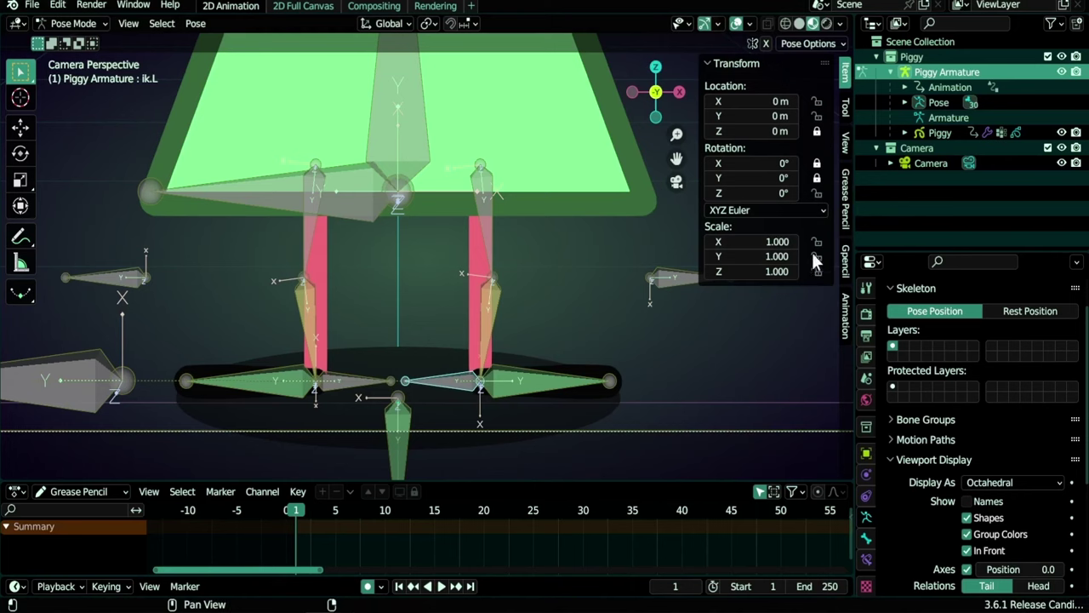
Lock all three scale axes on the ik bone, then select the shadow bone
click(350, 382)
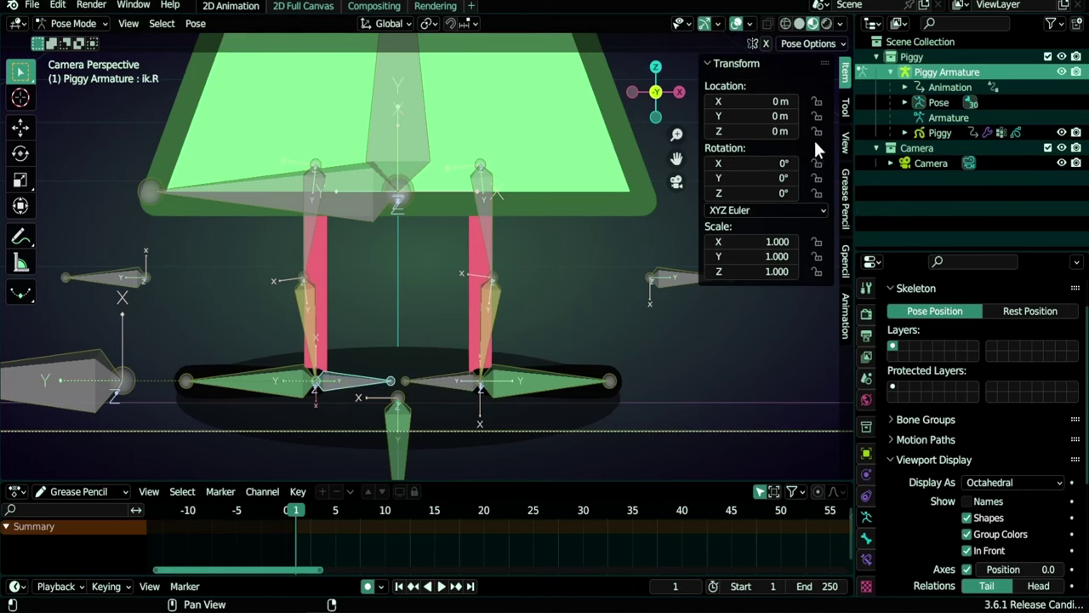
drag(817, 241, 817, 270)
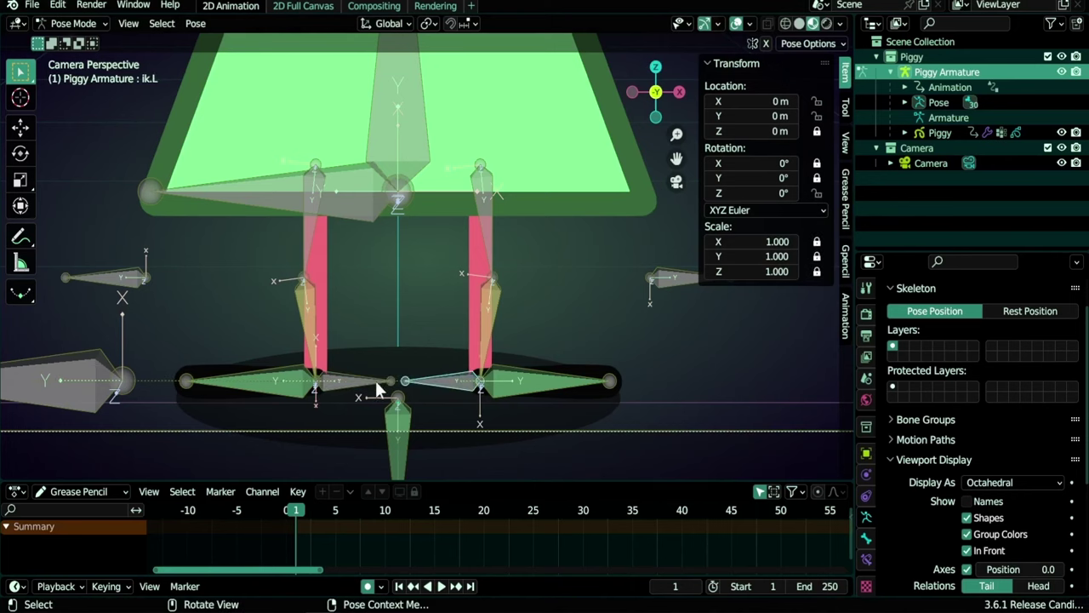
shift+middle_drag(377, 384, 430, 336)
click(414, 353)
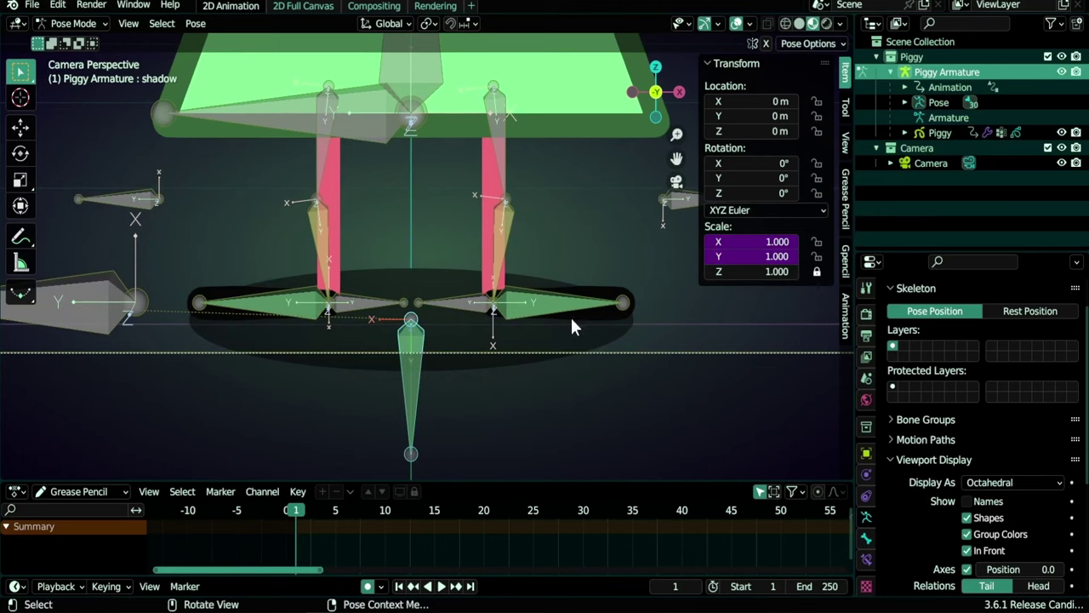
Lock the shadow bone's X and Y rotation, cancelling test rotations and moves
key(r)
key(Escape)
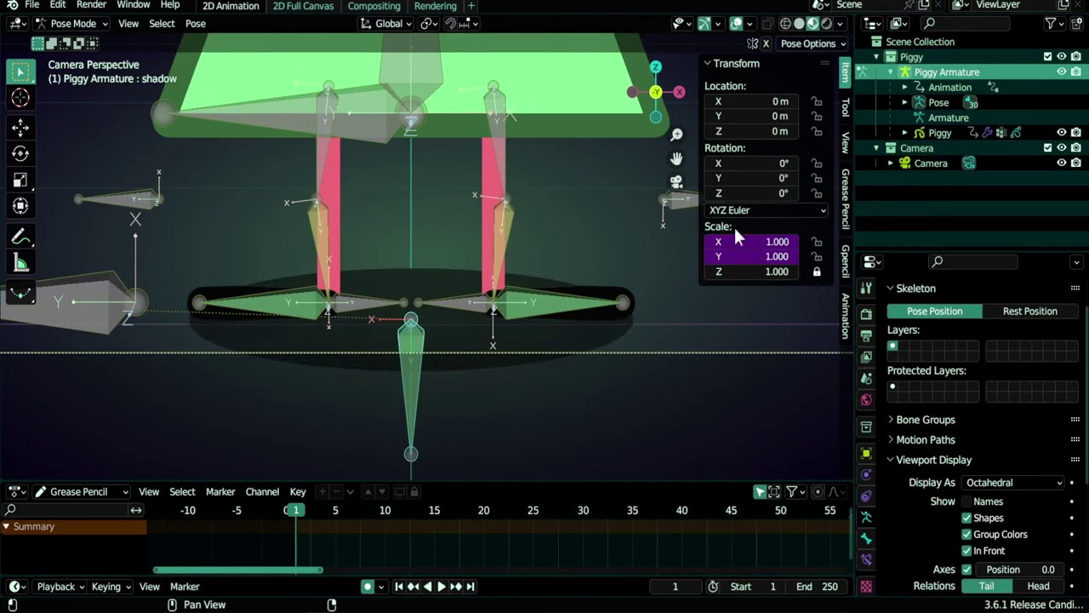
drag(816, 163, 816, 178)
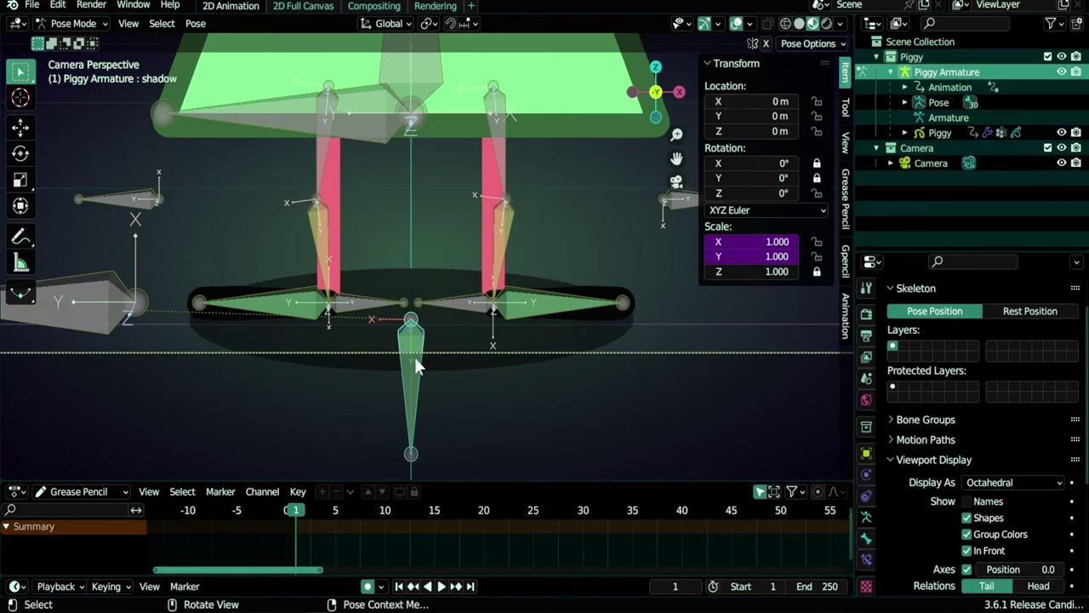
key(g)
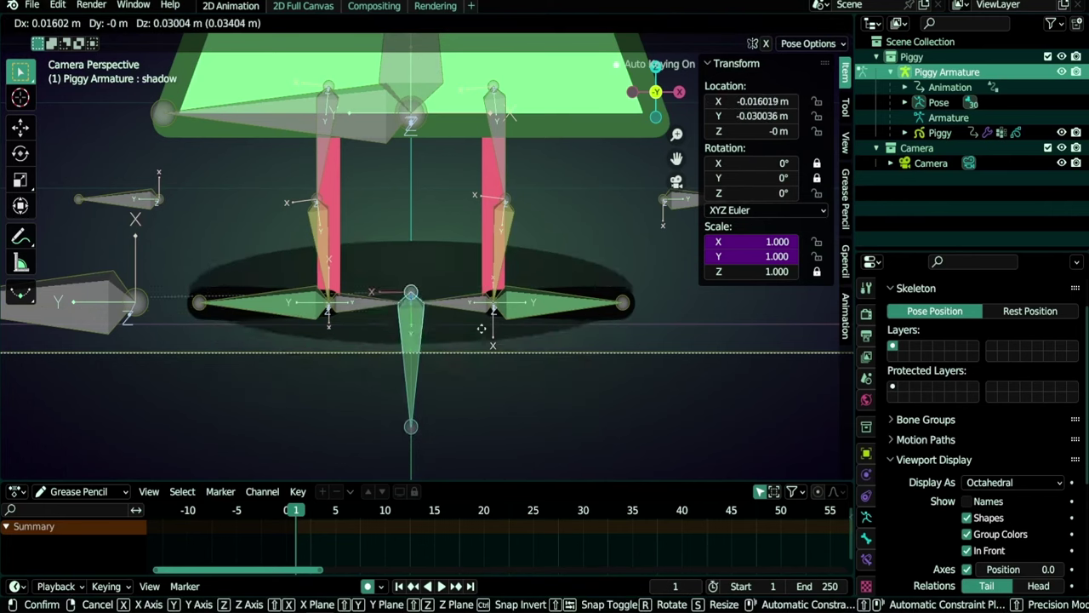
right_click(473, 317)
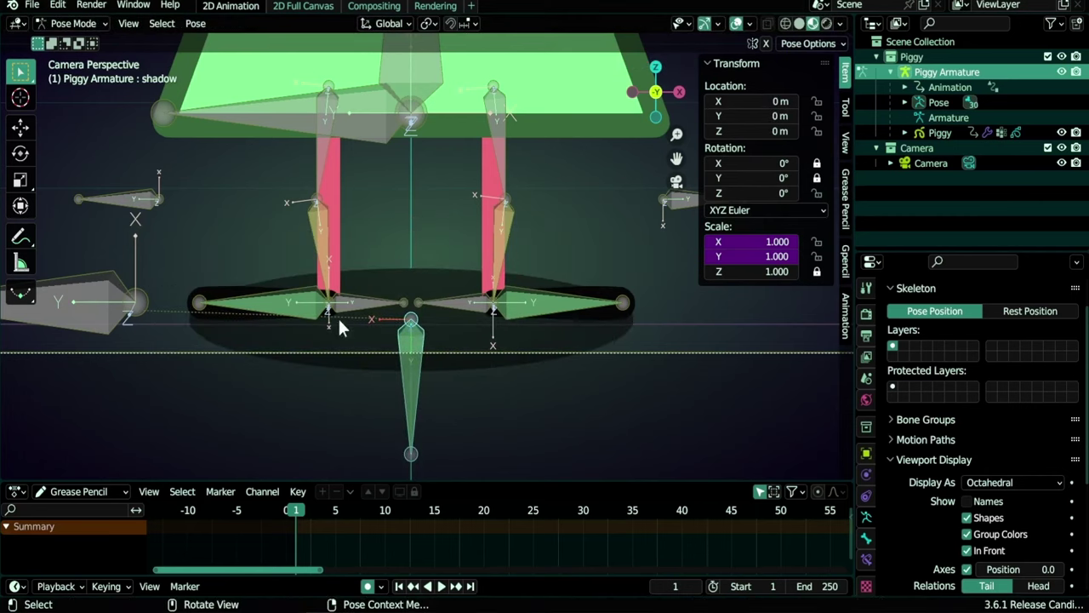
After test-moving the body bone, lock the shadow bone's Z location
click(415, 77)
key(g)
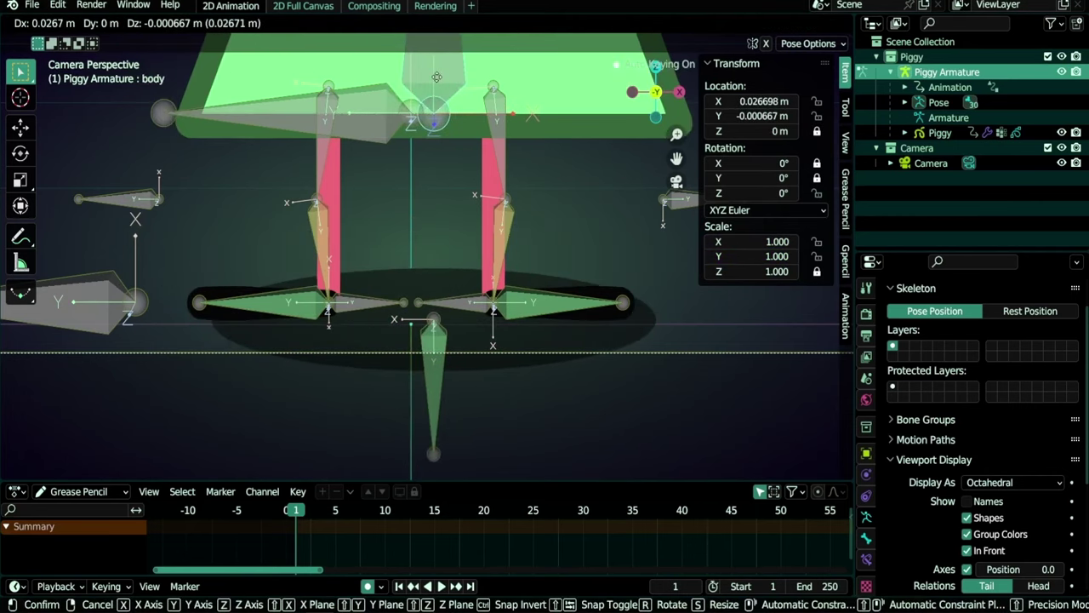
key(Escape)
click(405, 372)
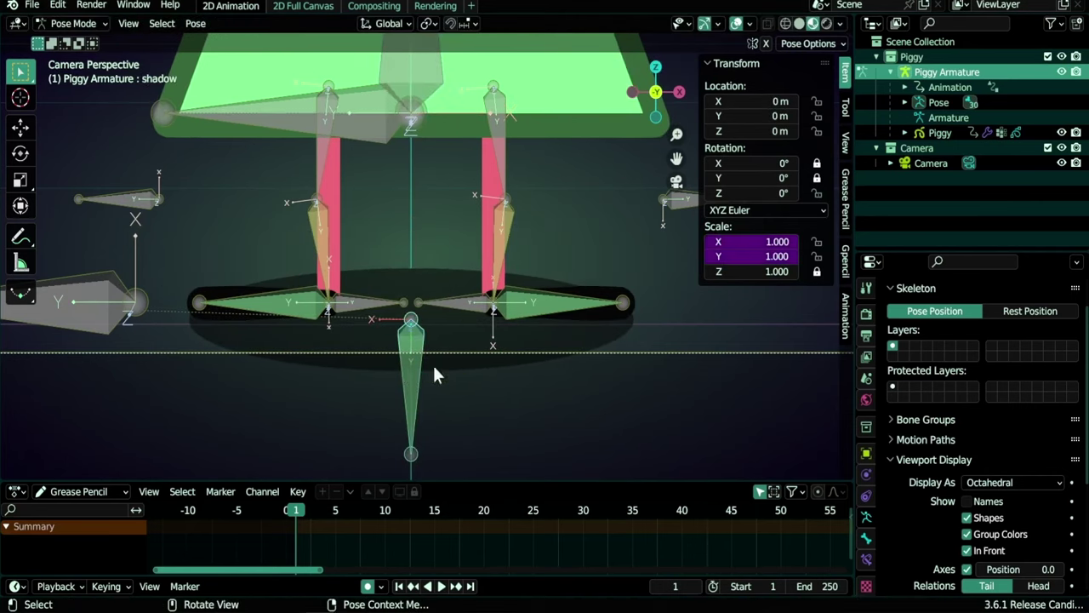
click(817, 131)
middle_drag(527, 340, 256, 272)
Select the root bone and test scaling and moving the whole rig from it, cancelling both
click(234, 374)
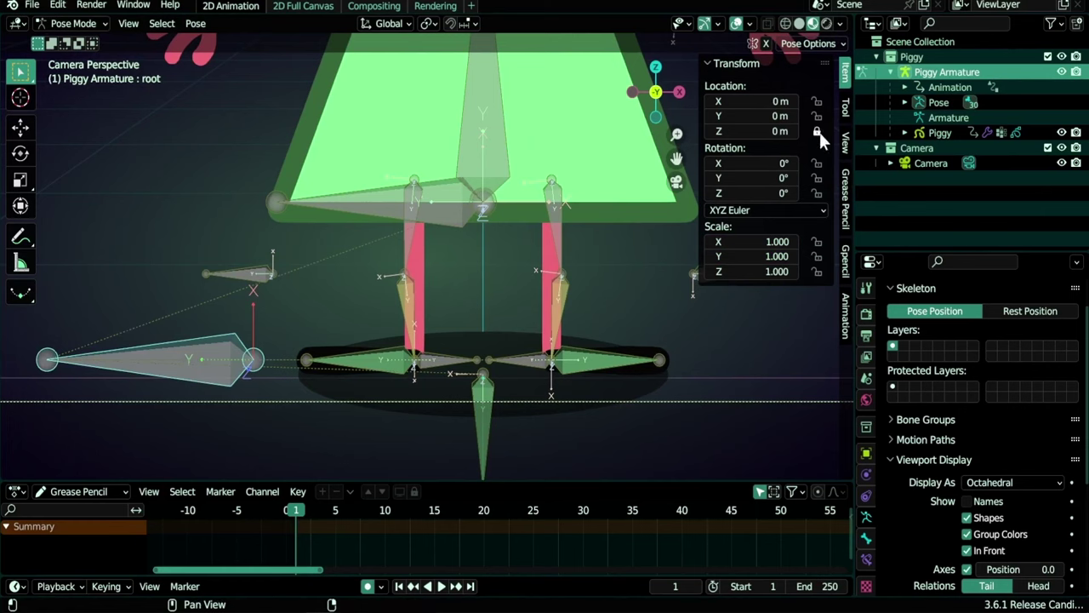
key(s)
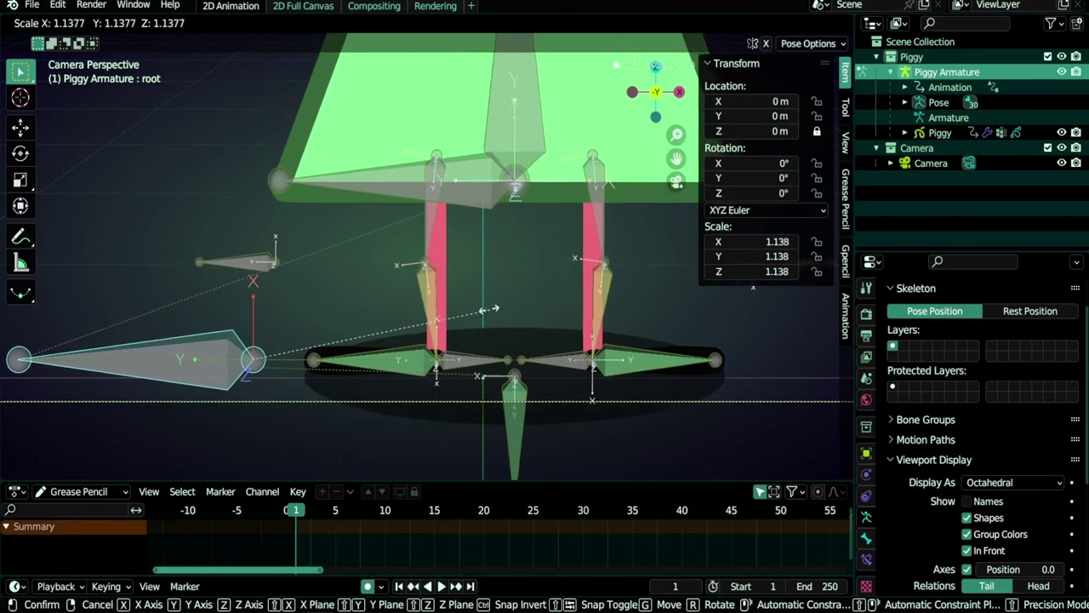
right_click(481, 320)
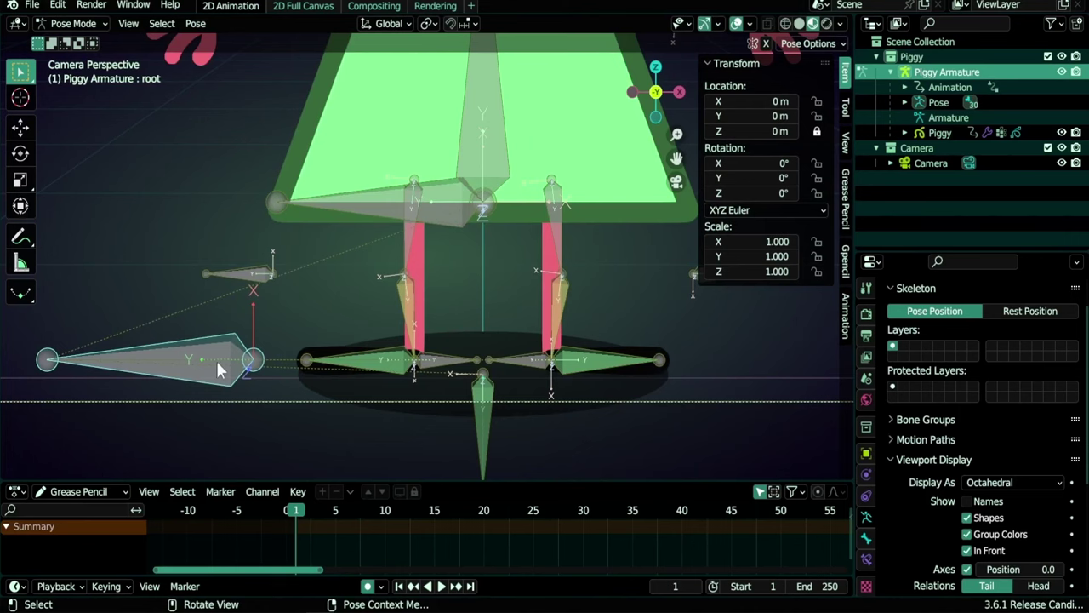
key(g)
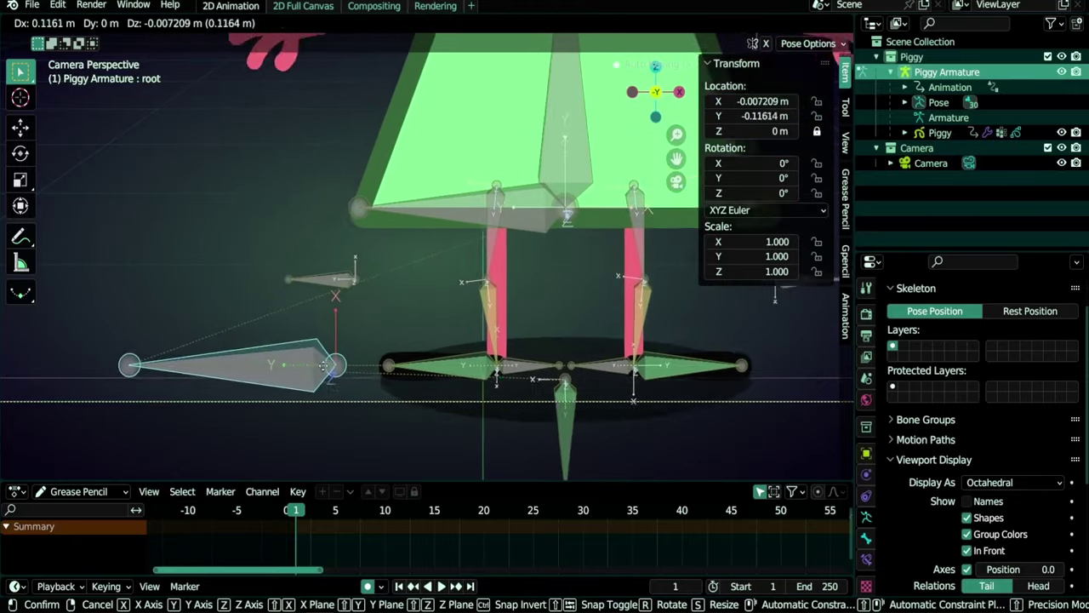
right_click(324, 365)
scroll(305, 313, down, 6)
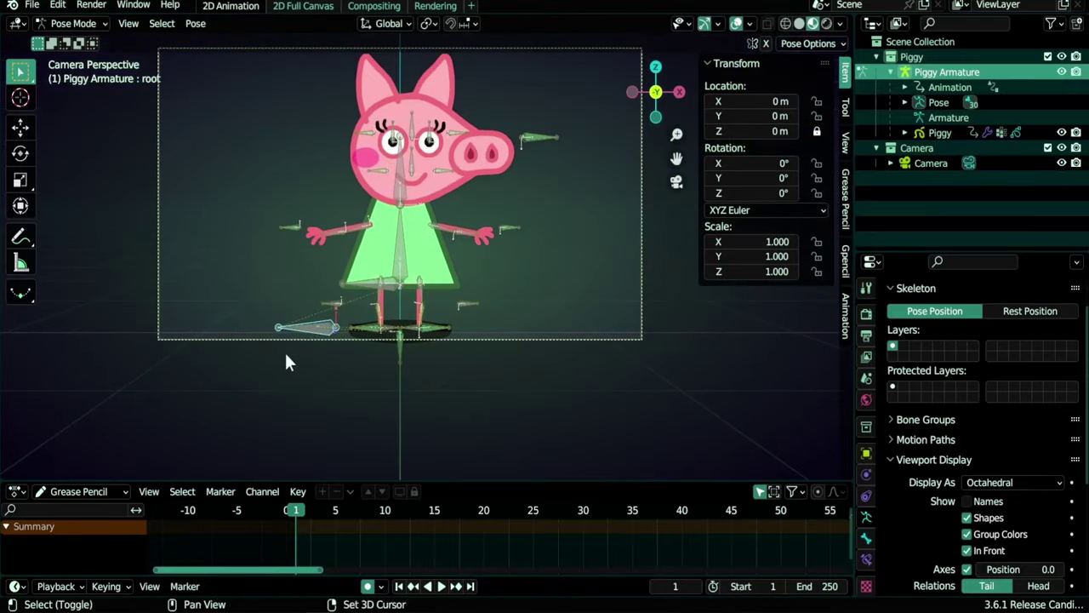
Move the Piggy rig, undo the move, and switch the armature to Object Mode
key(g)
click(462, 348)
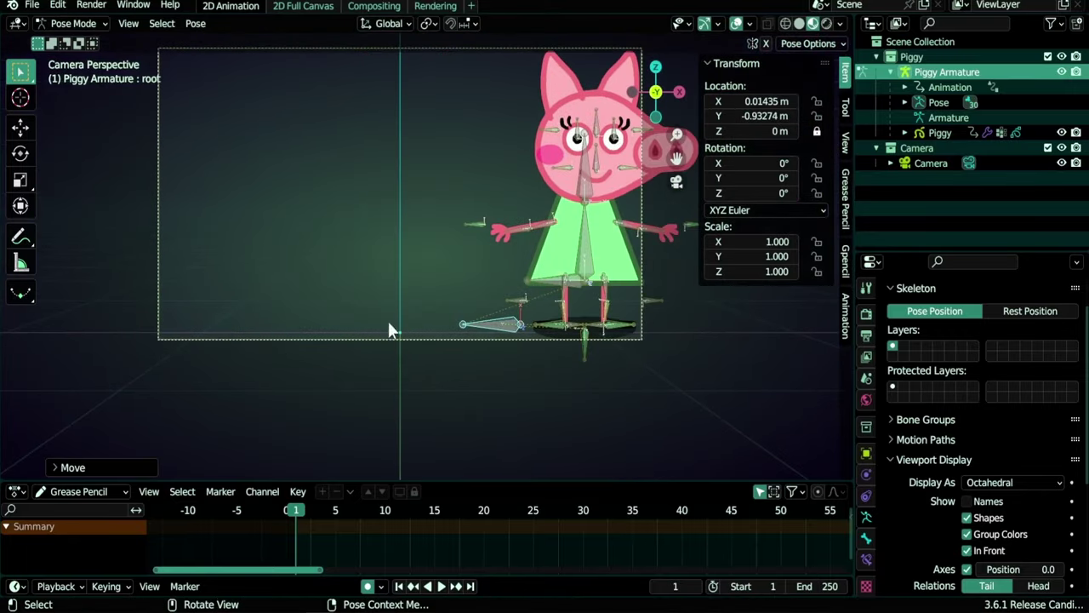
key(ctrl+z)
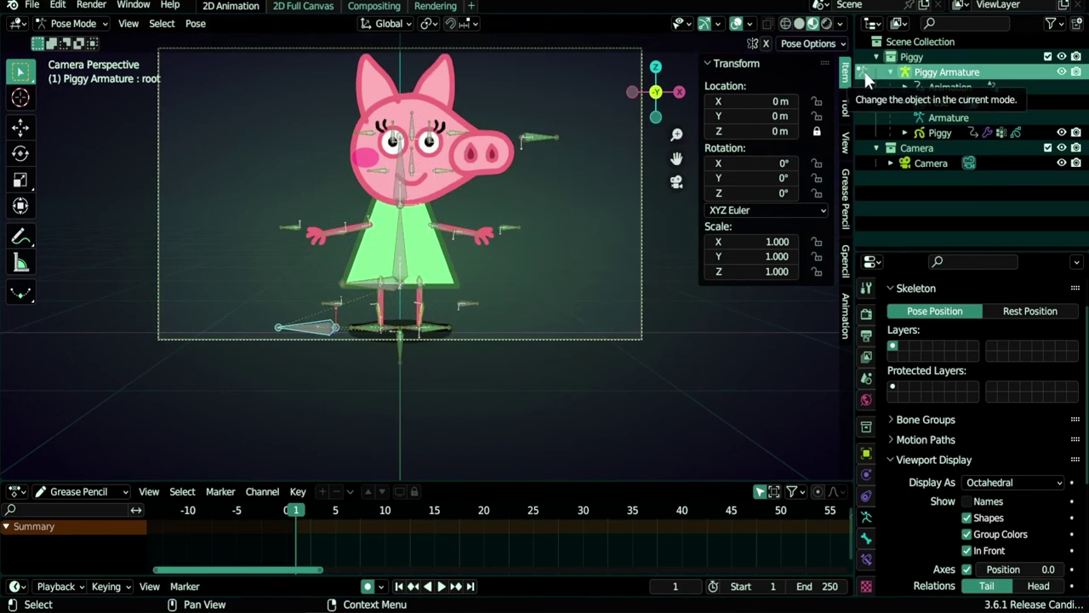
click(864, 73)
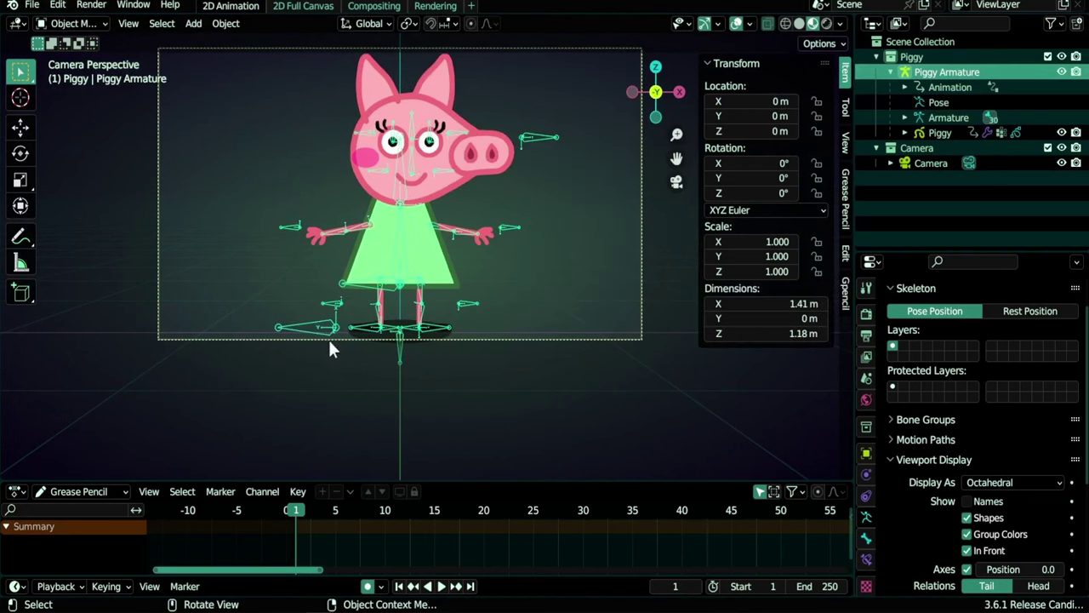
Test moving and scaling the armature, cancel both, and select the Piggy Armature
key(g)
key(Escape)
key(s)
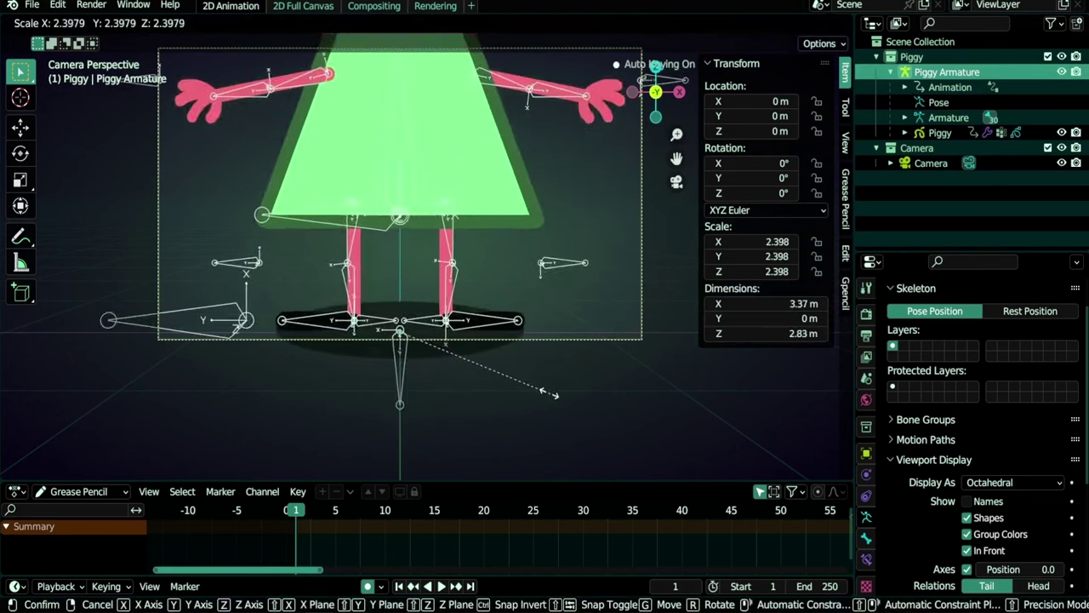
key(Escape)
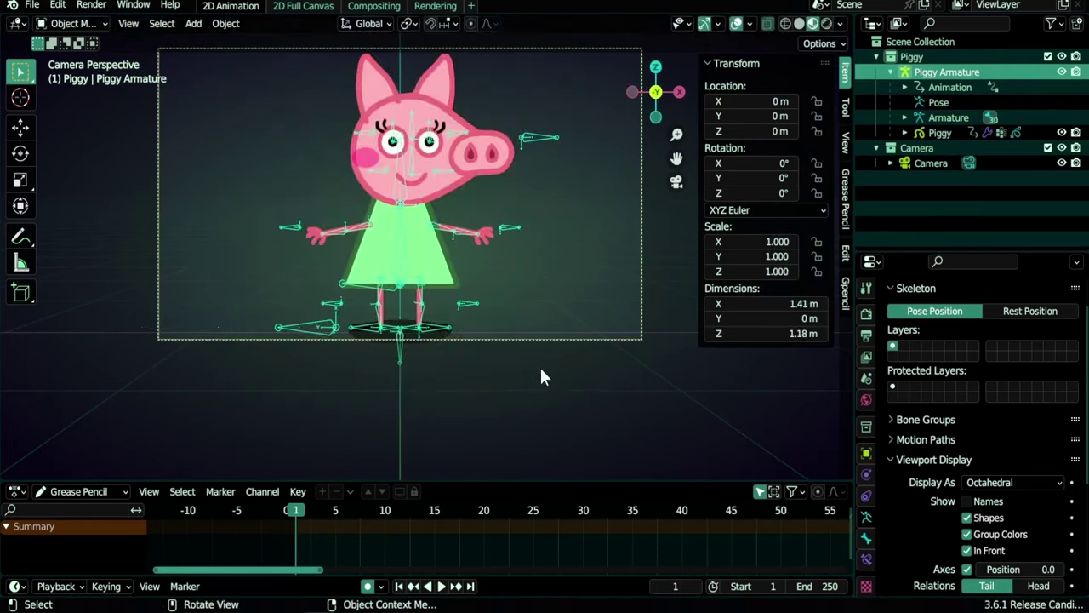
click(403, 327)
click(401, 335)
In Pose Mode, lock the root bone's Y and Z scale and its Y rotation
key(ctrl+Tab)
scroll(352, 360, up, 3)
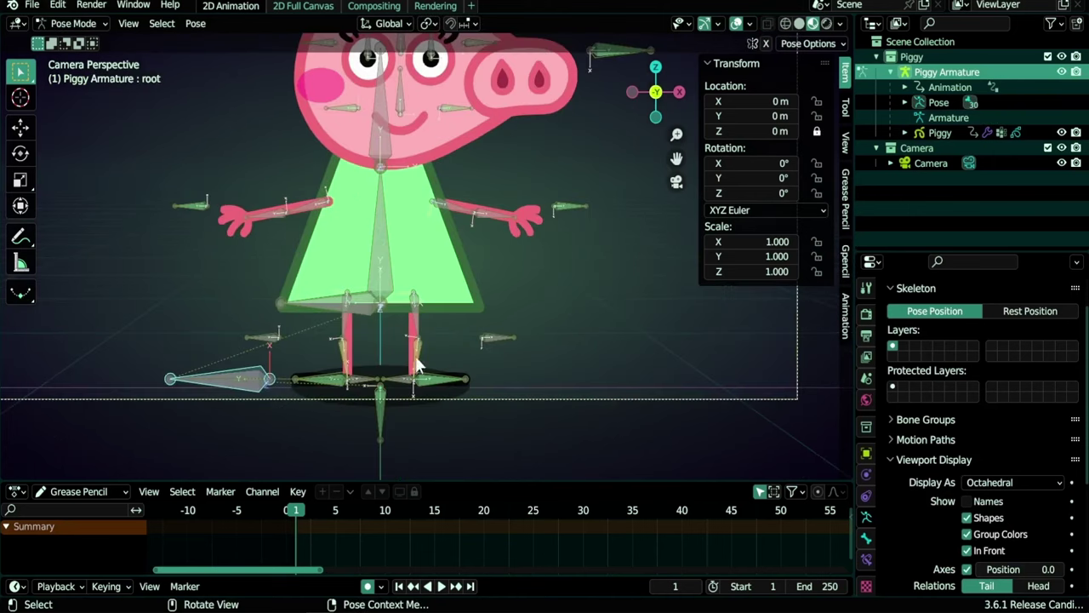
drag(817, 243, 817, 270)
key(r)
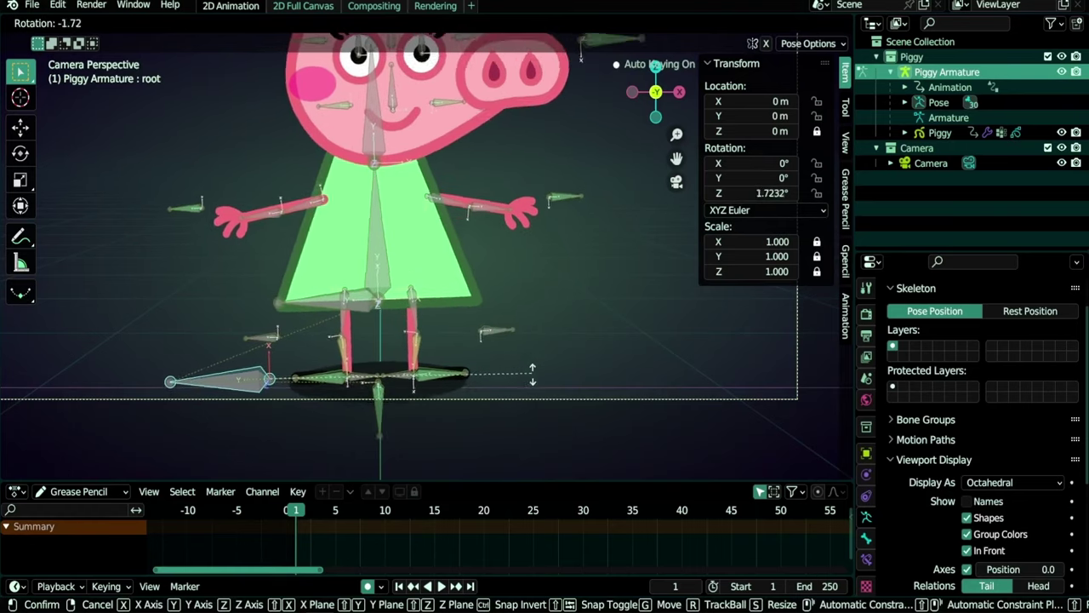
key(Escape)
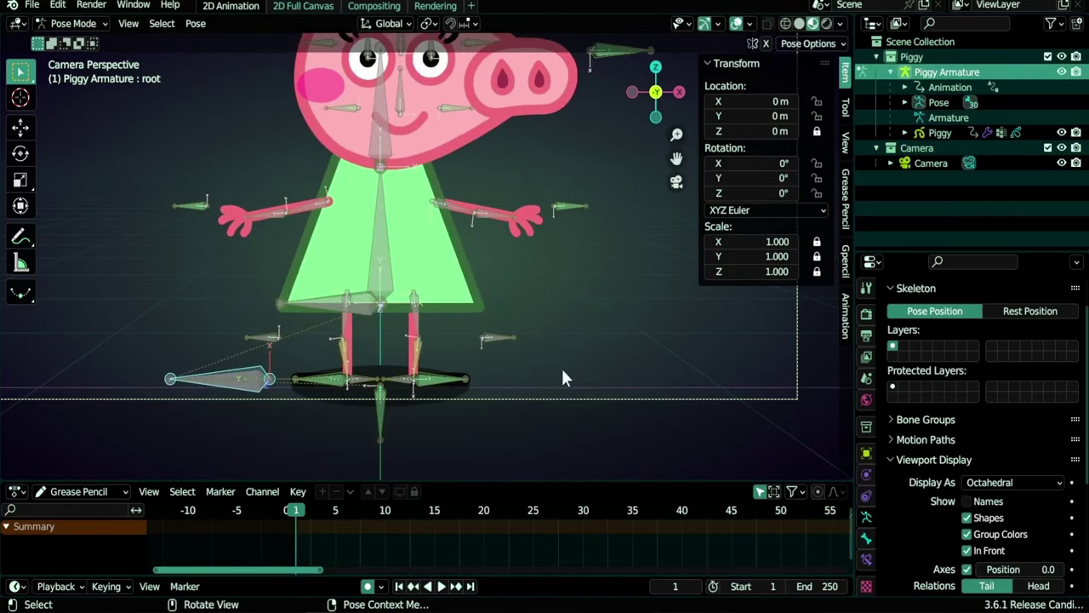
click(818, 176)
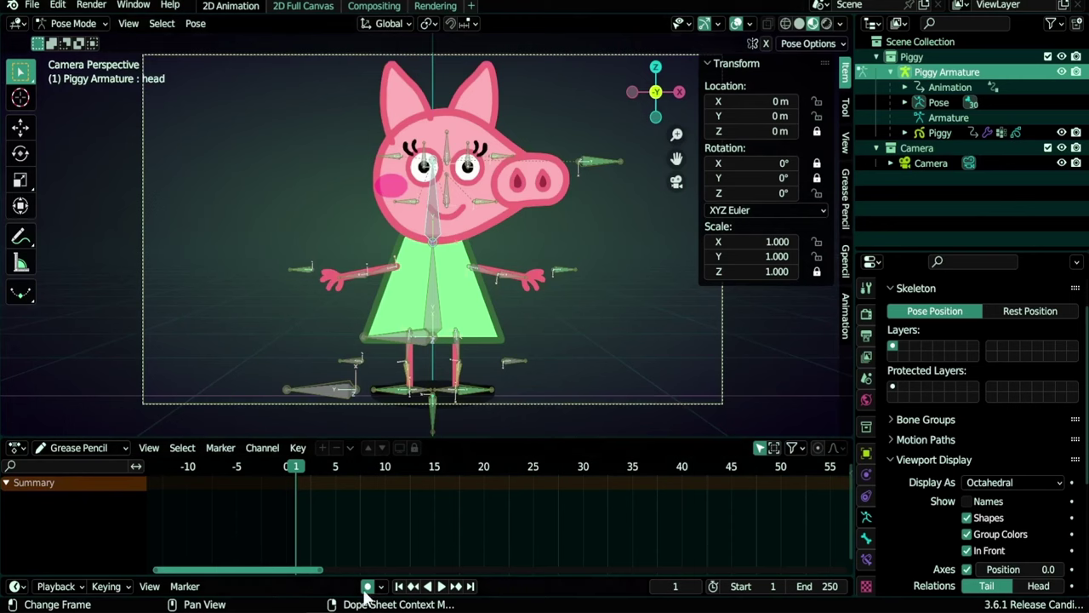
Enable auto keying and tilt Piggy's head 18.707°, recording a key
click(368, 587)
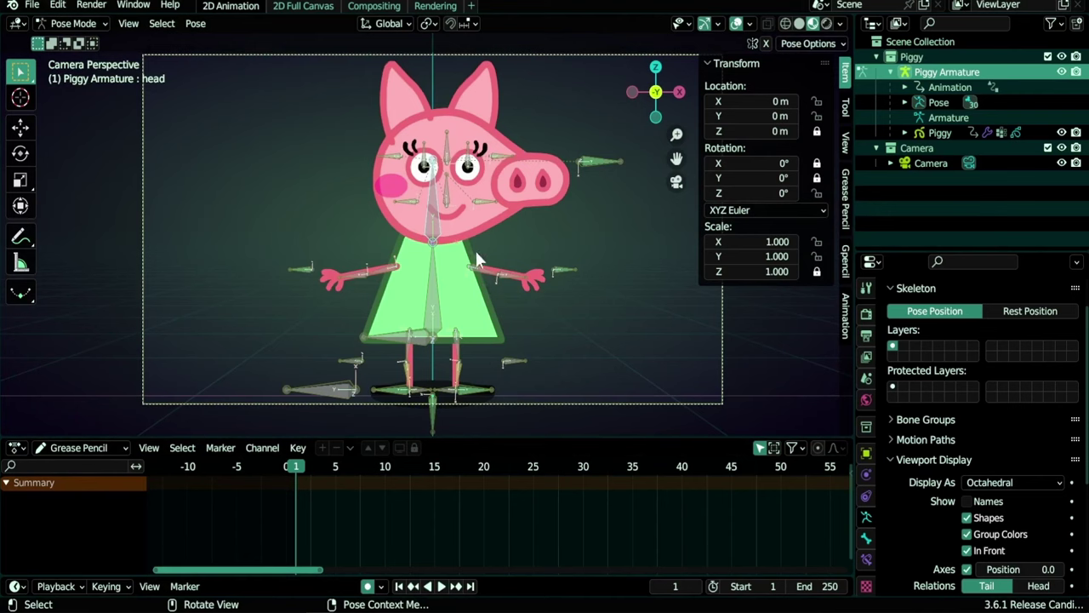
key(r)
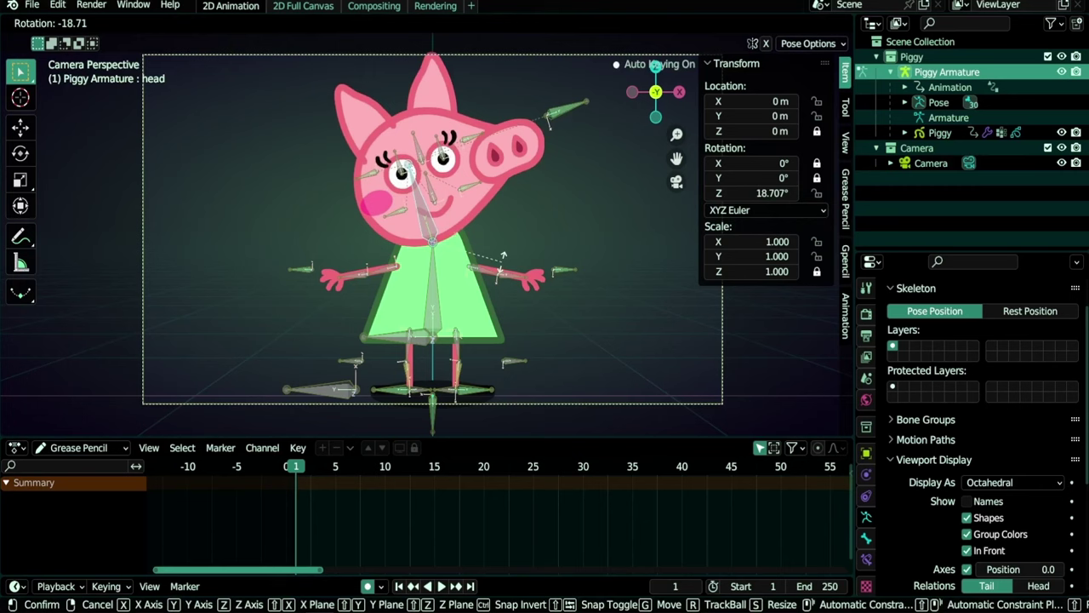
click(502, 266)
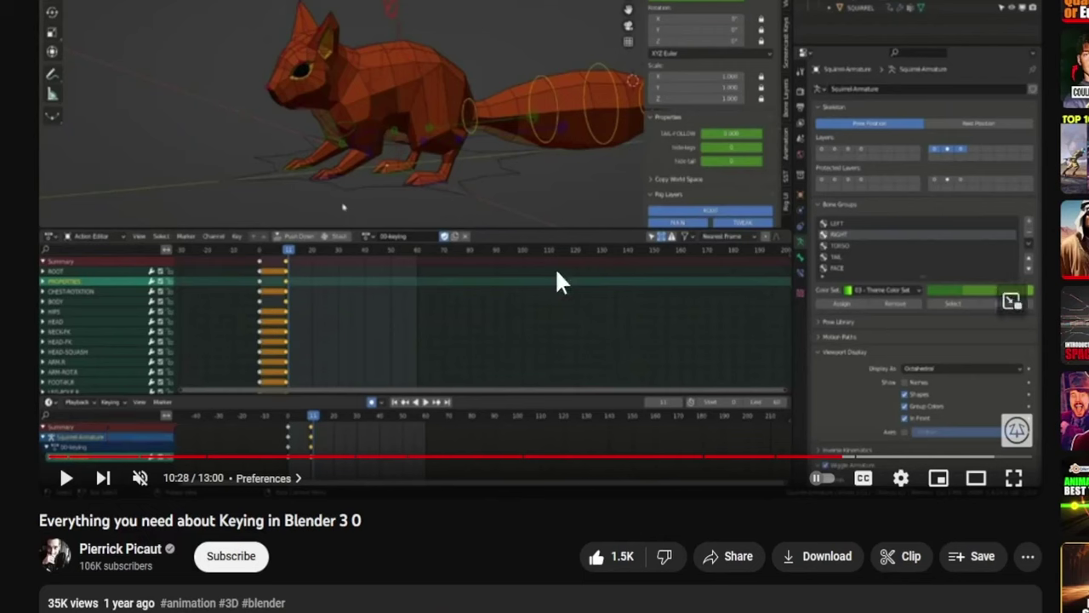
Resume the 'Everything you need about Keying in Blender 3.0' tutorial video
click(635, 342)
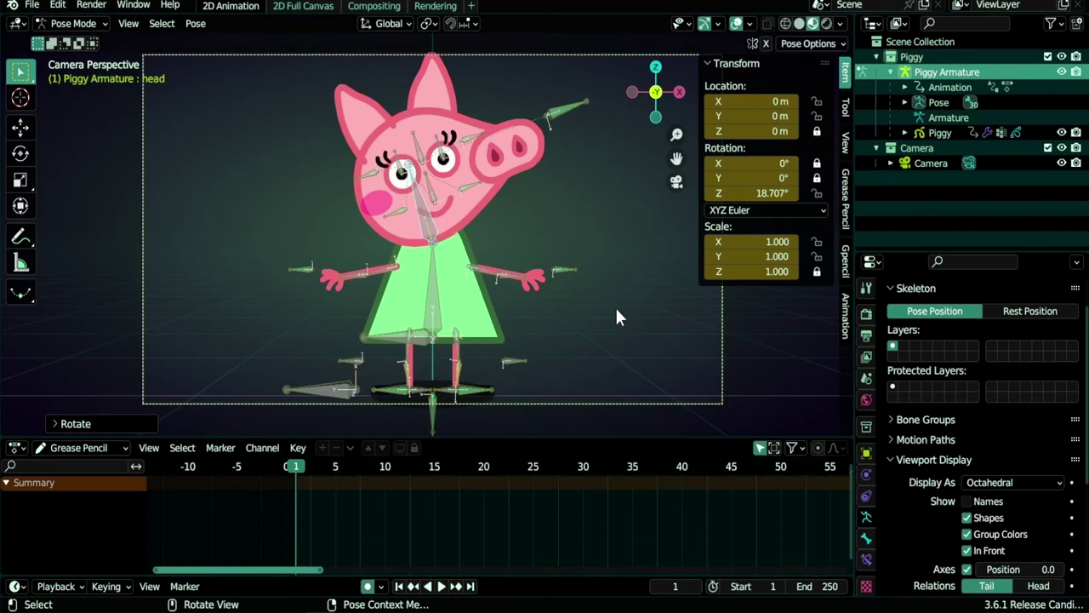
Switch the Dope Sheet to Action Editor and delete the head keyframe at frame 1
click(75, 448)
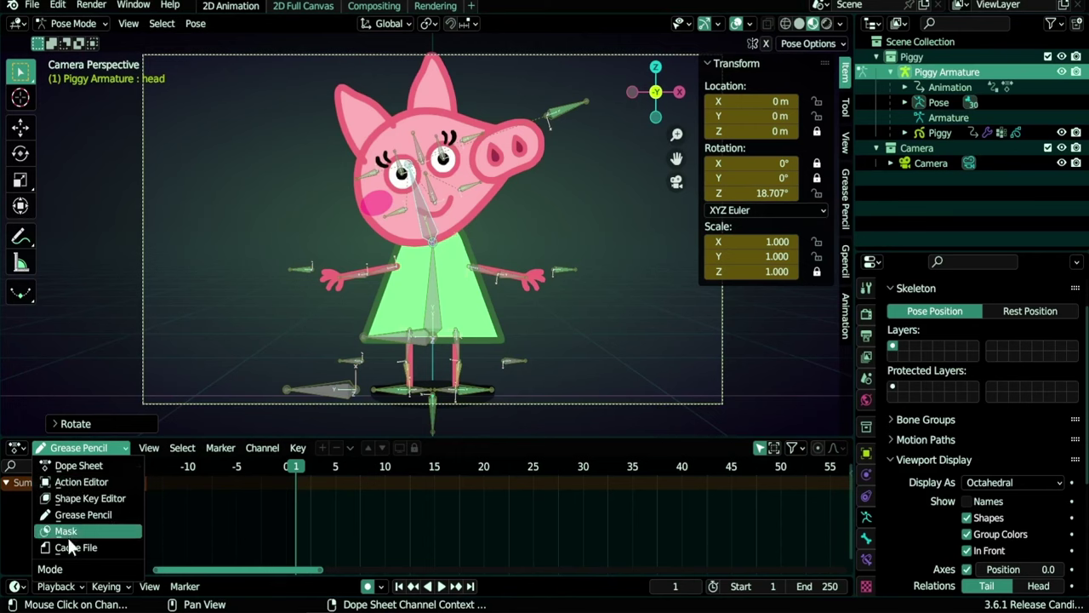
click(76, 483)
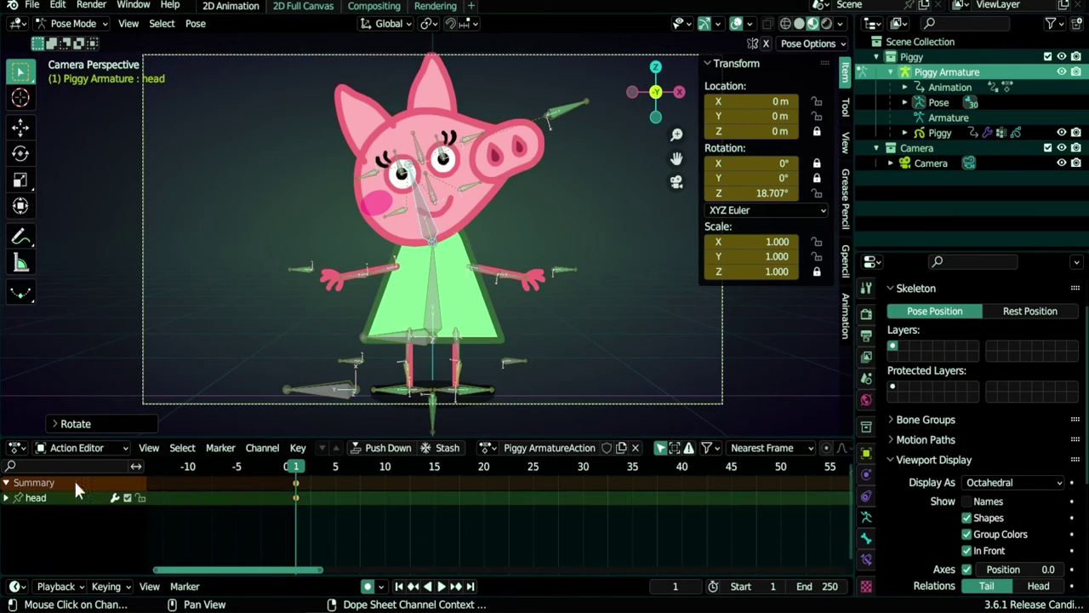
click(295, 485)
key(x)
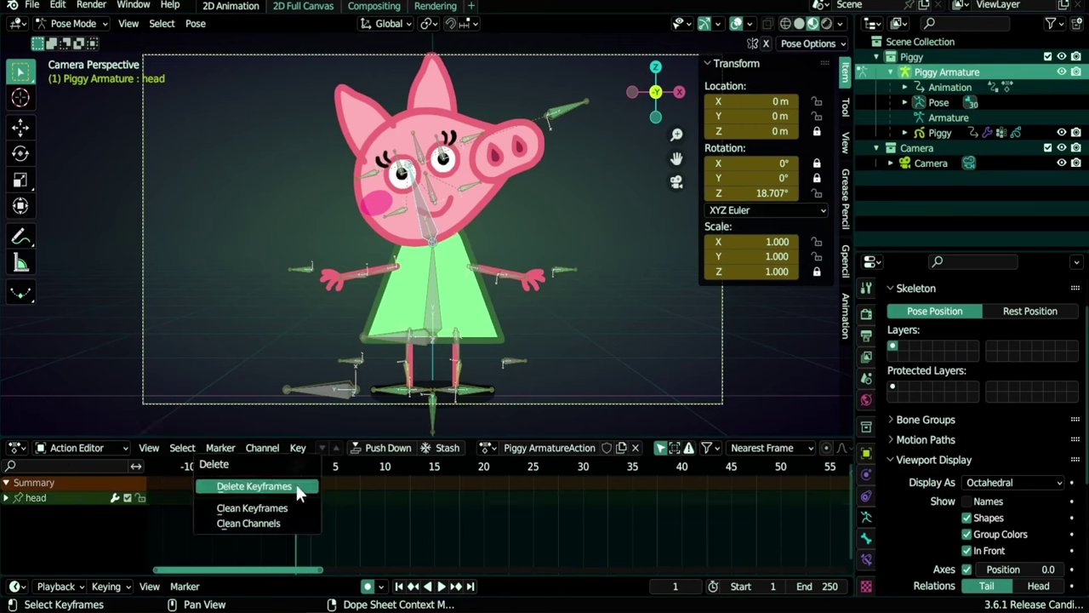
click(297, 485)
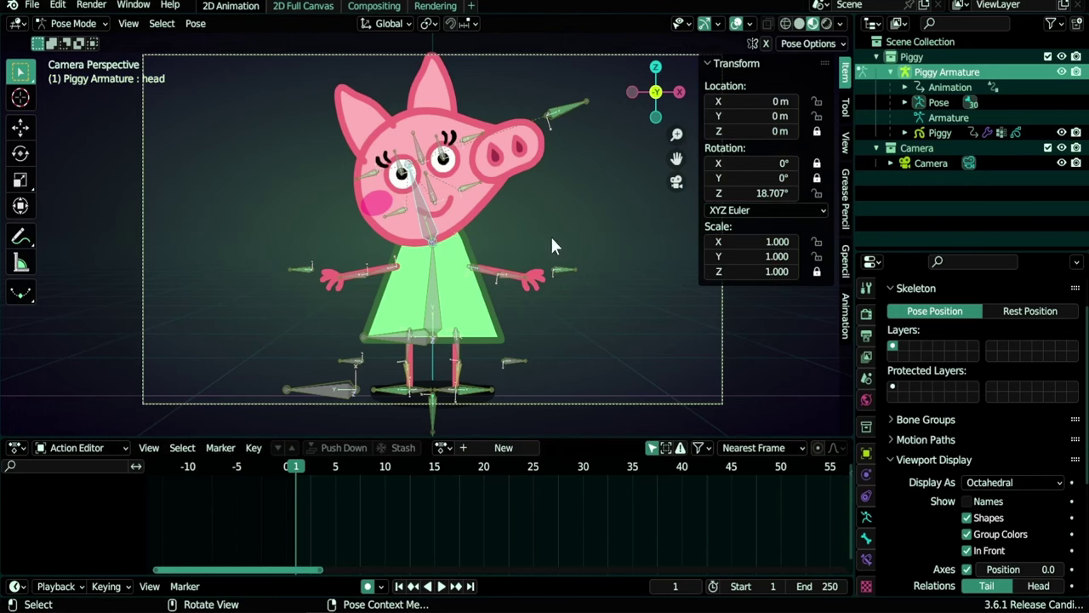
Reset the head to 0°, re-key it, toggle auto keying, then delete the head keyframes again
key(ctrl+z)
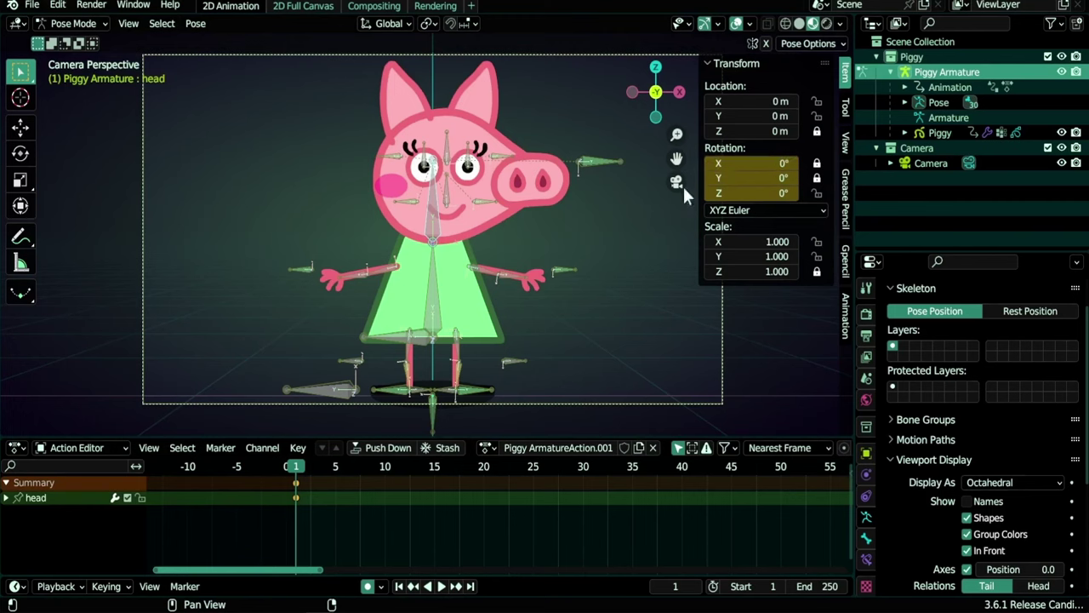
key(i)
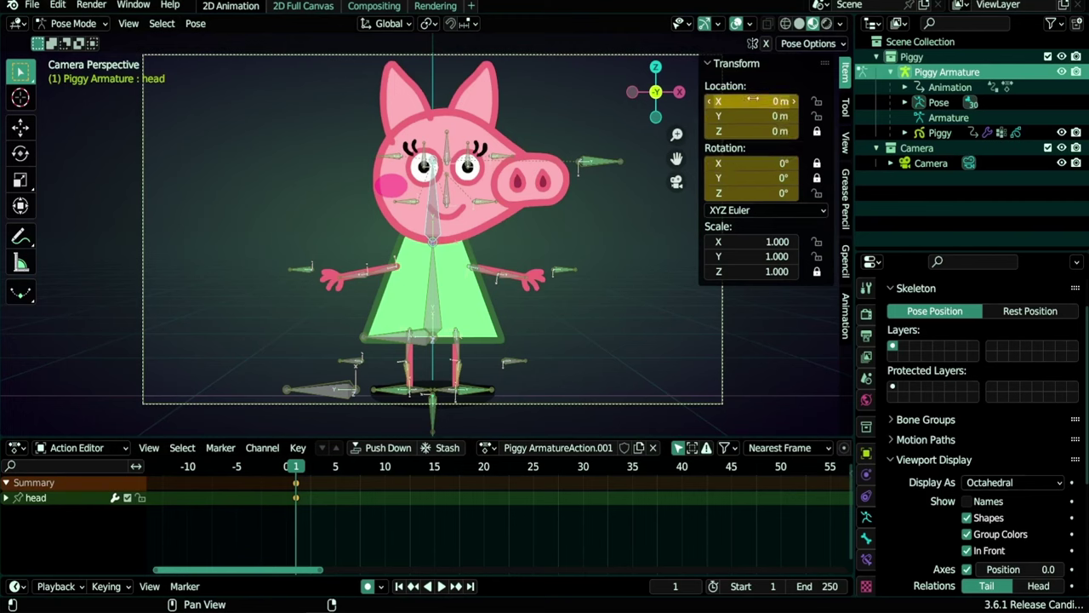
click(366, 589)
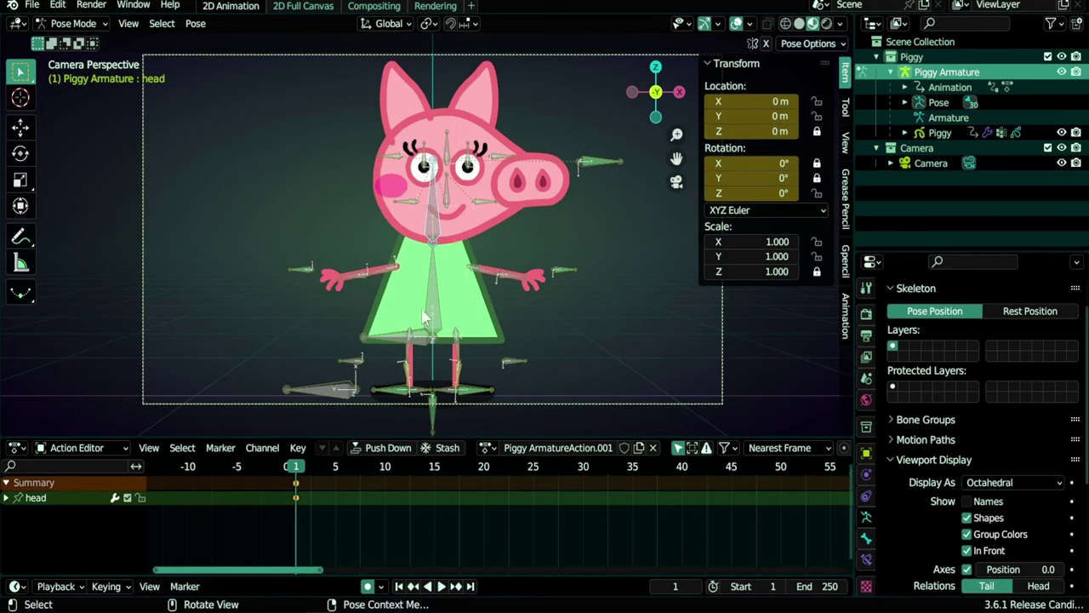
click(294, 497)
key(x)
click(294, 500)
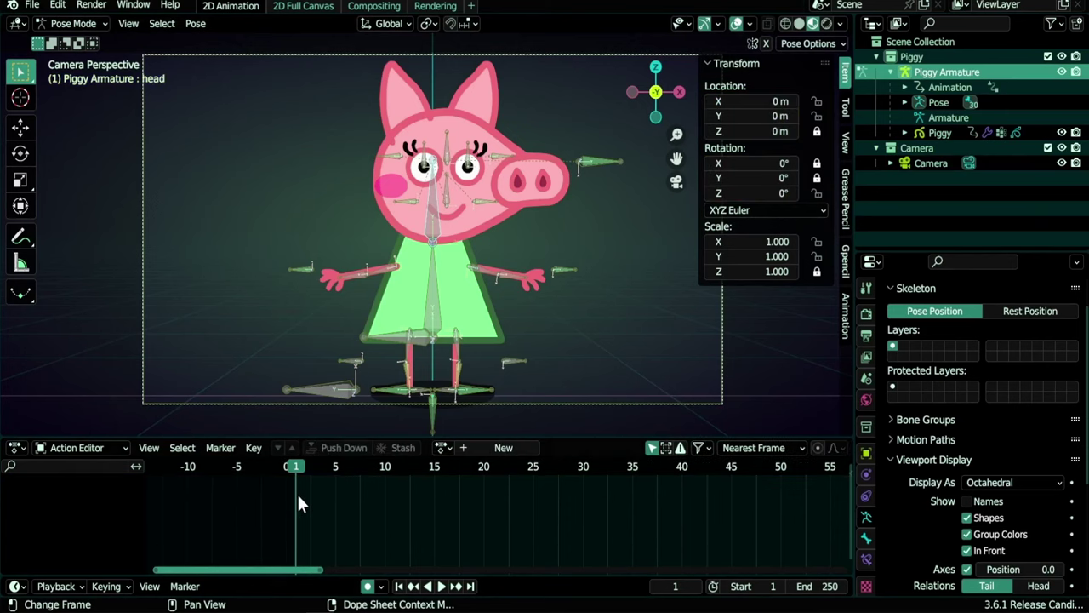
click(59, 6)
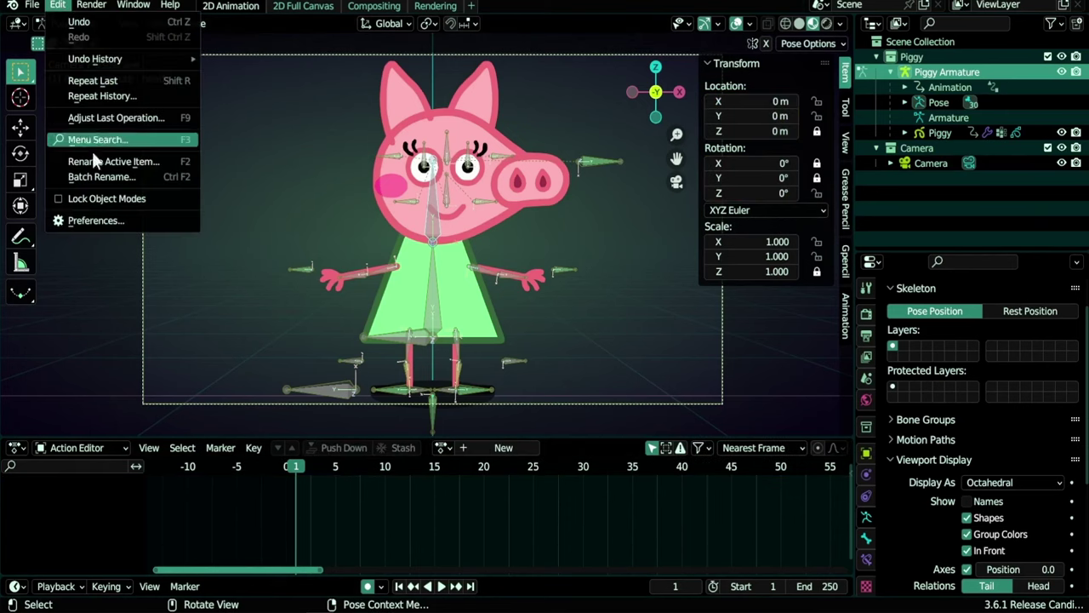
Enable Only Insert Available under Preferences > Animation auto-keyframing and close Preferences
click(101, 219)
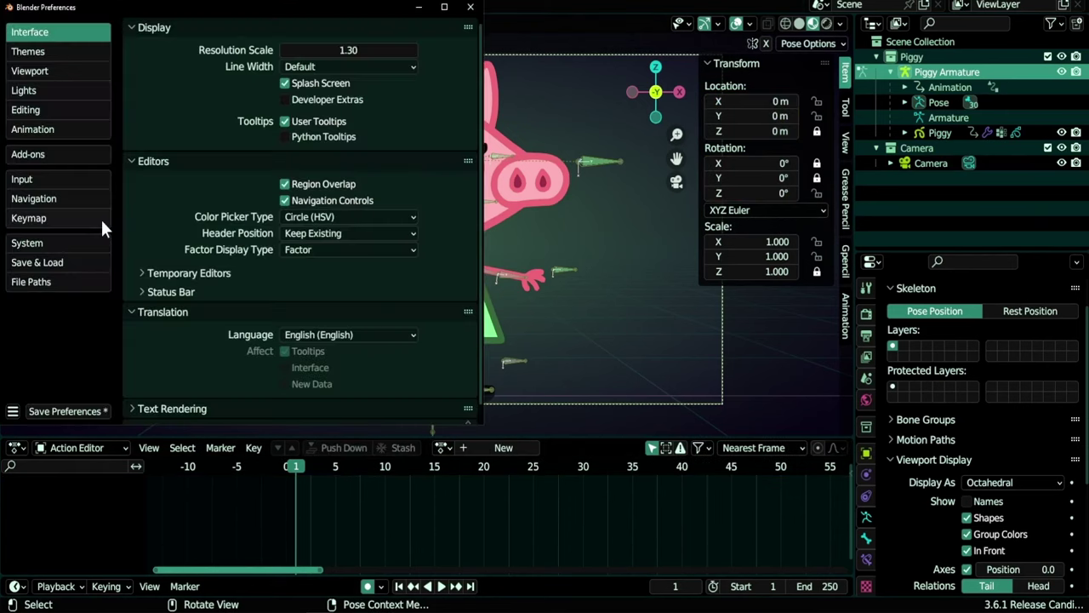
click(41, 129)
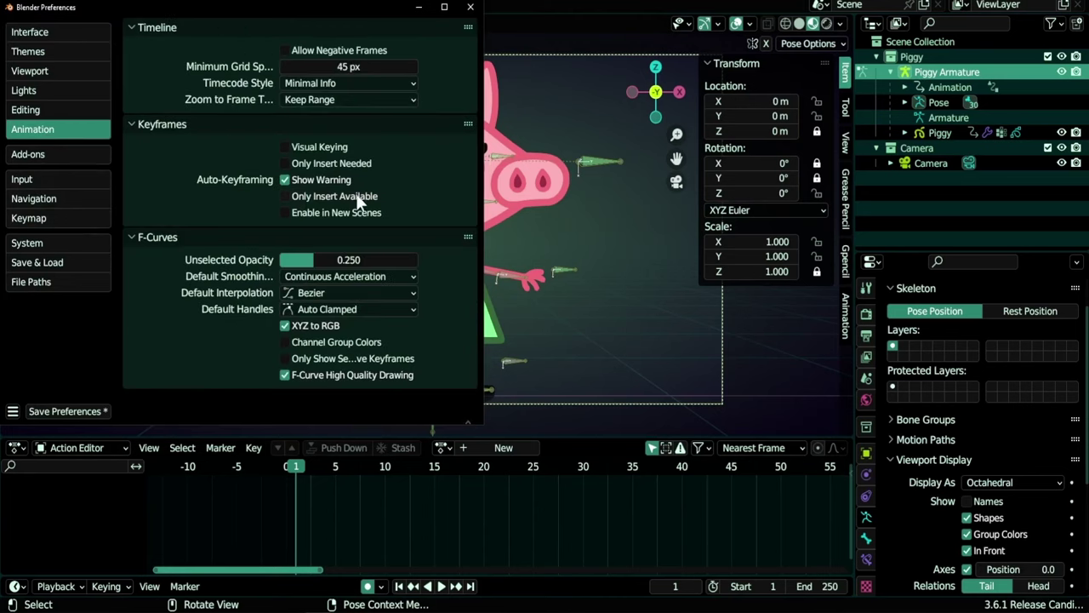
click(284, 196)
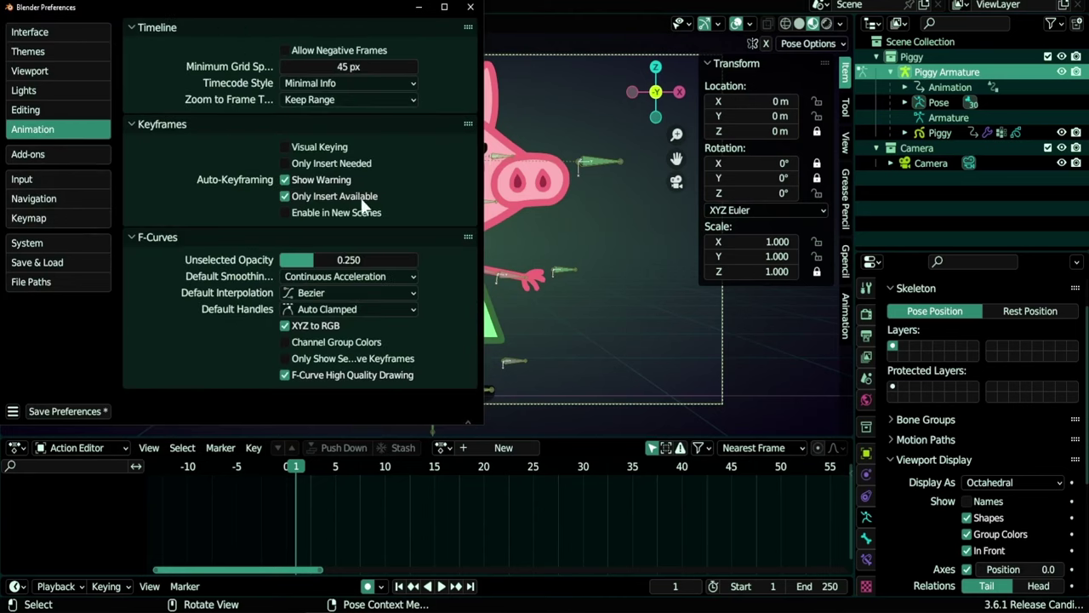
click(470, 7)
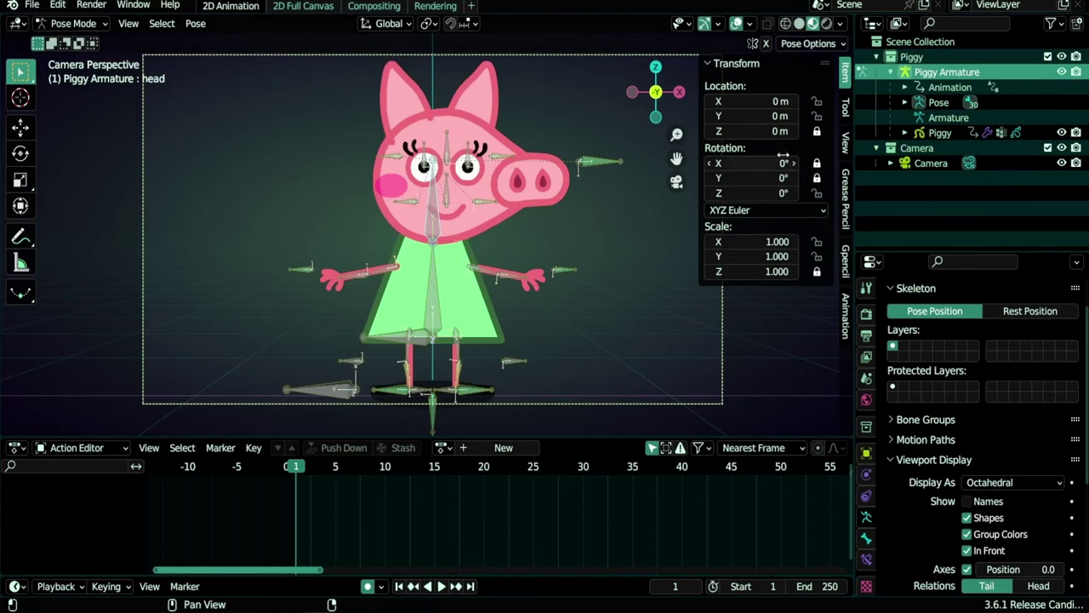
Key the head's Z rotation, move the head at frame 13, and tilt it about -16° at frame 21
right_click(745, 194)
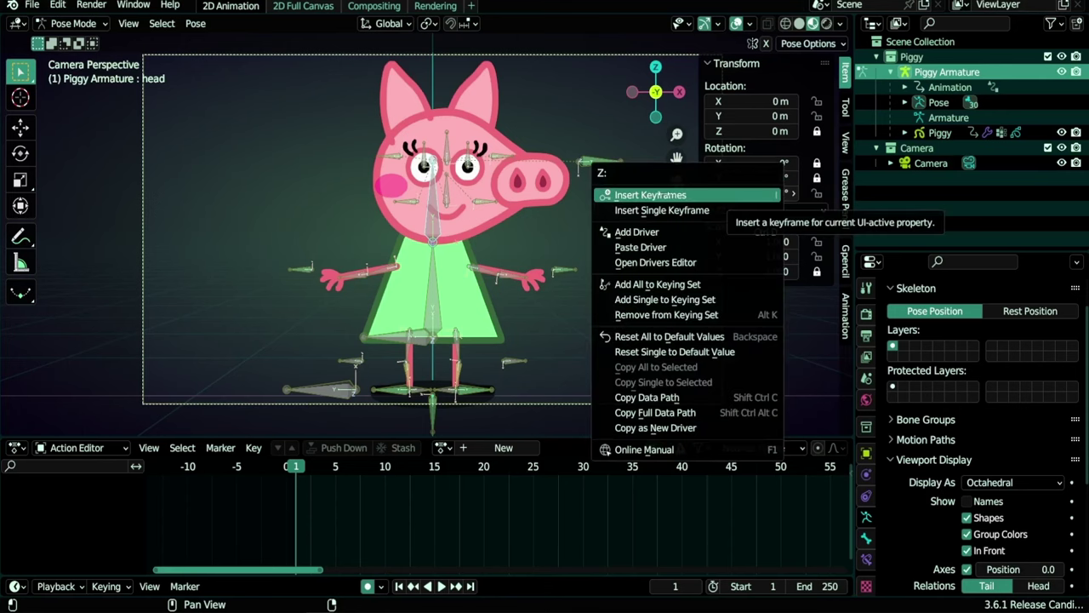
click(761, 210)
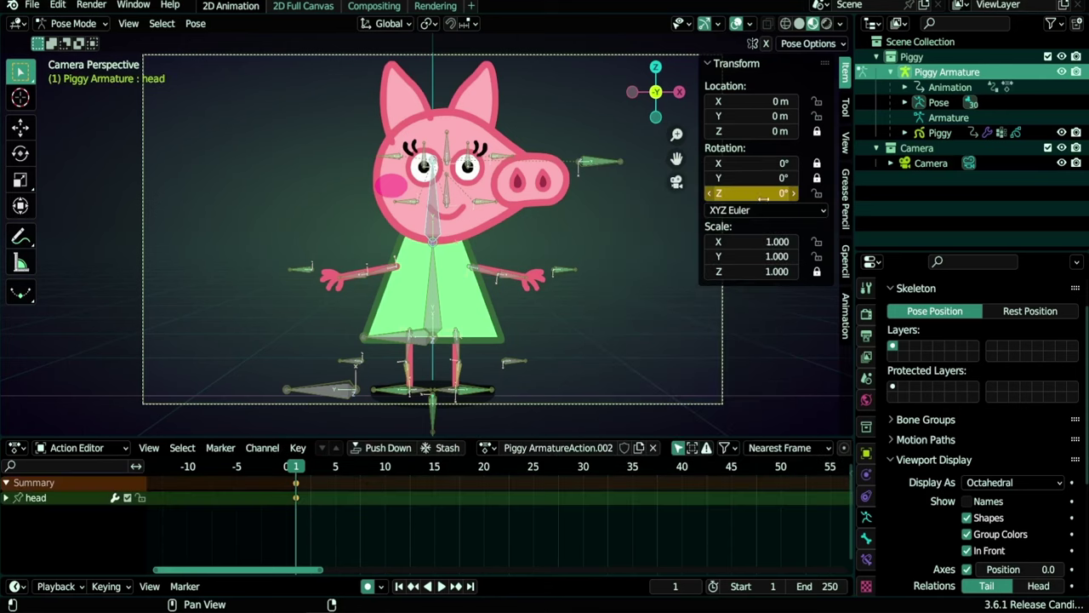
drag(298, 469, 412, 469)
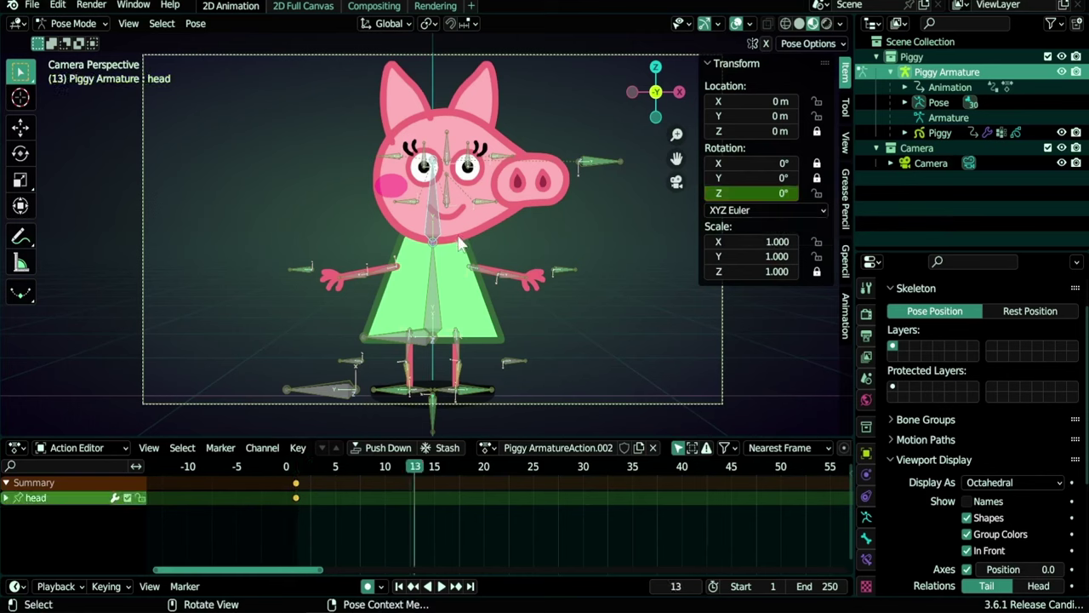
key(g)
click(372, 241)
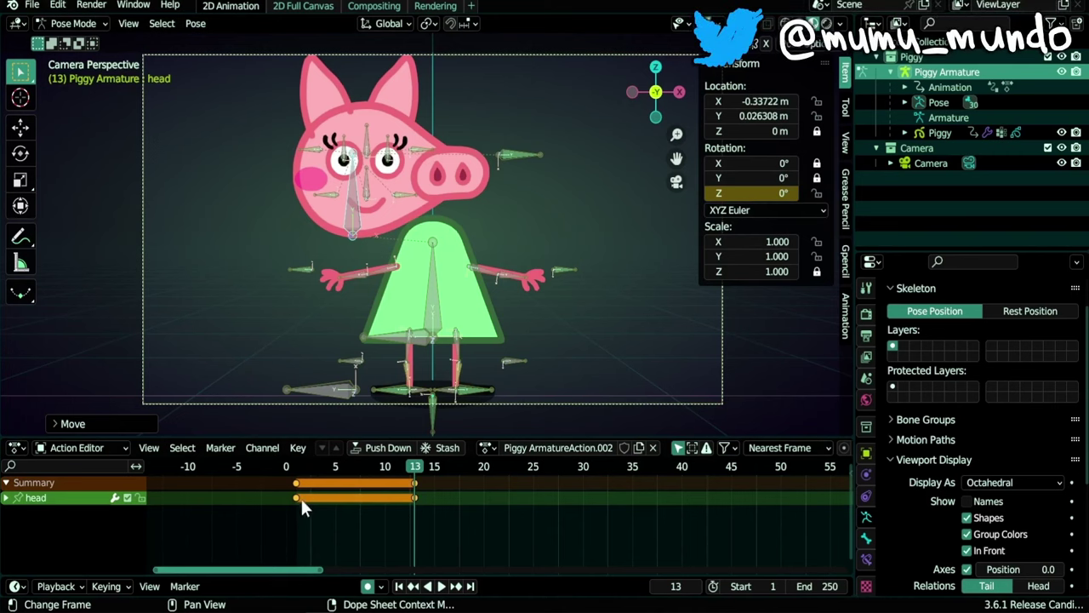
drag(473, 467, 493, 467)
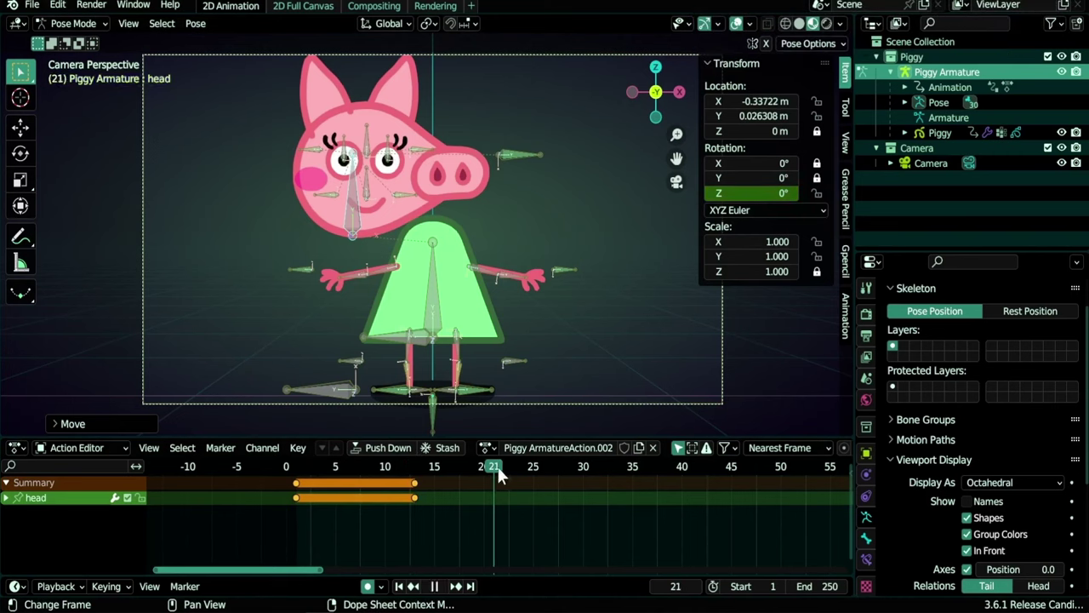
key(r)
key(Return)
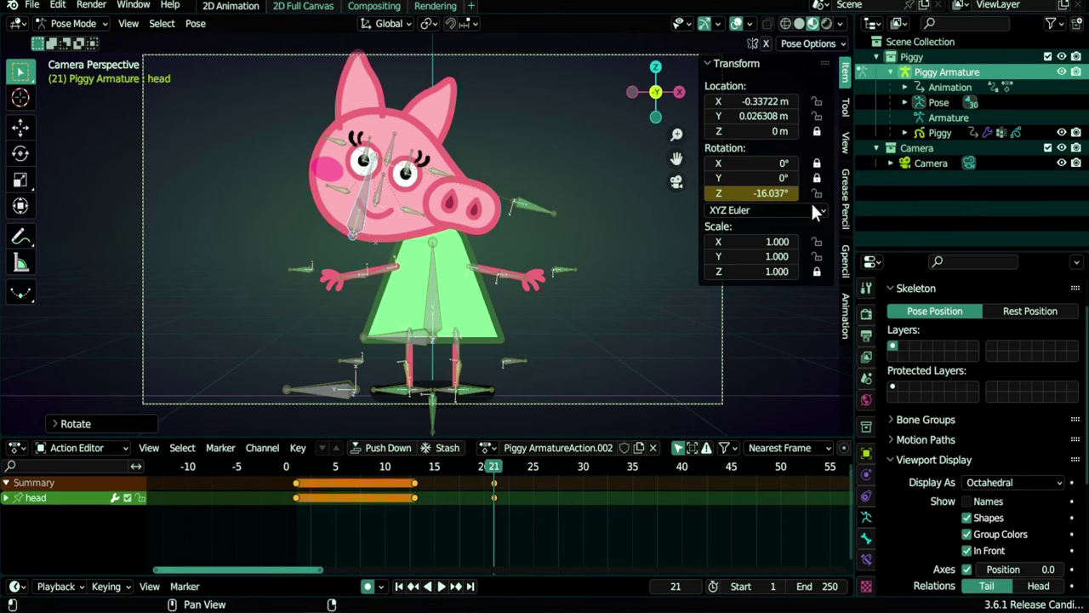
key(i)
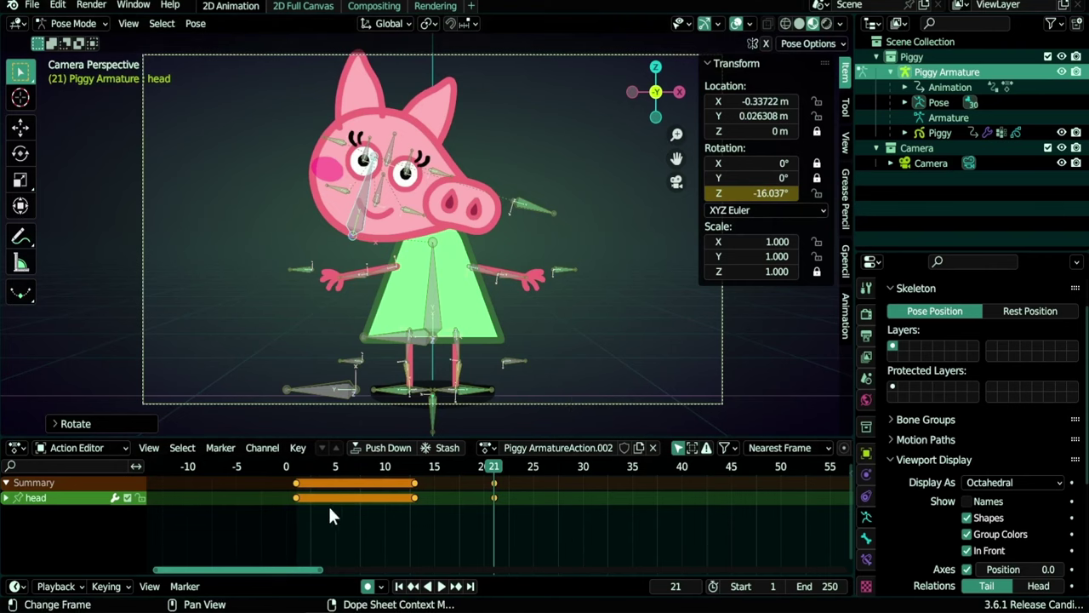
Delete all the keyframes and jump back to frame 1
key(x)
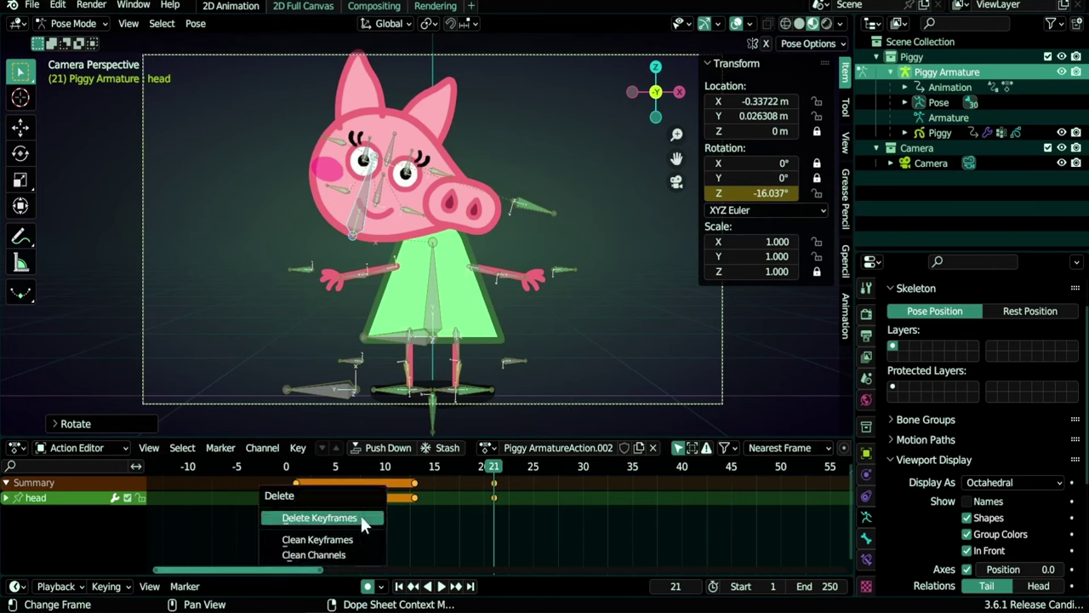
click(360, 516)
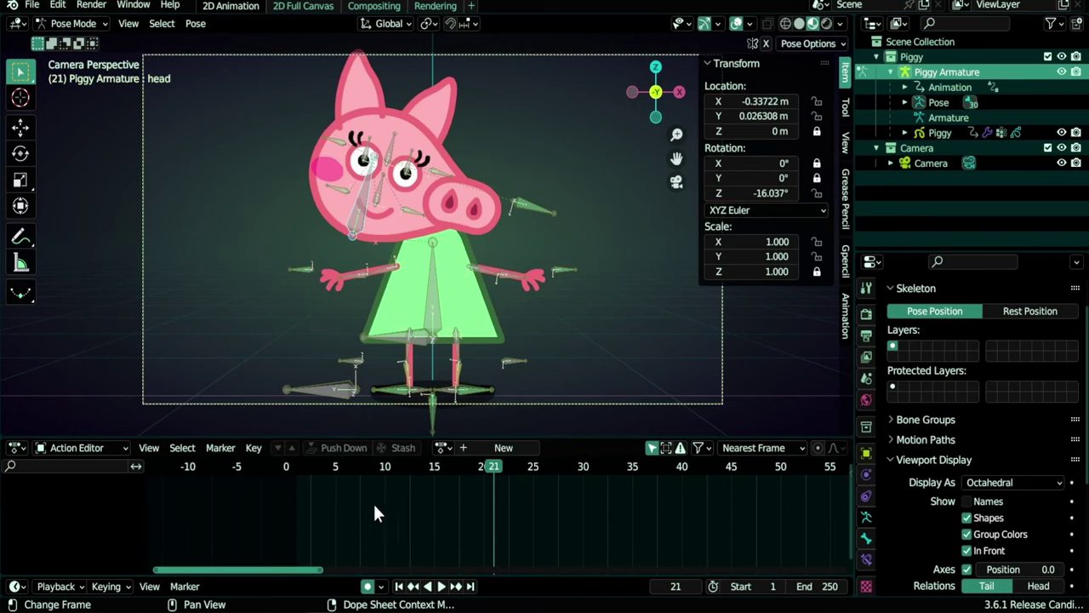
key(shift+Left)
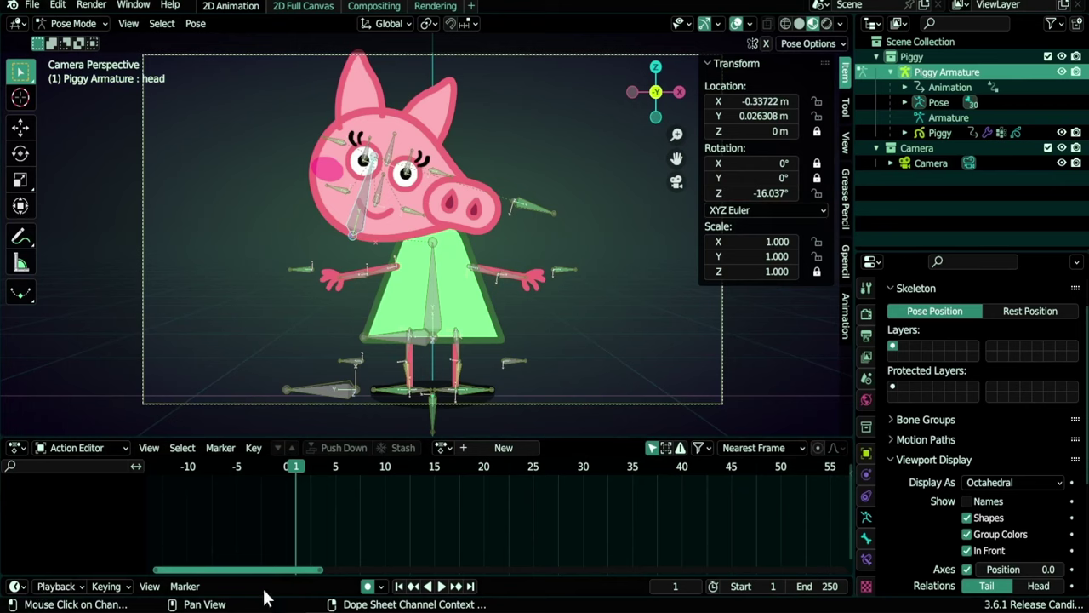
Make Whole Character the active keying set
drag(76, 578, 124, 593)
click(123, 590)
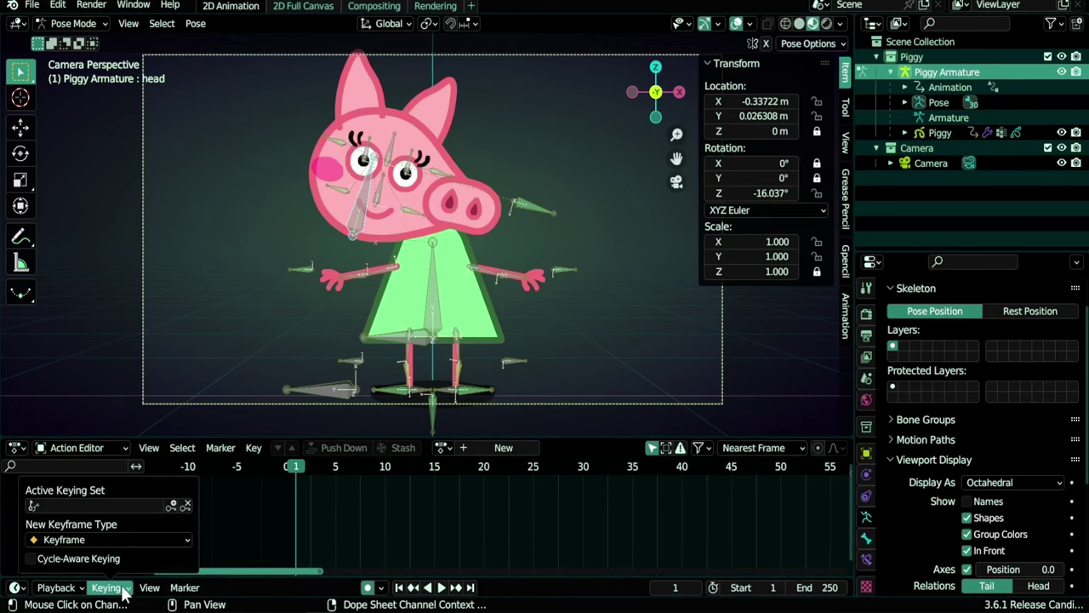
click(108, 505)
scroll(145, 400, down, 12)
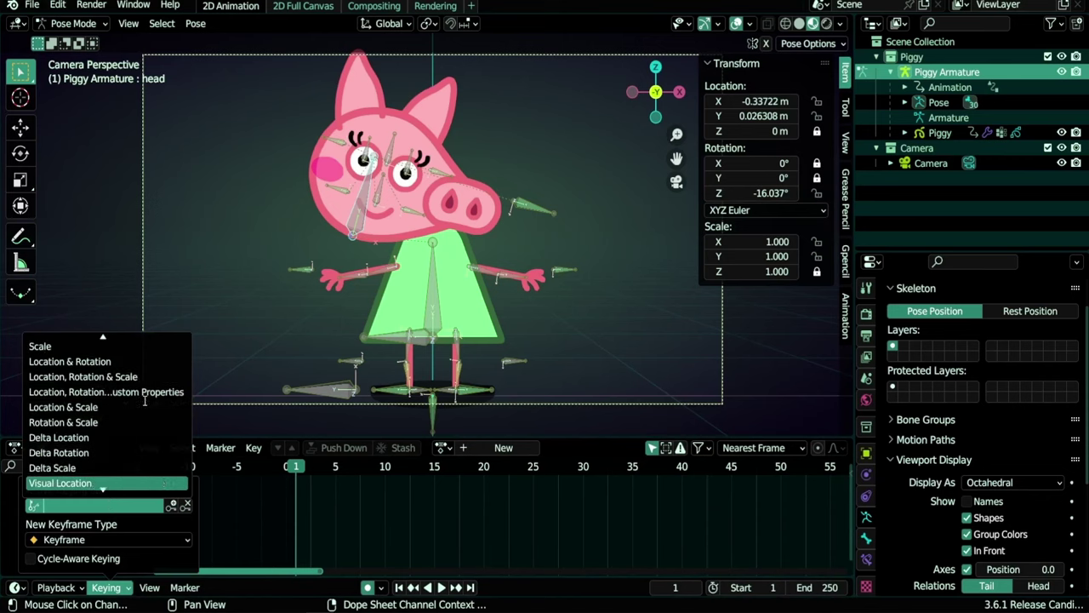
scroll(145, 400, down, 2)
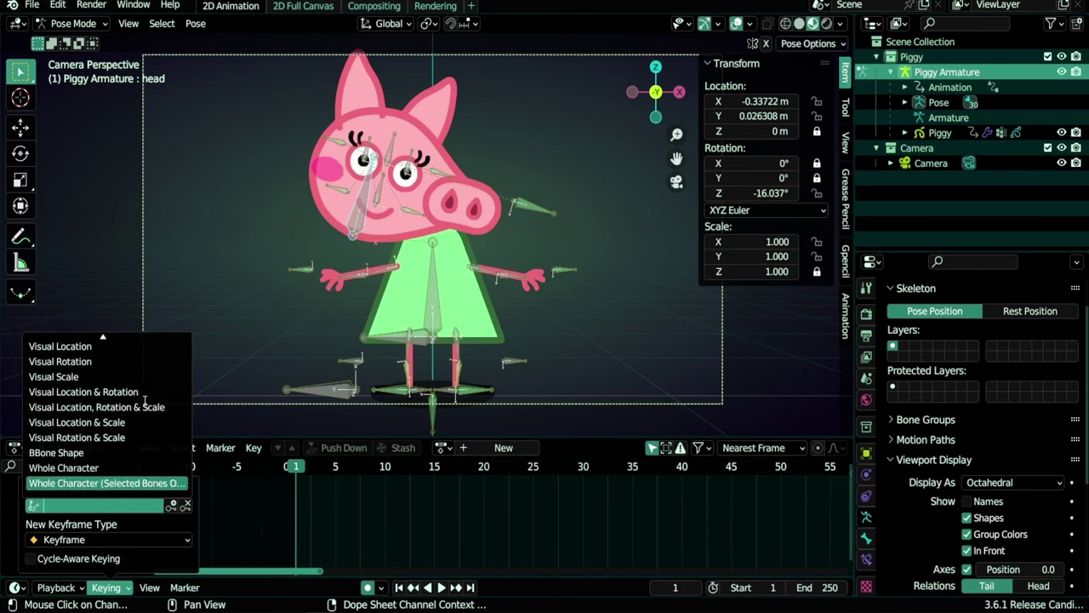
click(101, 468)
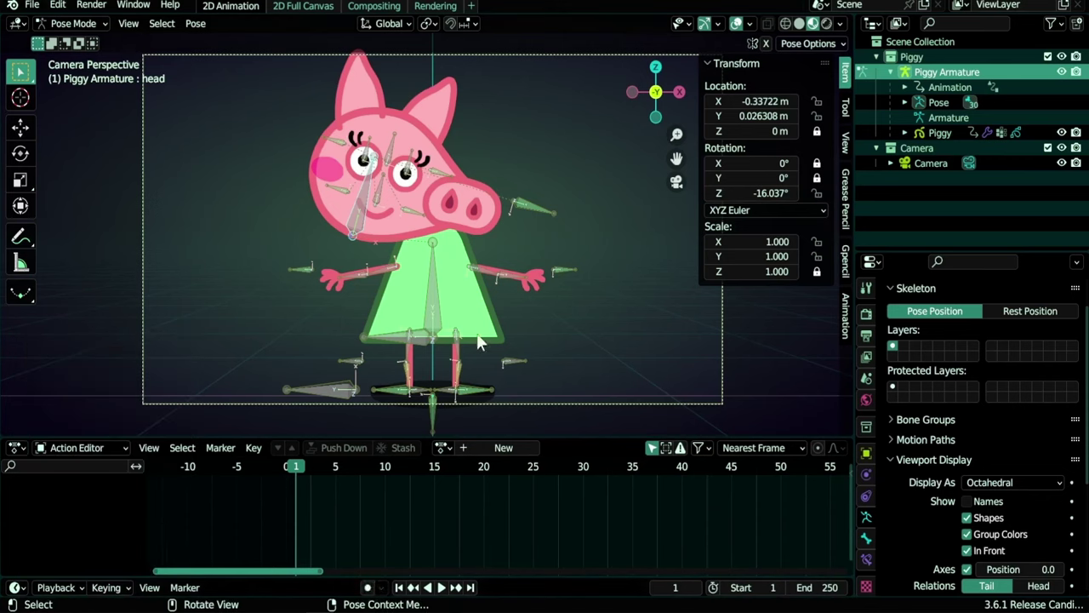
Clear the head's rotation and location, enable auto keying, and key the whole character at frame 1
key(alt+r)
key(alt+g)
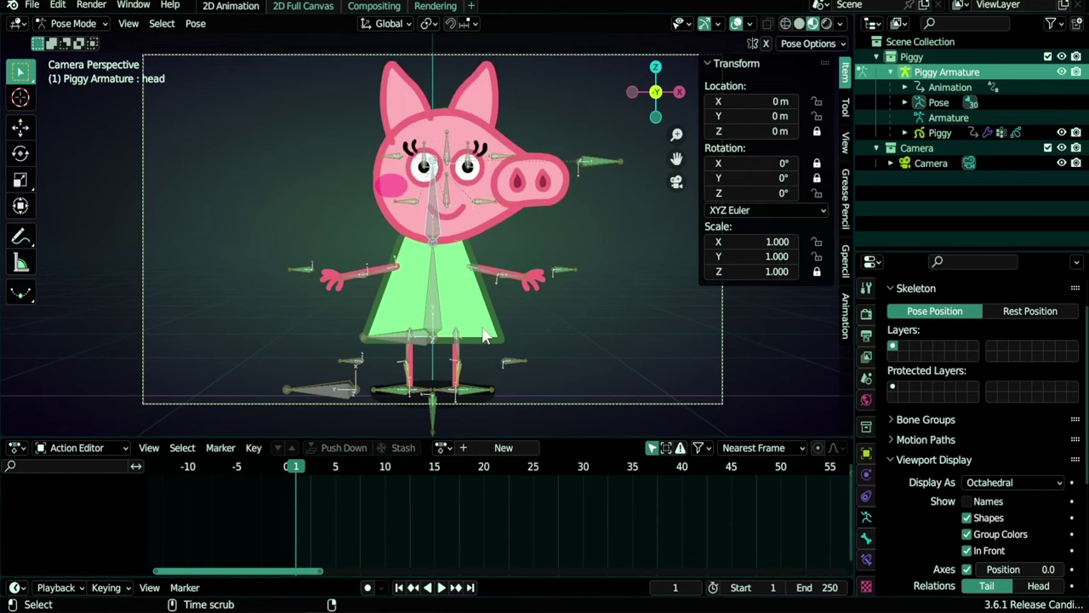
click(368, 588)
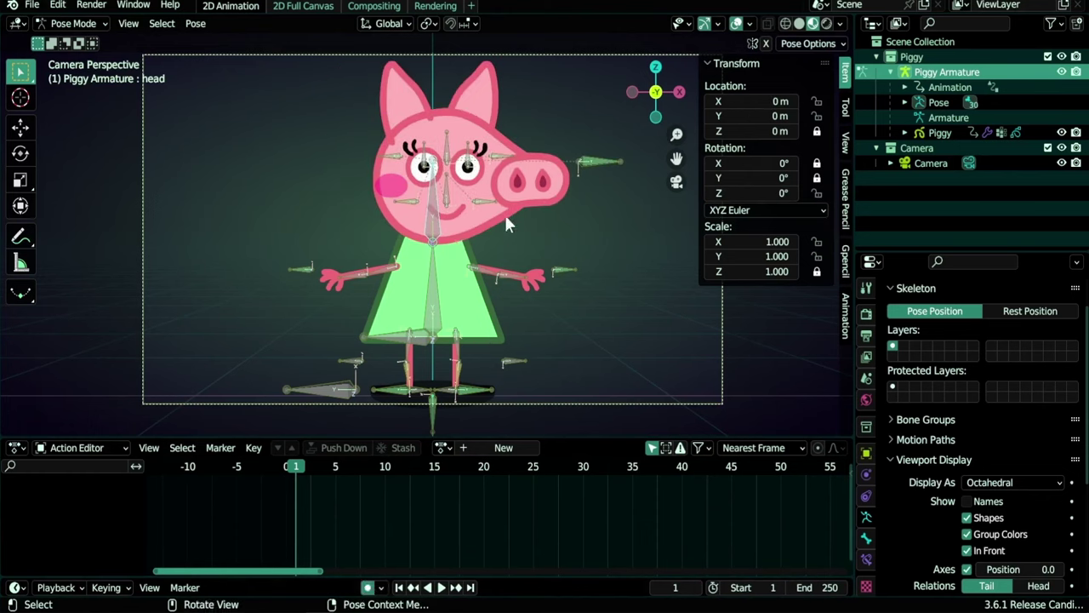
click(106, 587)
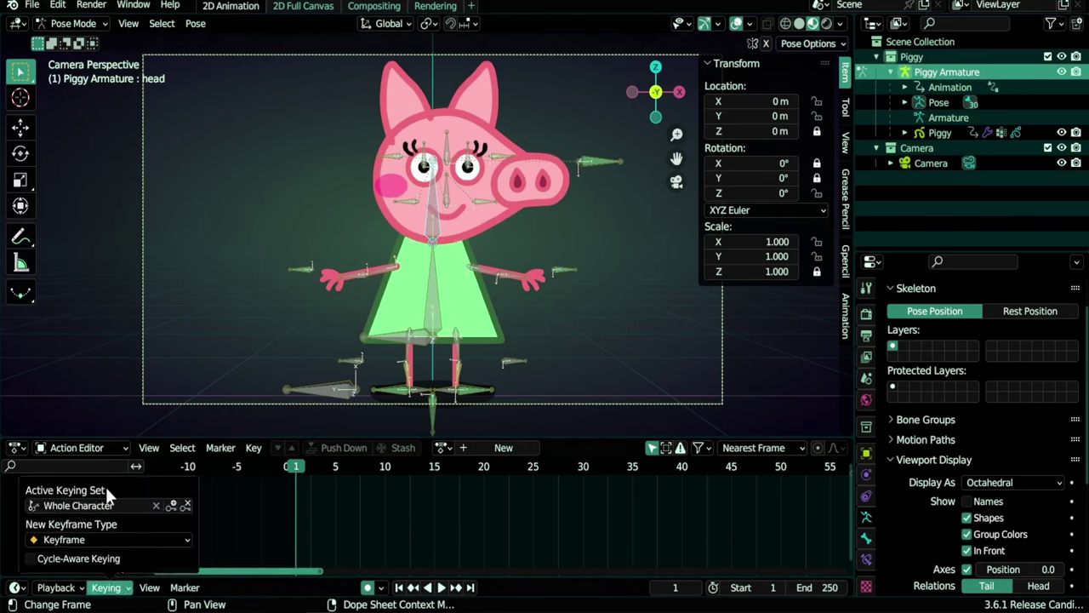
key(i)
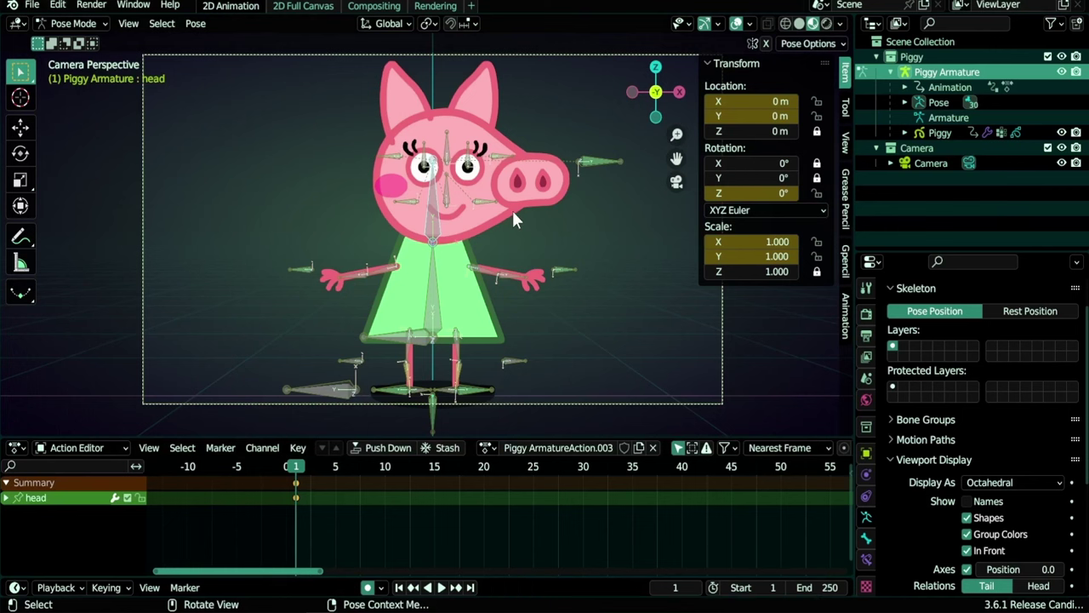
key(a)
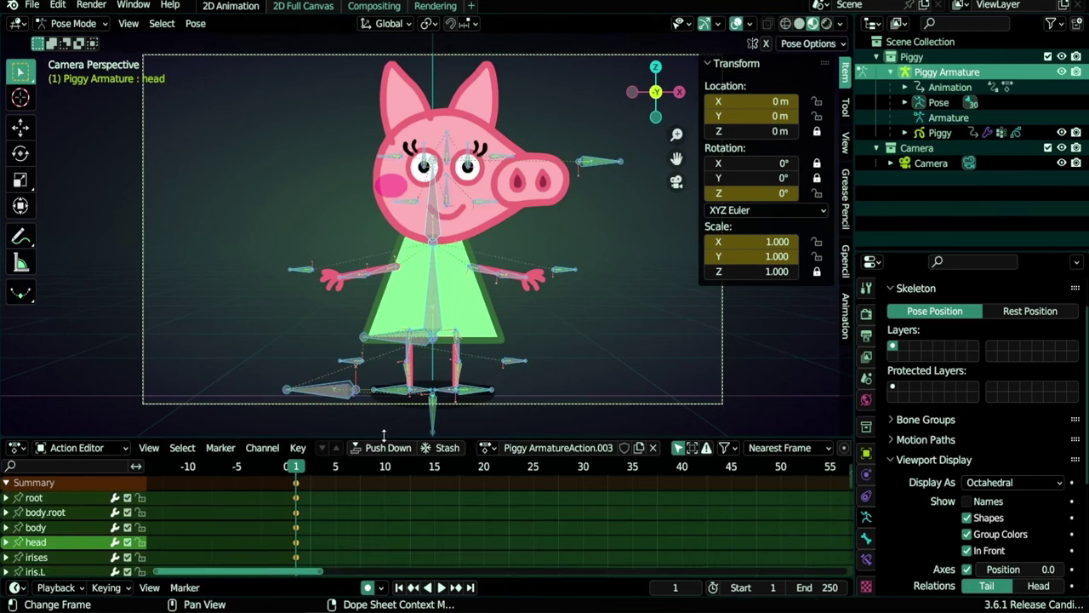
drag(228, 439, 228, 322)
scroll(228, 455, down, 6)
scroll(255, 511, up, 6)
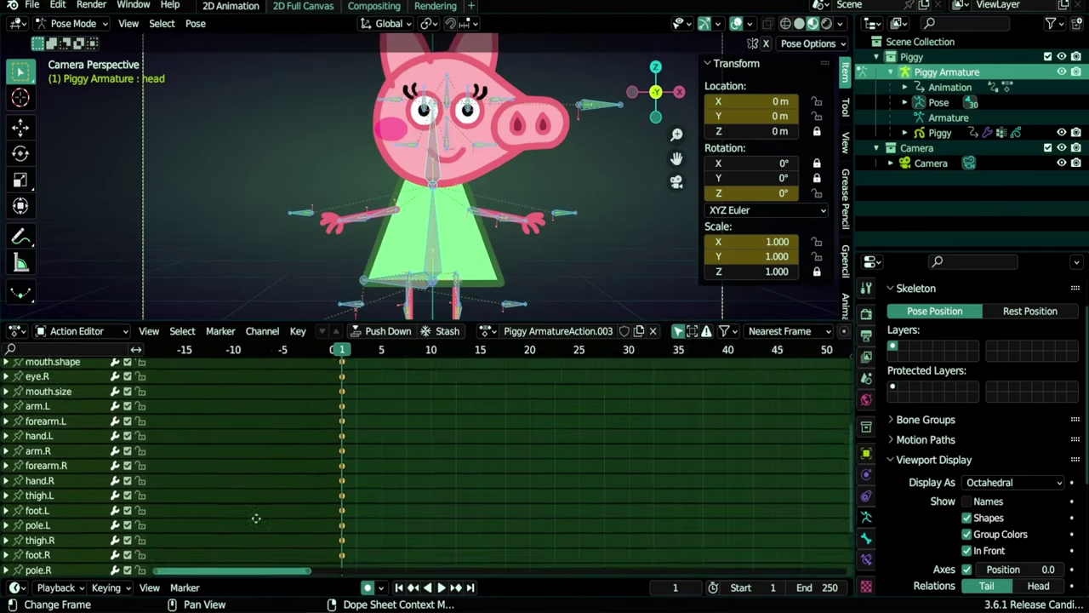
click(439, 250)
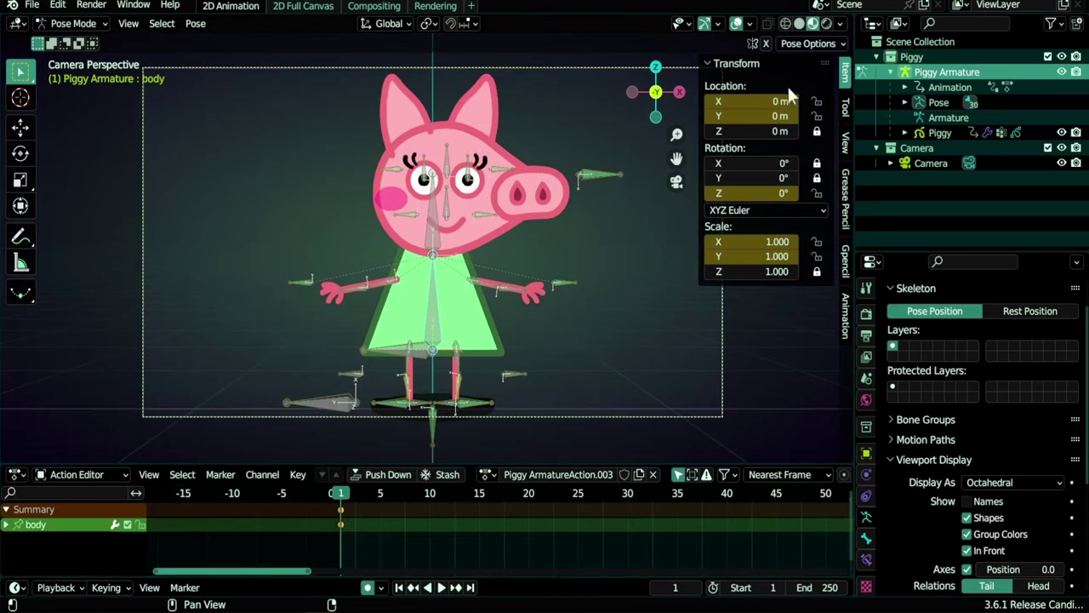
click(437, 247)
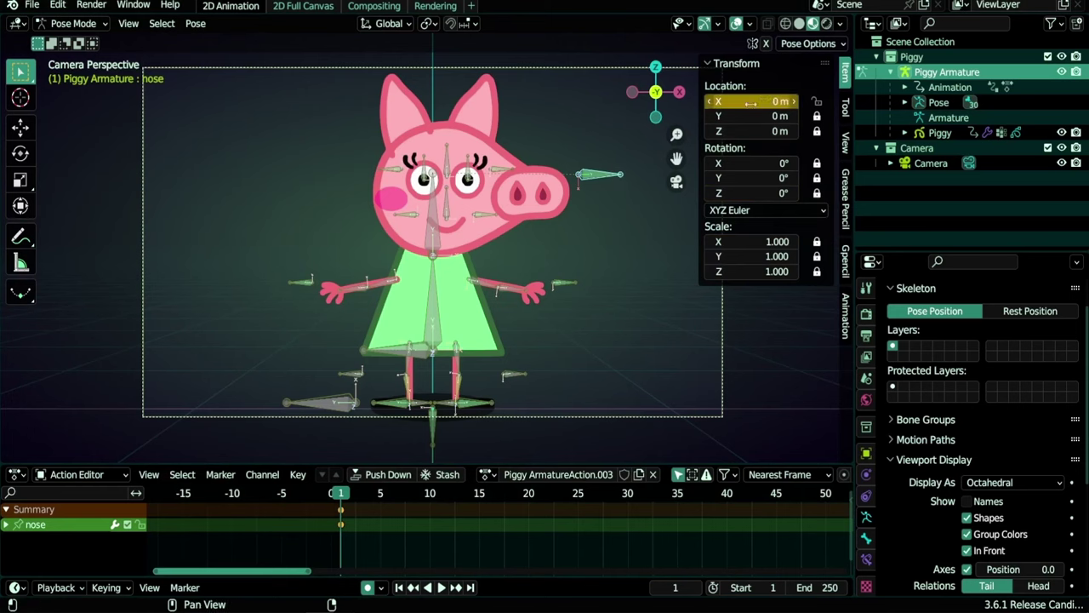
click(504, 170)
click(402, 176)
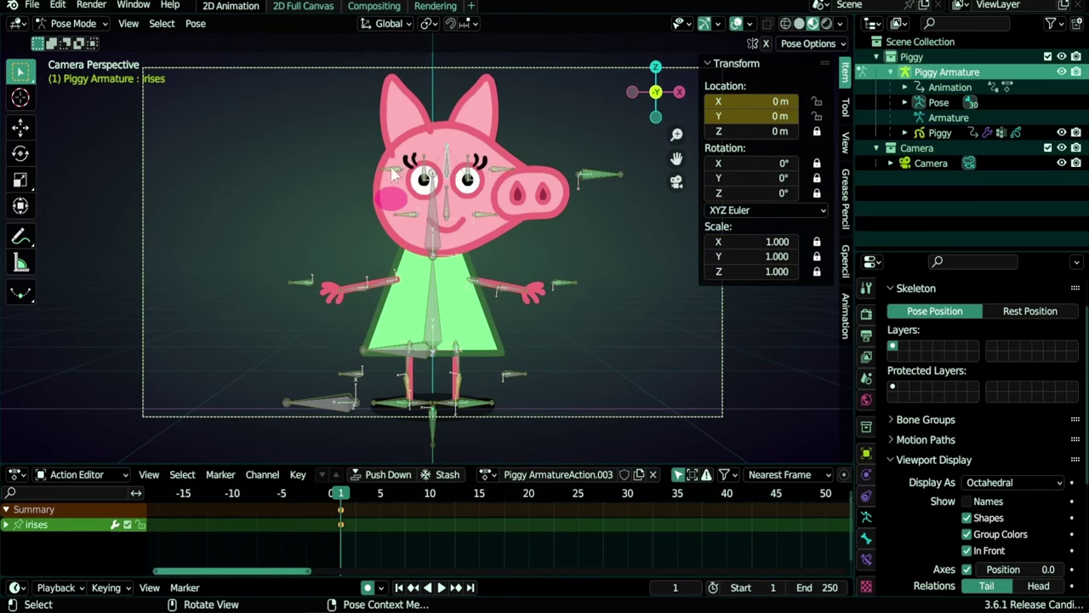
click(408, 220)
drag(81, 474, 81, 437)
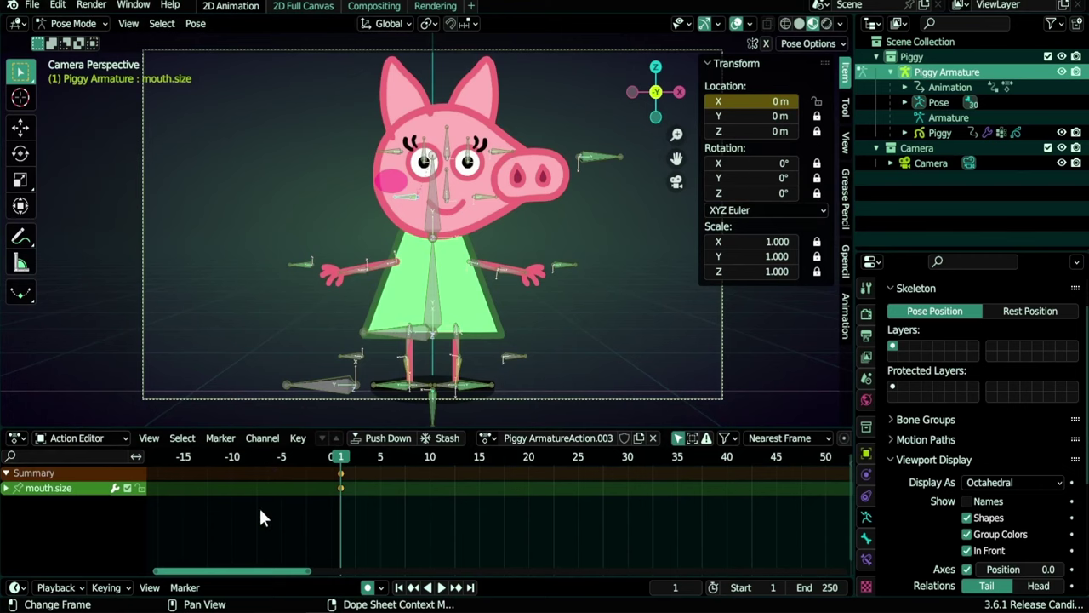
Rename the action to needed.channels and give it a fake user
click(588, 440)
text(n)
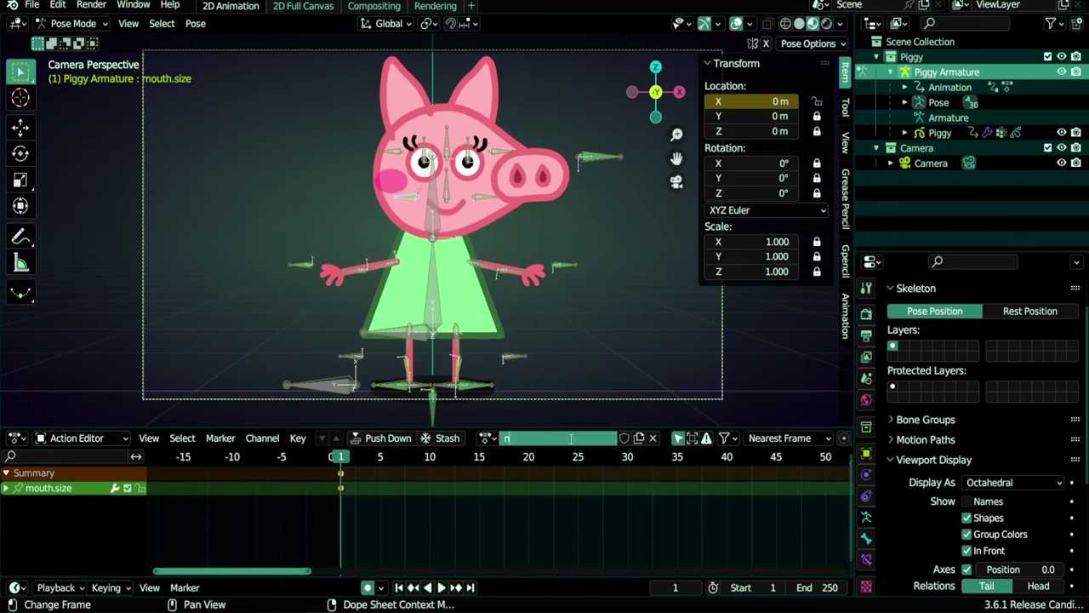
text(eeded.channels)
key(Return)
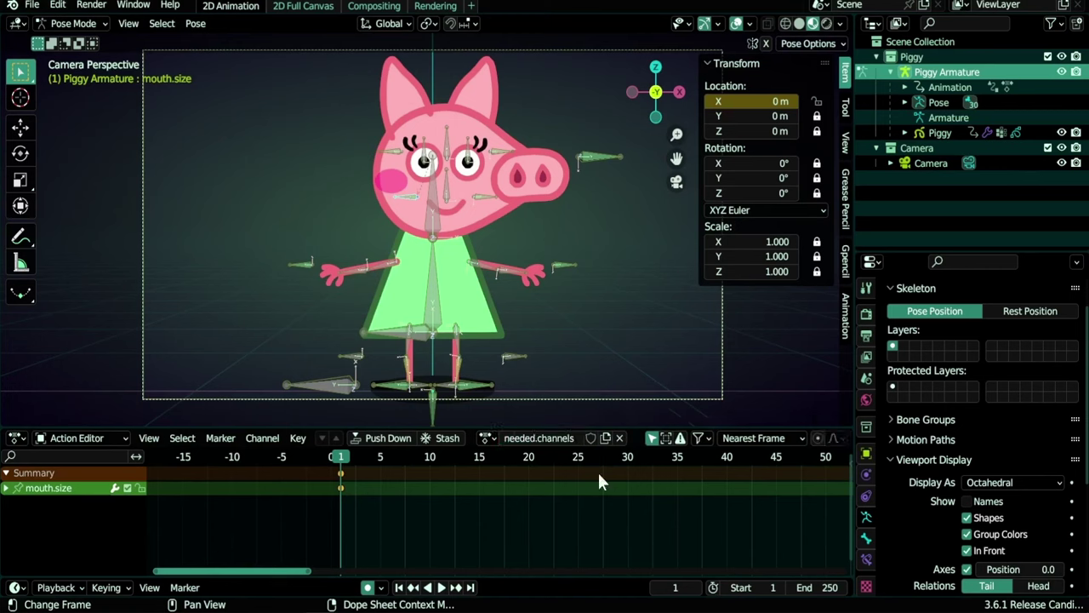
click(591, 438)
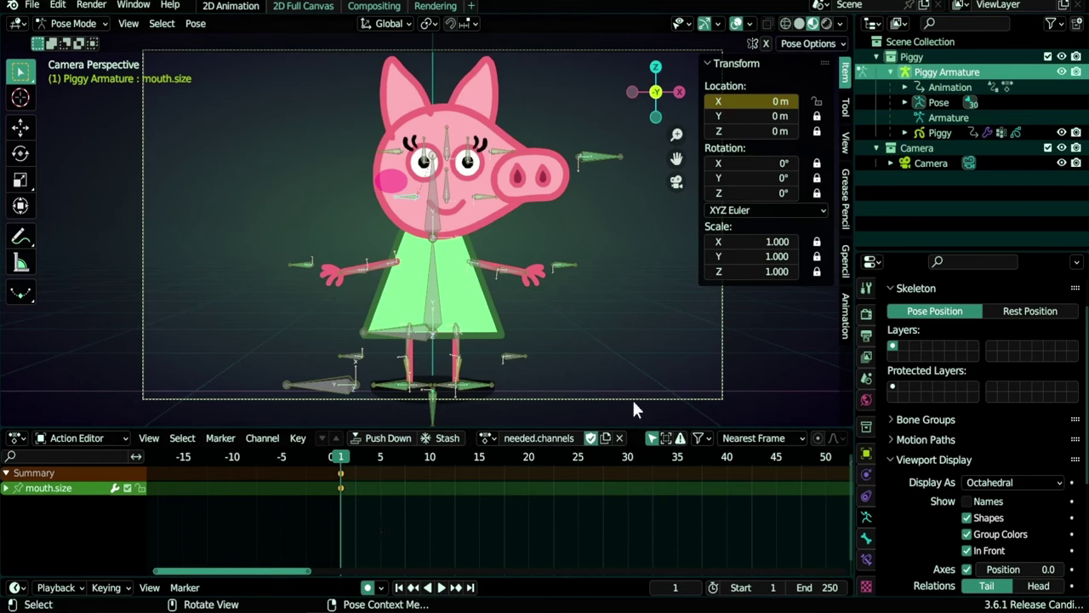
Clear the active keying set and bring up the Insert Keyframe menu
click(117, 590)
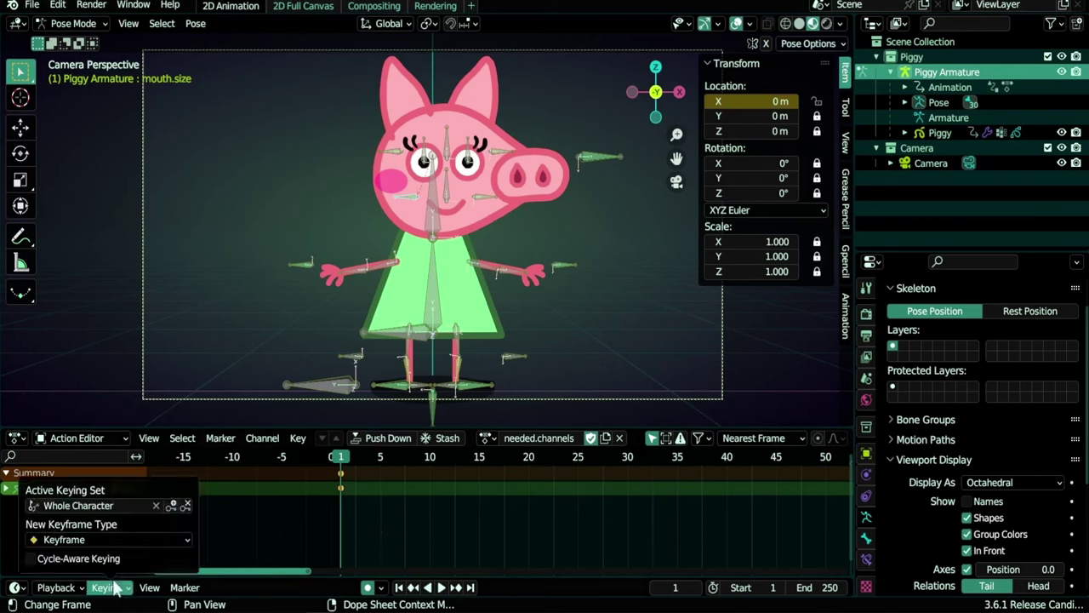
click(154, 503)
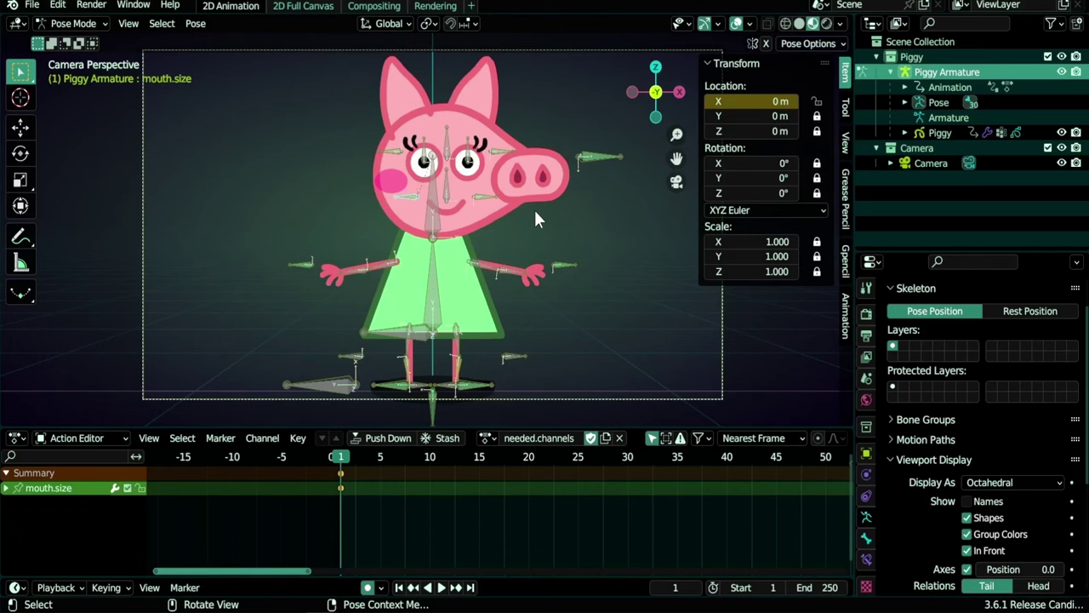
key(i)
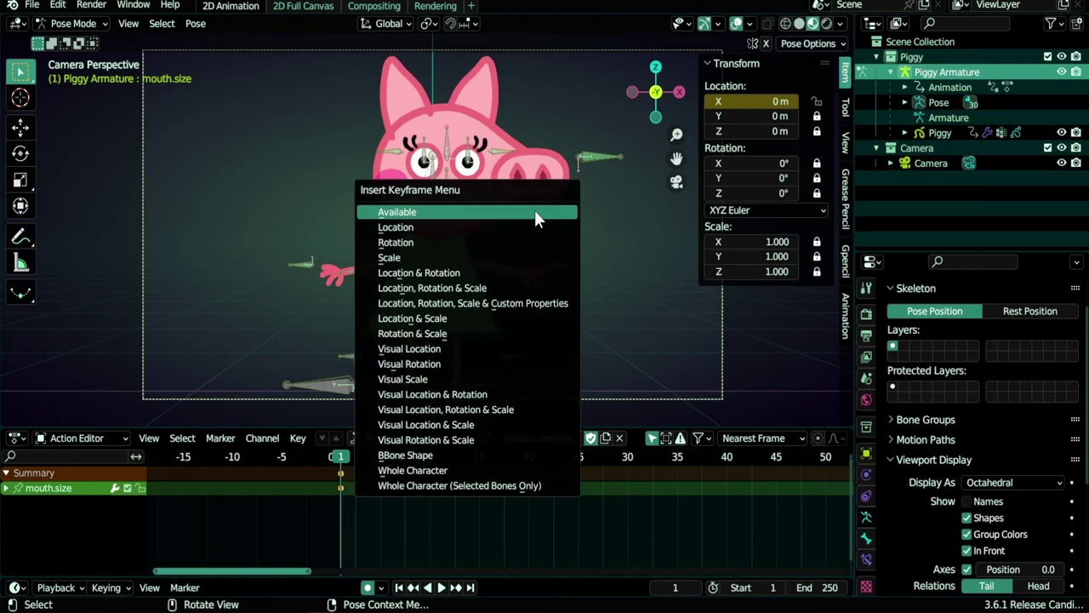
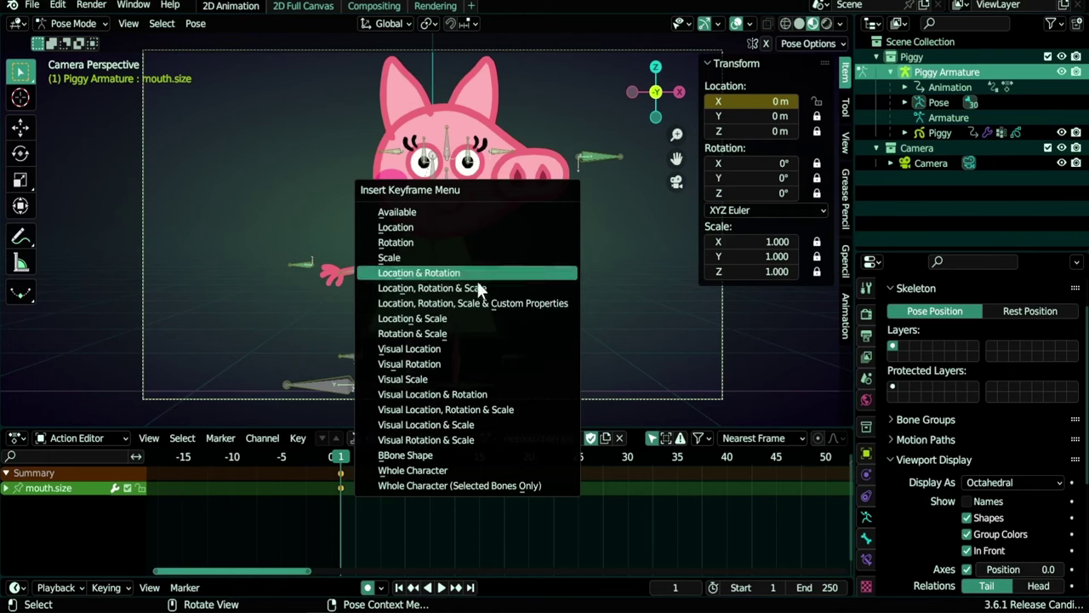
Key the mouth.size bone's location and create a new action named walk.cycle
click(414, 228)
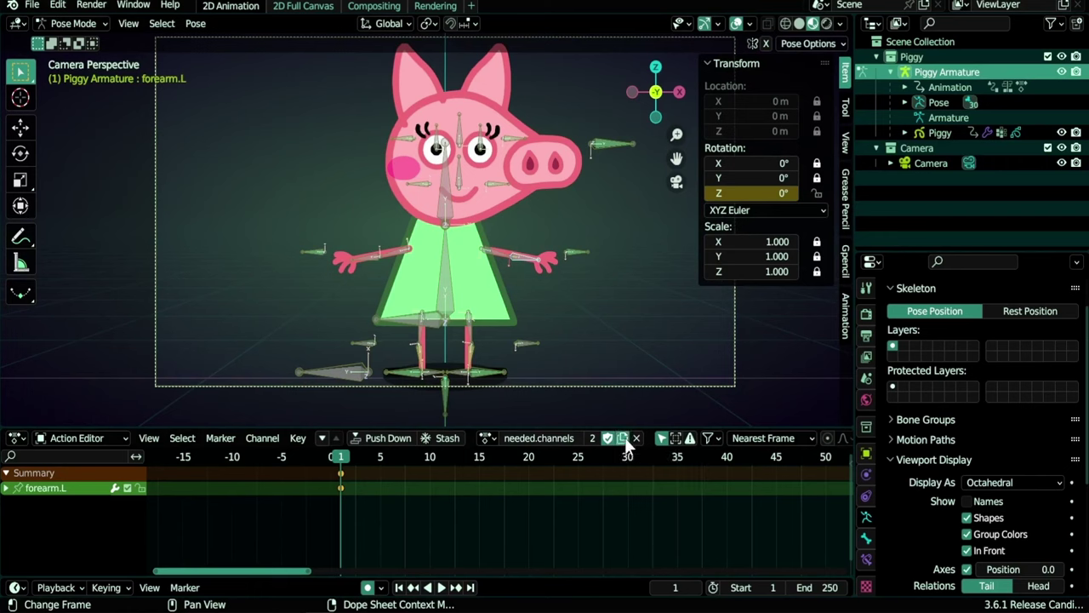
click(624, 437)
click(568, 438)
text(walk.cycle)
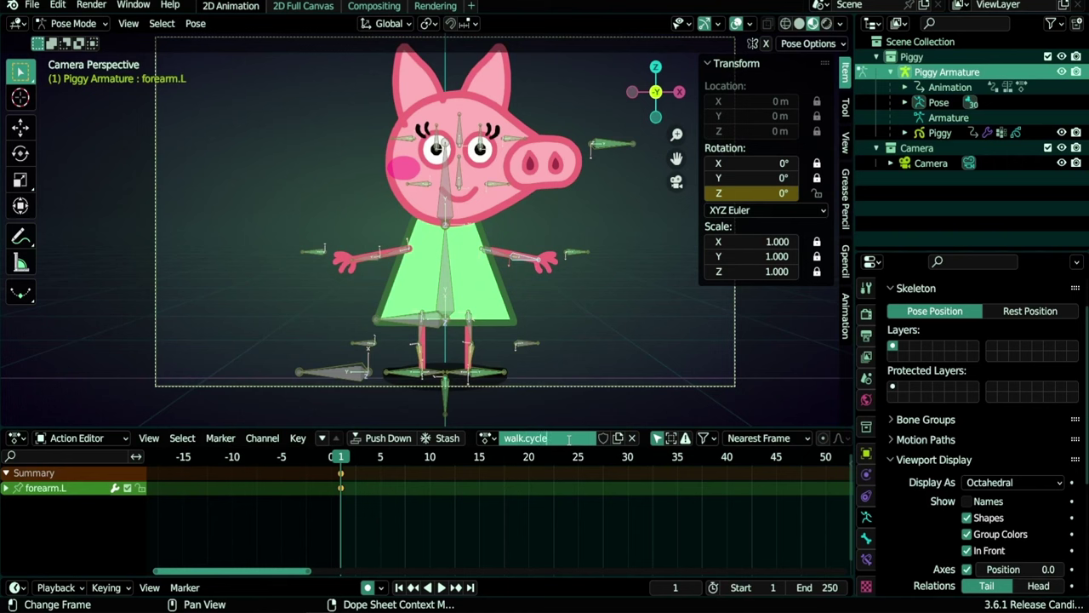
key(Return)
Give walk.cycle a fake user, then move ik.L and rotate it 11.362°
click(590, 435)
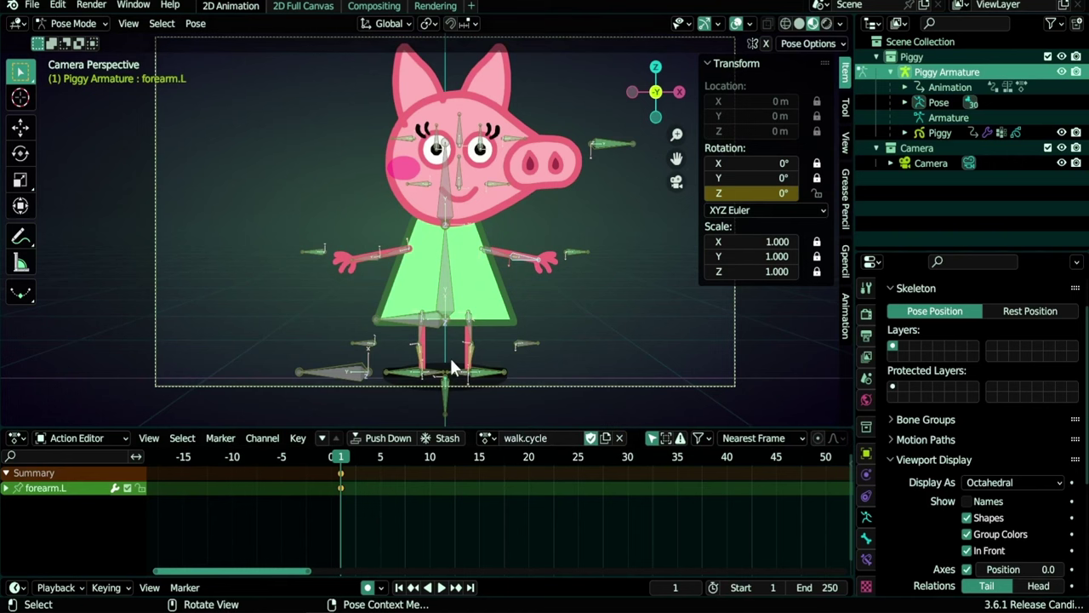
scroll(451, 364, up, 8)
click(484, 344)
key(g)
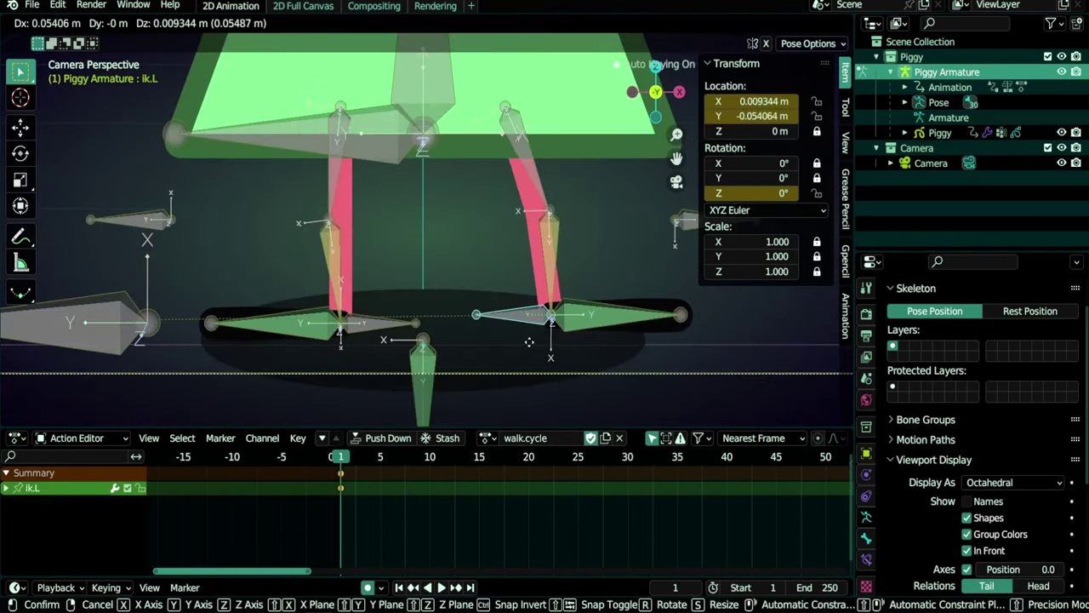
click(513, 356)
key(r)
click(511, 357)
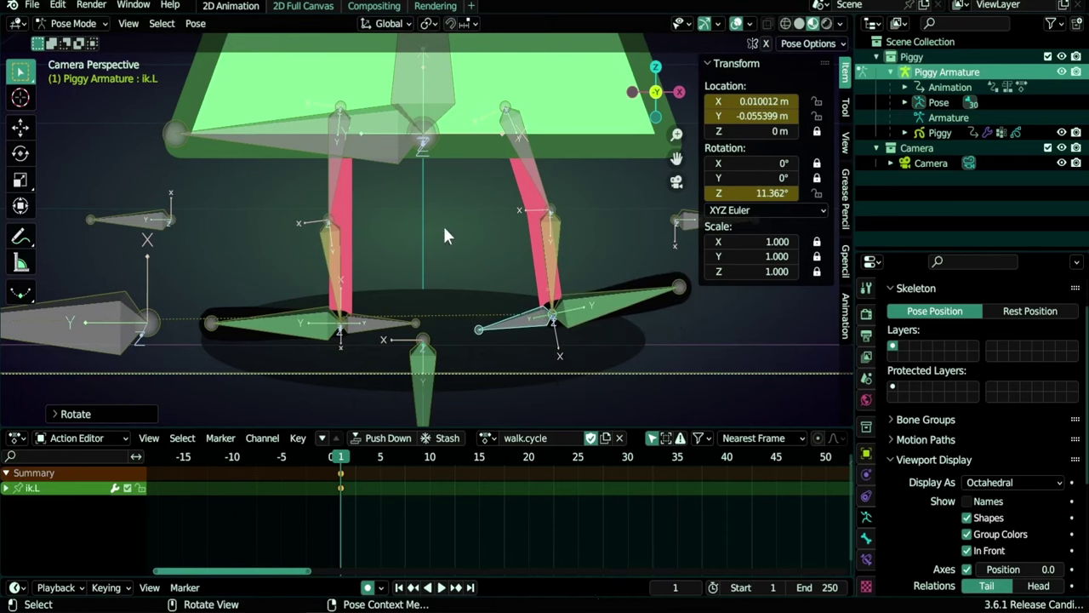
Lower body.root vertically along Z and readjust the ik.L foot control
click(393, 164)
key(g)
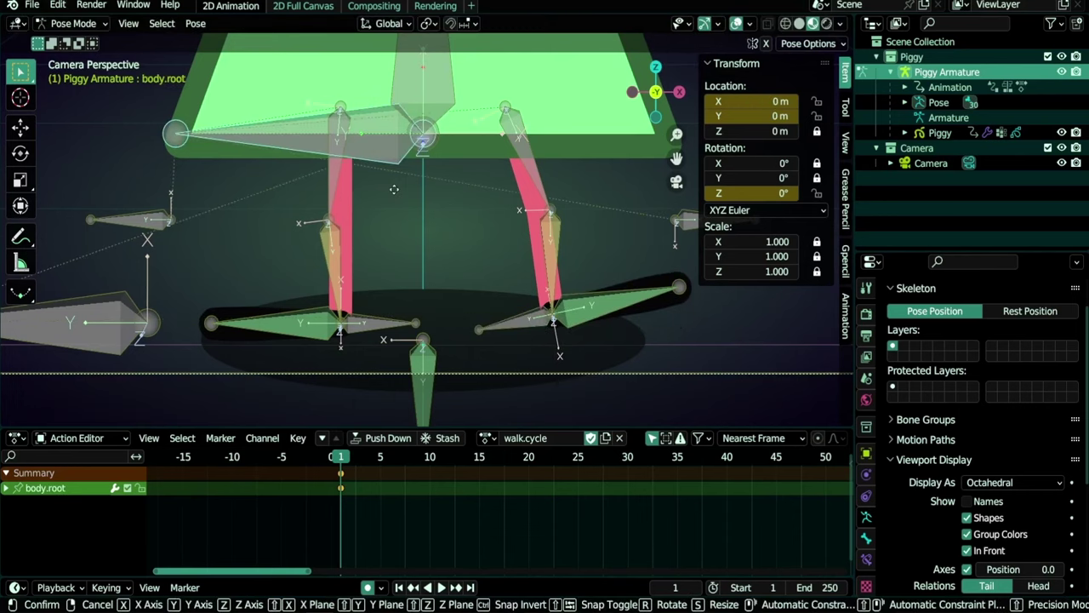
key(z)
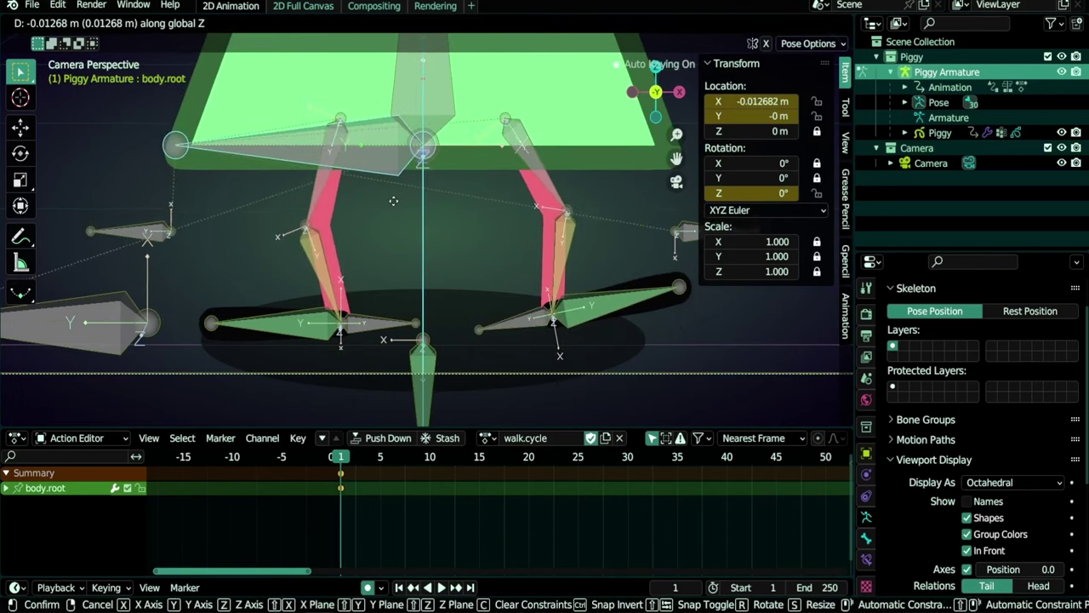
click(394, 203)
click(521, 337)
key(g)
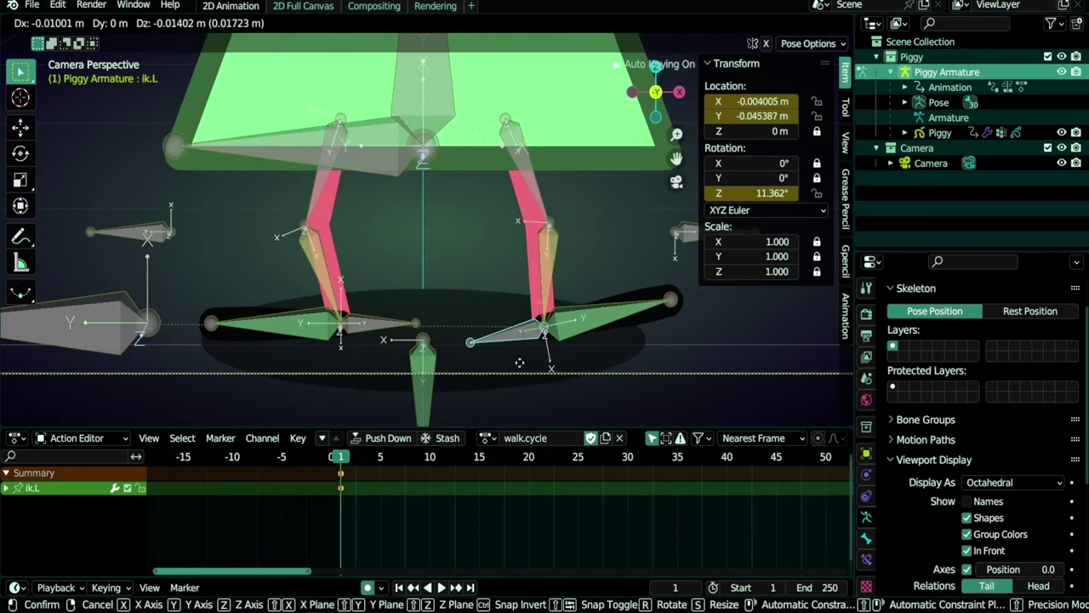
click(515, 364)
scroll(564, 340, up, 3)
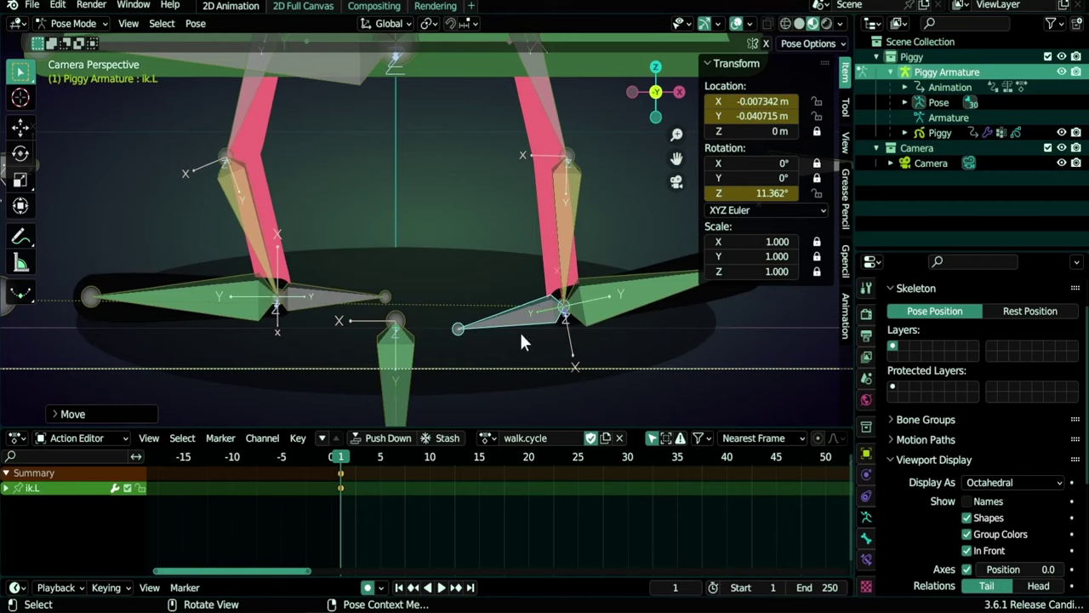
scroll(450, 292, down, 5)
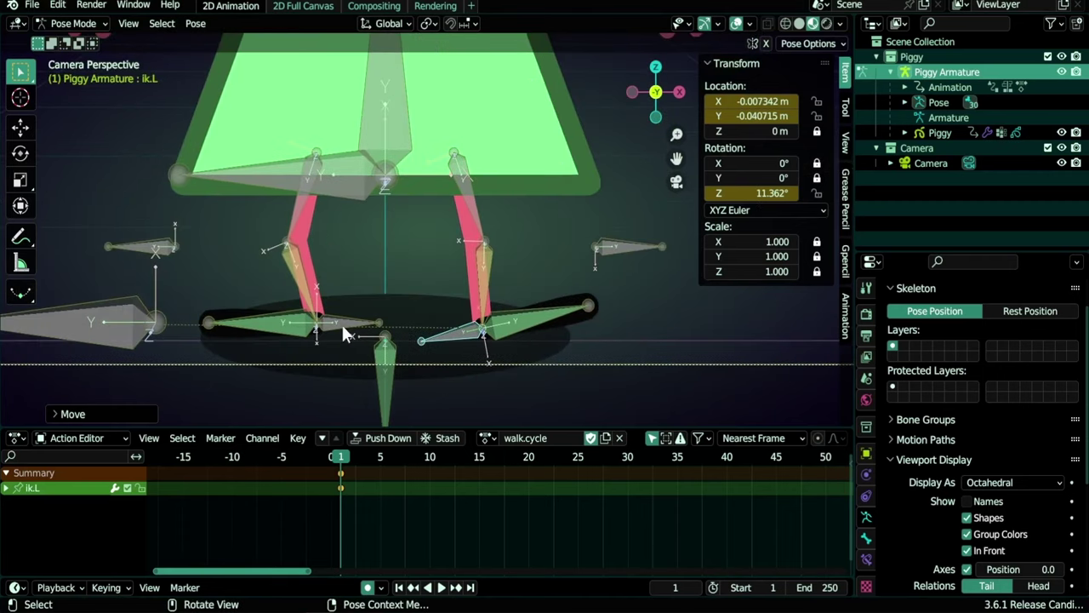
Move the pole.R and pole.L knee targets along Y to bend the knees
click(149, 257)
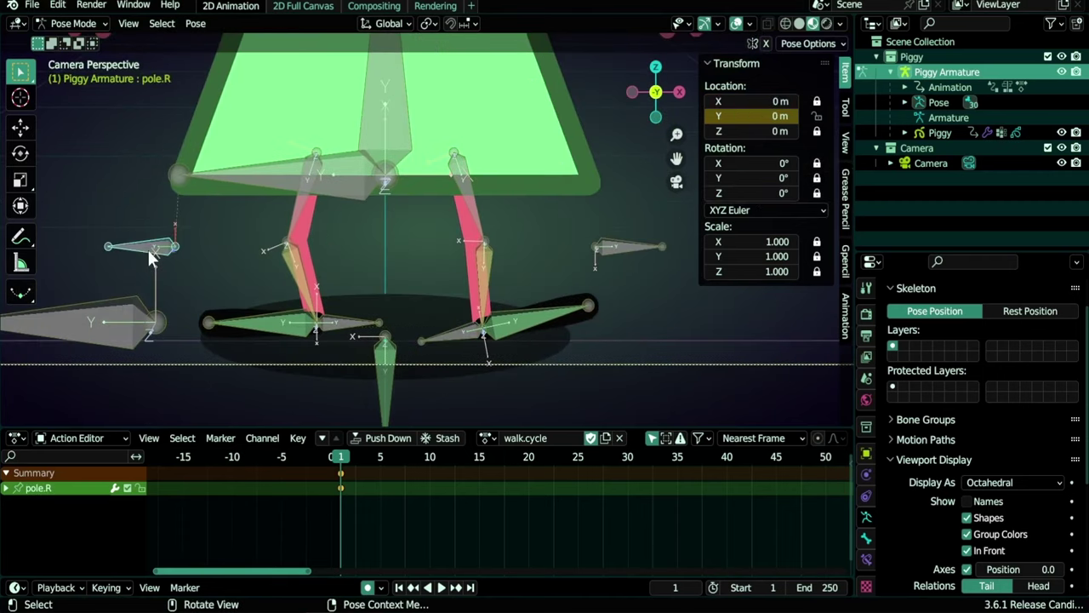
key(g)
key(y)
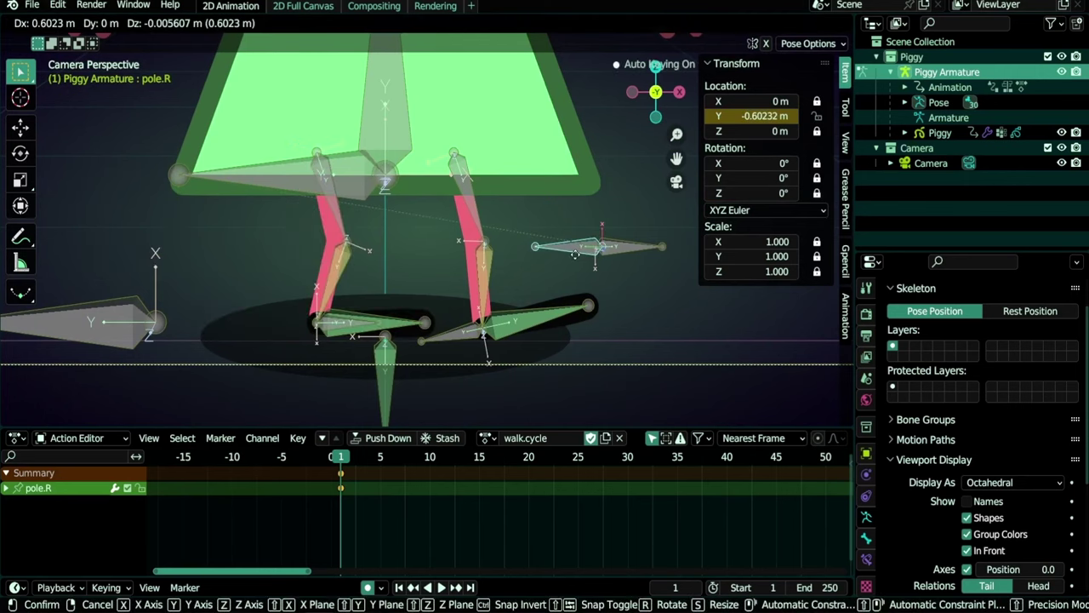
click(574, 251)
click(614, 264)
key(g)
key(y)
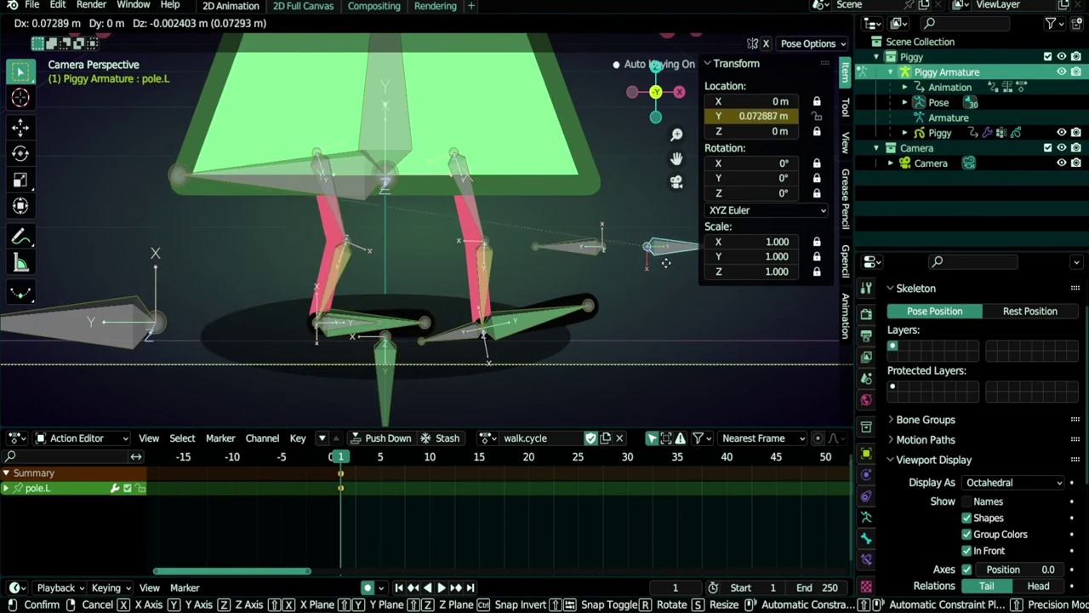
click(646, 263)
Reposition the ik.R foot control and give it a small rotation
click(341, 330)
scroll(339, 328, up, 4)
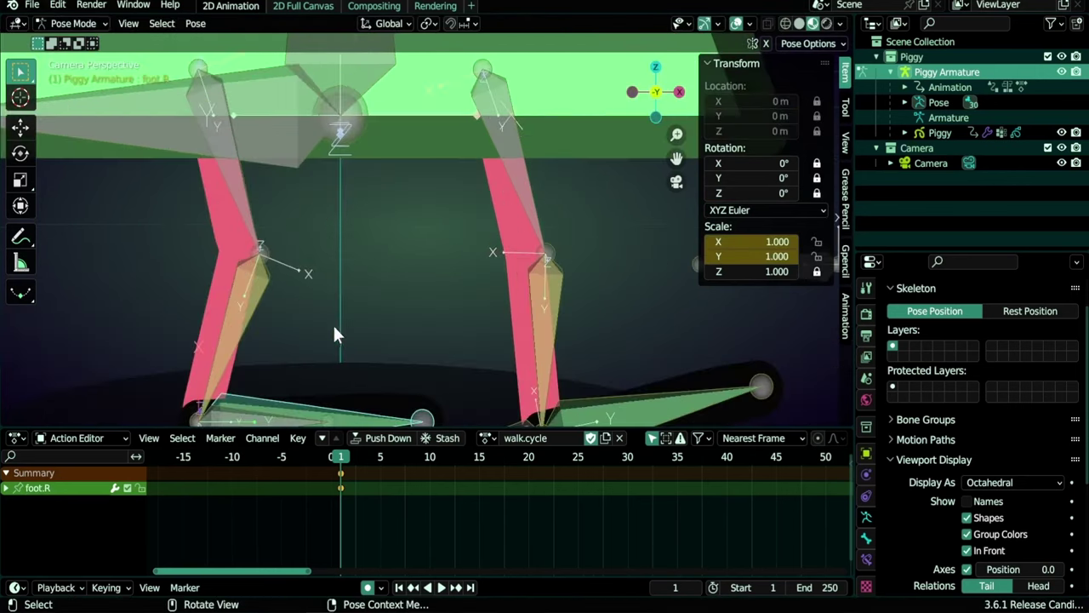
scroll(332, 323, down, 2)
shift+middle_drag(332, 323, 457, 221)
click(377, 309)
shift+middle_drag(380, 319, 418, 335)
key(g)
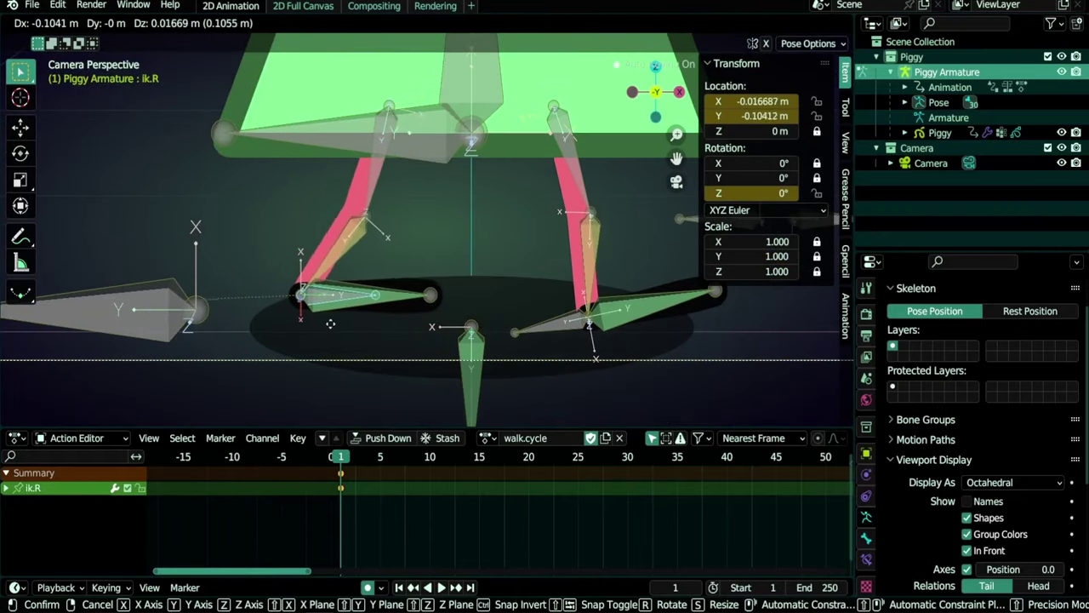
click(331, 321)
key(r)
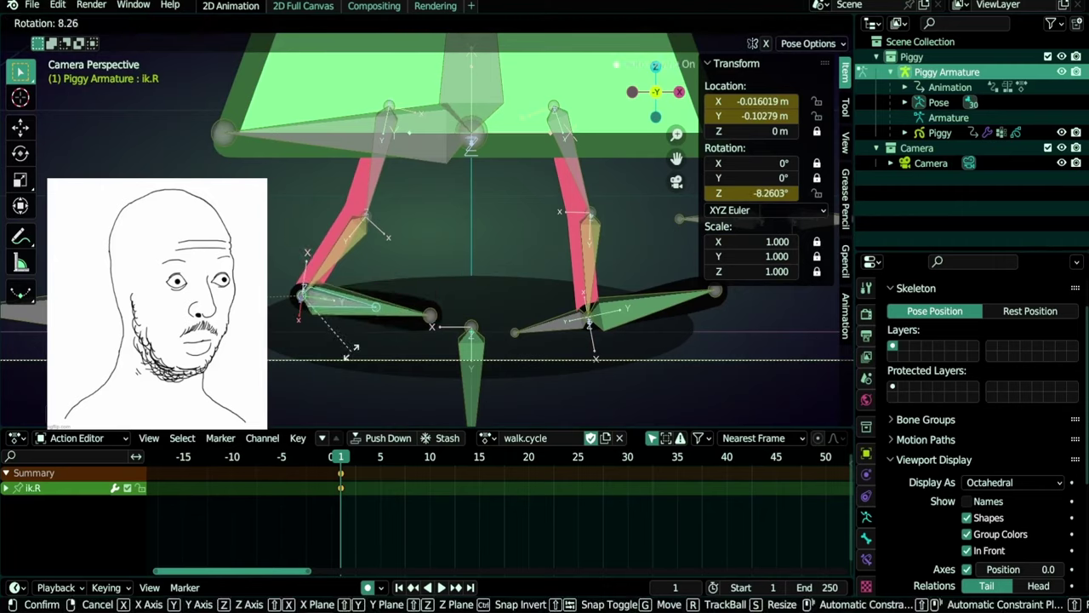
click(354, 347)
scroll(441, 307, down, 4)
shift+middle_drag(441, 307, 440, 307)
Swing arm.R back and rotate forearm.R by 22.199°
click(357, 165)
key(r)
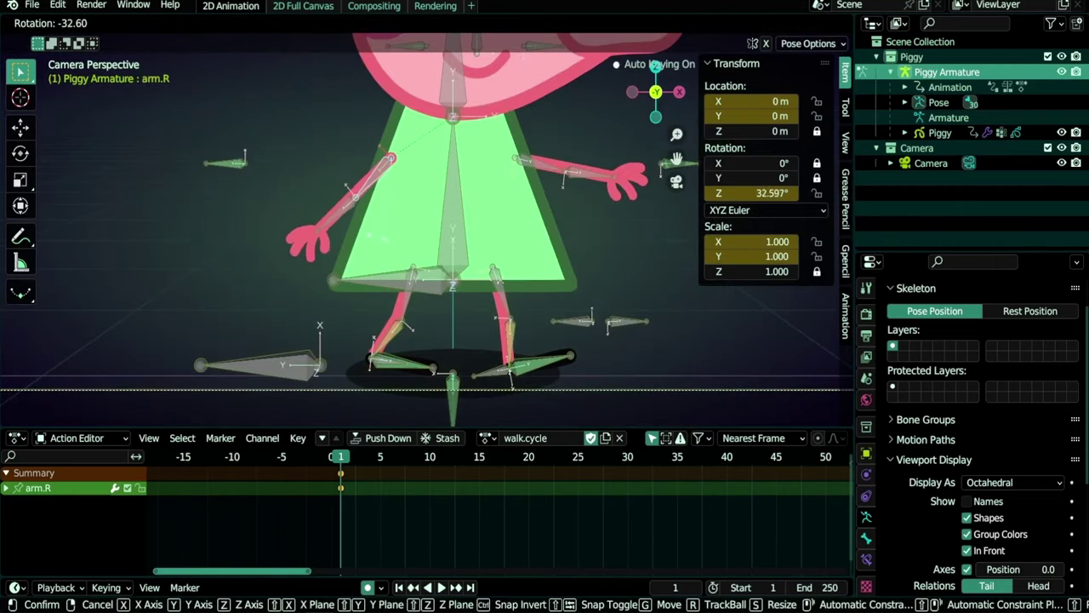
click(332, 238)
click(294, 272)
key(r)
click(315, 281)
shift+middle_drag(468, 217, 391, 298)
scroll(461, 270, up, 3)
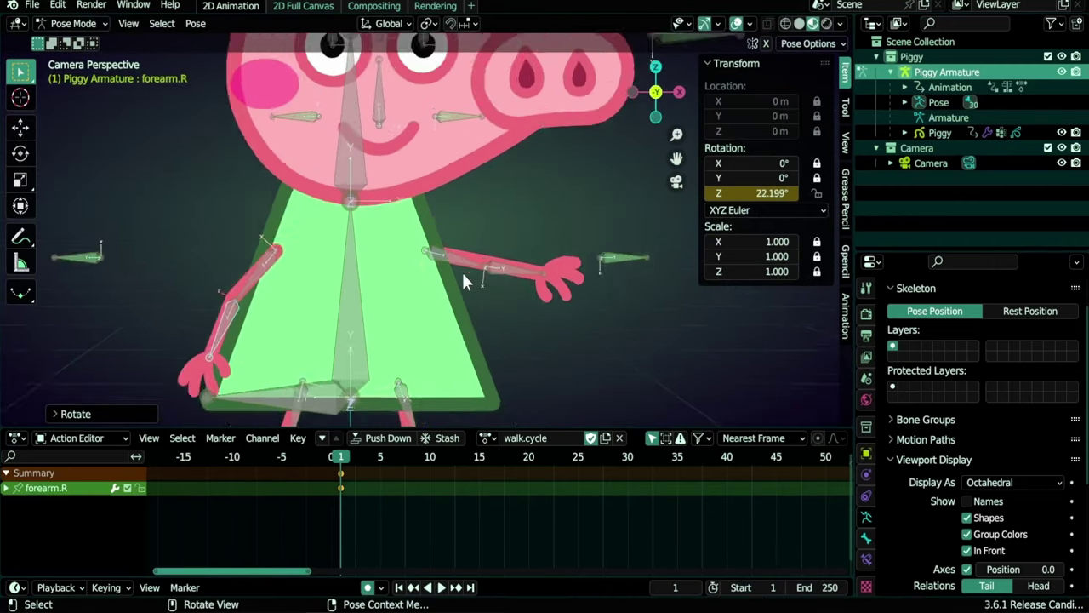
scroll(447, 276, up, 2)
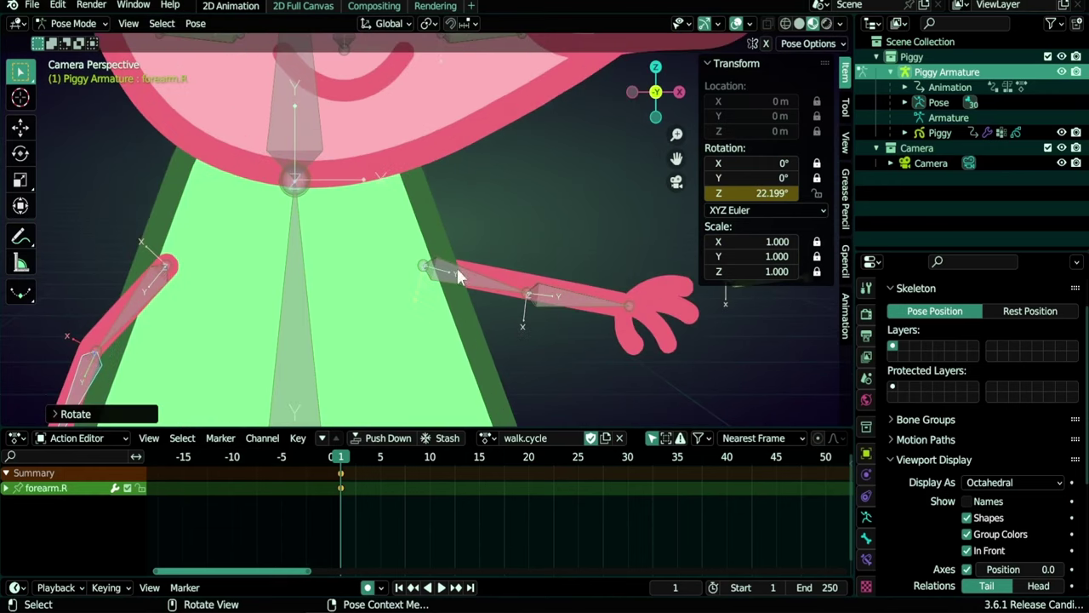
Flip arm.L with X scale -1, rotate it down, and rotate forearm.L -27.21°
click(460, 277)
scroll(423, 321, up, 2)
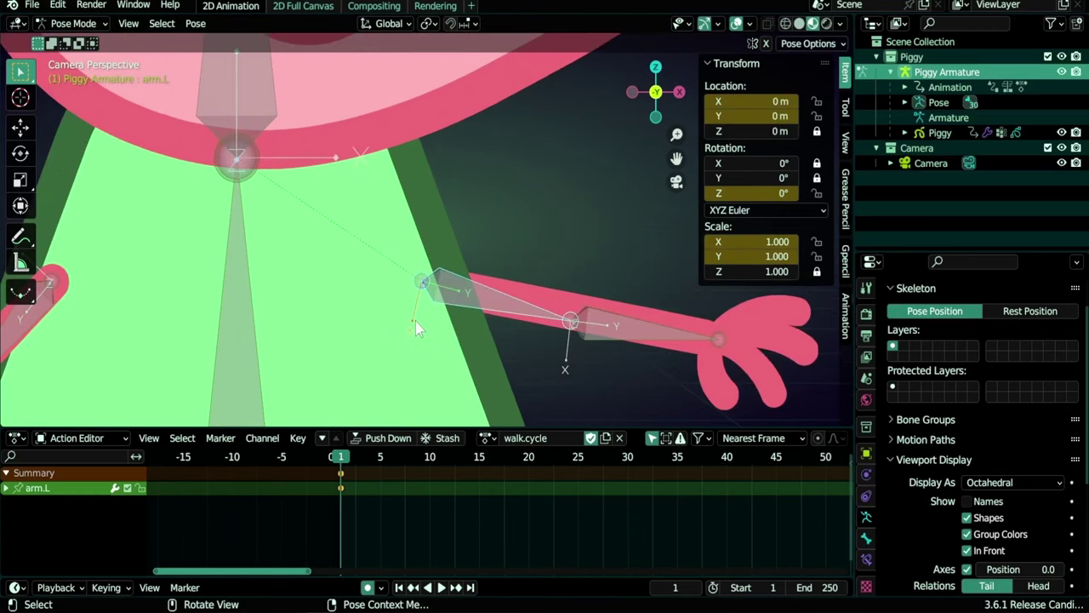
click(758, 242)
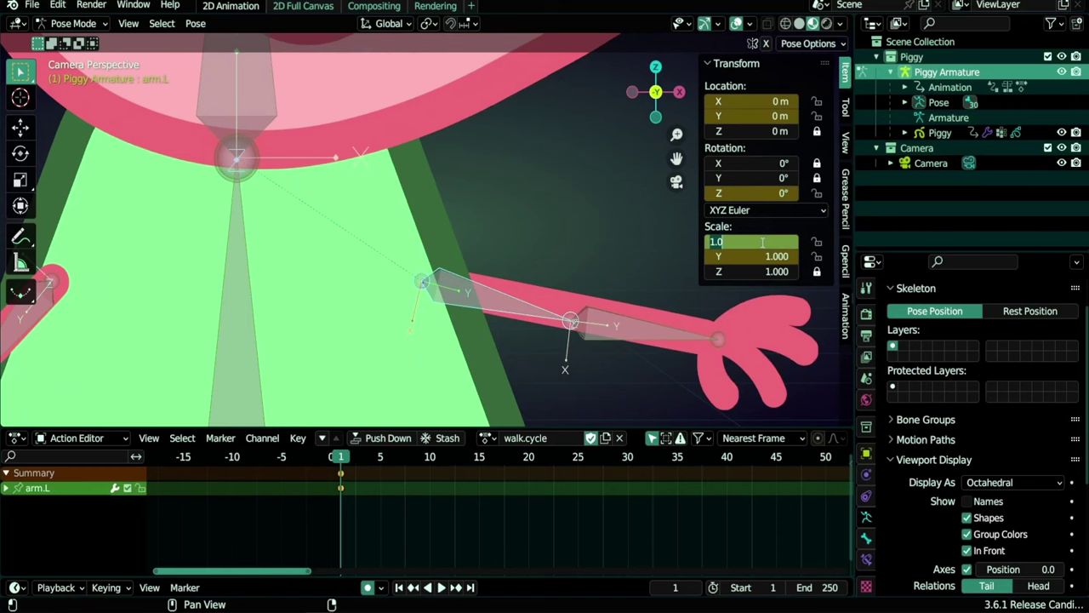
text(-1)
key(Return)
key(Home)
key(r)
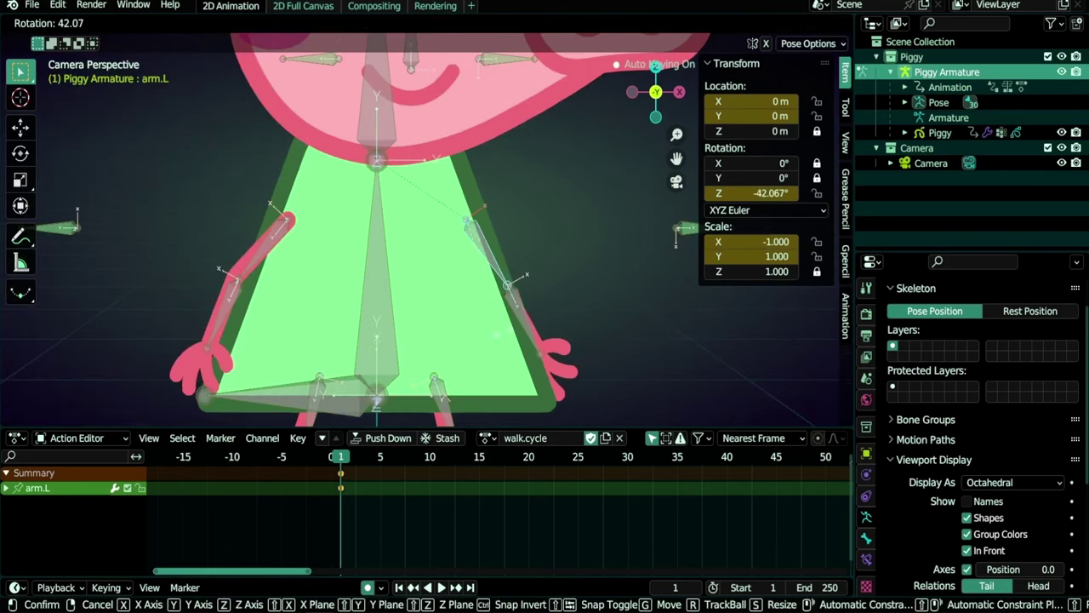
click(479, 209)
click(523, 317)
key(r)
click(459, 318)
Select every bone and key the whole pose at frame 1
key(Home)
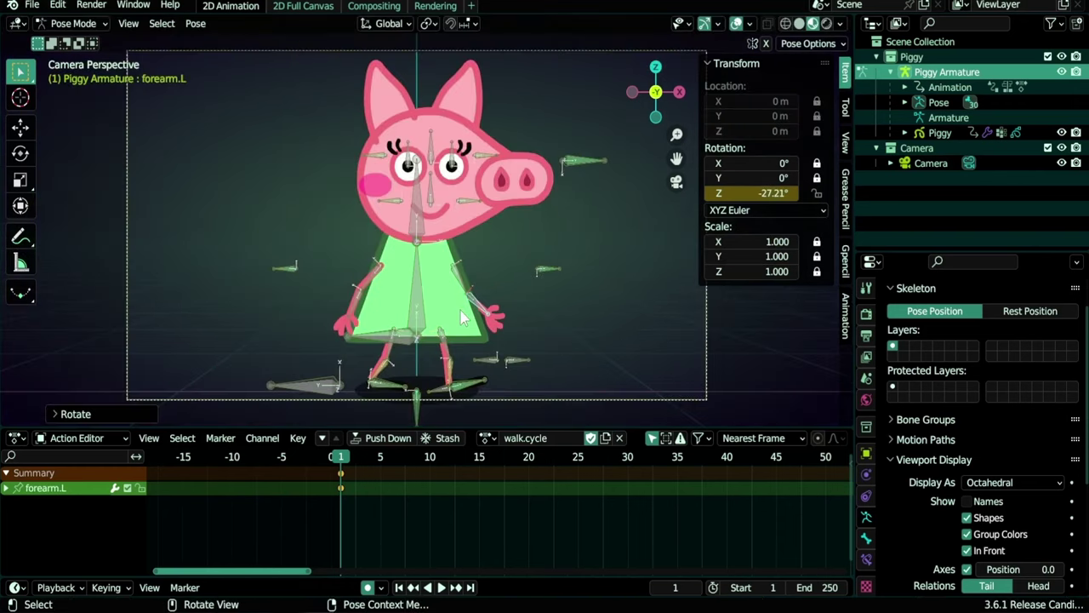
key(a)
key(i)
drag(319, 457, 441, 467)
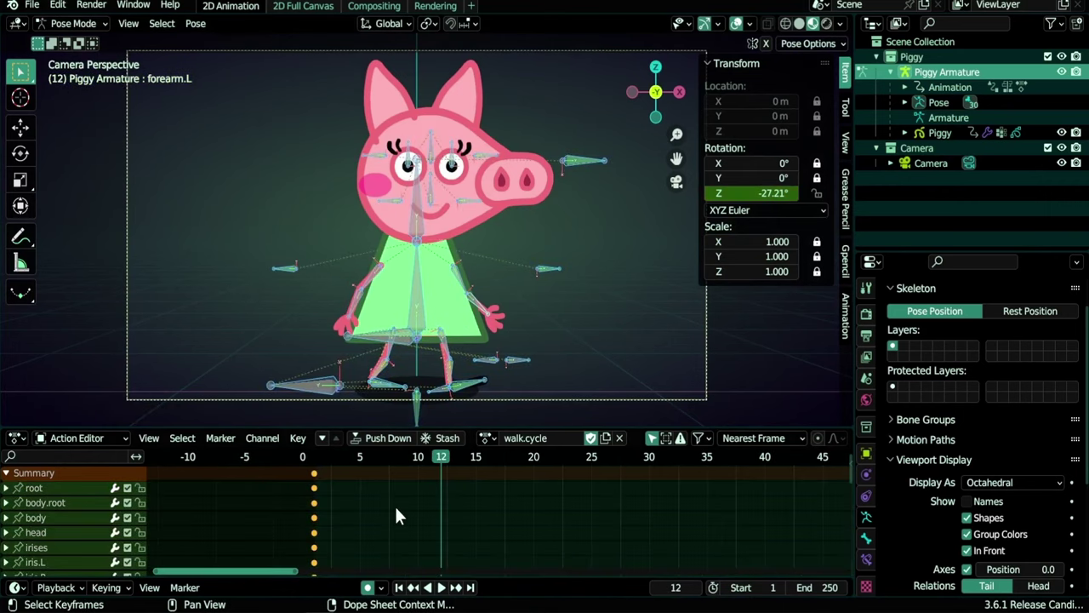
Select the frame-1 Summary key column and duplicate it to frame 12
click(395, 508)
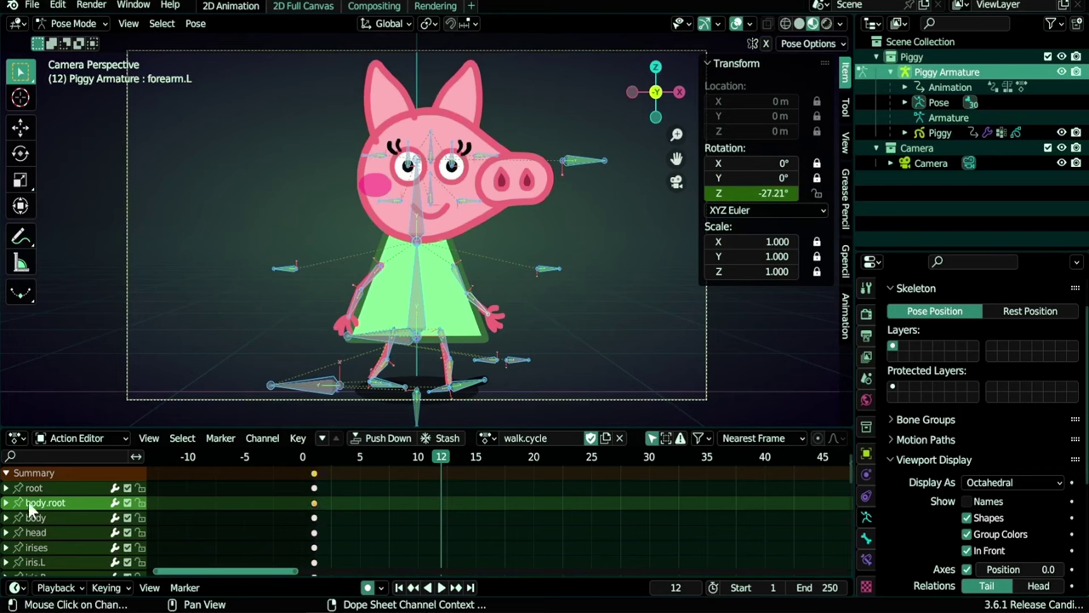
click(315, 474)
mouse_move(351, 527)
middle_down()
mouse_move(382, 508)
mouse_move(353, 516)
middle_up()
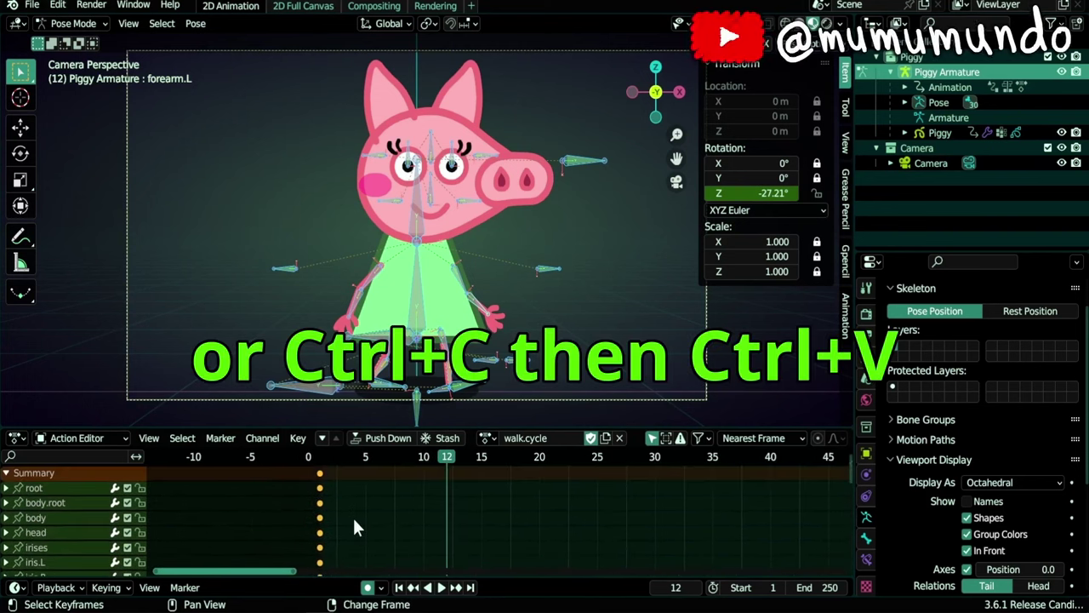
key(shift+d)
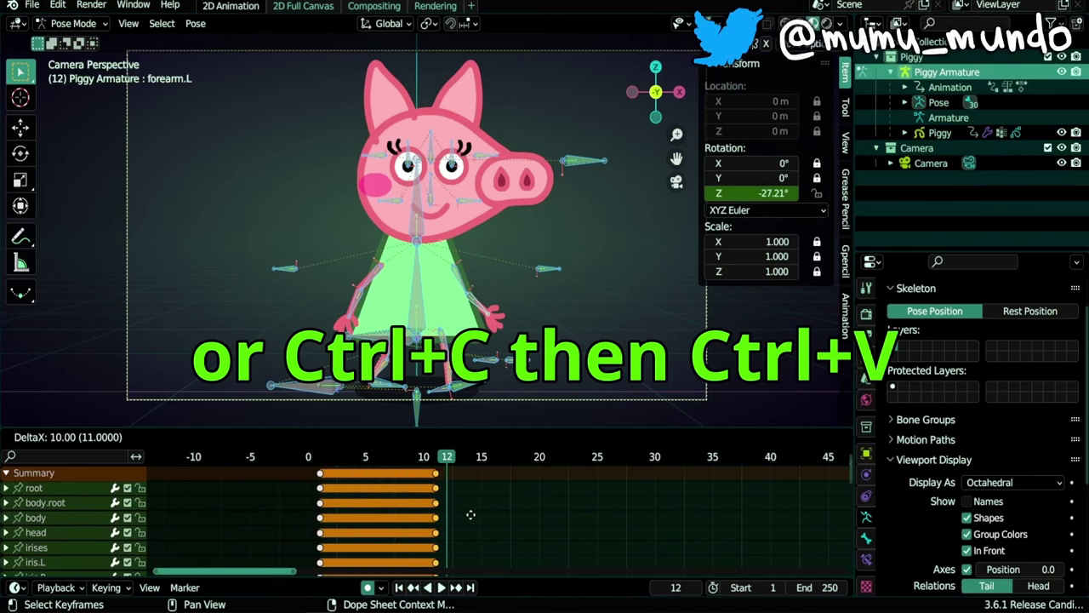
click(488, 496)
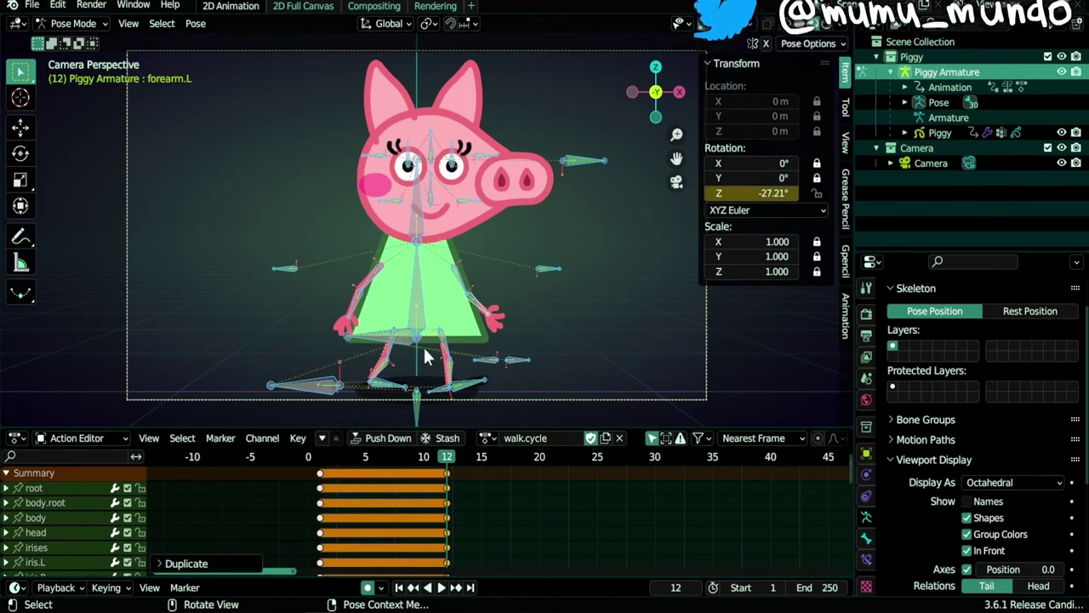
scroll(430, 362, up, 2)
shift+scroll(430, 362, down, 3)
At frame 12, rotate arm.R to 105.28° and move it, then rotate and nudge arm.L
shift+scroll(428, 356, down, 3)
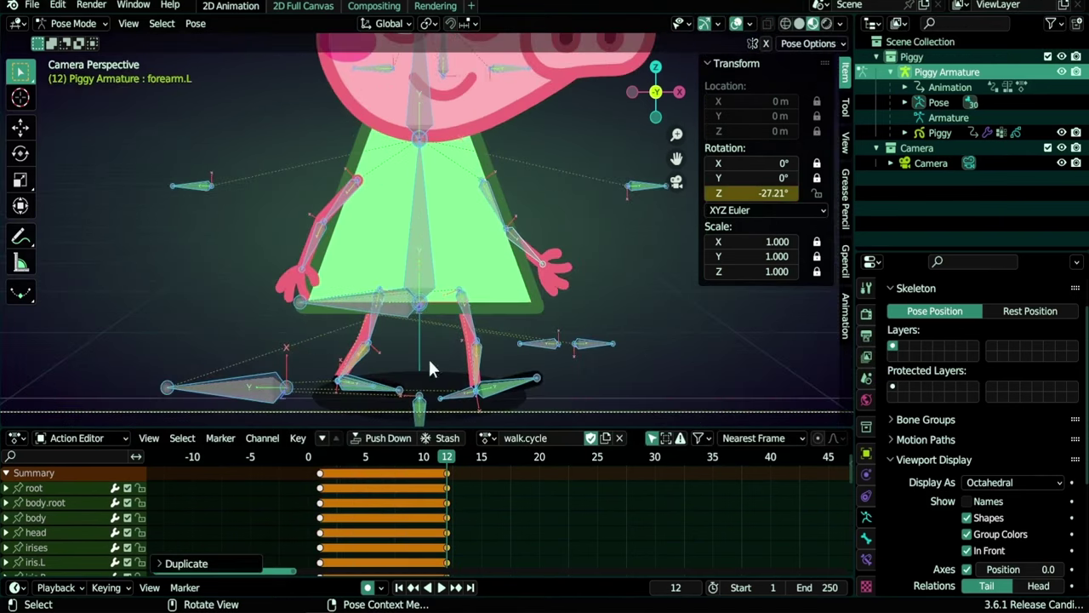
click(351, 217)
key(r)
click(408, 243)
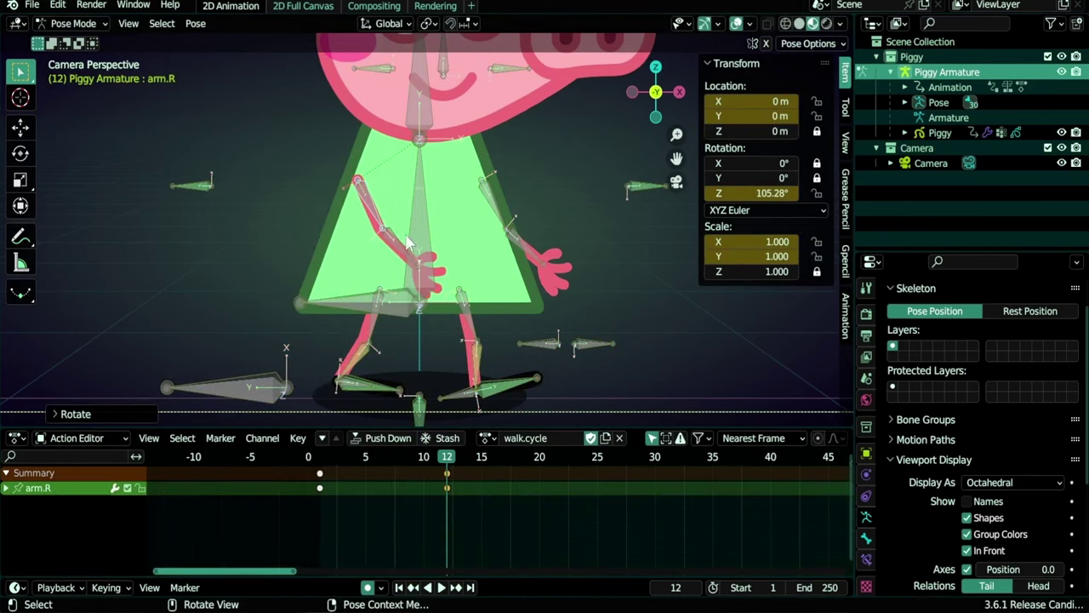
key(g)
click(398, 246)
click(486, 204)
key(r)
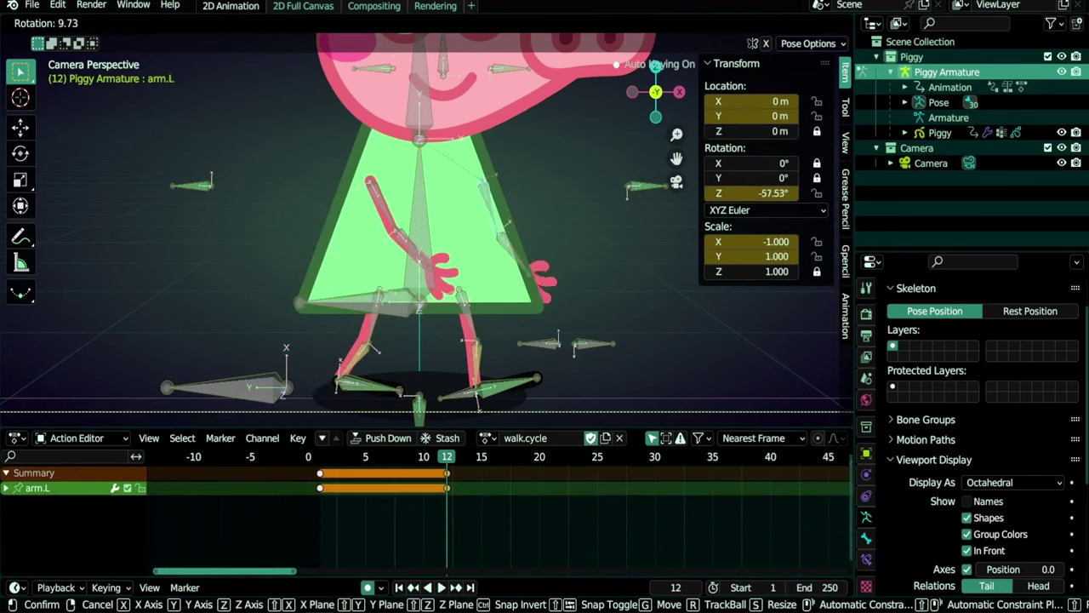
click(479, 249)
key(g)
click(479, 249)
scroll(415, 295, up, 2)
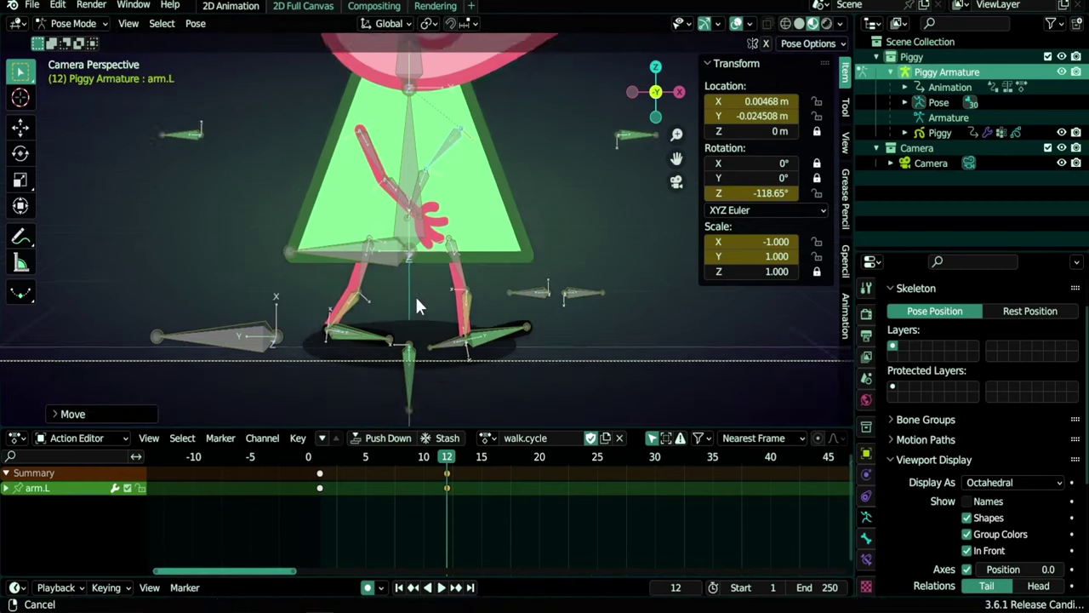
Spread the legs along X: right thigh and ik.R rightwards, left thigh and ik.L leftwards
click(300, 374)
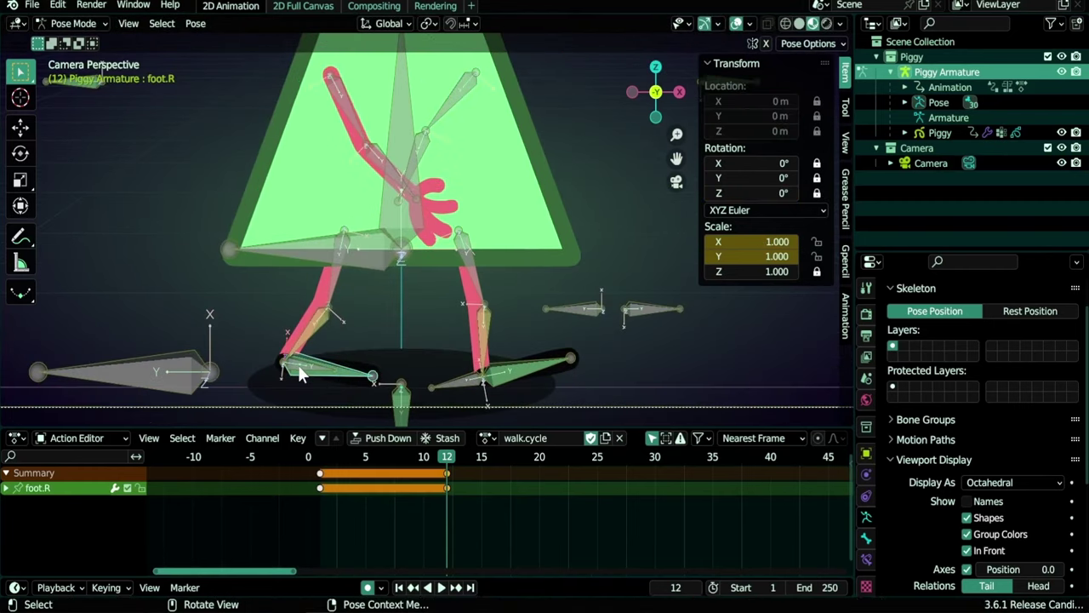
click(299, 374)
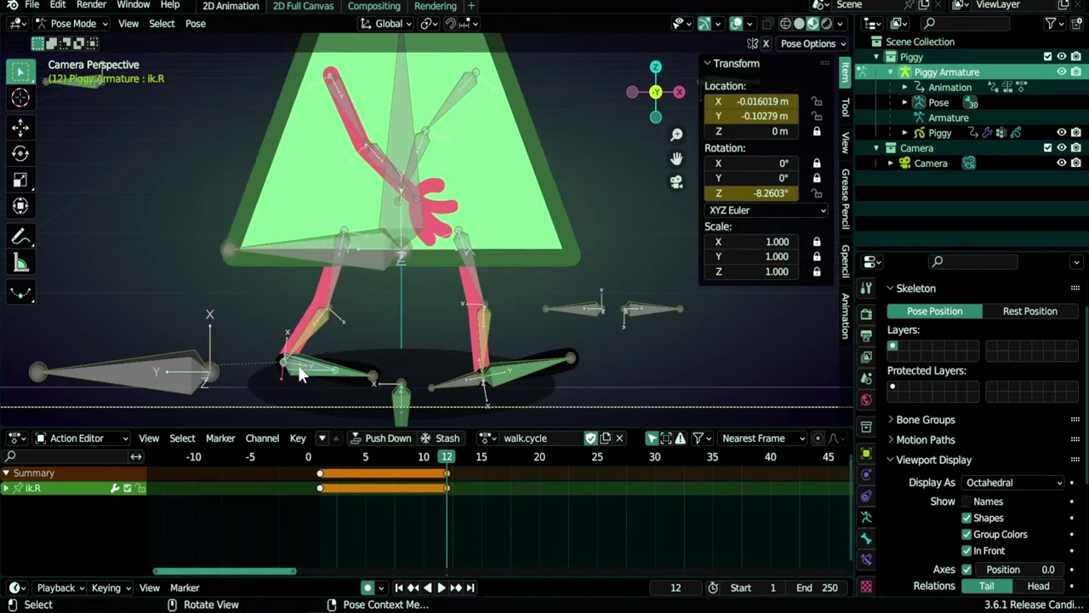
shift+click(331, 277)
key(g)
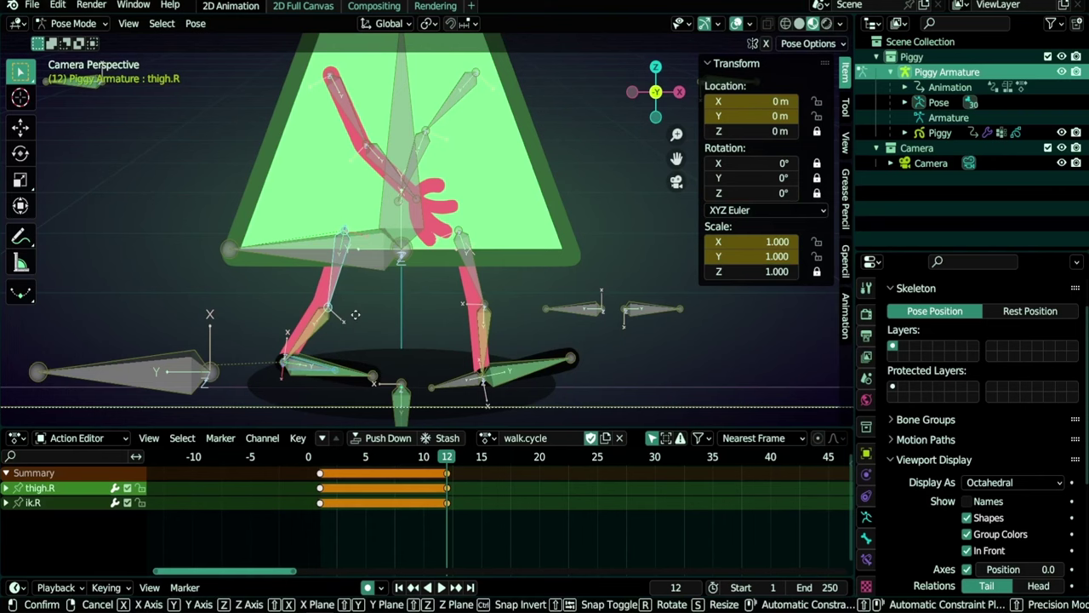
key(x)
click(608, 315)
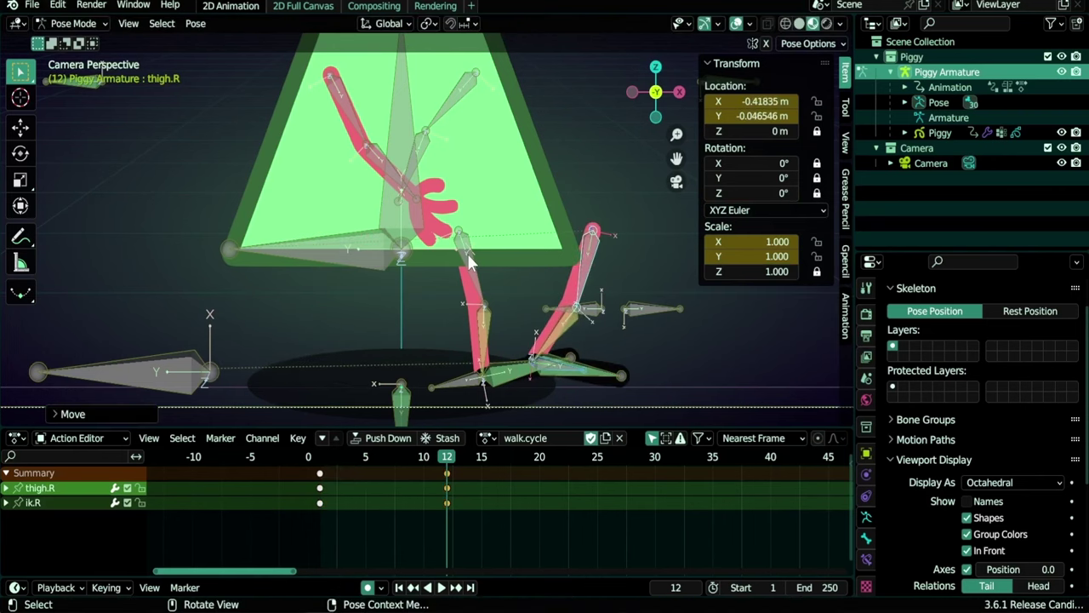
click(468, 260)
shift+click(522, 306)
key(g)
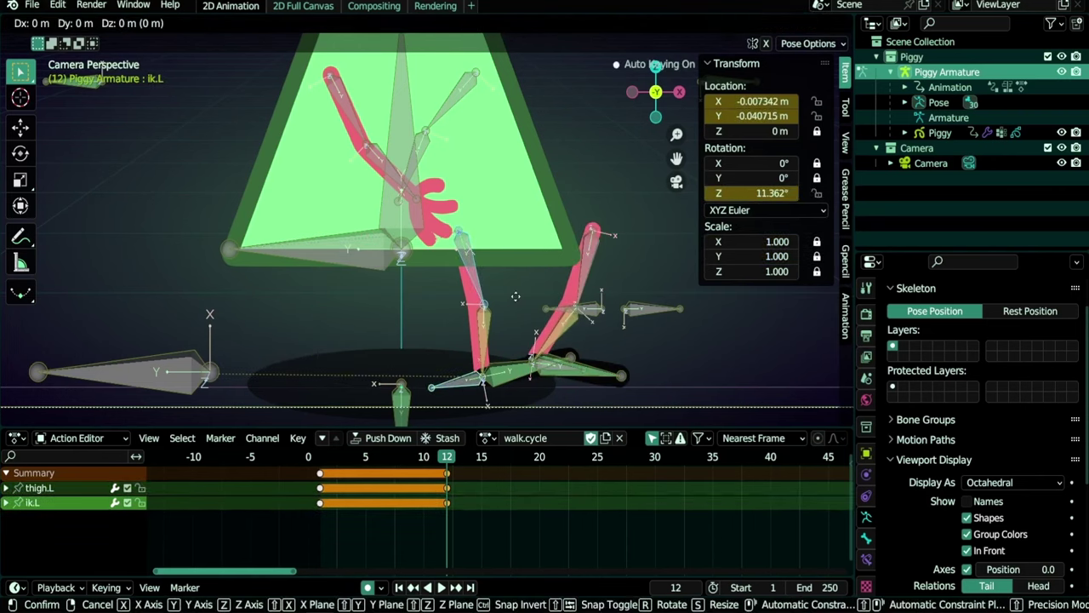
key(x)
click(384, 293)
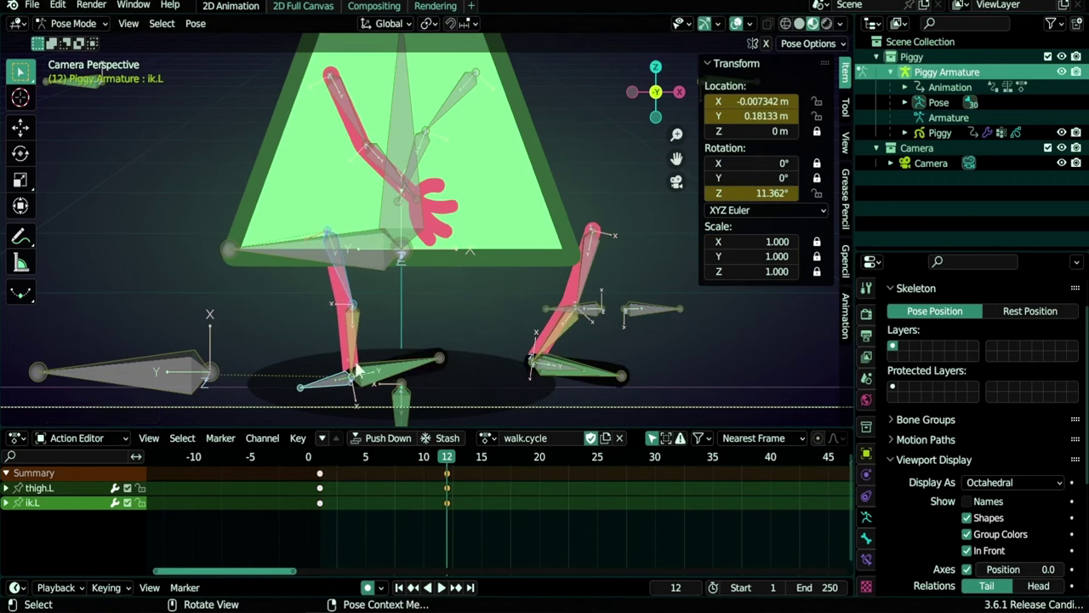
Compare with frame 1, then move and rotate the left foot IK control at frame 12
click(319, 456)
click(446, 456)
click(317, 387)
key(g)
click(245, 383)
key(r)
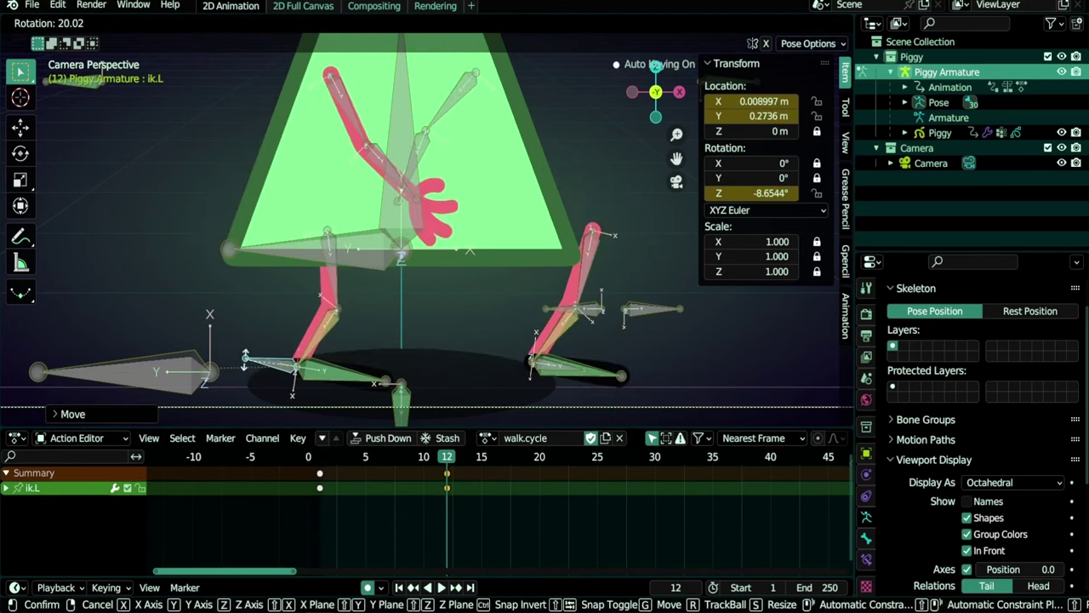
click(246, 360)
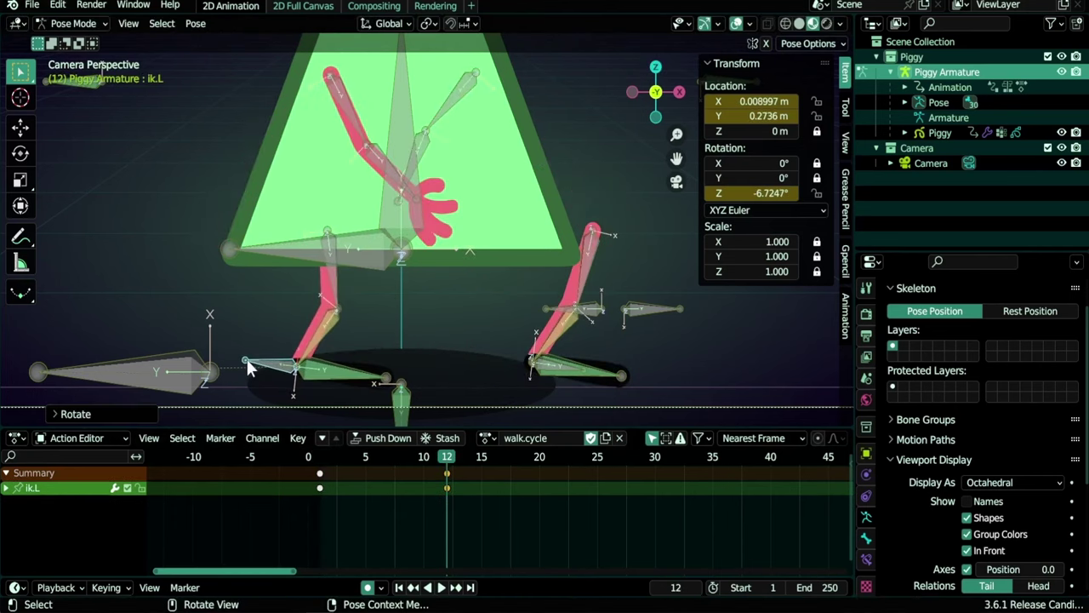
Step between the frame-1 and frame-12 keyframes and nudge the left thigh
key(shift+Left)
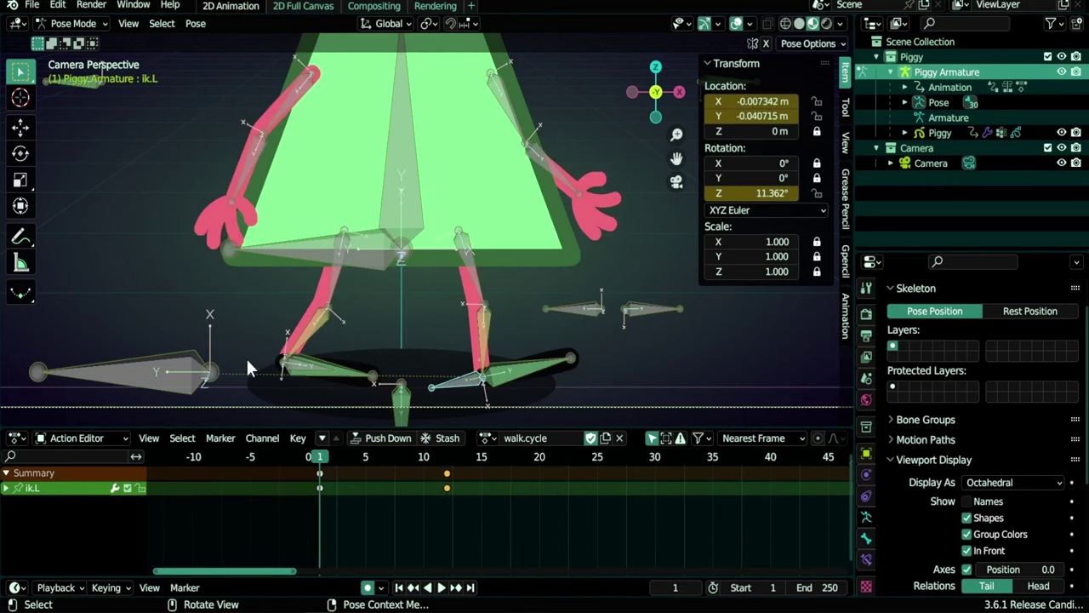
key(Down)
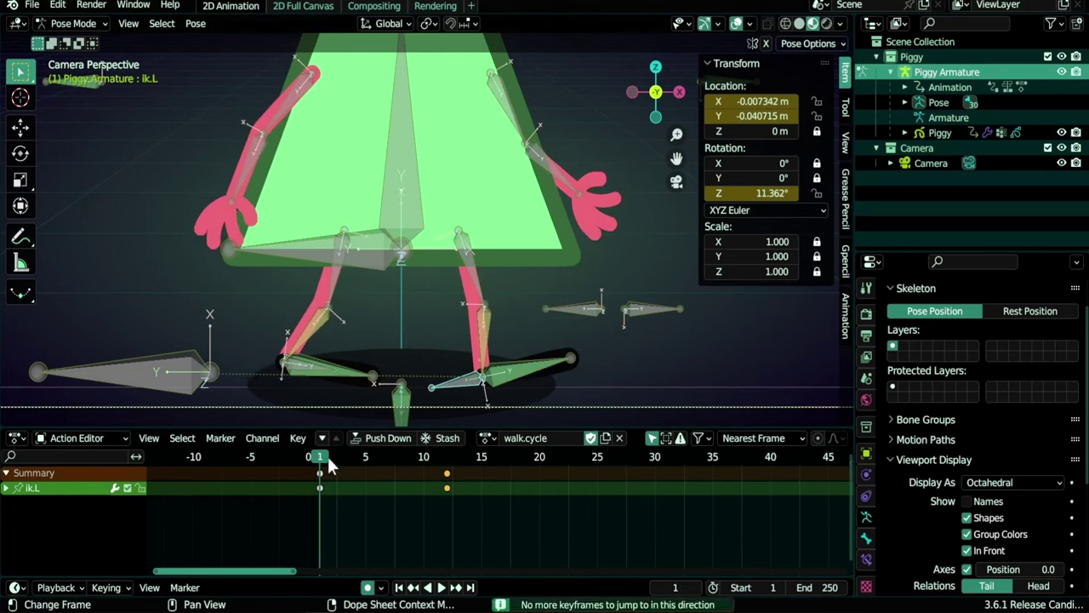
click(377, 291)
key(Up)
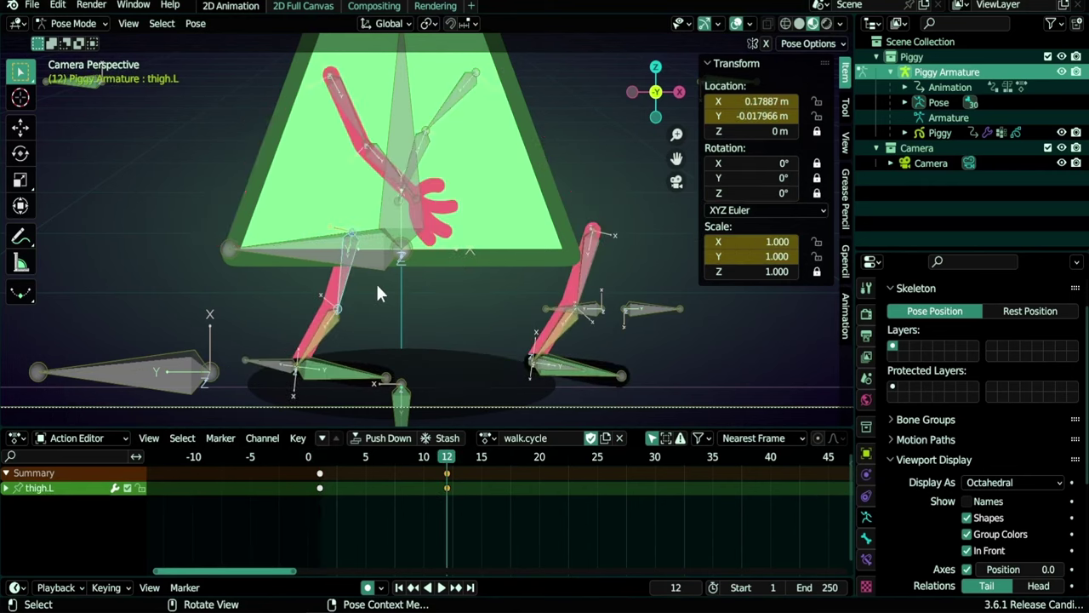
key(Up)
key(g)
click(370, 283)
Undo the thigh move and give the left foot a slight tilt
key(ctrl+z)
key(ctrl+z)
key(g)
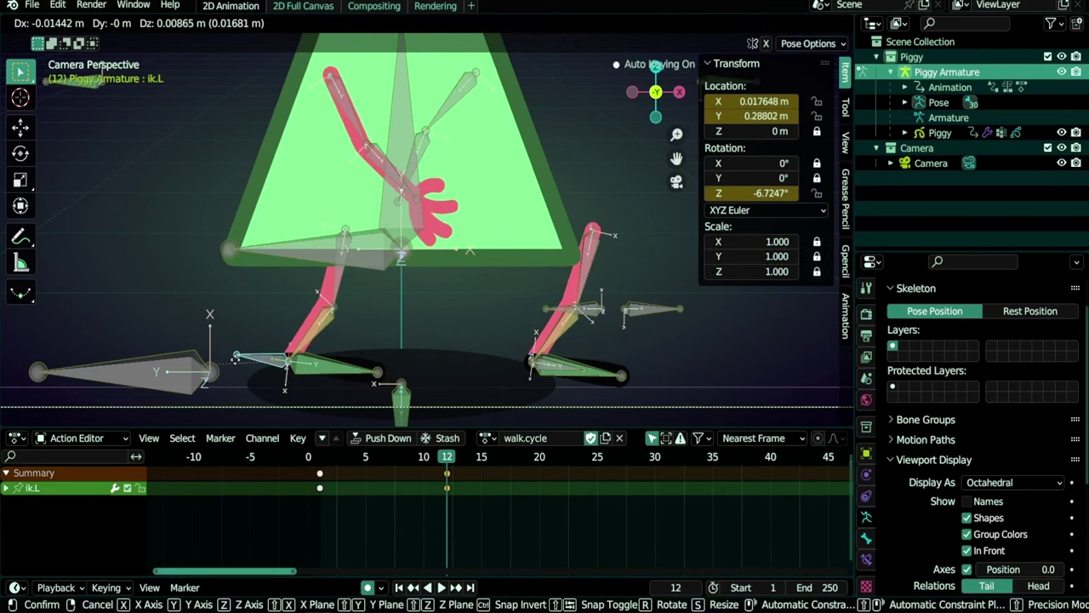
right_click(336, 344)
key(Up)
scroll(473, 245, up, 3)
key(r)
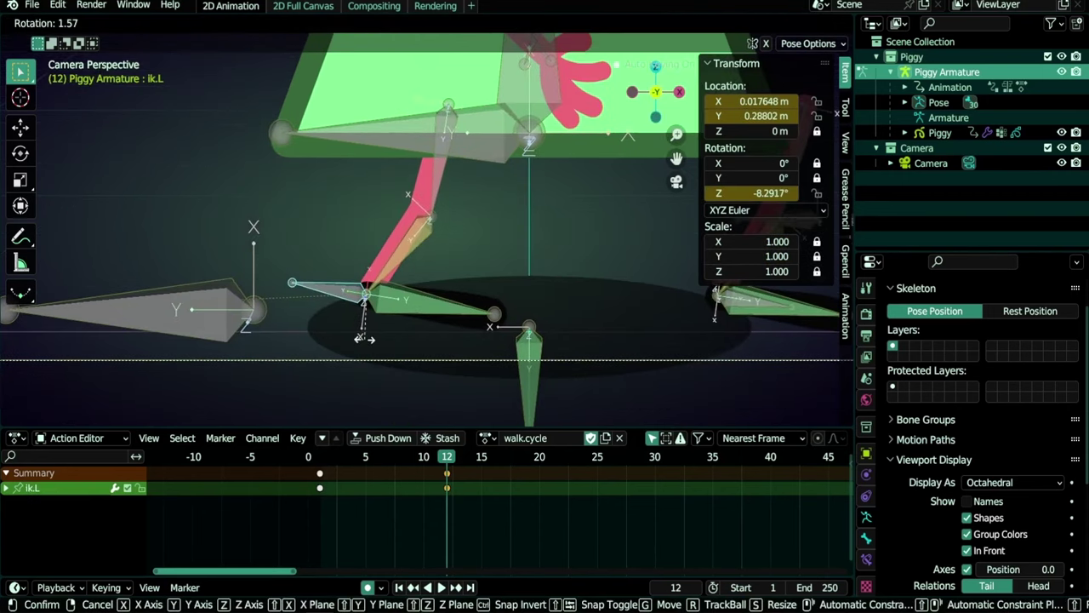
click(364, 337)
scroll(436, 384, down, 4)
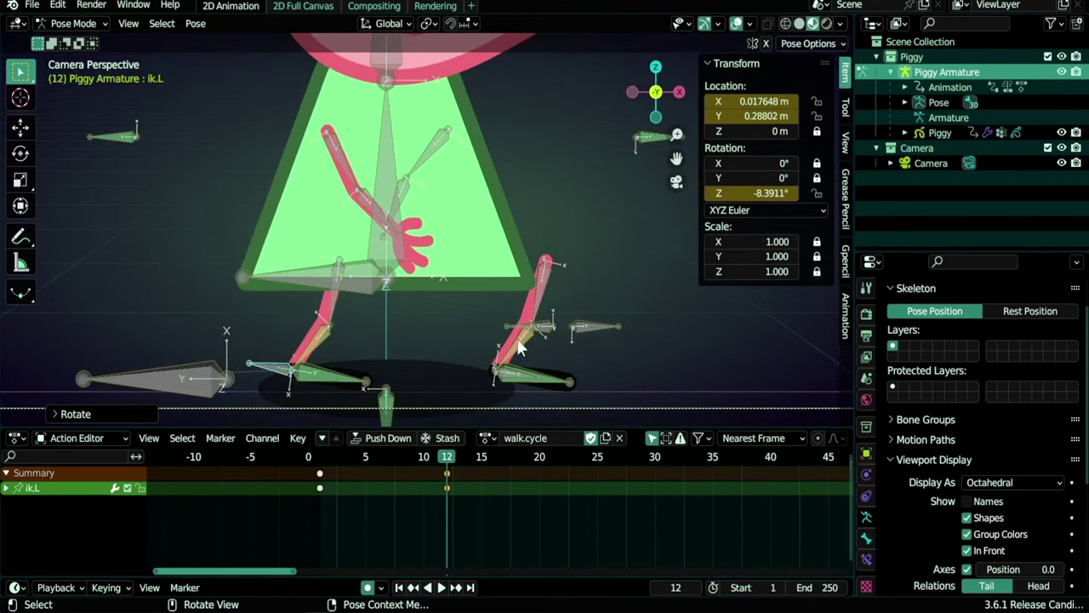
Select the right thigh, ik.R and foot.R bones with foot.R active, then clear keyframes
click(545, 279)
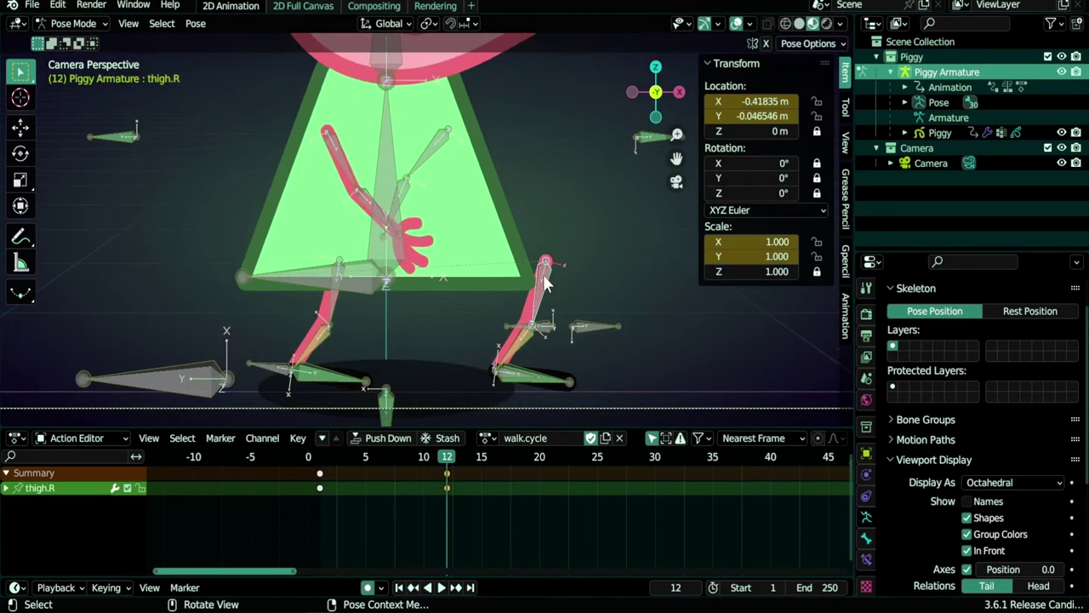
click(506, 378)
scroll(510, 378, up, 5)
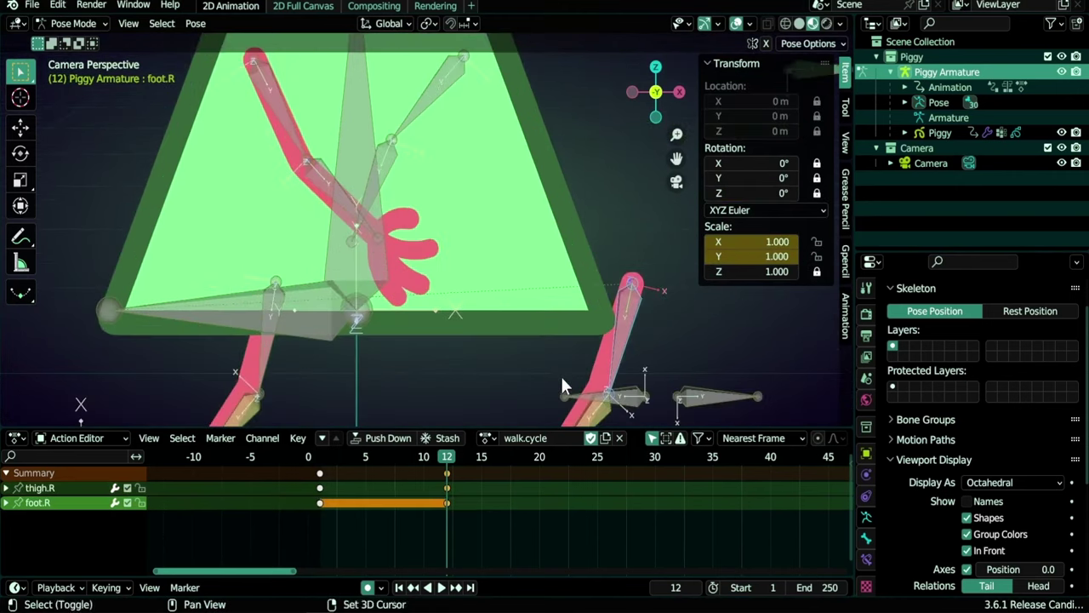
key(shift)
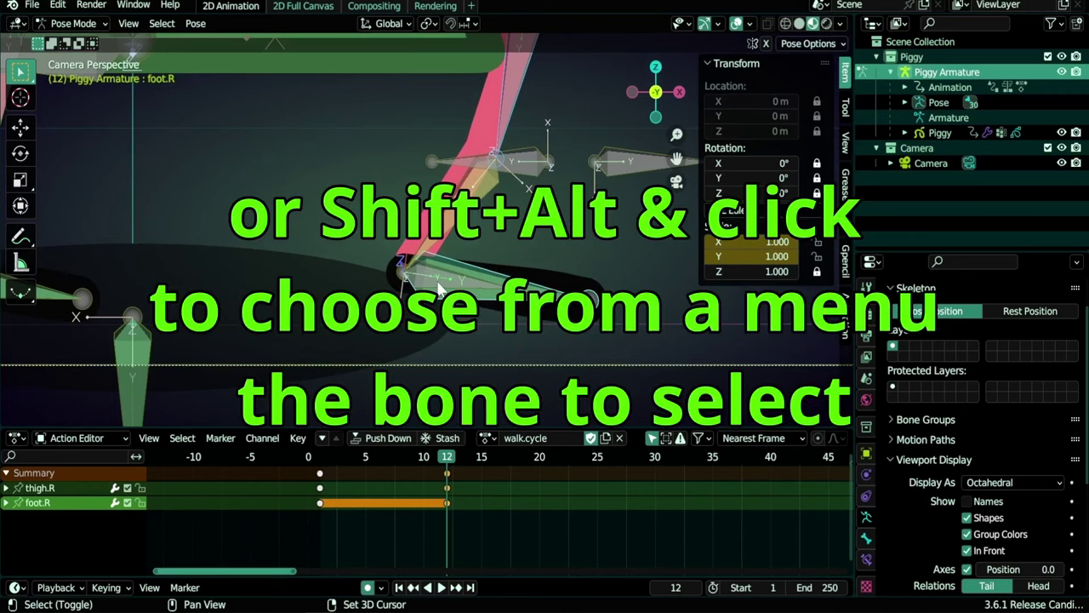
shift+click(438, 290)
scroll(437, 281, down, 5)
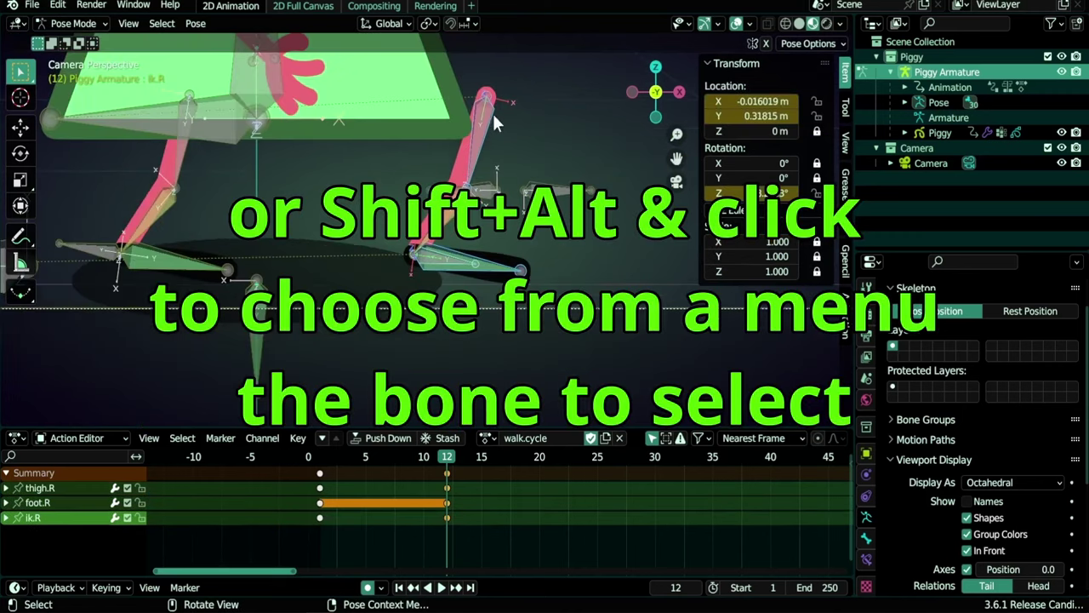
scroll(434, 253, up, 5)
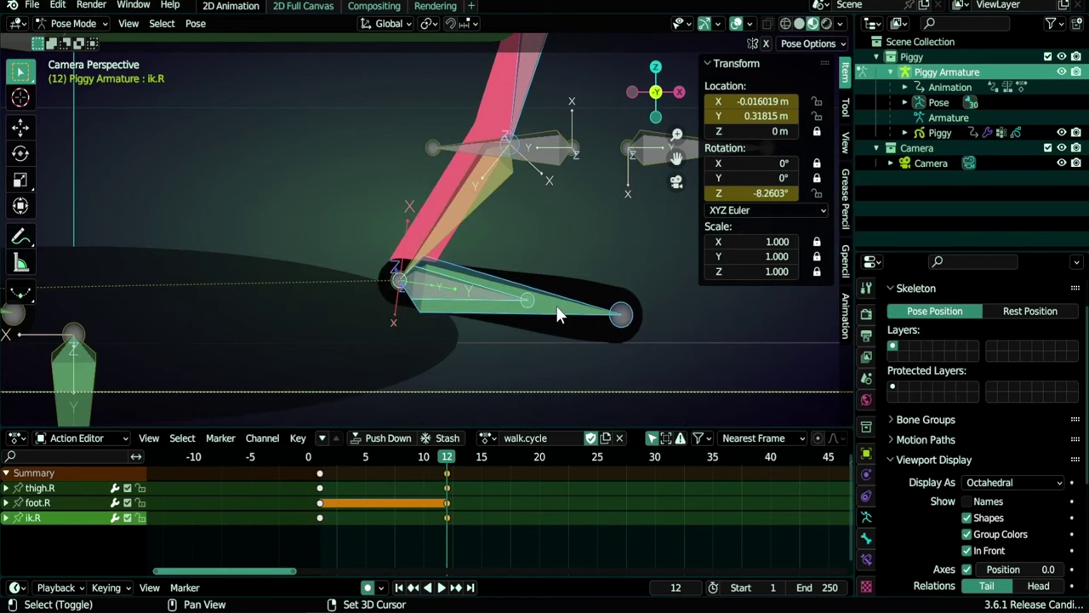
shift+click(572, 313)
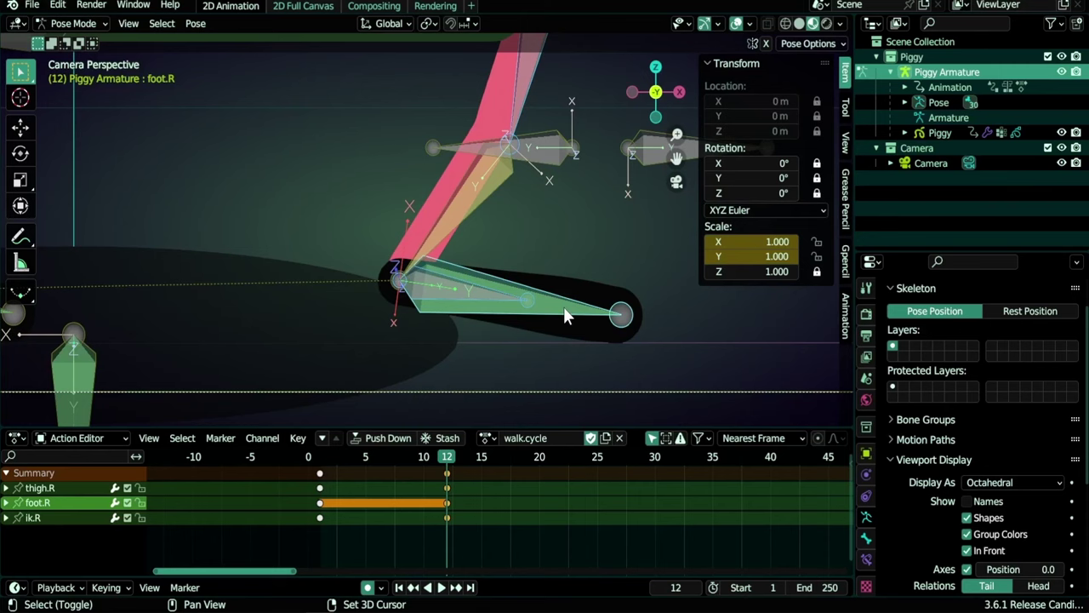
key(shift+alt+i)
scroll(329, 236, down, 5)
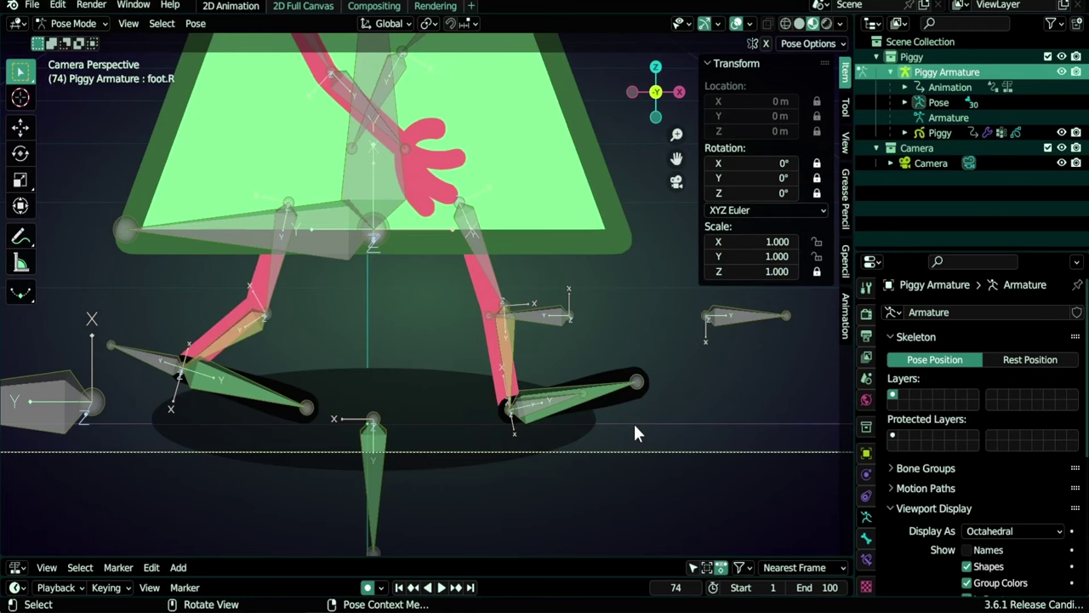
Move the foot.R bone to bone layer 2 and enable only layer 2 in Skeleton Layers
click(612, 388)
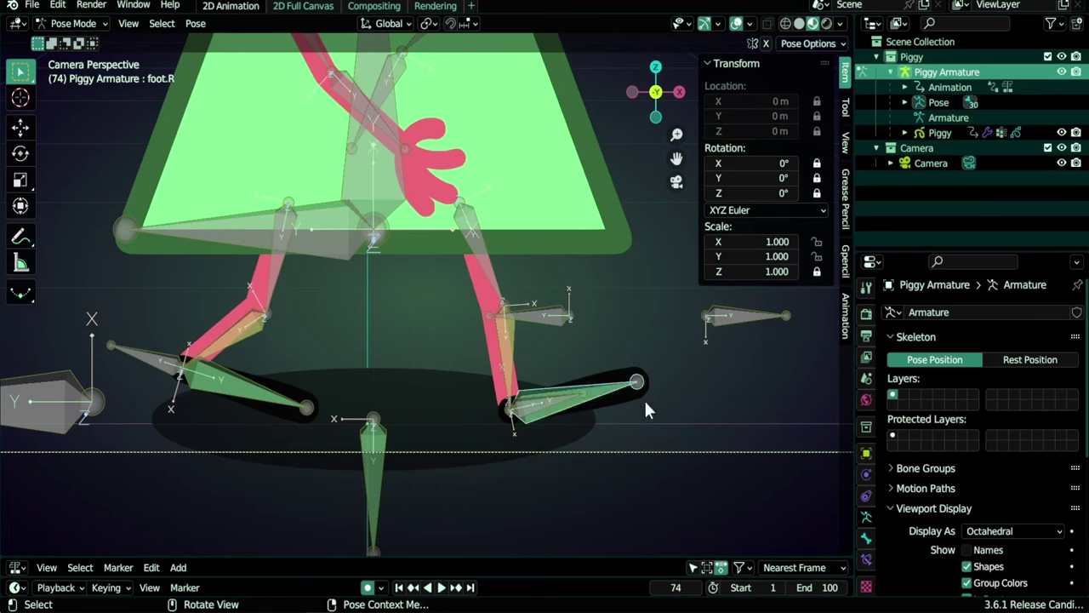
key(h)
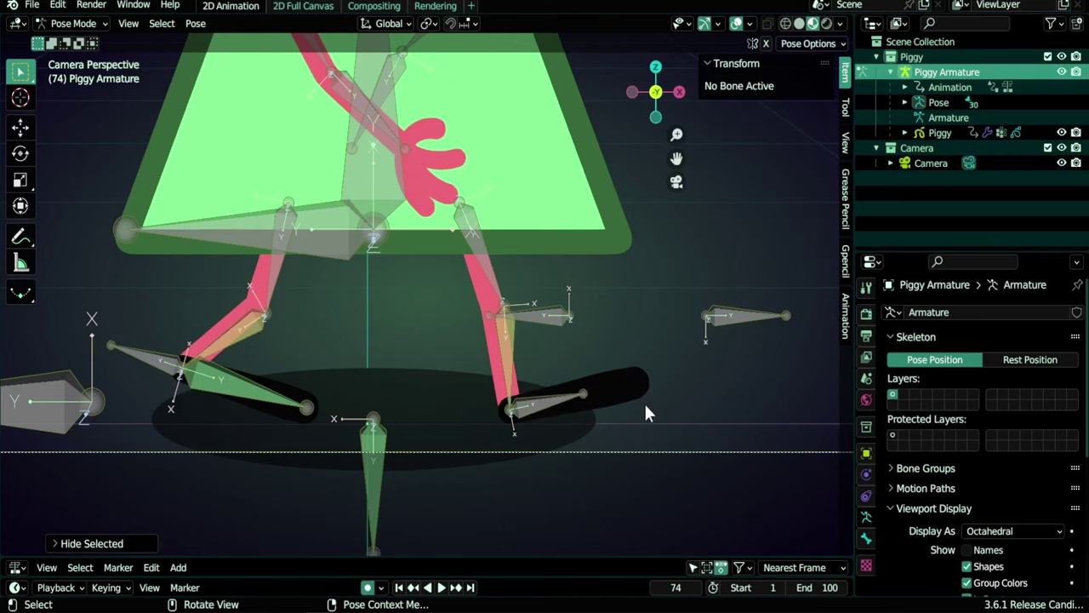
click(552, 399)
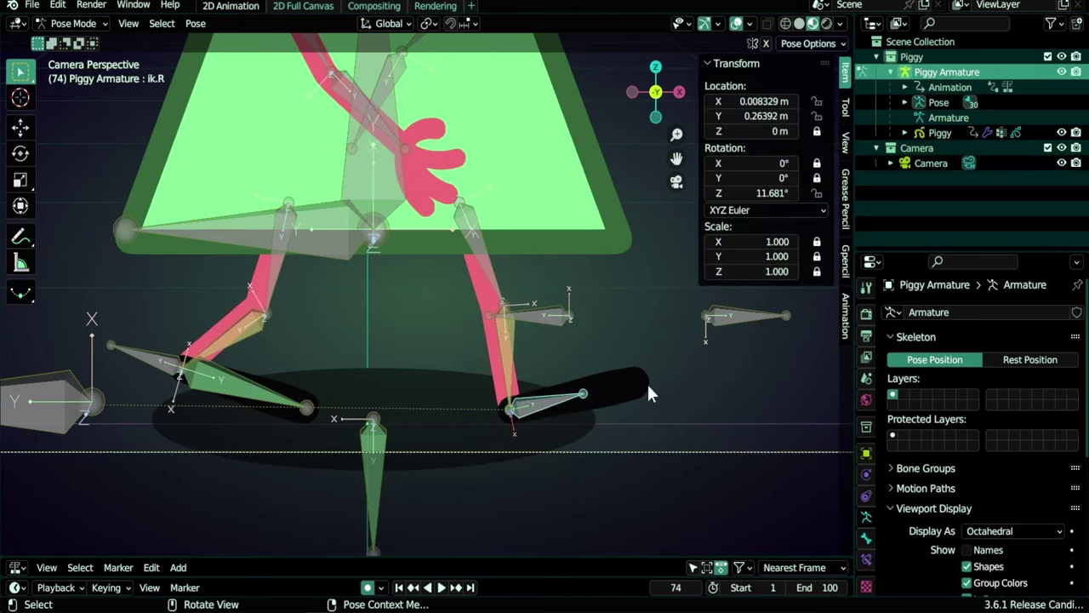
click(646, 385)
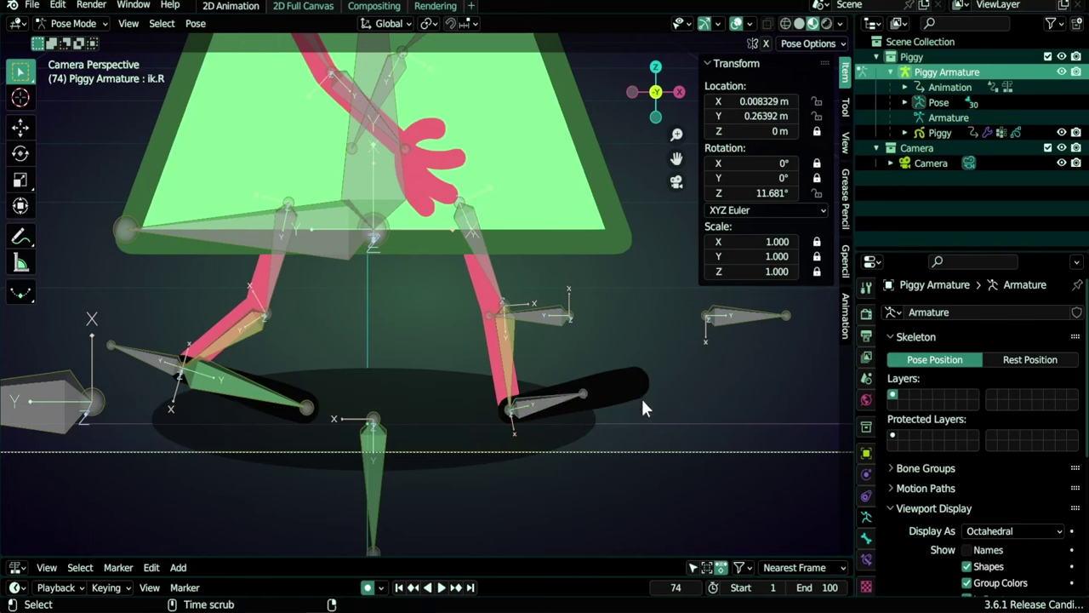
key(alt+h)
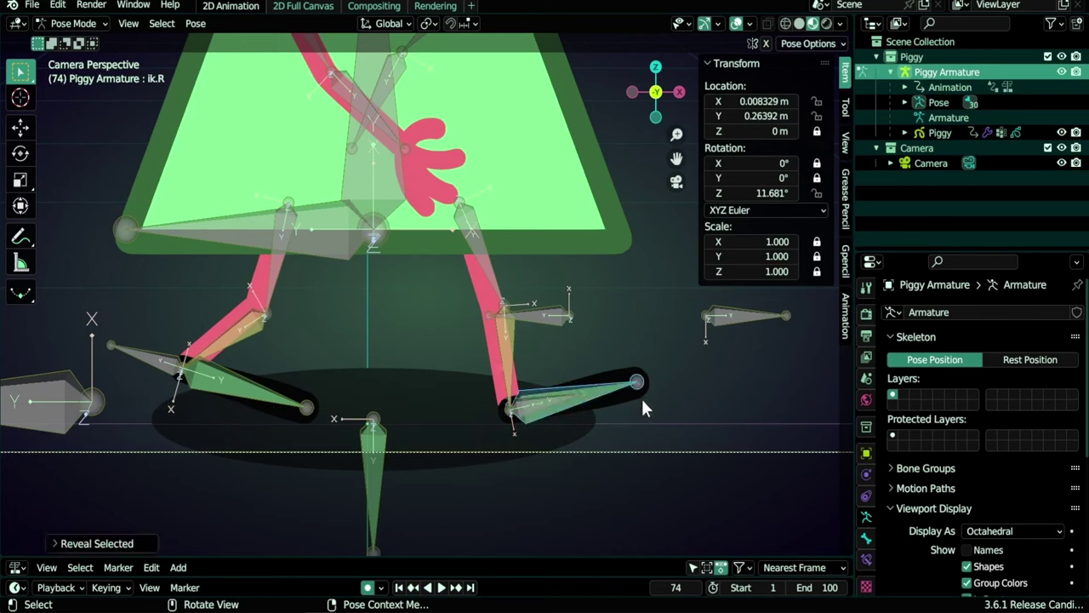
key(m)
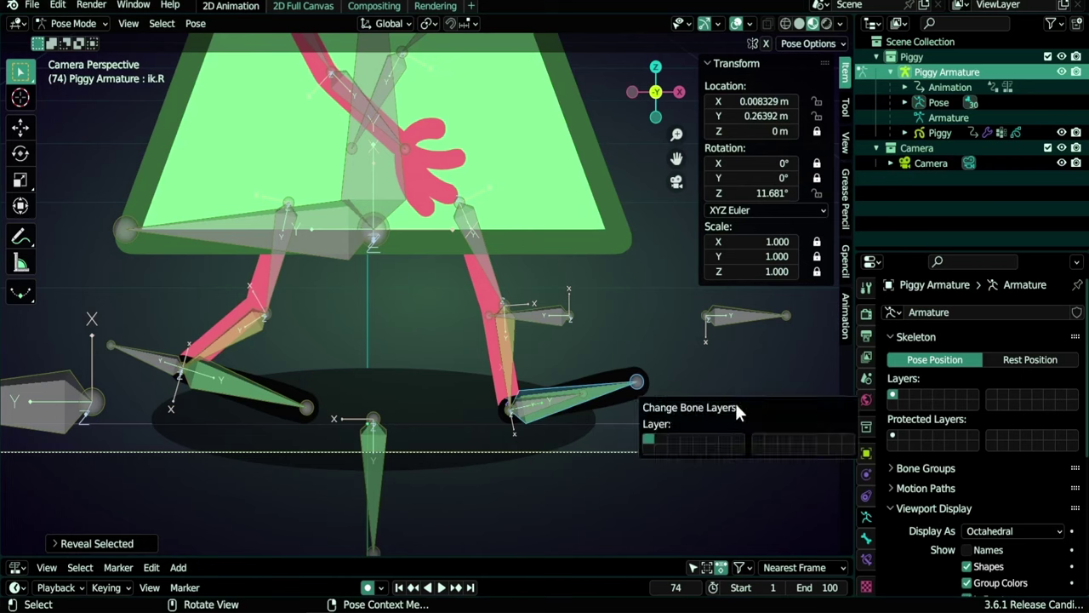
click(658, 437)
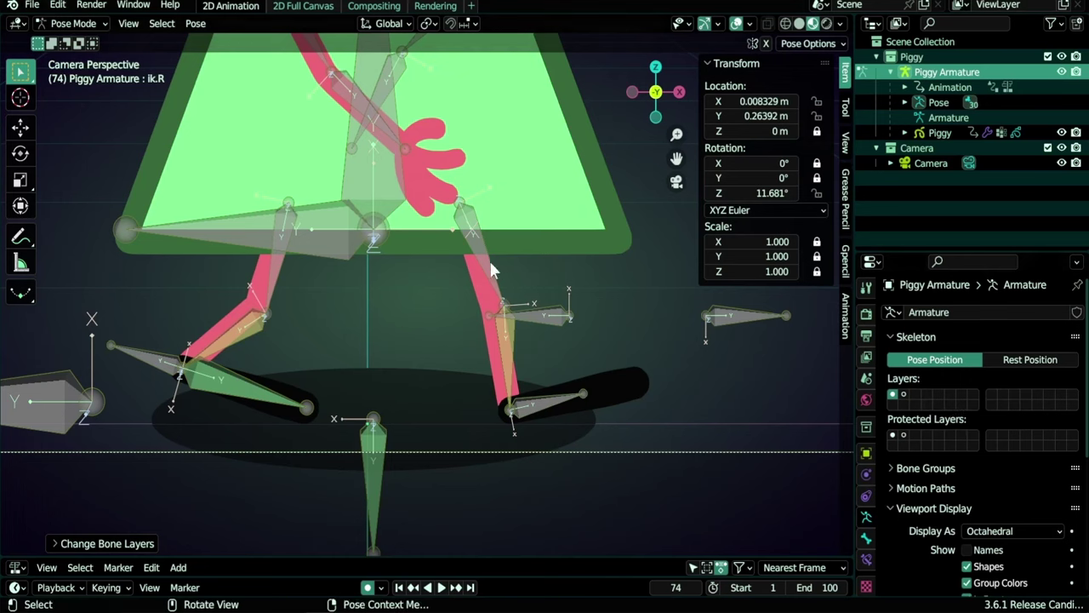
click(904, 395)
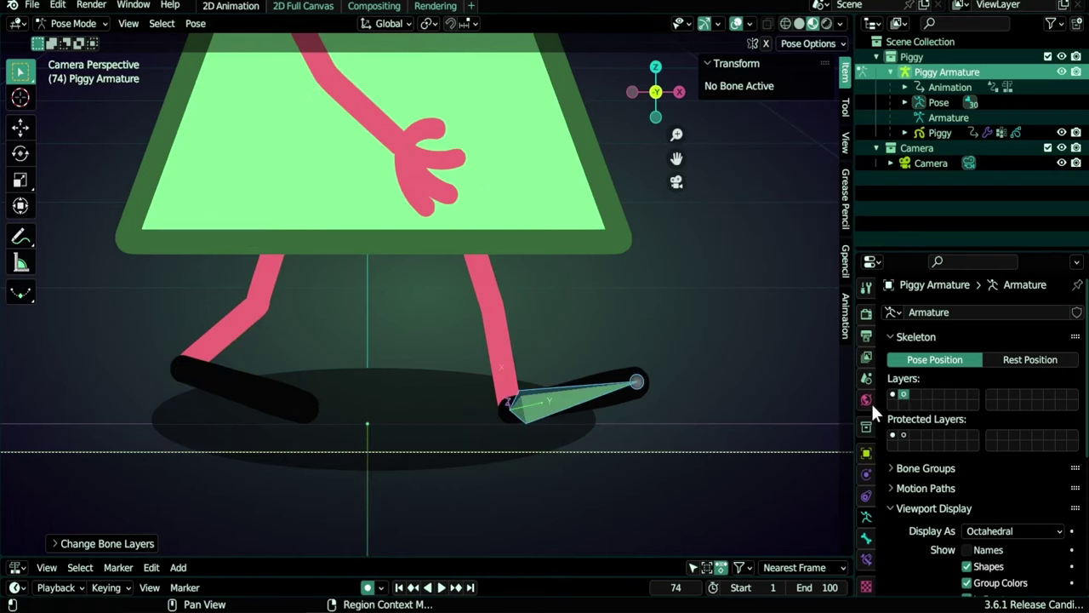
Move the leg.L and foot.L bones to bone layer 2
click(892, 394)
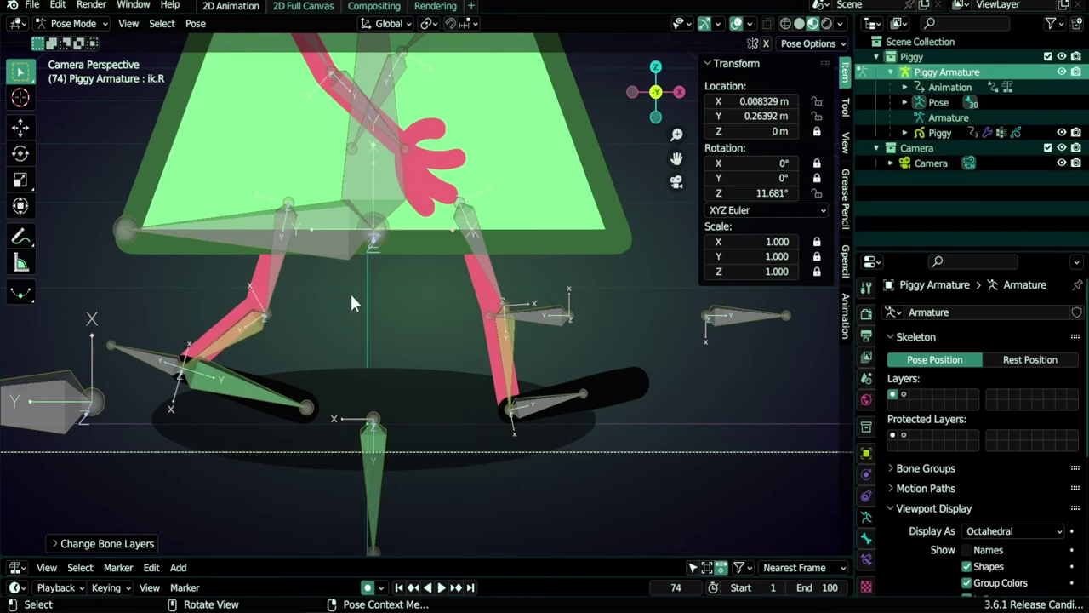
click(510, 362)
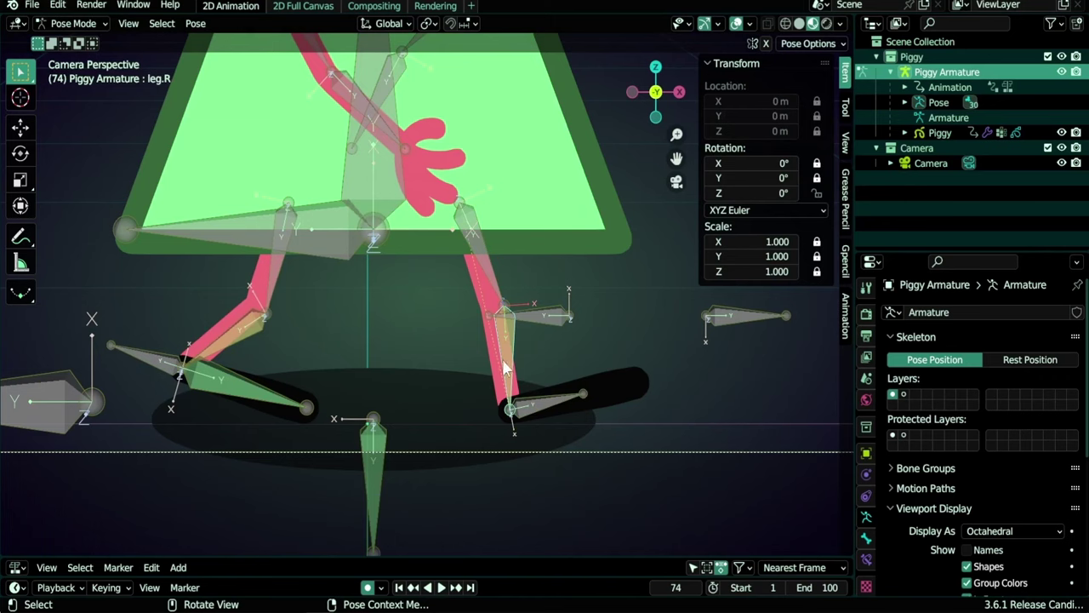
shift+click(240, 334)
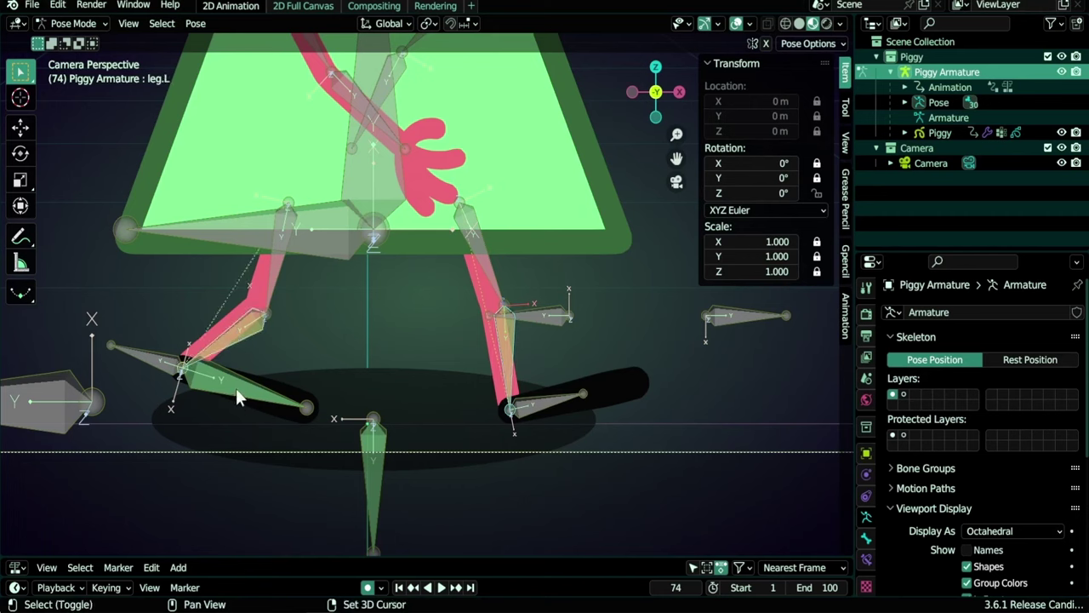
shift+click(236, 388)
key(m)
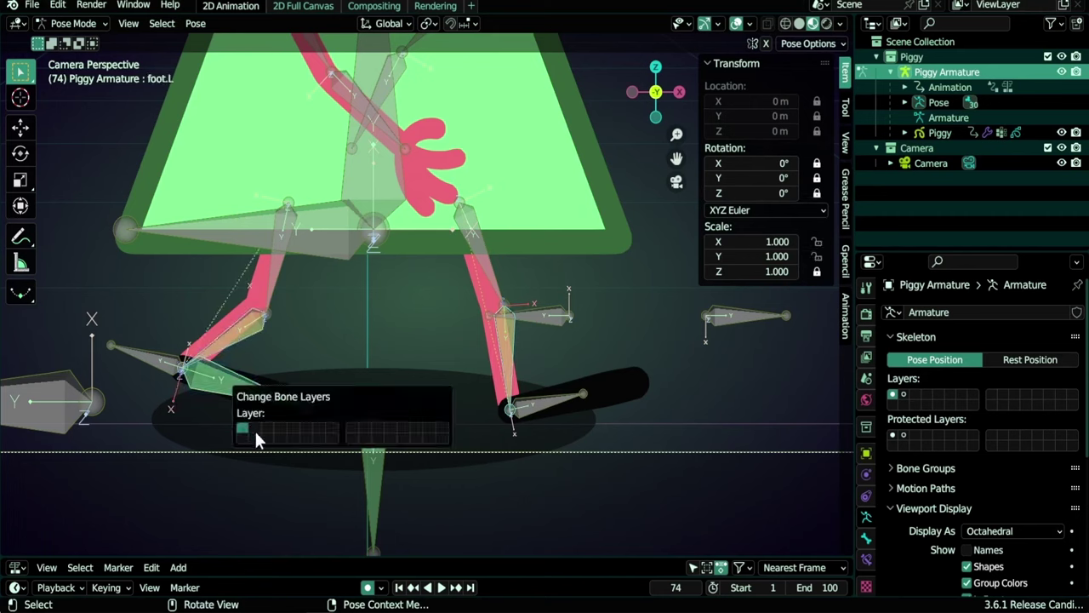
click(257, 427)
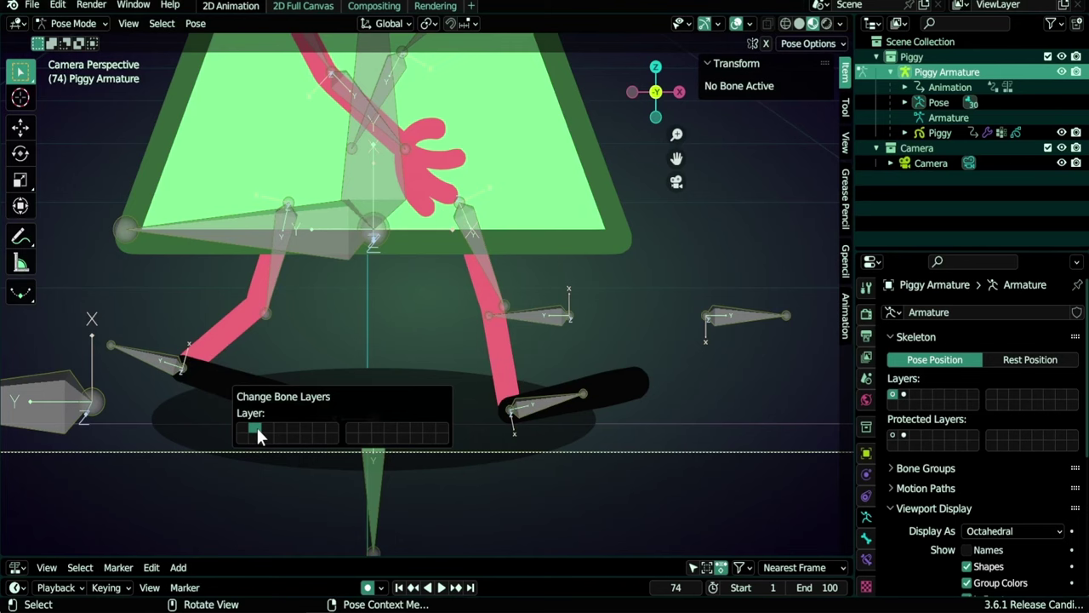
Show only layer 2 and select the right foot bone, cancelling an accidental scale
click(904, 394)
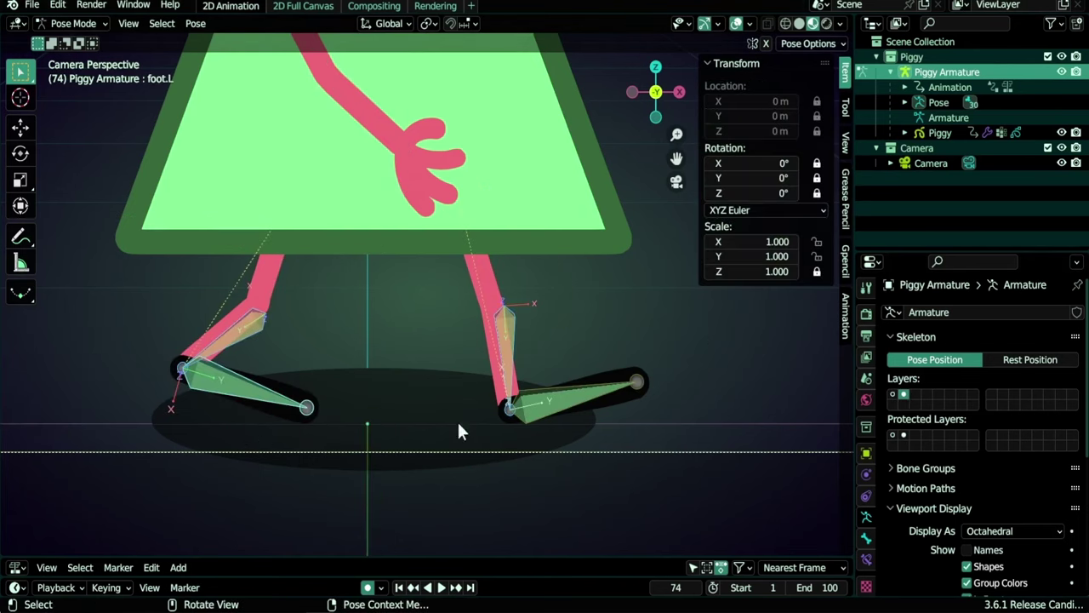
click(574, 400)
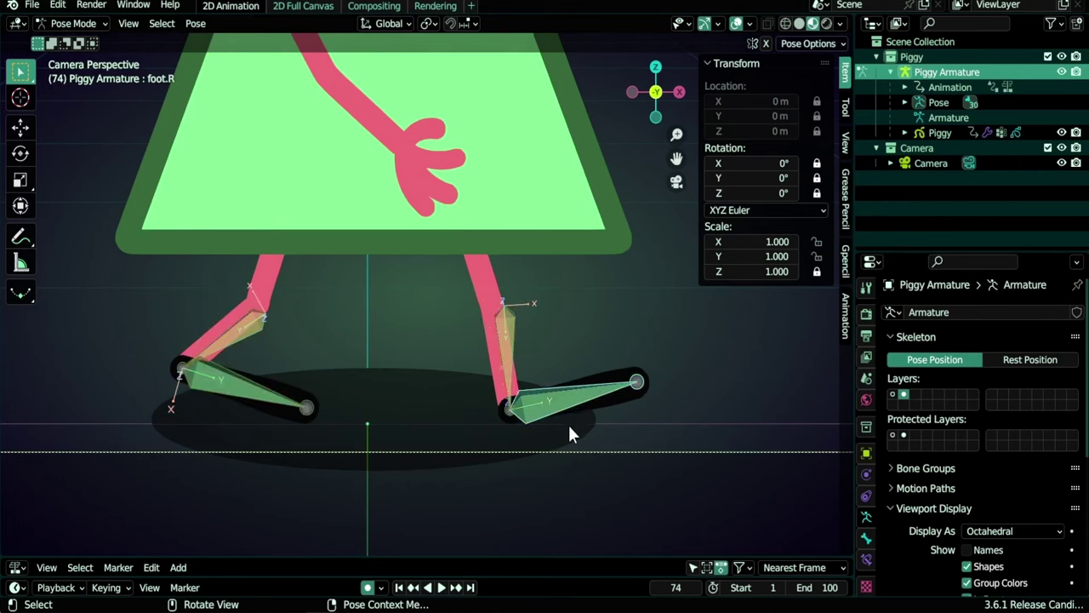
key(s)
key(Escape)
Centre Piggy in view and show armature layers 1 and 2 together
click(893, 394)
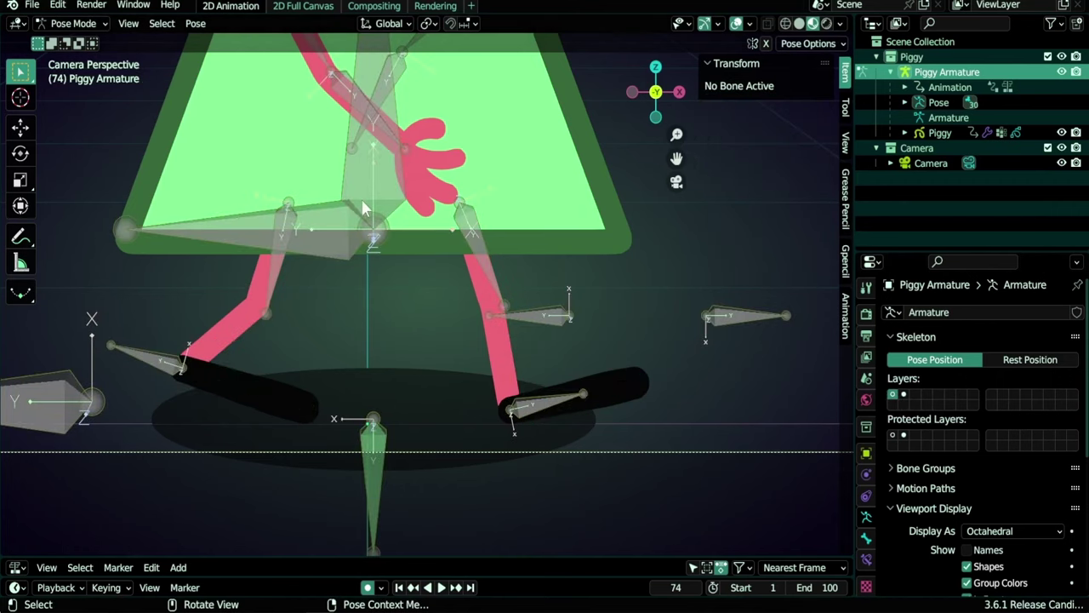
scroll(390, 288, down, 5)
shift+middle_drag(390, 288, 438, 308)
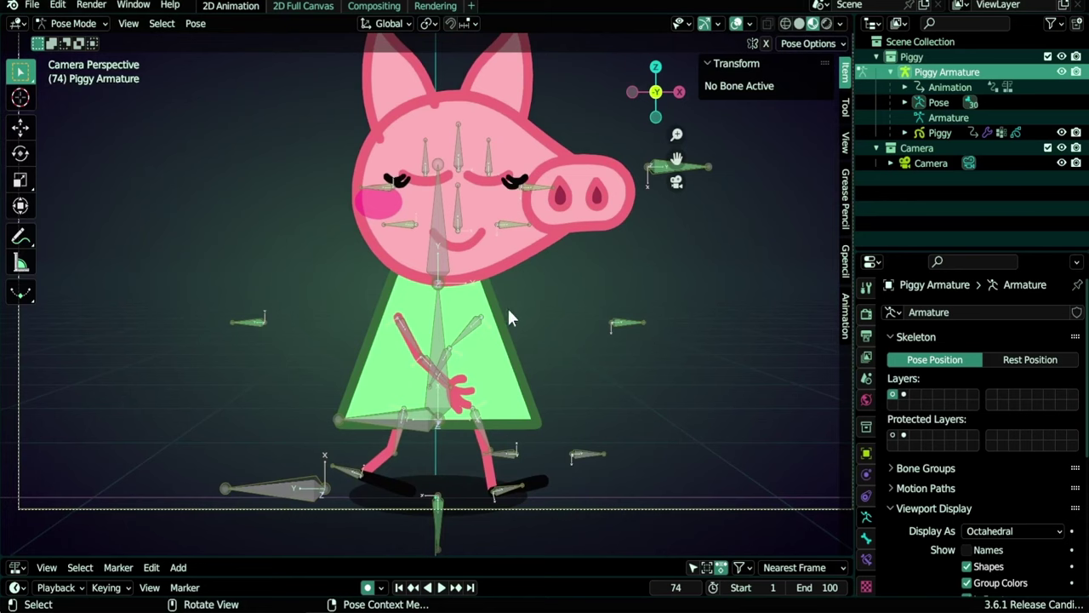
key(shift+m)
click(525, 349)
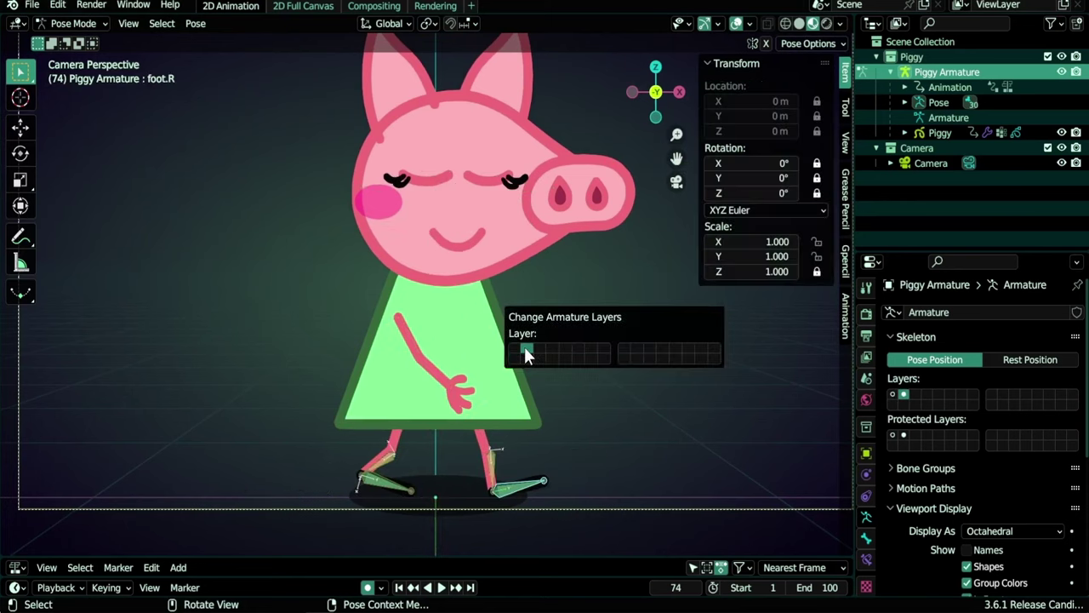
click(516, 346)
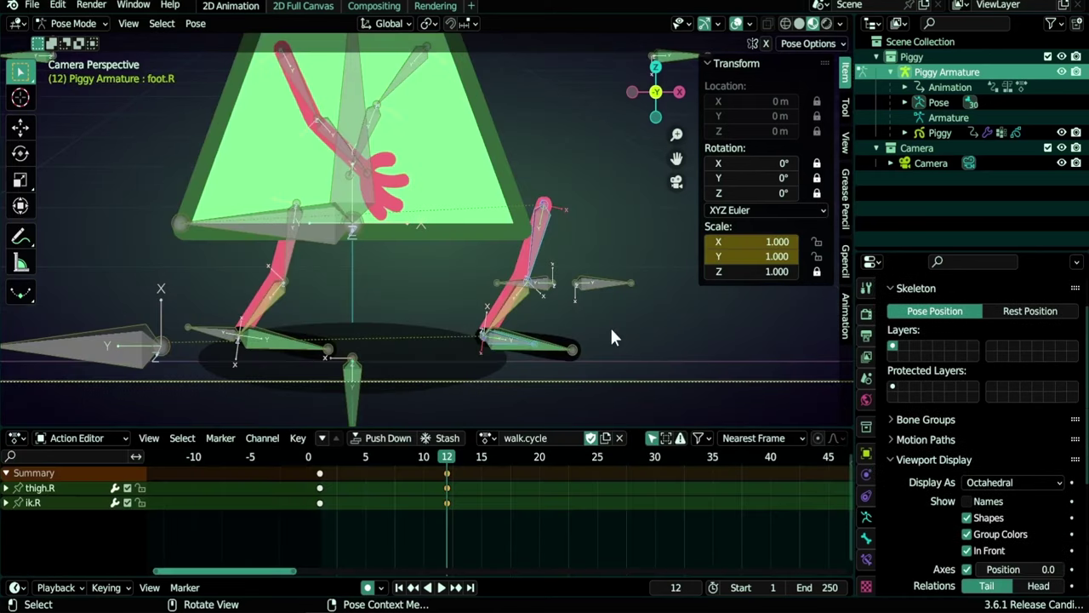
Shift the selected bones along X, then move ik.R forward and rotate it about 9.24° on Z
key(g)
key(x)
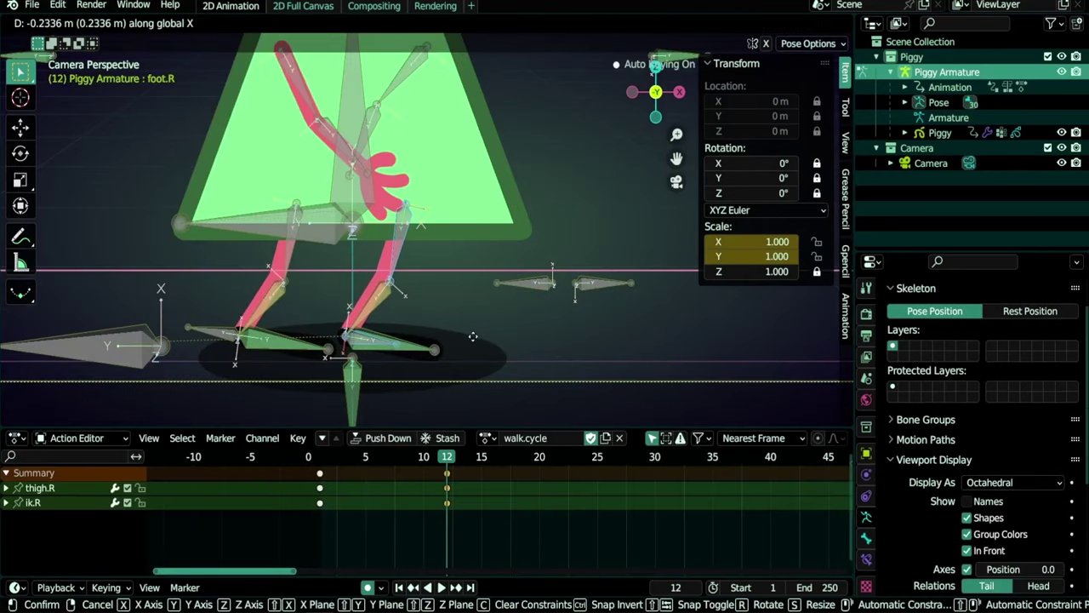
click(372, 339)
click(372, 339)
key(g)
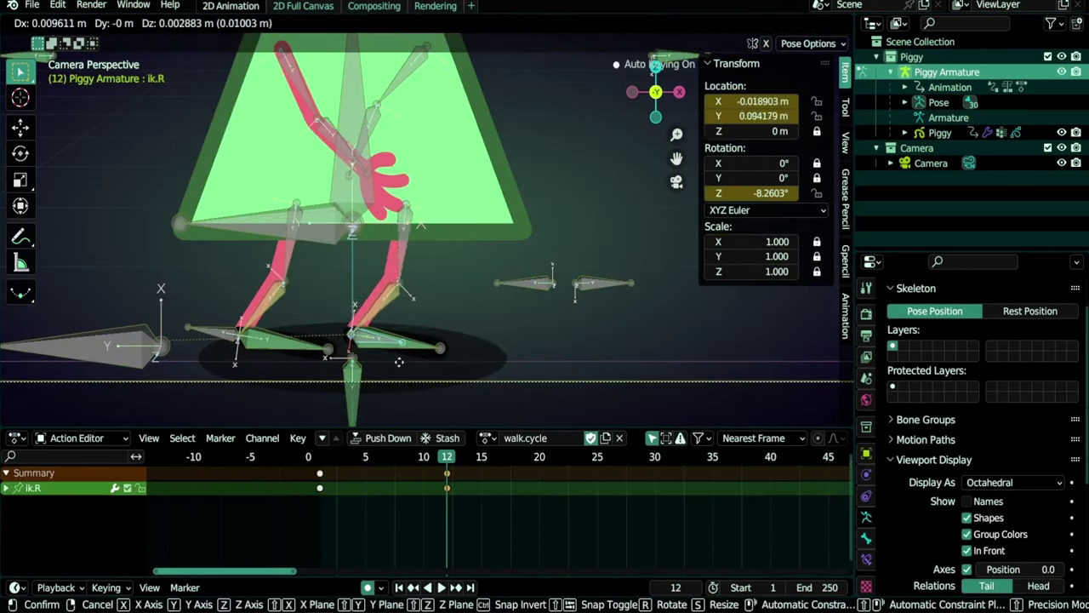
key(r)
click(534, 313)
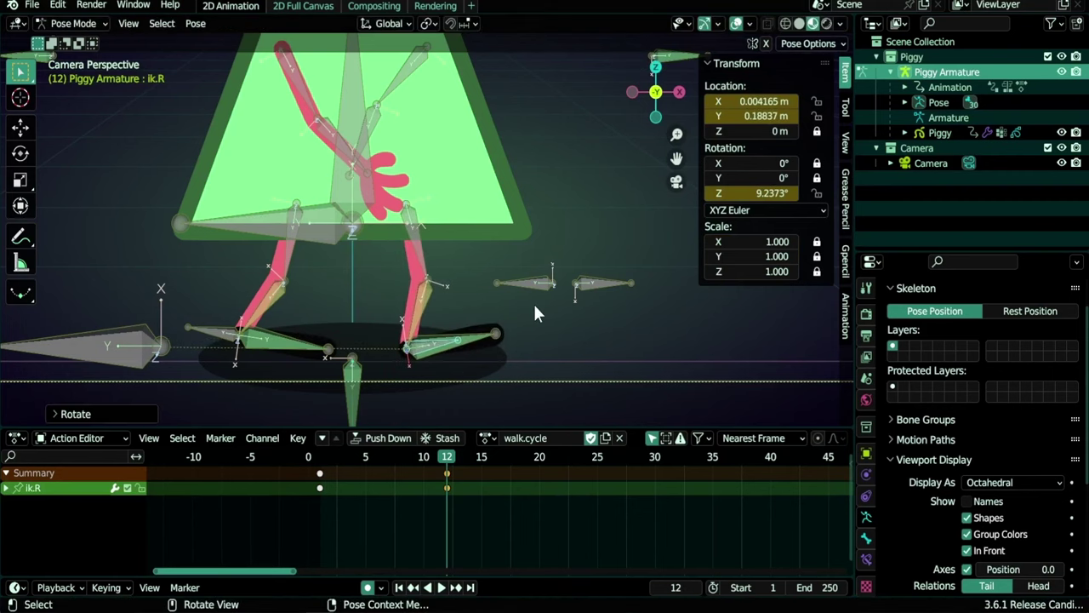
Compare frame 12 with frame 1 and nudge thigh.R slightly in the frame-12 pose
key(shift+Left)
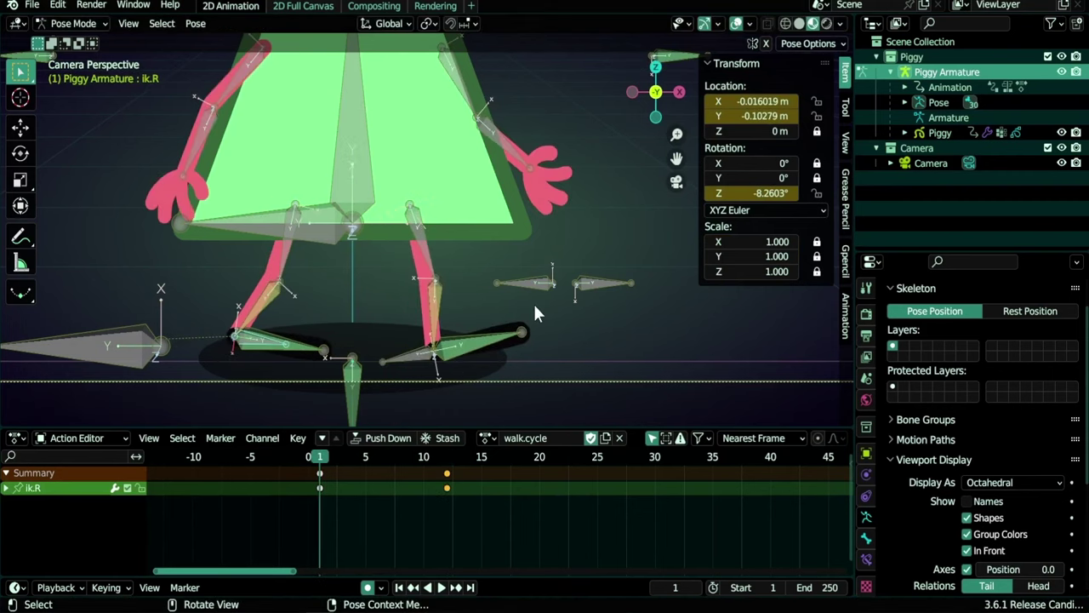
key(Down)
key(Up)
click(433, 232)
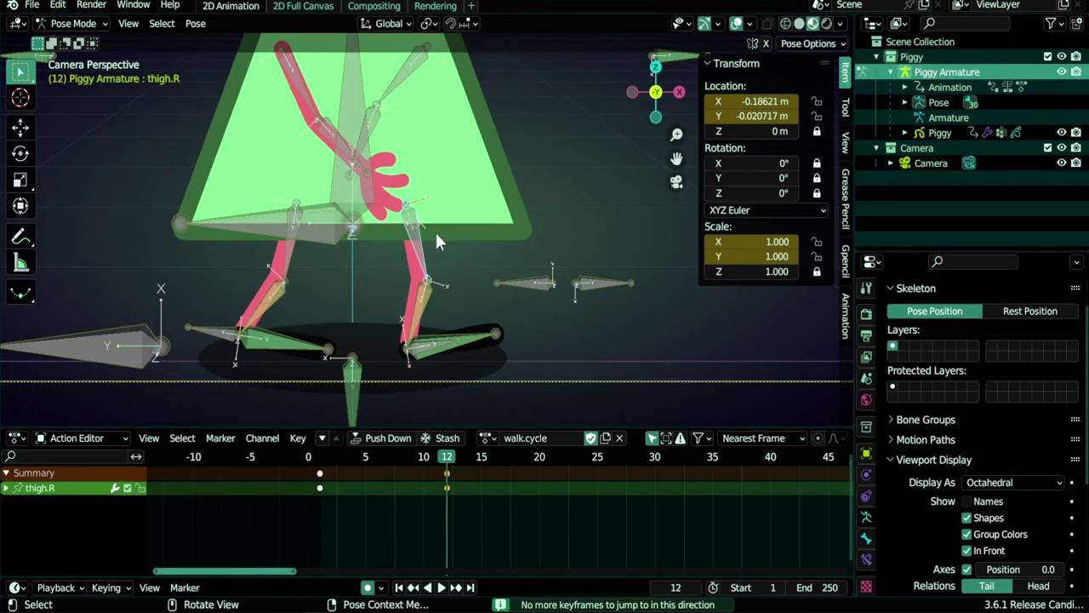
key(g)
click(438, 238)
key(Down)
key(Up)
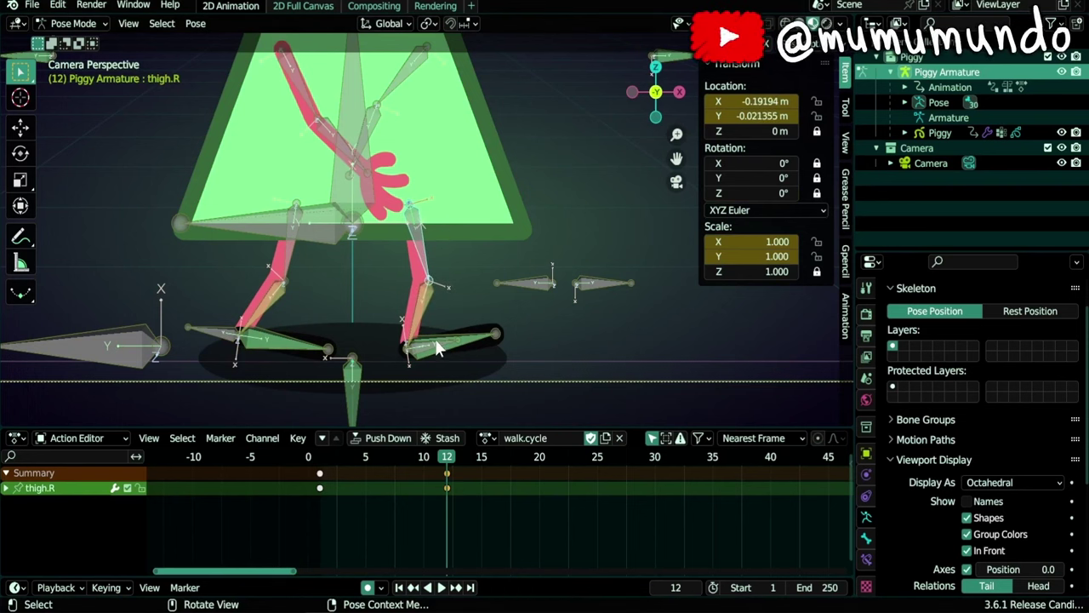
Move ik.R again, check it against frame 1, and frame the whole view
click(438, 349)
key(g)
click(464, 371)
key(Down)
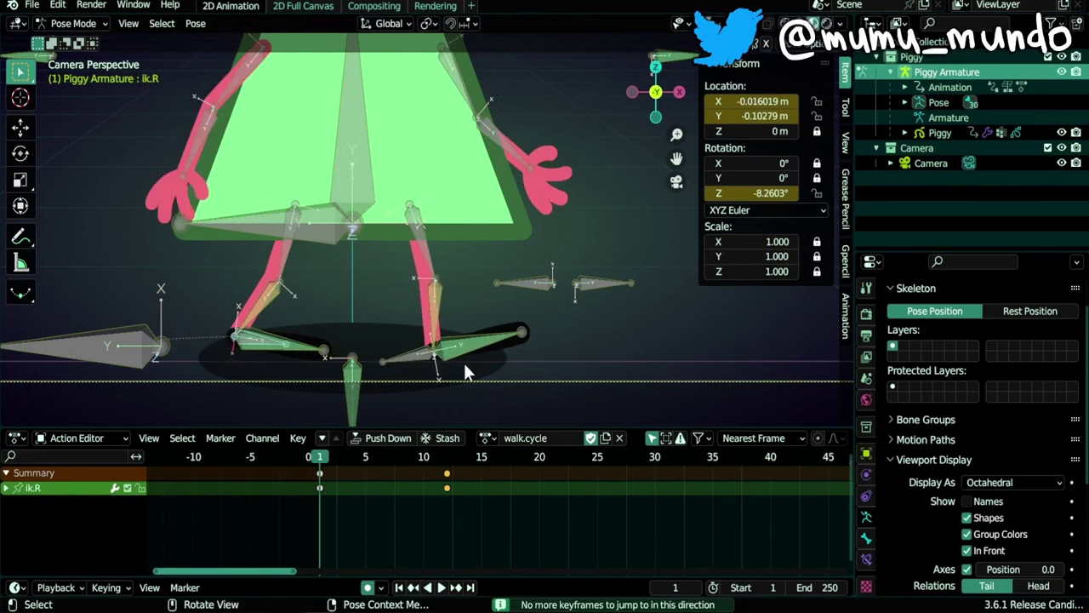
key(Up)
key(Home)
Select all bones and duplicate the frame-1 keys to frame 25
key(a)
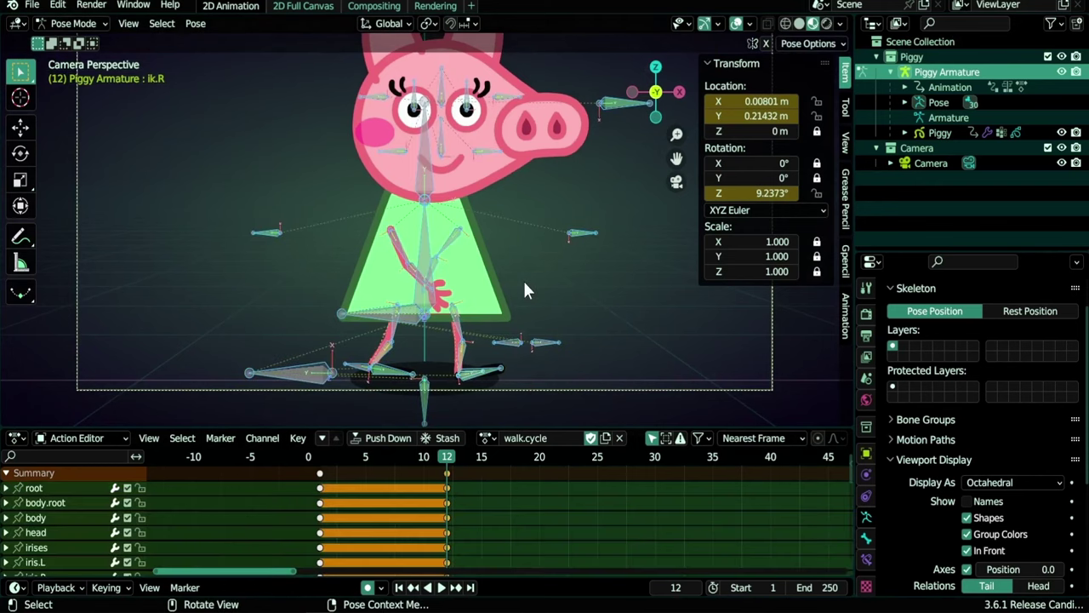
drag(511, 457, 597, 463)
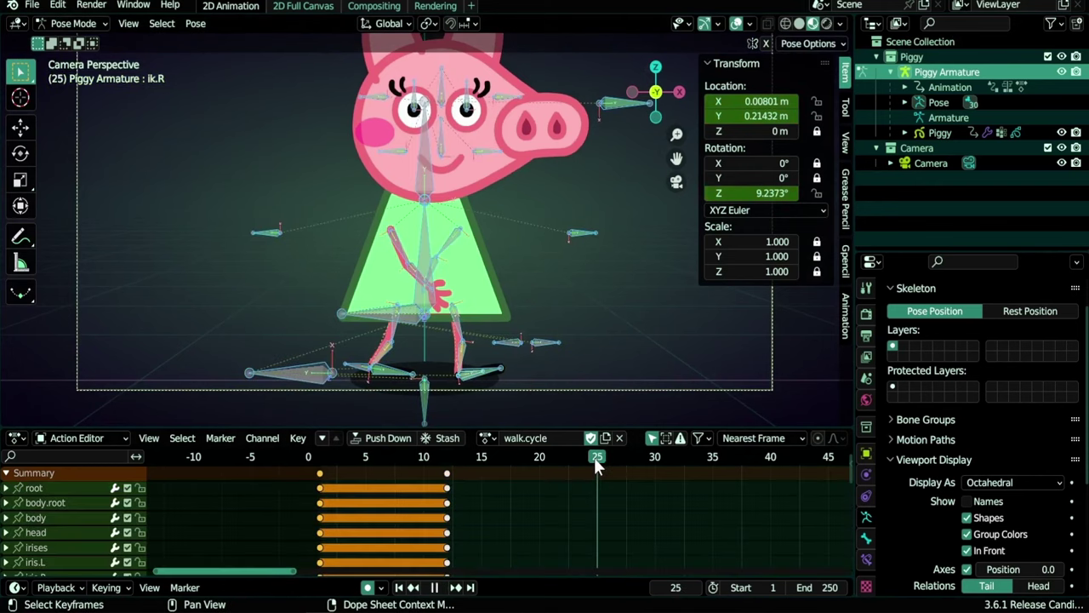
key(shift+d)
key(2)
key(4)
key(Return)
Move the frame-12 keys to frame 13 and set the scene end frame to 24
click(448, 475)
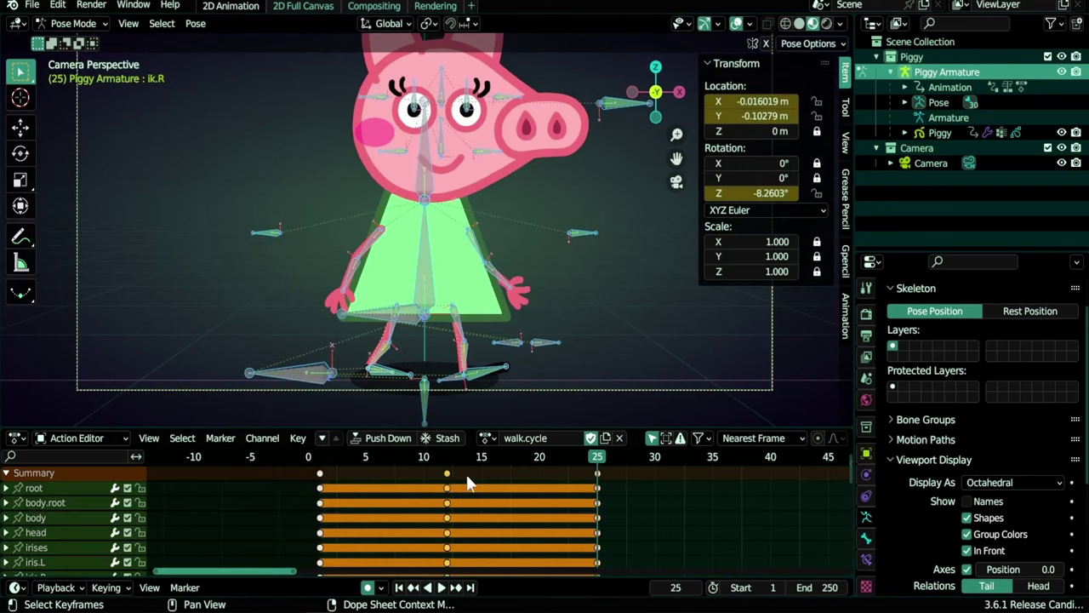
key(g)
click(477, 474)
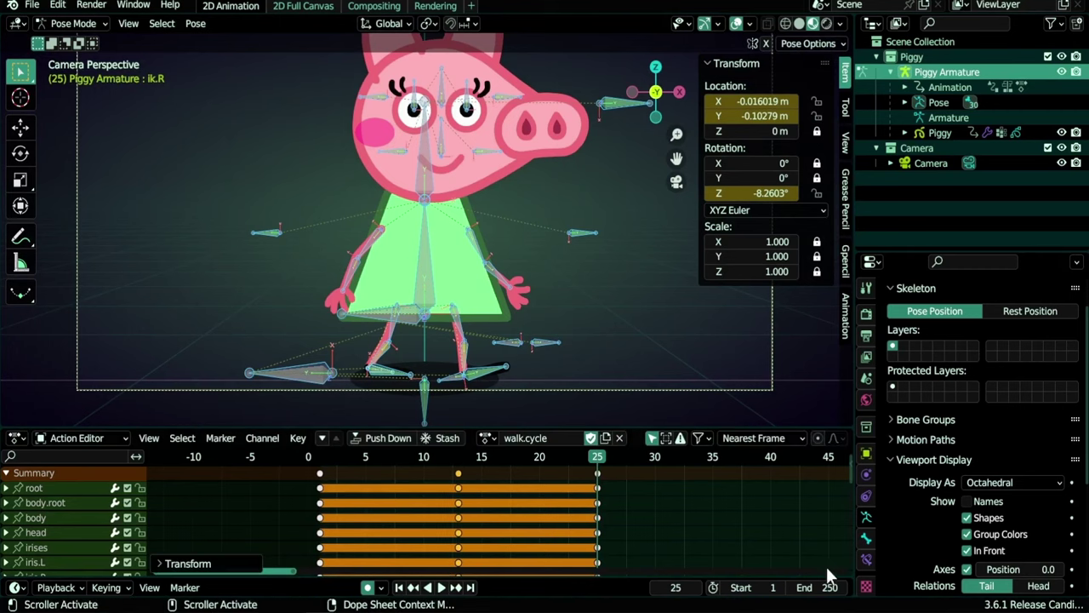
text(2)
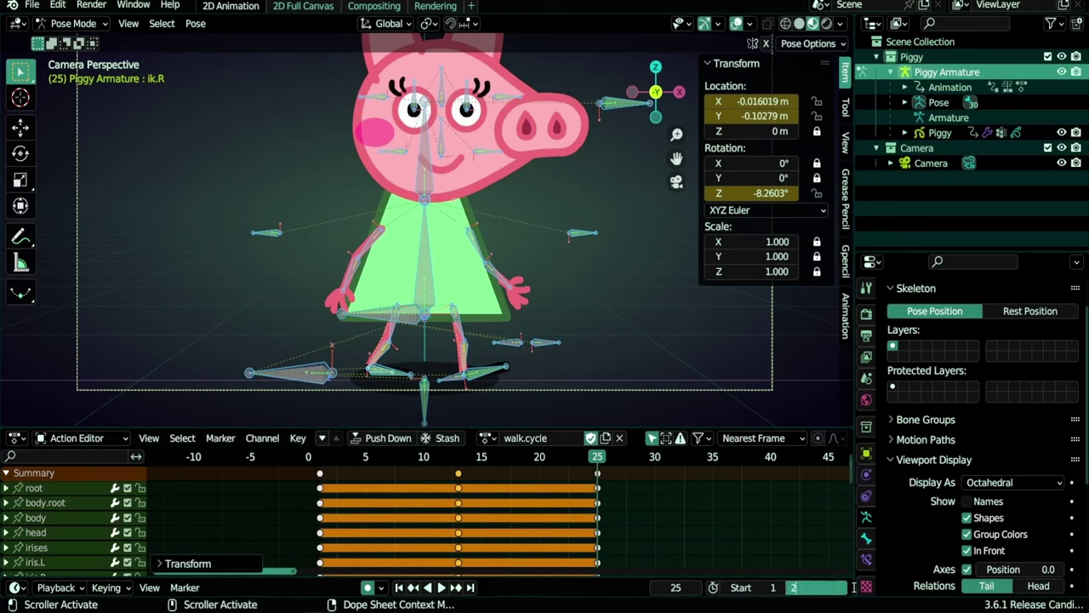
text(4)
key(Return)
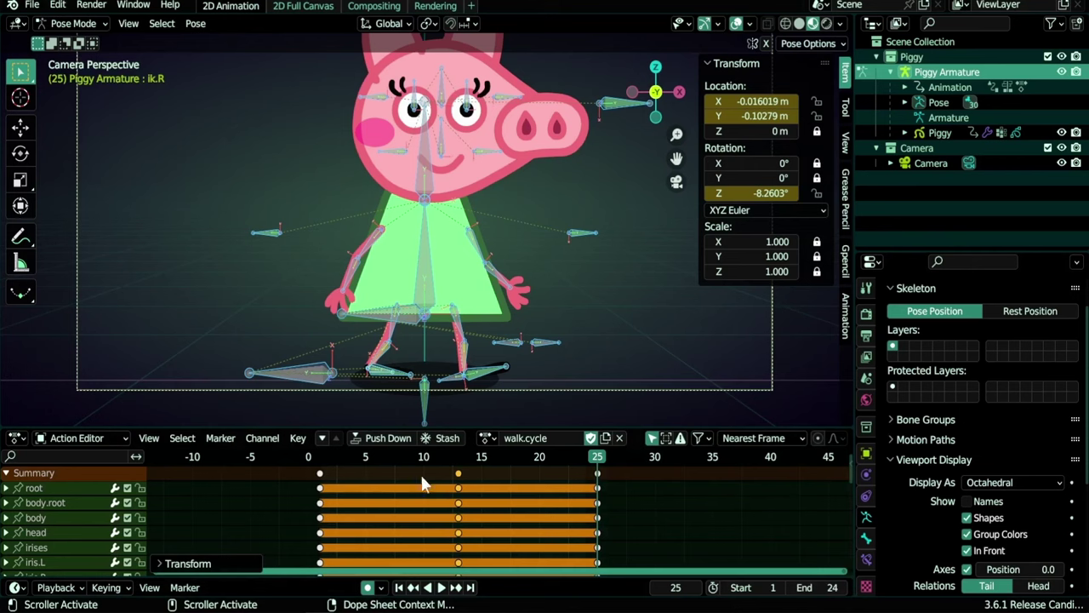
Scrub frames 21–24 and play the looping walk cycle
key(Left)
key(Left)
key(Left)
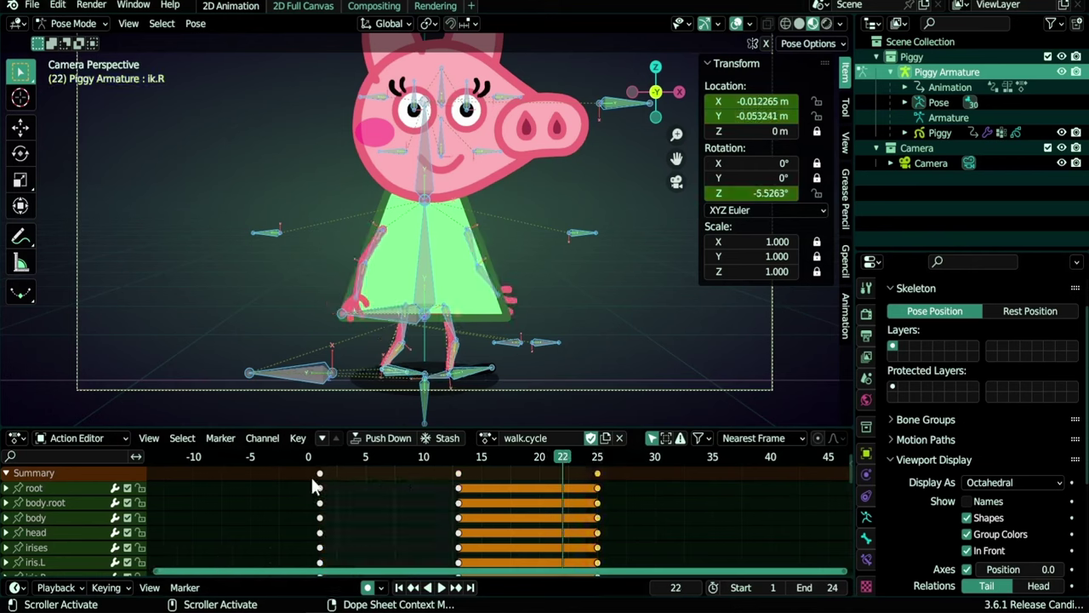
click(319, 474)
drag(545, 458, 587, 470)
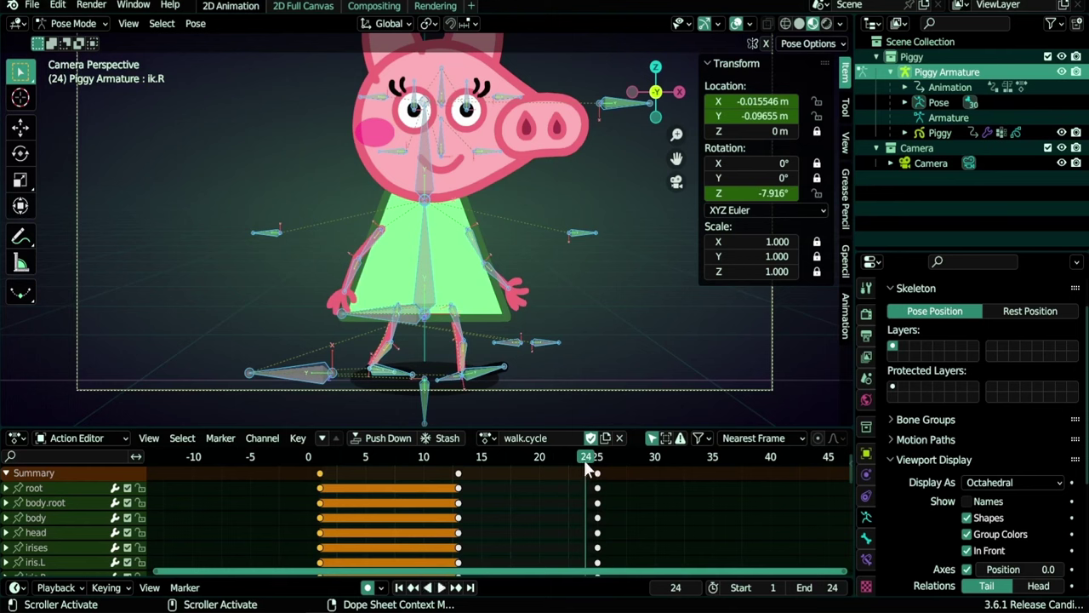
key(space)
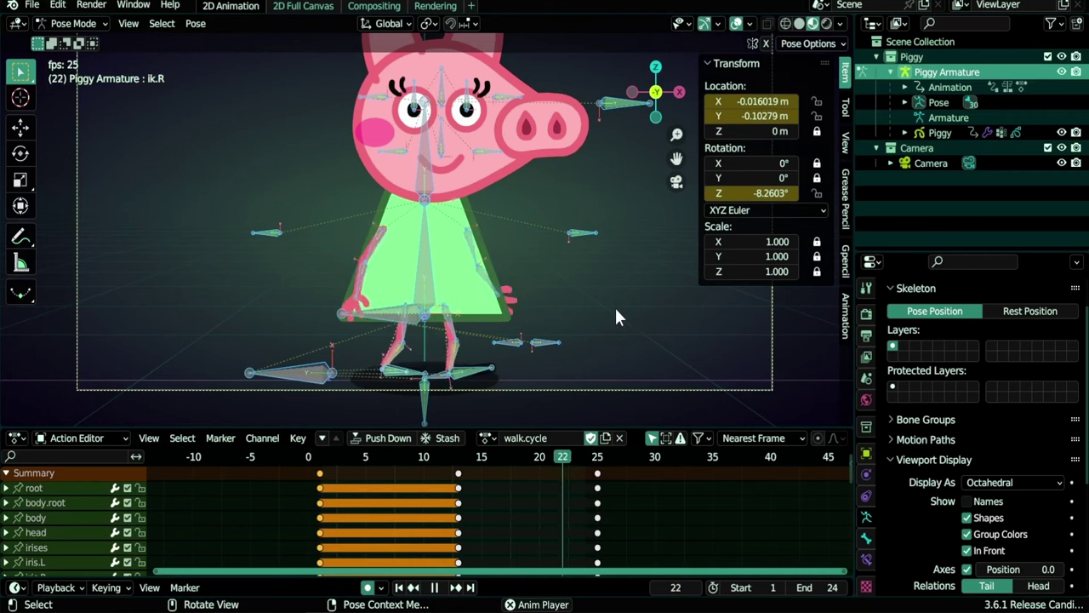
key(space)
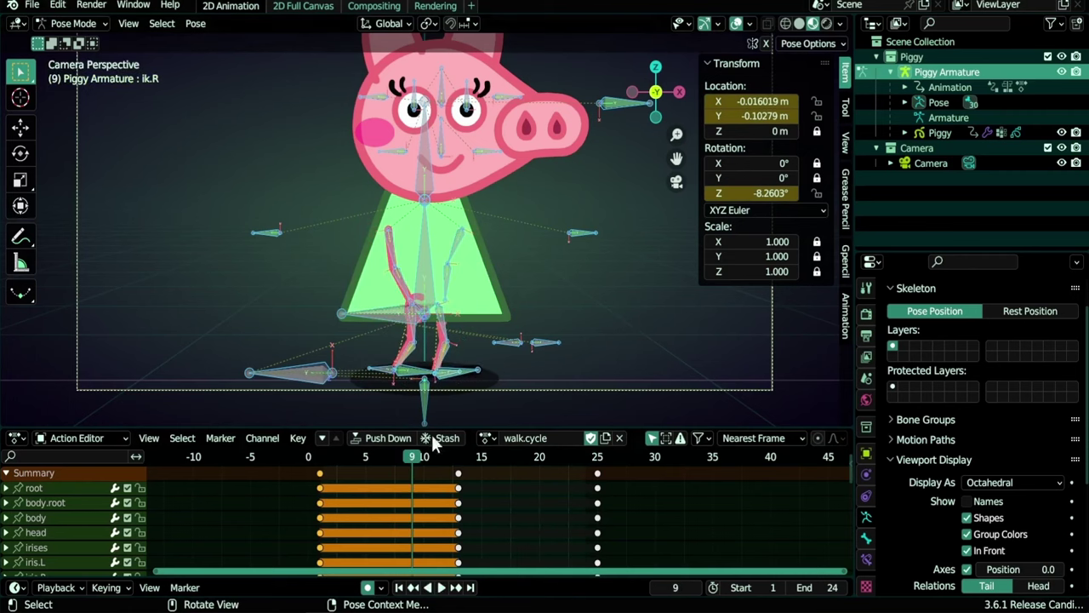
Go to frame 7, select the ik.L foot bone and preview the animation
drag(413, 456, 389, 454)
scroll(474, 318, up, 5)
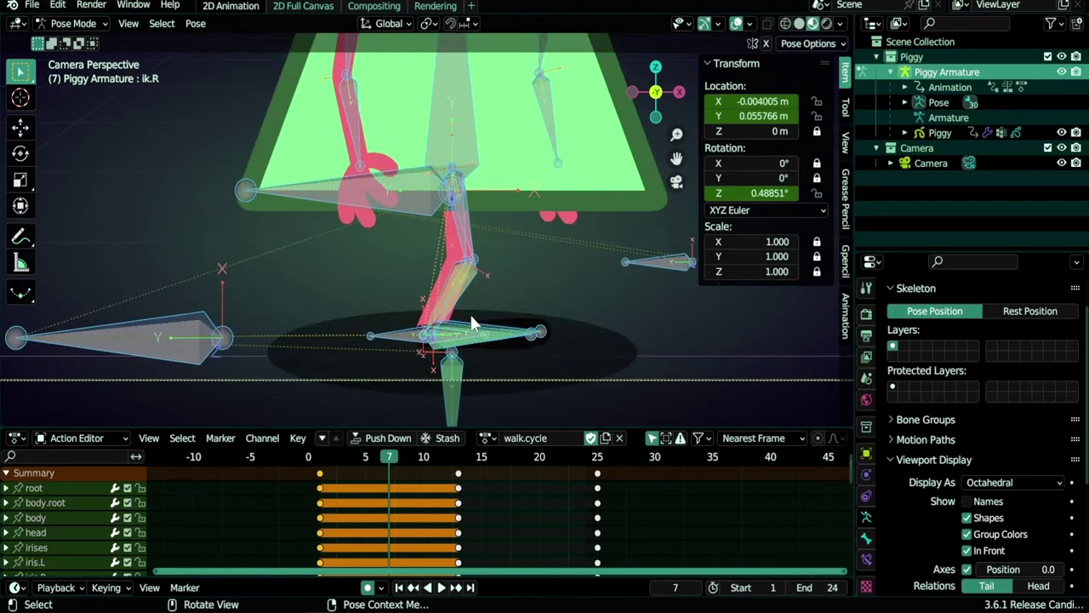
mouse_move(474, 318)
middle_down()
mouse_move(486, 294)
mouse_move(489, 307)
middle_up()
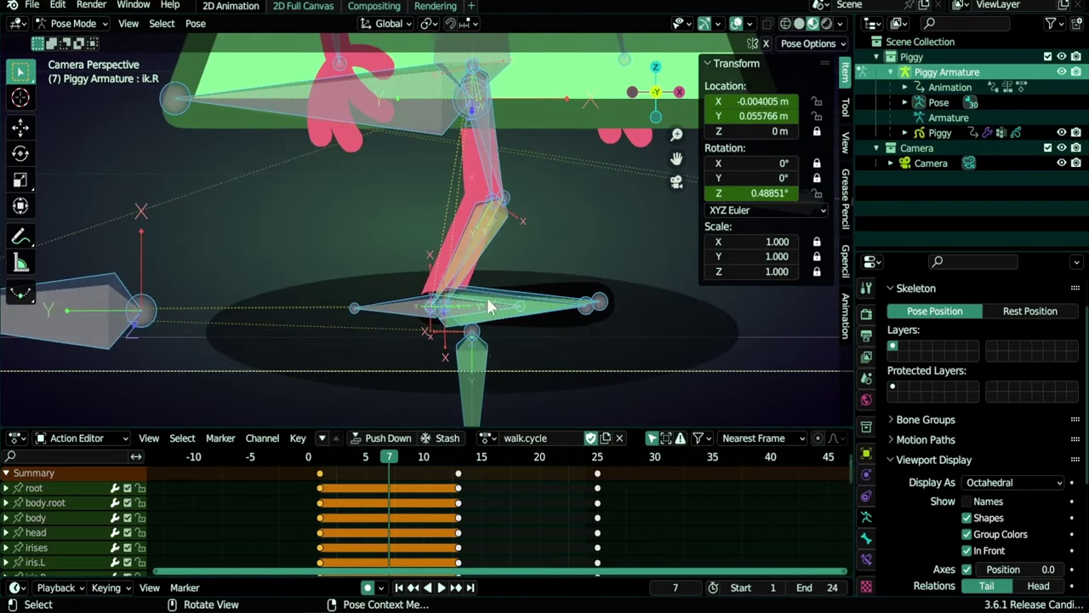
click(335, 237)
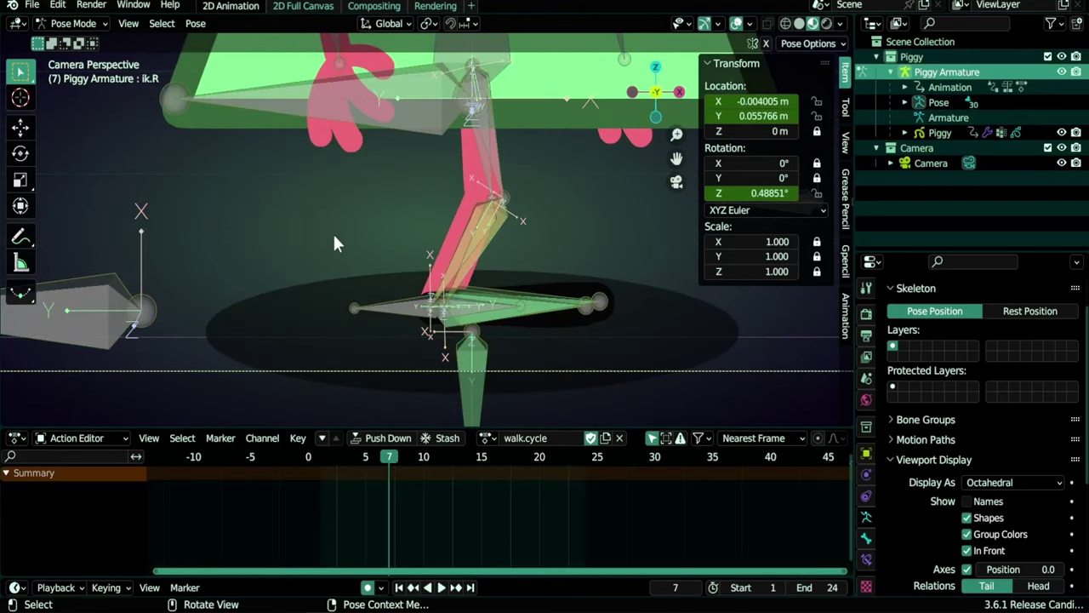
click(394, 308)
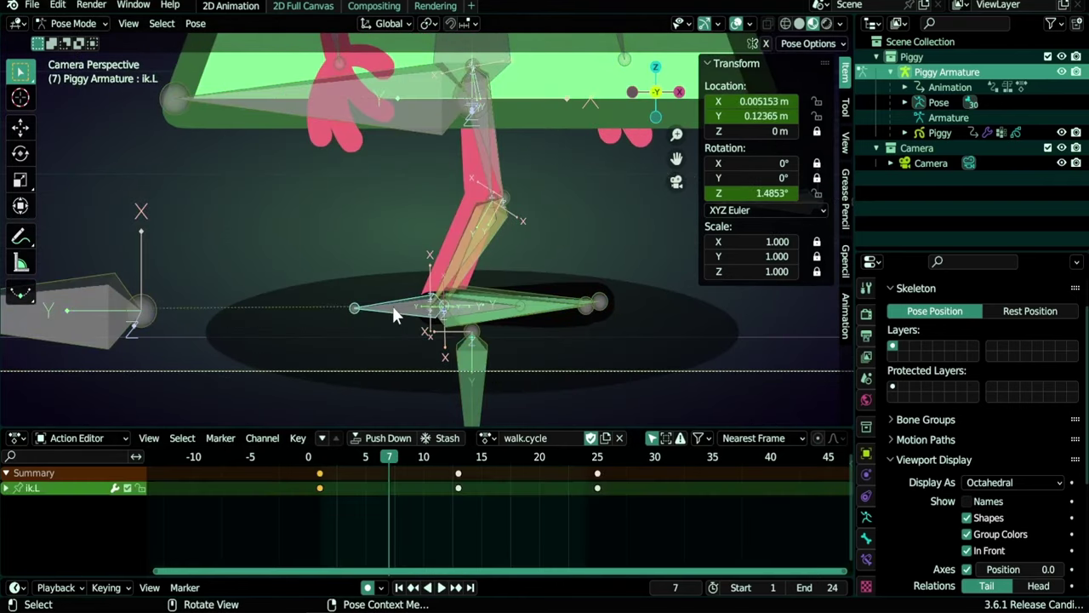
click(319, 459)
key(space)
drag(320, 461, 355, 460)
key(space)
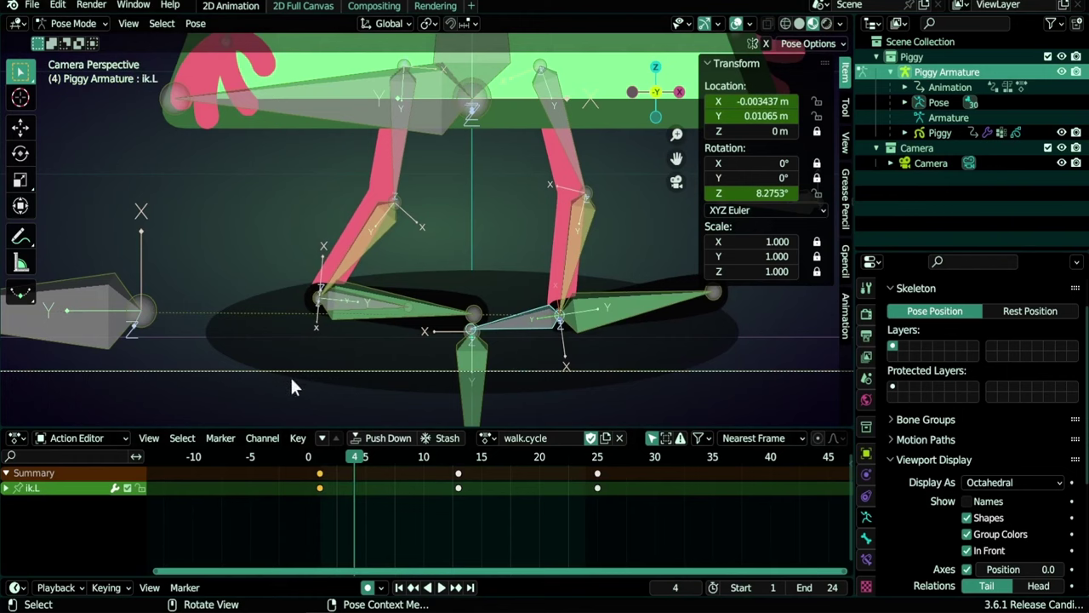
key(space)
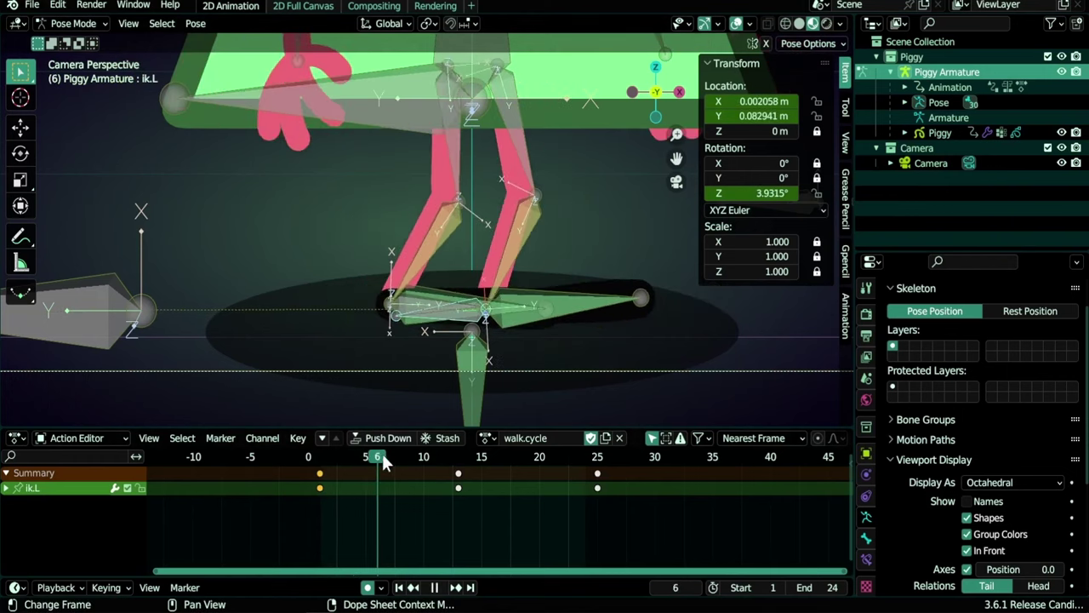
Key new ik.L and ik.R foot positions at frame 7 and scrub to review
scroll(389, 287, up, 3)
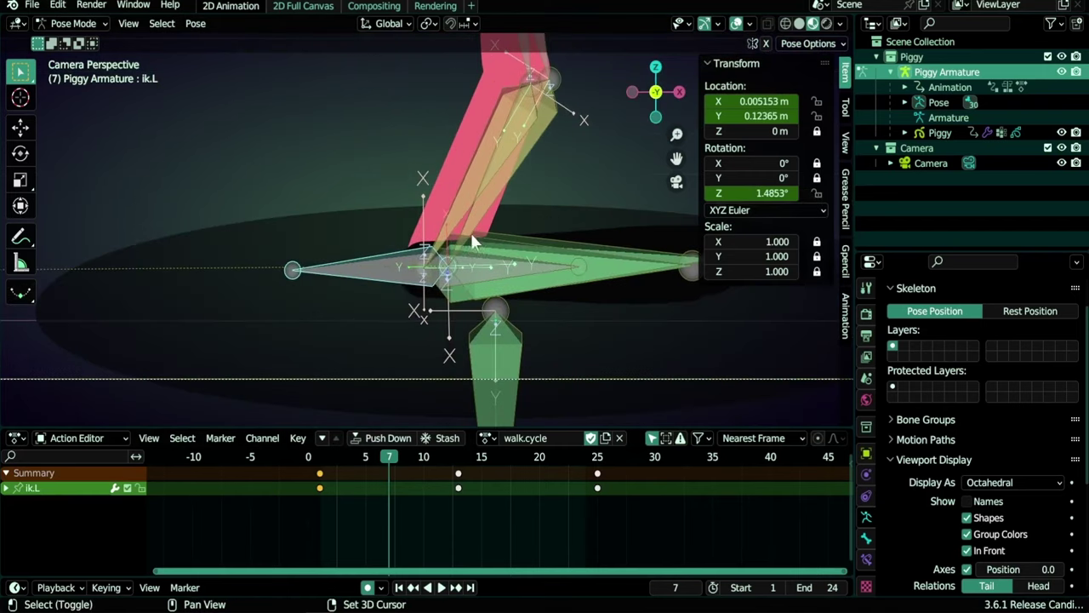
key(g)
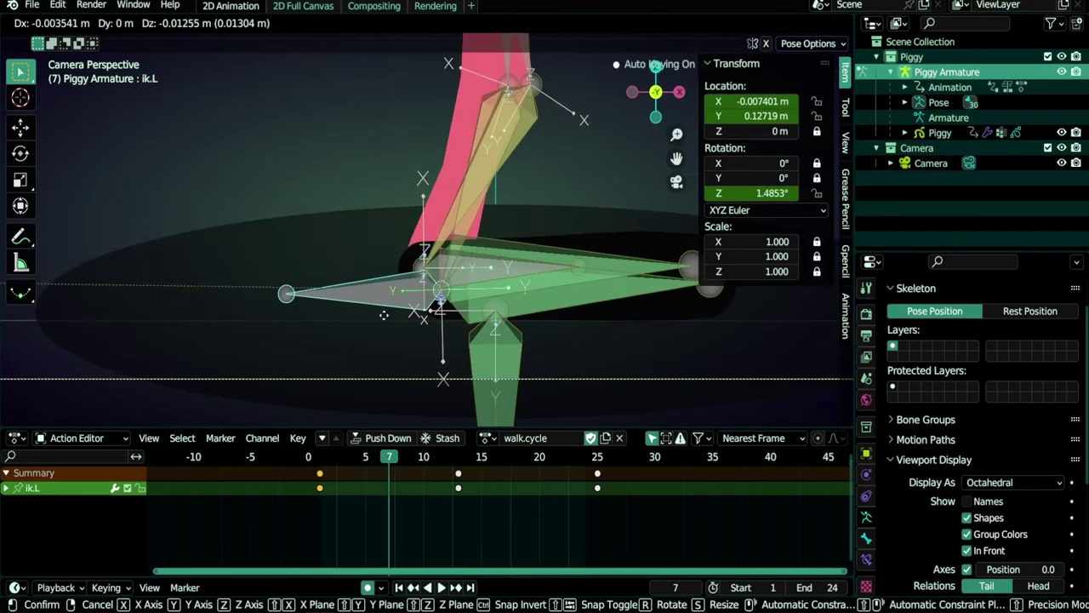
click(490, 270)
click(490, 270)
click(488, 261)
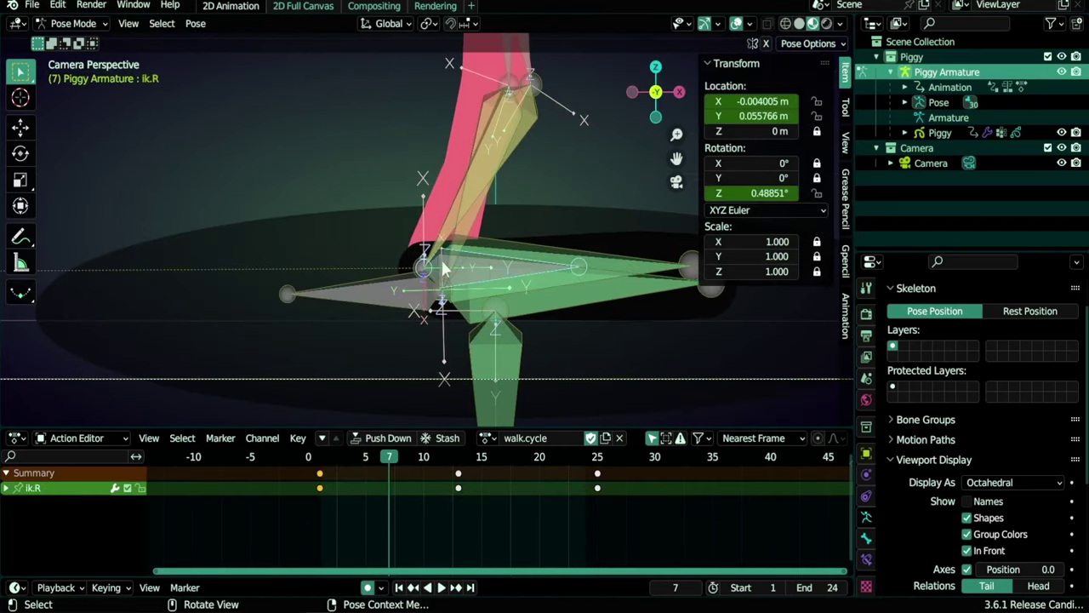
scroll(441, 258, down, 3)
key(g)
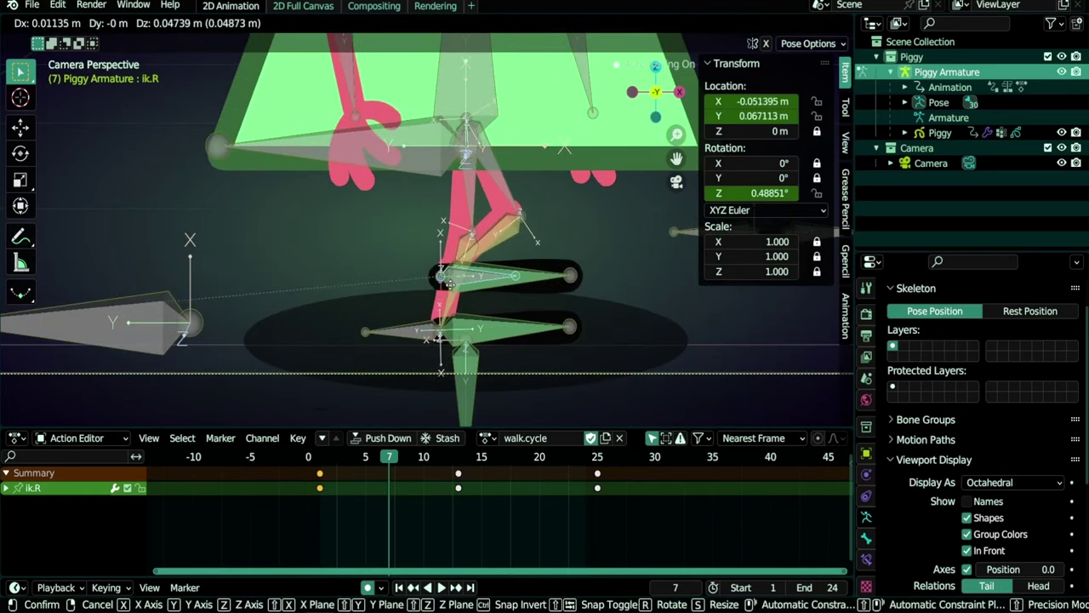
key(Return)
click(344, 459)
drag(345, 459, 525, 458)
Key a new ik.R position at frame 19 and select the overlapping ik.L bone
scroll(543, 326, up, 6)
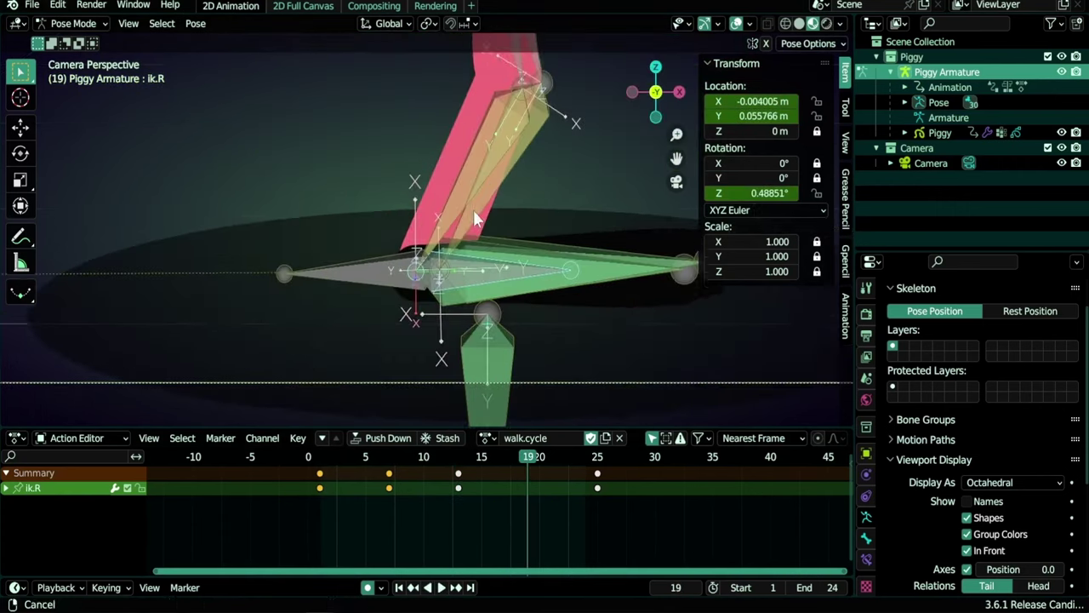
key(g)
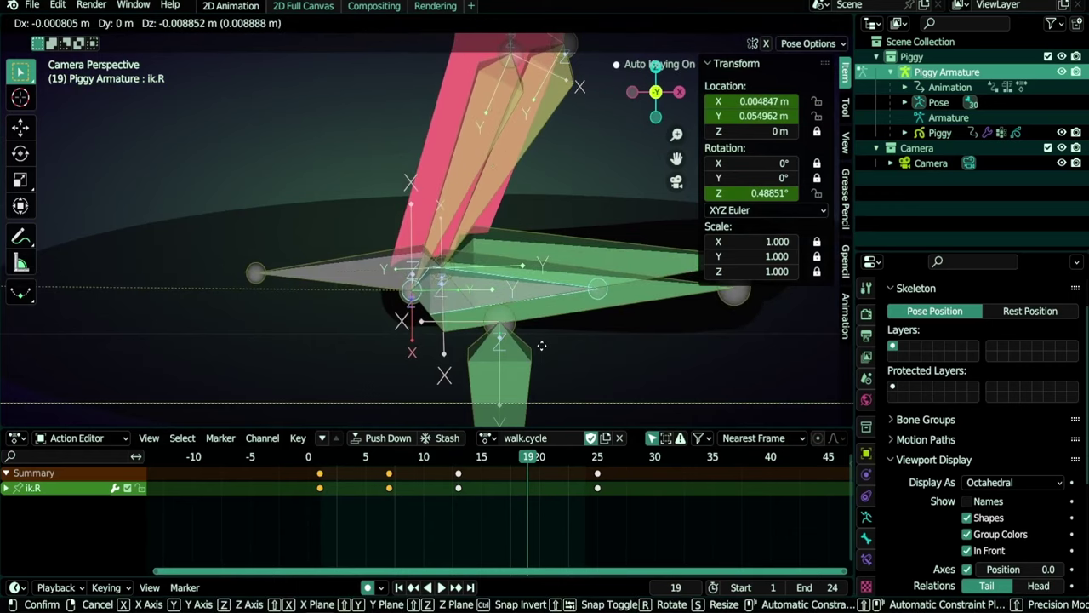
click(338, 287)
click(339, 277)
key(Left)
key(Left)
scroll(438, 389, down, 4)
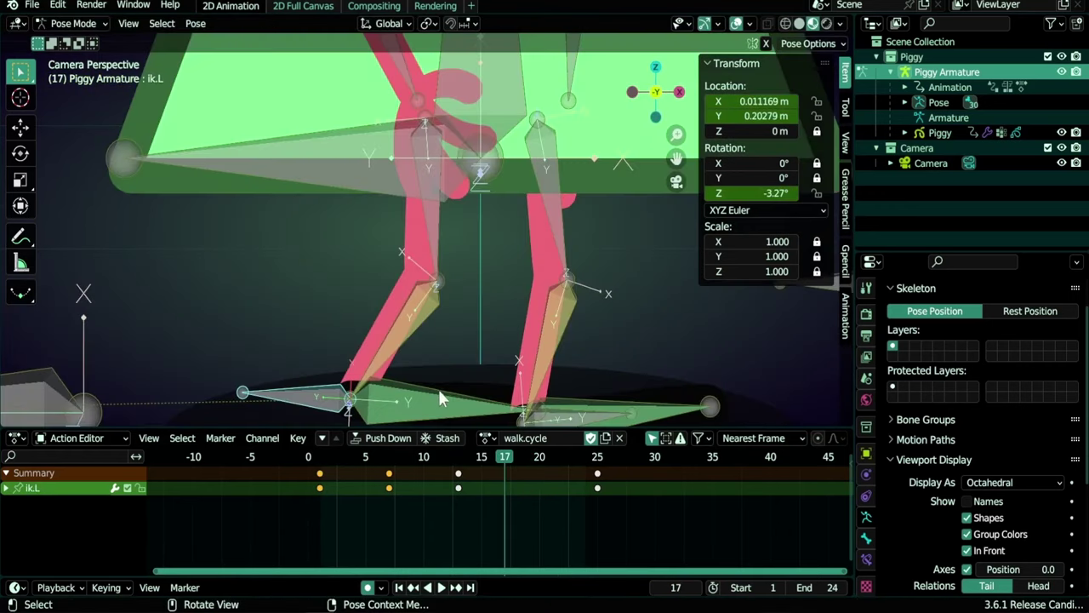
scroll(422, 259, down, 2)
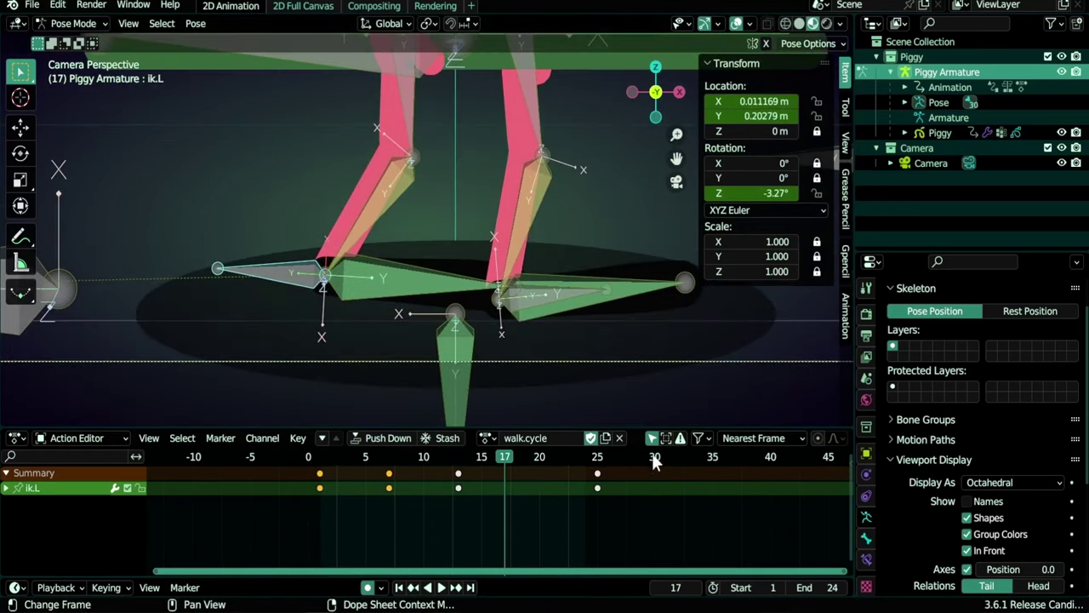
Toggle Only Show Selected and key a raised ik.L position at frame 19
click(652, 438)
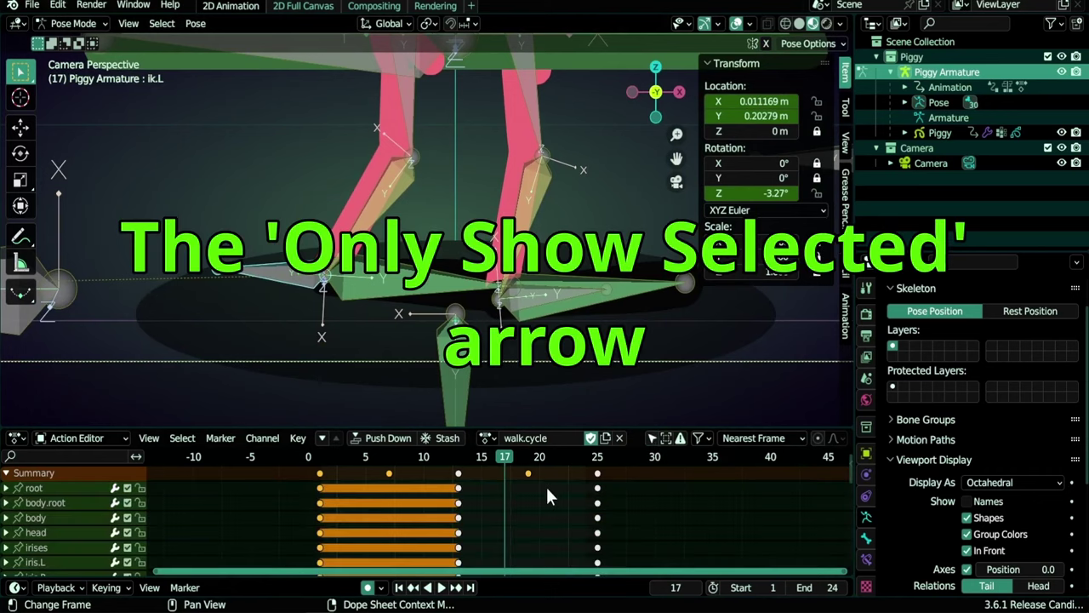
click(528, 456)
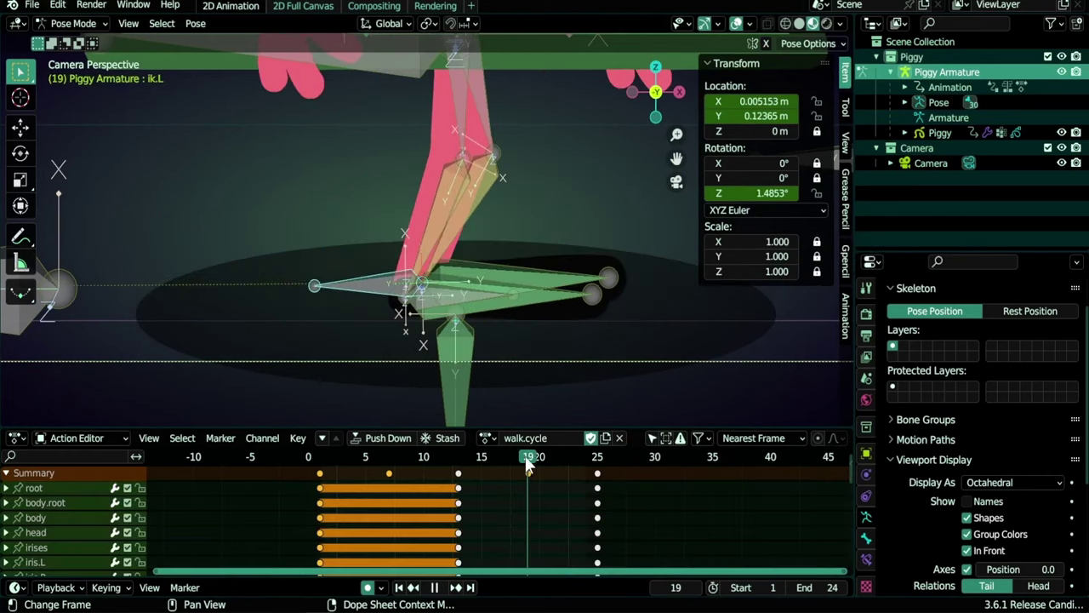
click(652, 438)
scroll(341, 316, up, 1)
key(g)
click(356, 239)
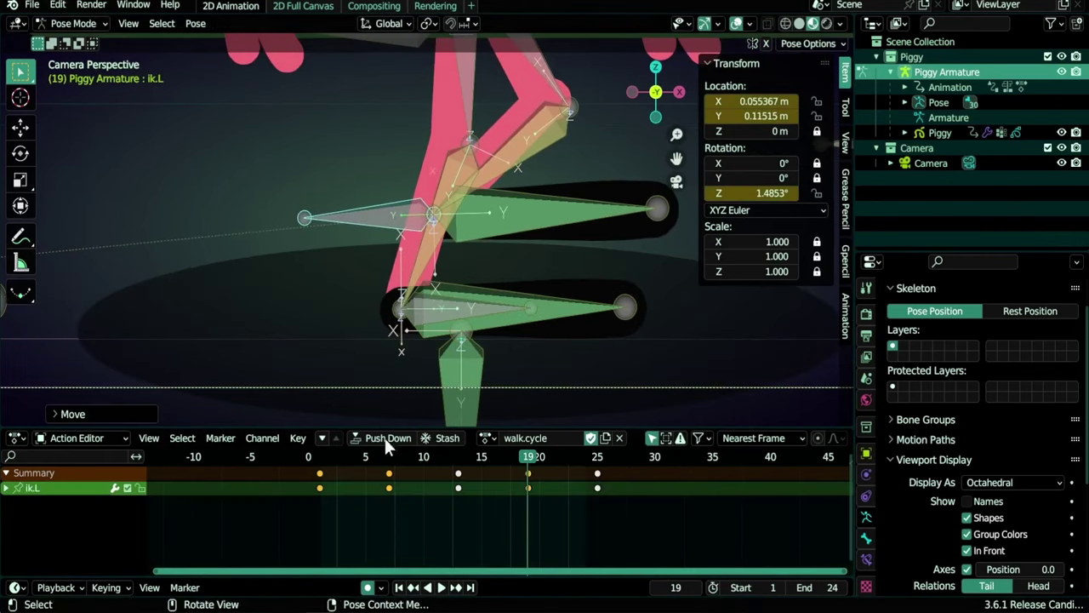
scroll(399, 495, down, 3)
scroll(490, 284, down, 8)
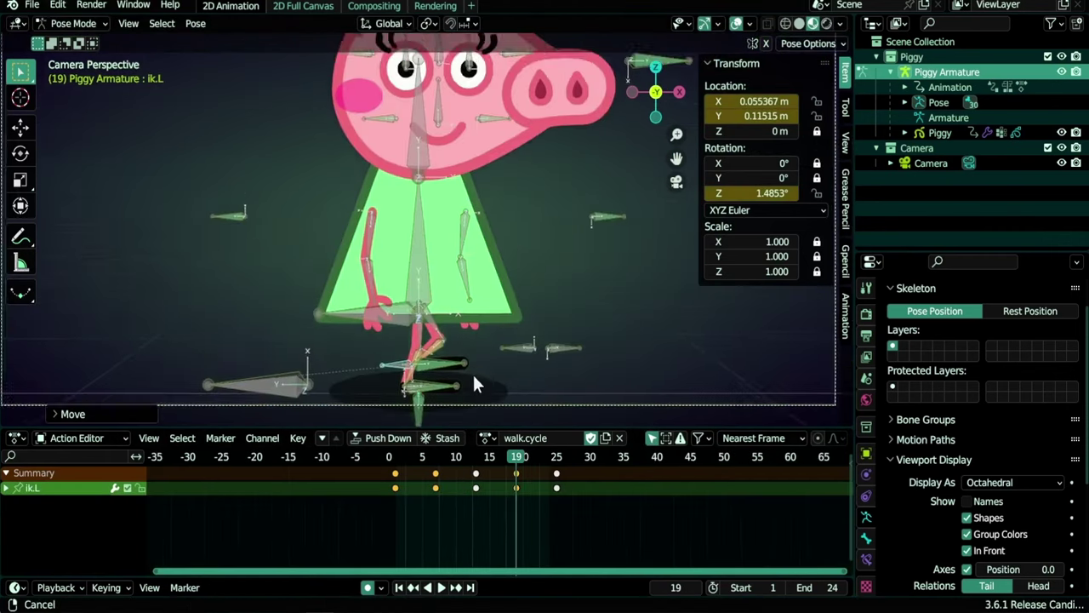
Play the walk cycle to check the new foot keys, stopping at frame 7
key(space)
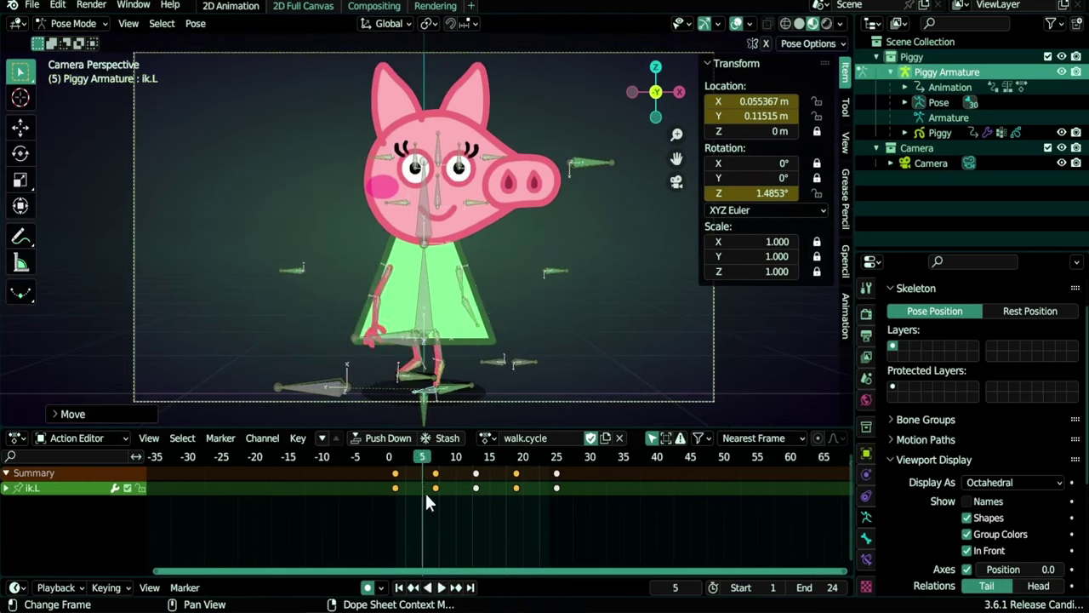
drag(410, 459, 436, 456)
key(space)
scroll(423, 341, up, 4)
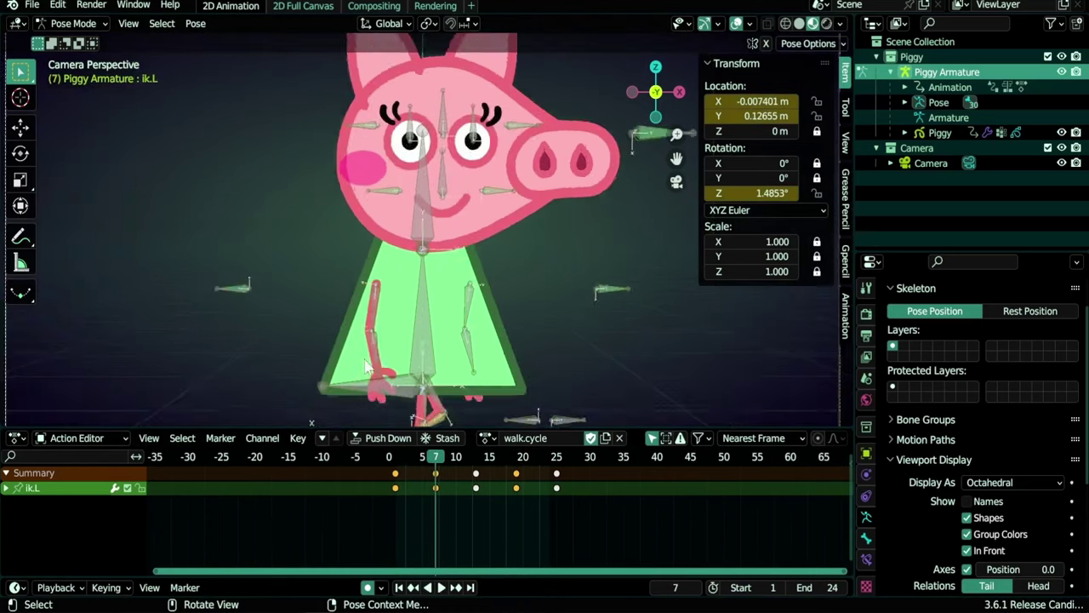
Move body.root vertically along Z at frame 7 and play to check
click(369, 336)
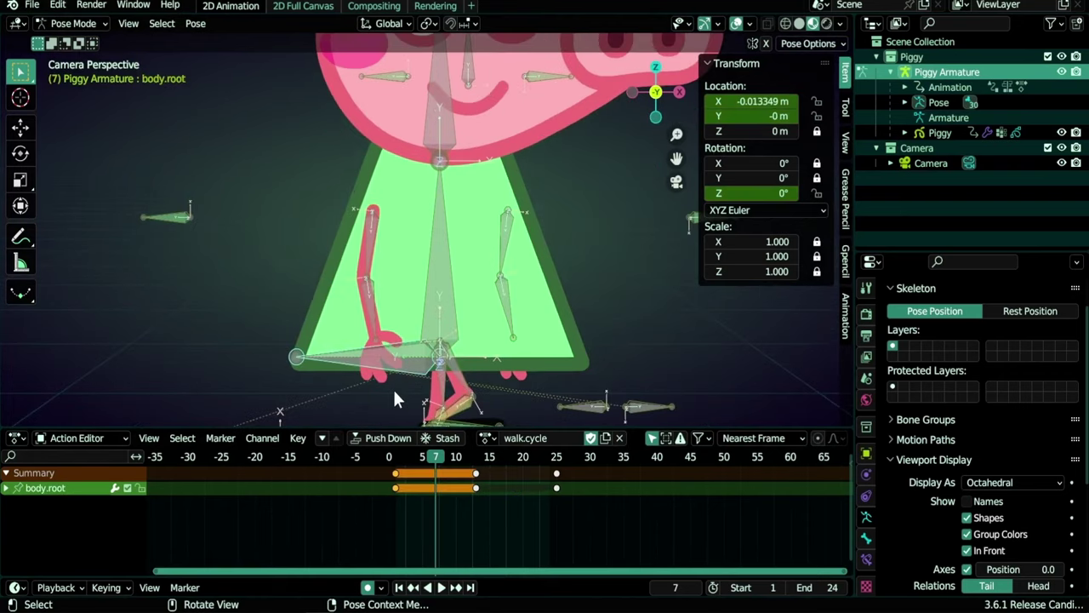
middle_drag(394, 387, 436, 238)
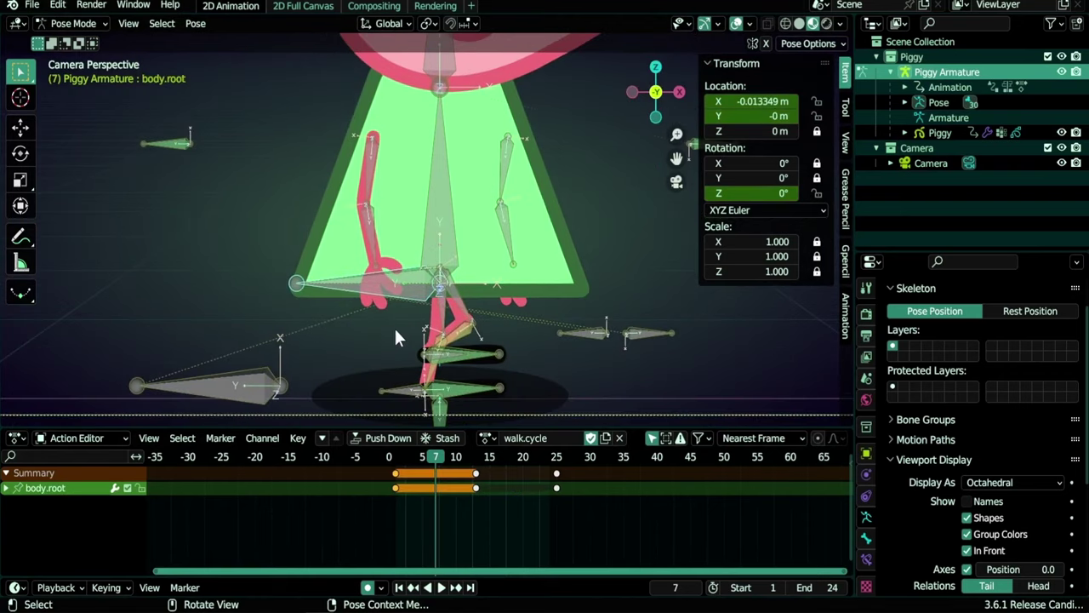
key(g)
key(z)
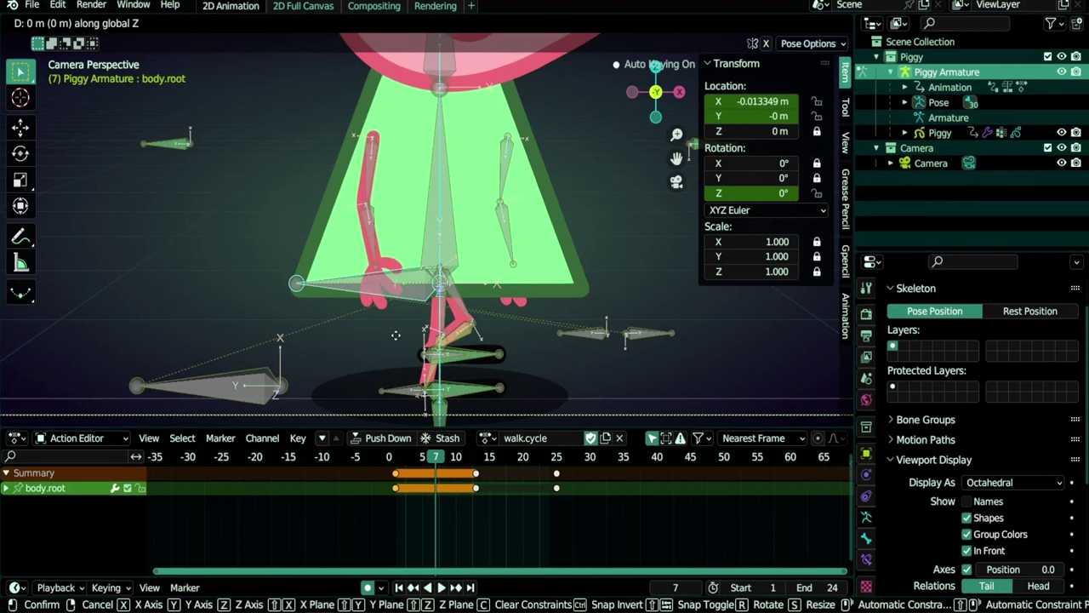
click(396, 333)
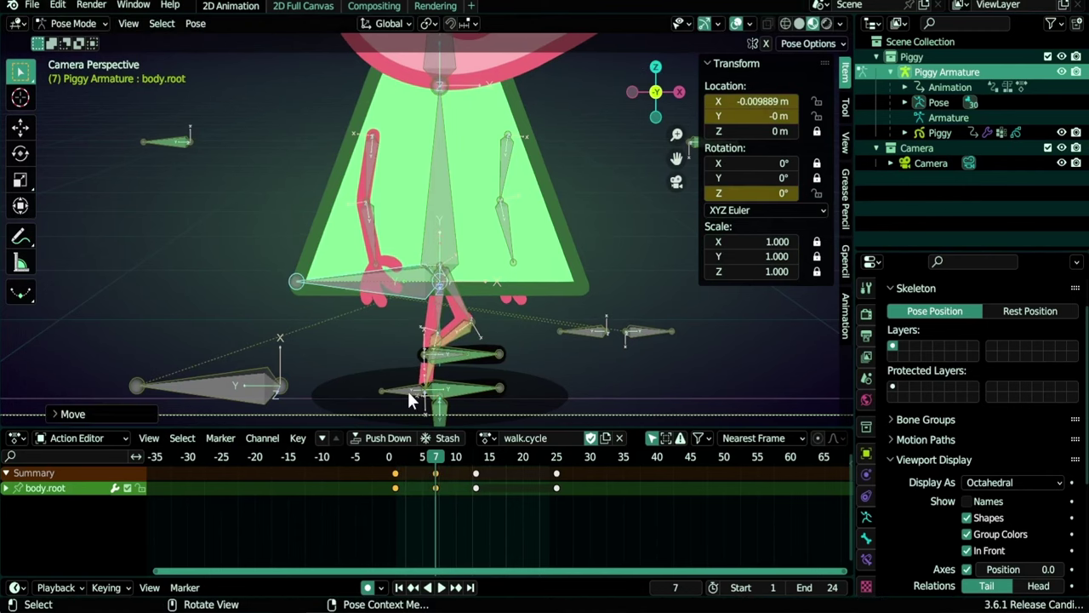
click(408, 391)
key(space)
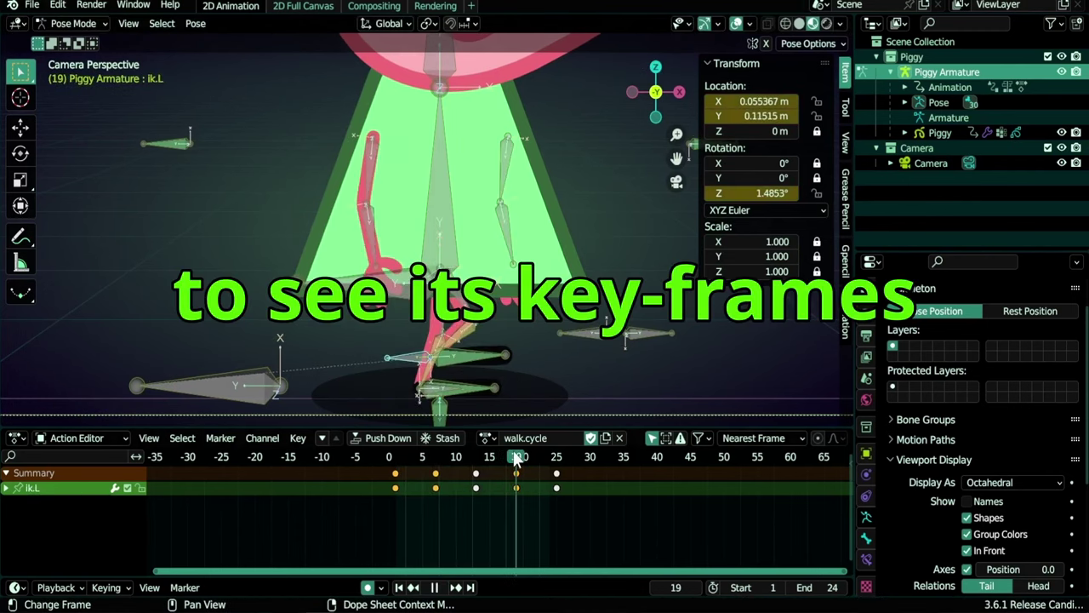
key(space)
Duplicate body.root's frame-7 key to frame 19 and play the cycle
click(414, 297)
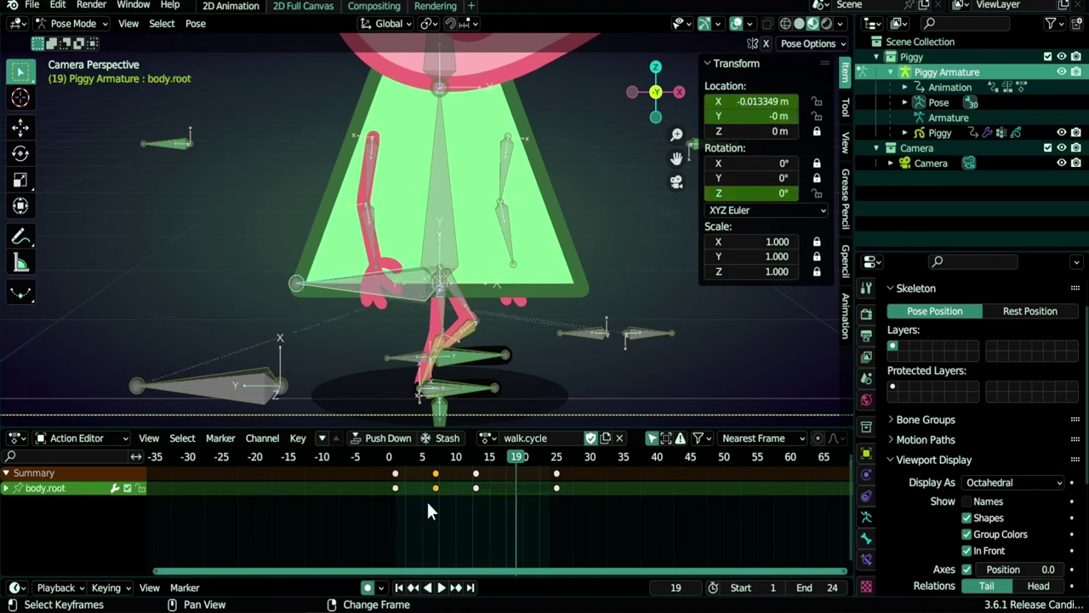
key(shift+d)
click(507, 500)
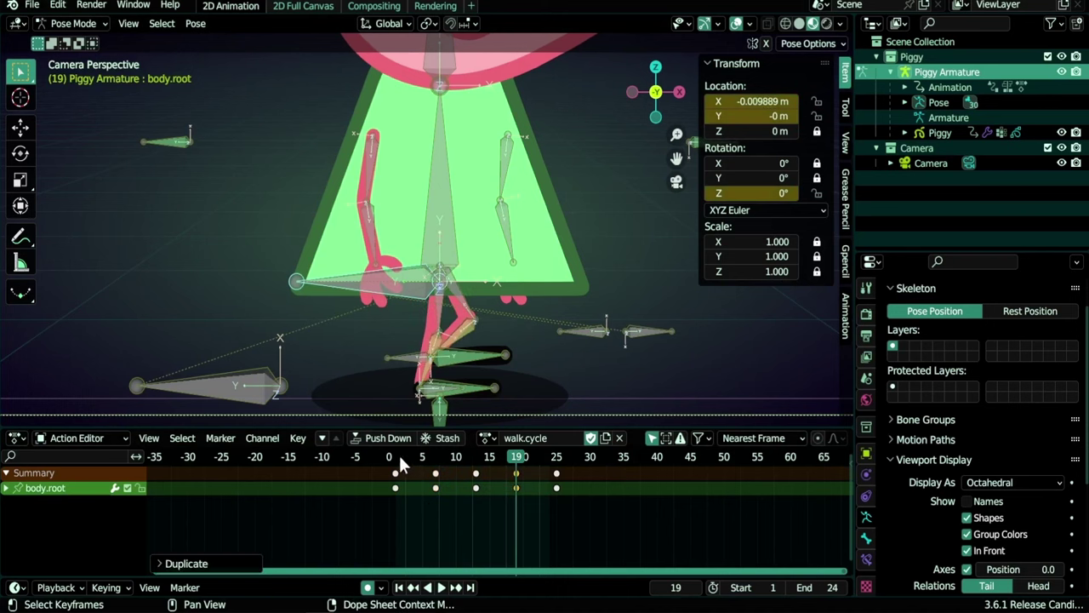
key(space)
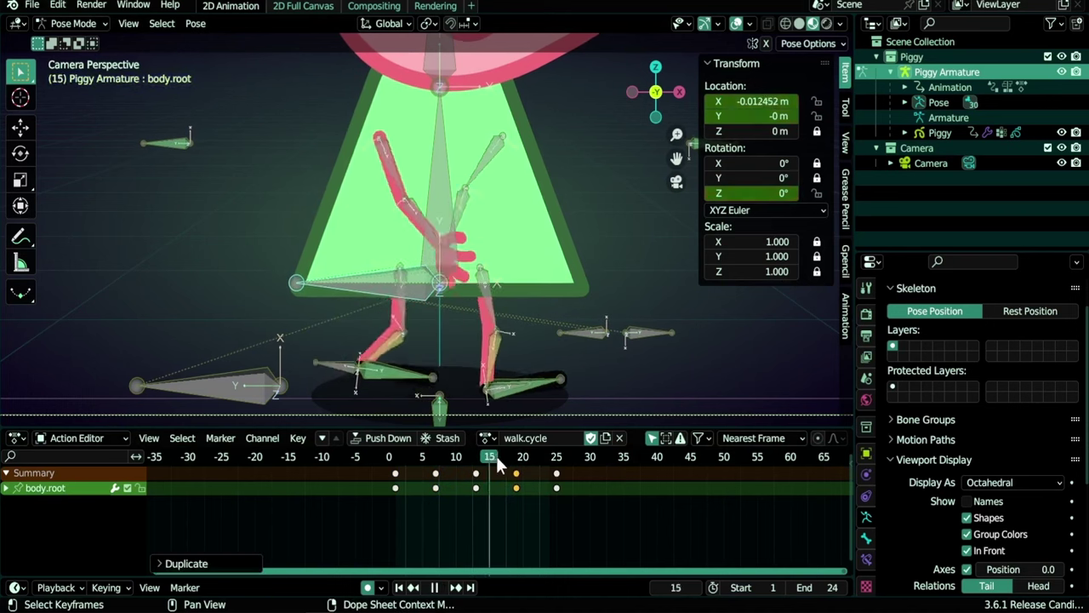
scroll(526, 287, down, 4)
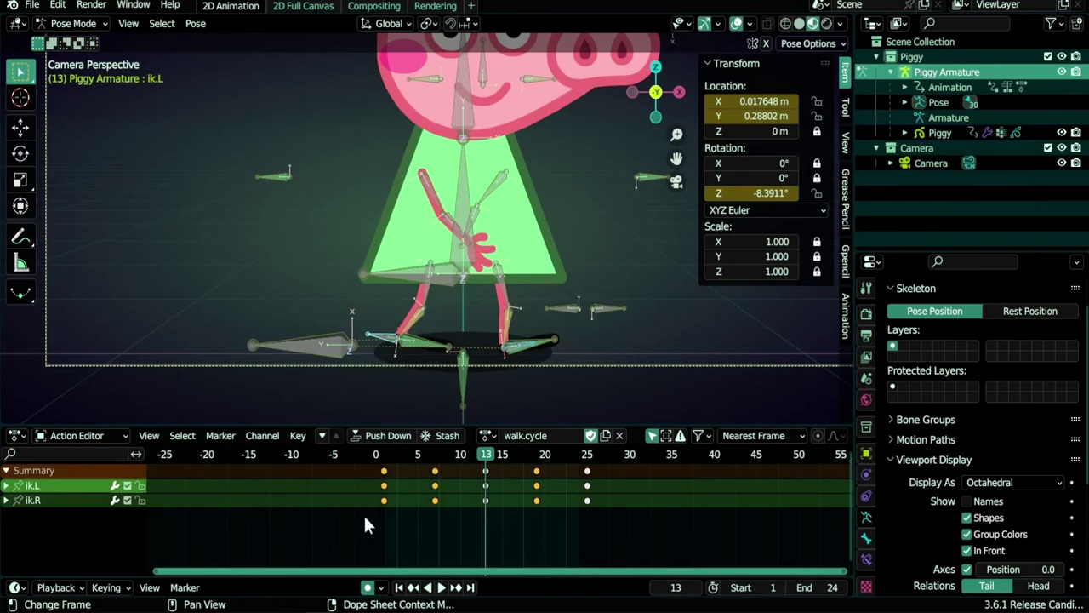
Select all ik.L and ik.R keys, set them to linear interpolation, and preview
drag(364, 516, 594, 486)
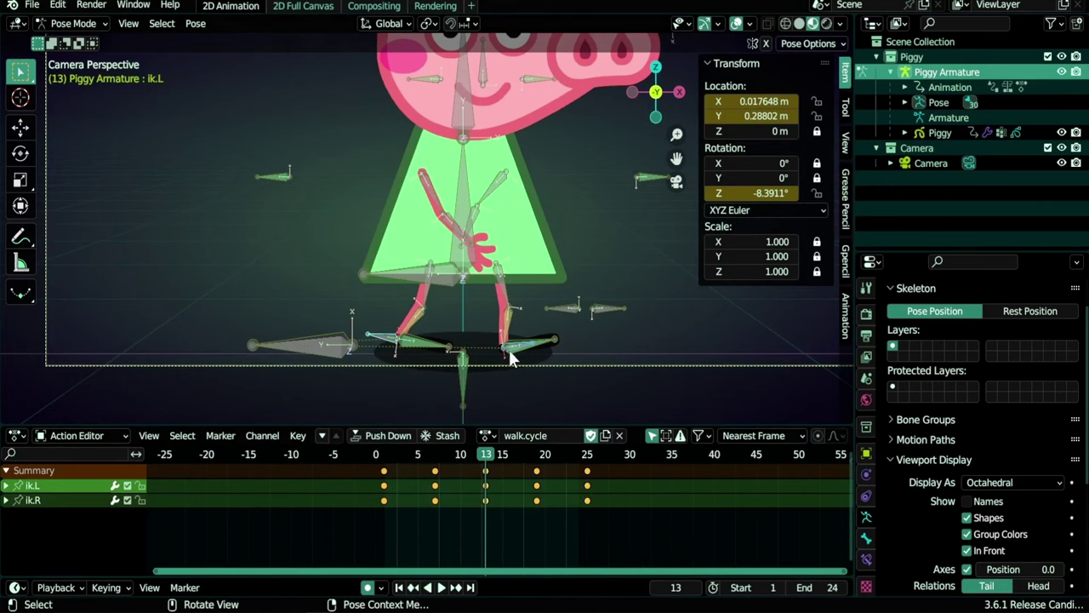
right_click(387, 493)
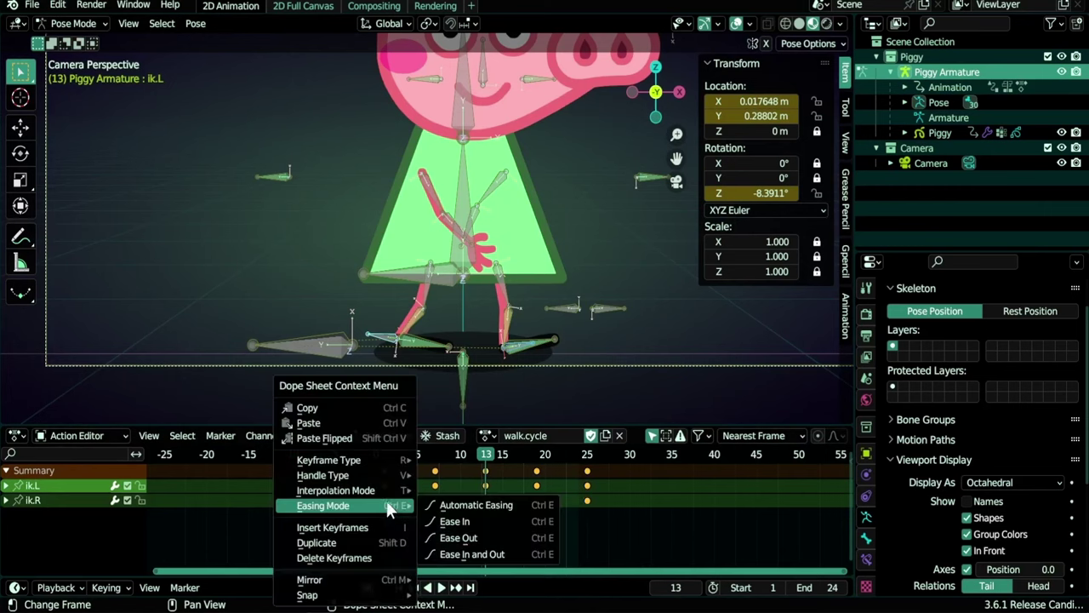
mouse_move(379, 491)
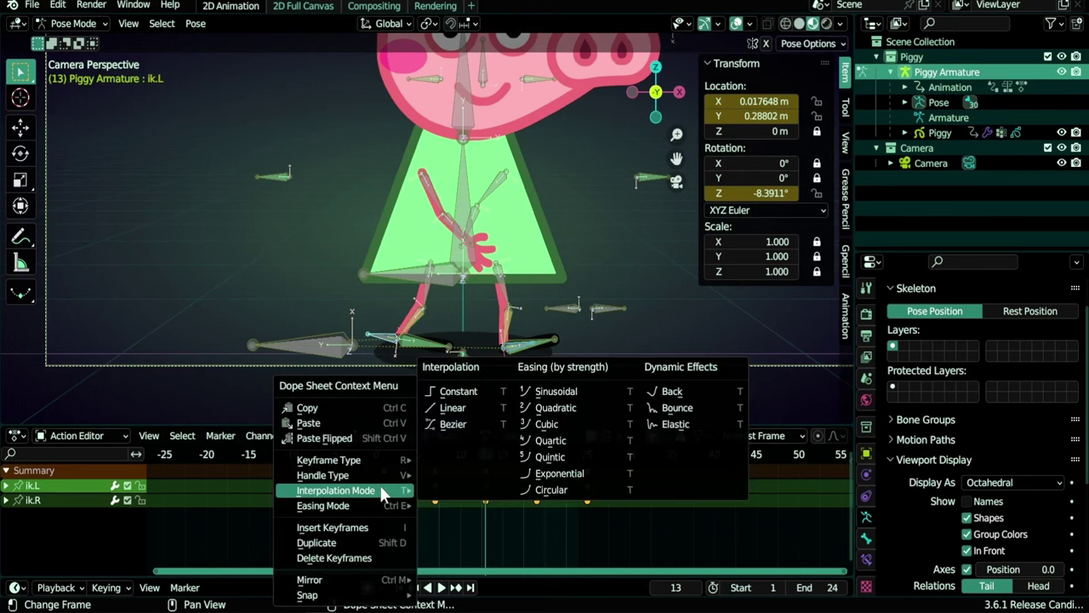
click(453, 408)
key(space)
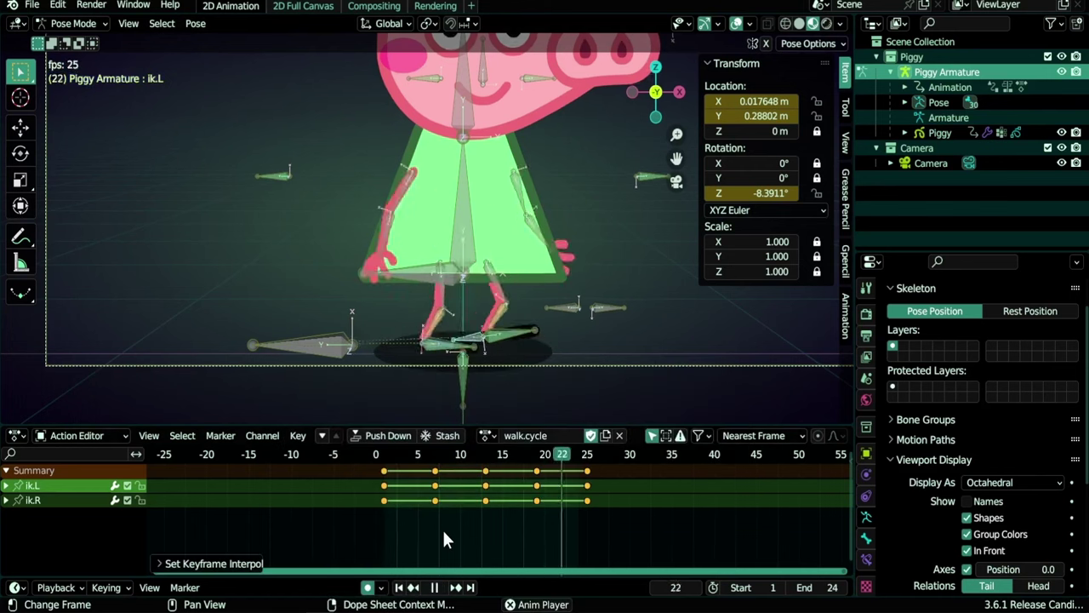
key(space)
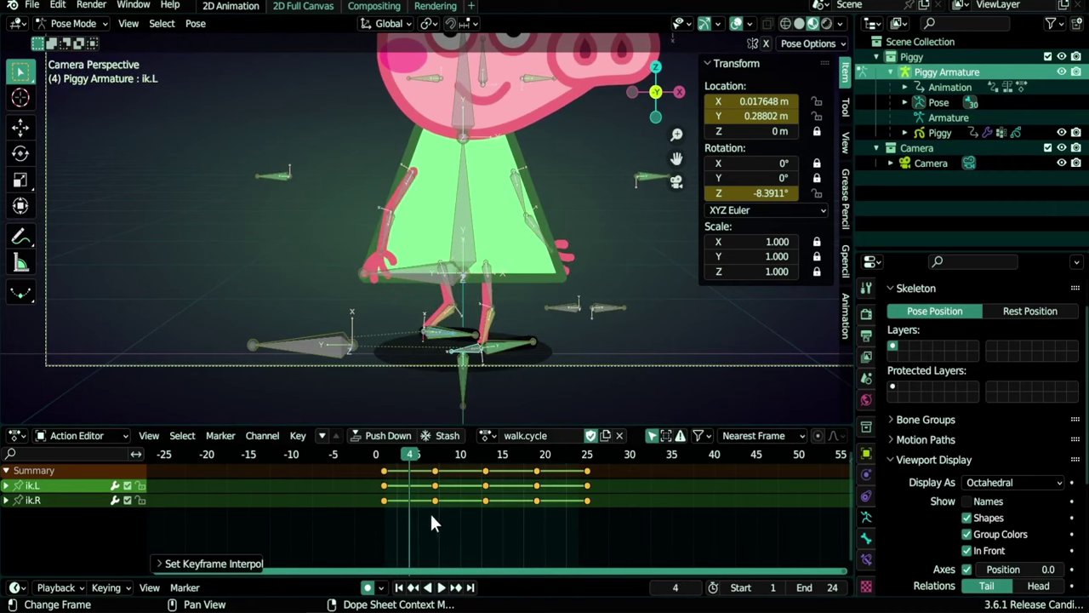
Switch the foot keys back to Bezier and replay frames 2 to 6
right_click(433, 497)
mouse_move(429, 490)
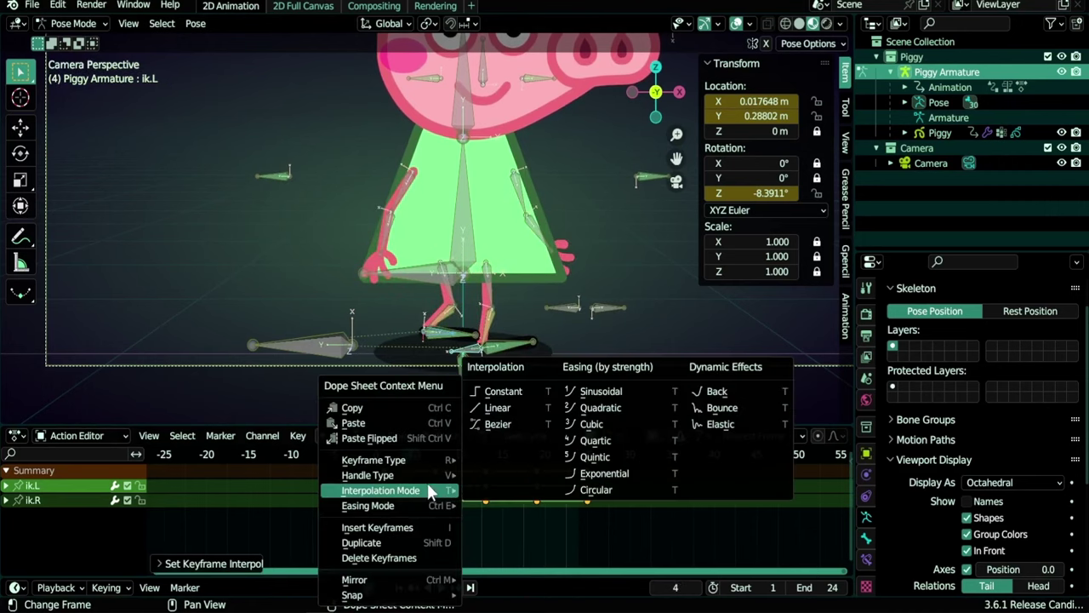
click(493, 426)
key(space)
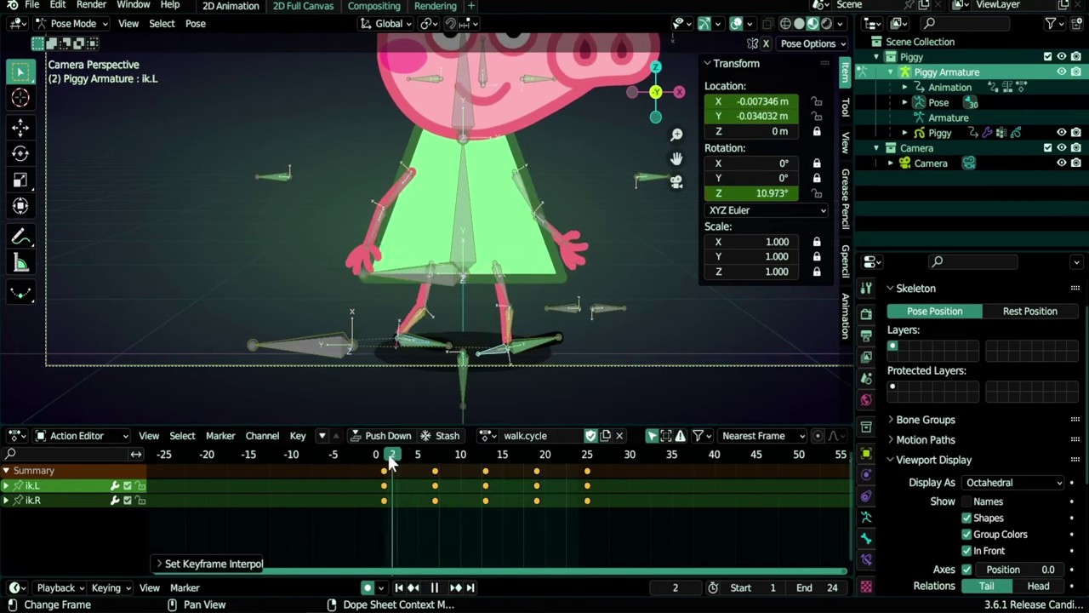
drag(397, 455, 426, 459)
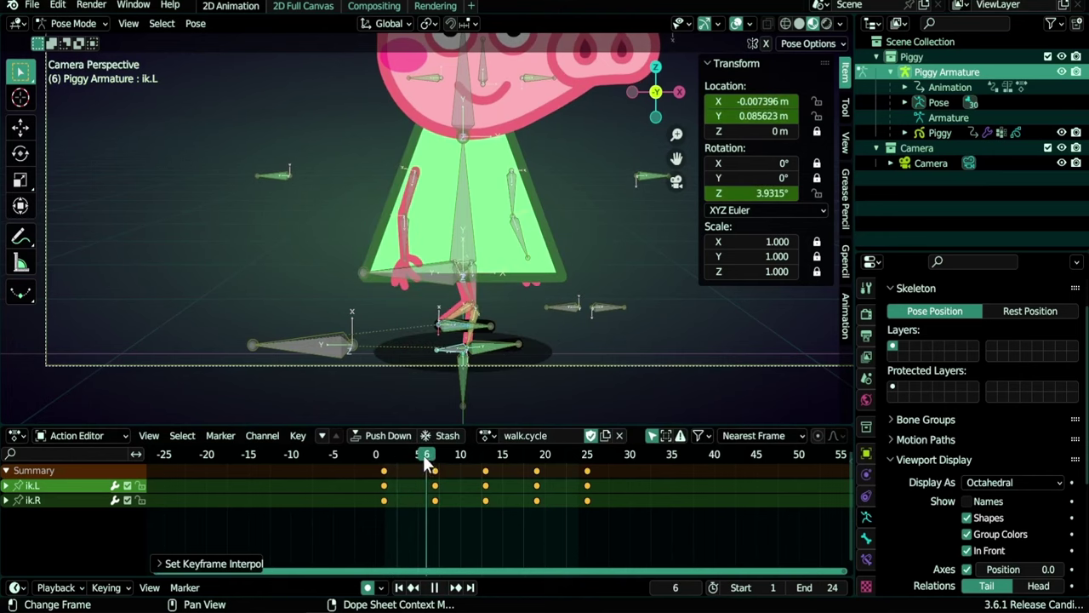
Set the foot keys to Constant interpolation and scrub the stepped poses
right_click(437, 490)
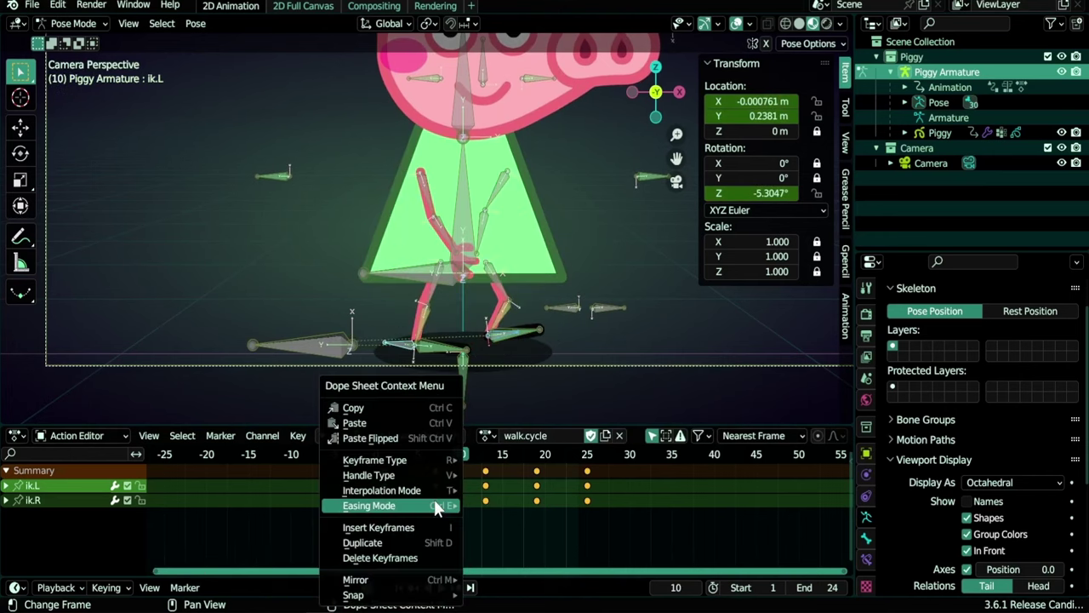
mouse_move(437, 508)
mouse_move(433, 487)
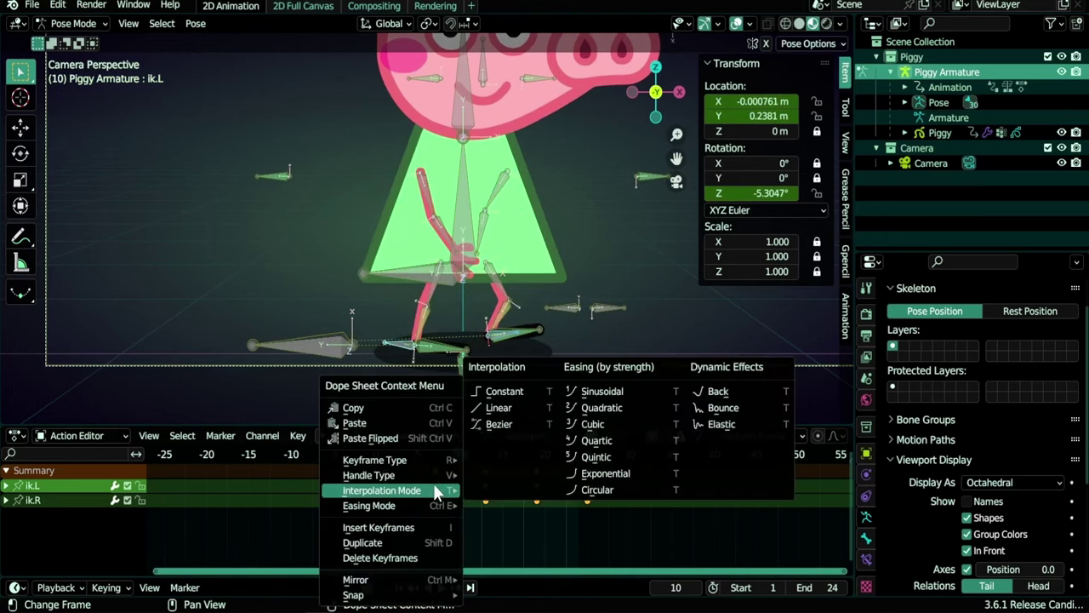
click(510, 390)
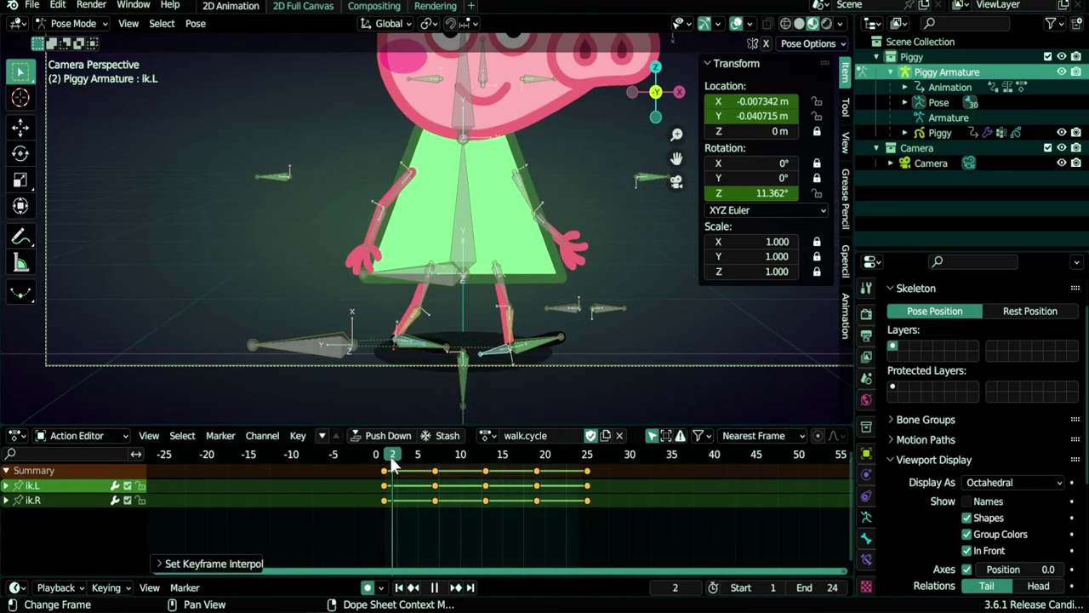
drag(392, 460, 434, 461)
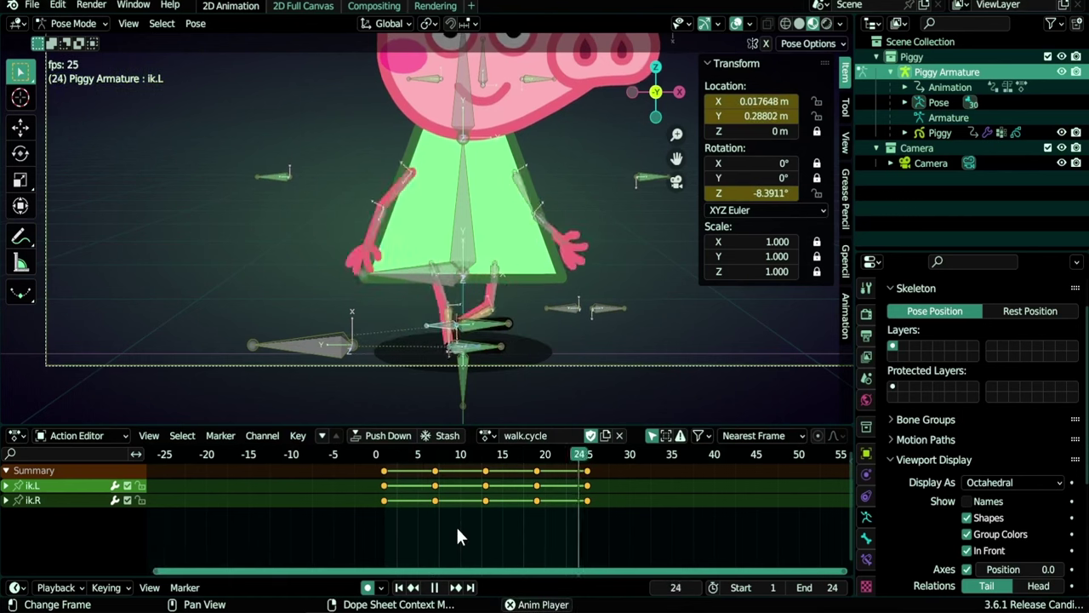
key(Escape)
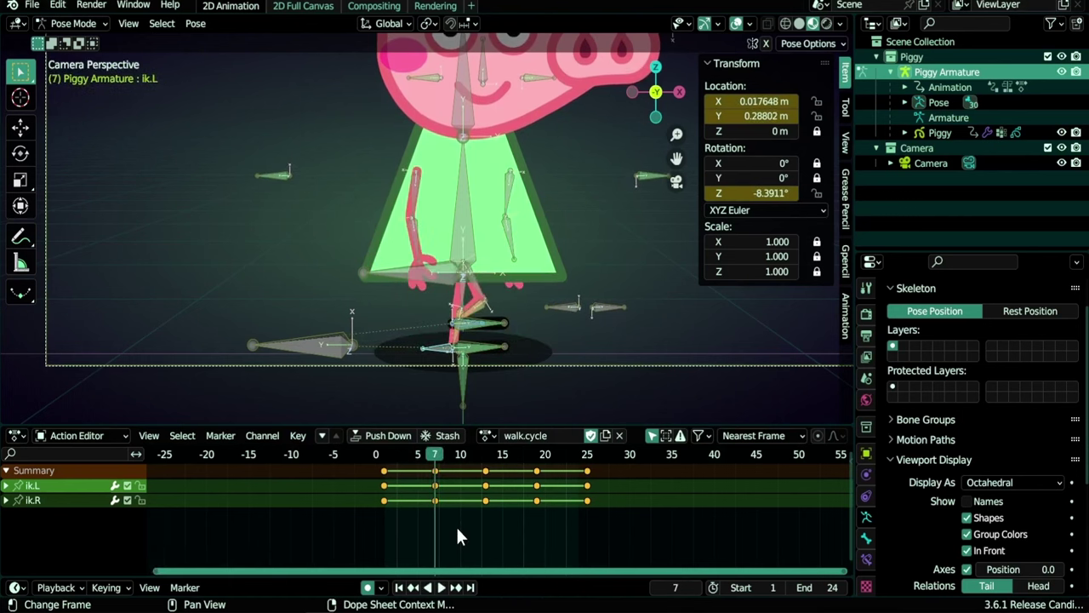
Return to the first frame and restore Bezier interpolation on the foot keys
key(shift+Left)
right_click(445, 502)
mouse_move(435, 492)
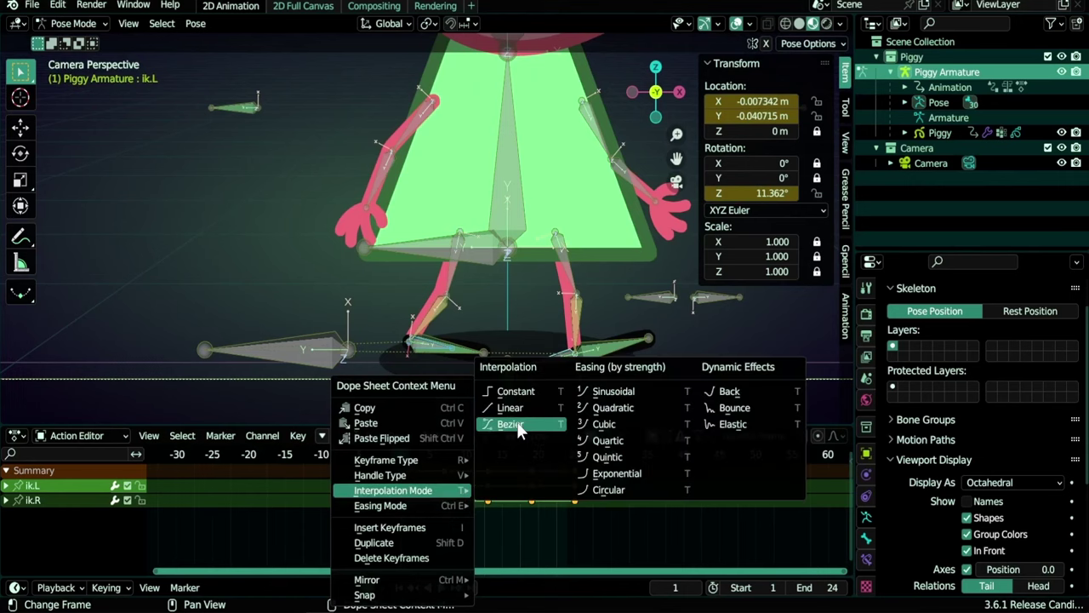
click(519, 430)
scroll(502, 256, up, 5)
Pose mouth.shape open at frame 10, then scrub back to preview it
scroll(533, 230, up, 2)
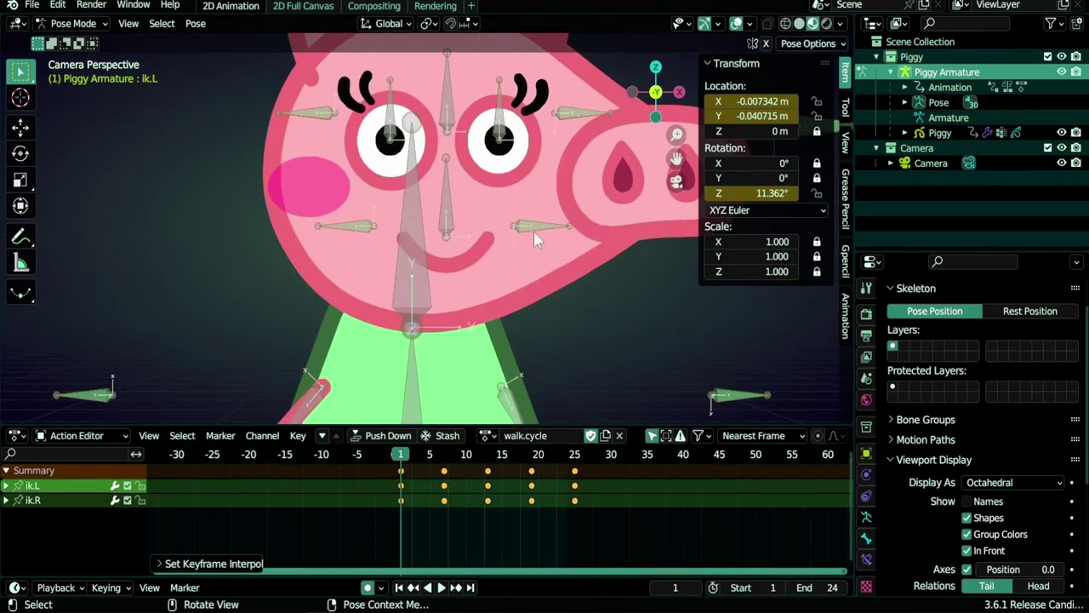
click(536, 229)
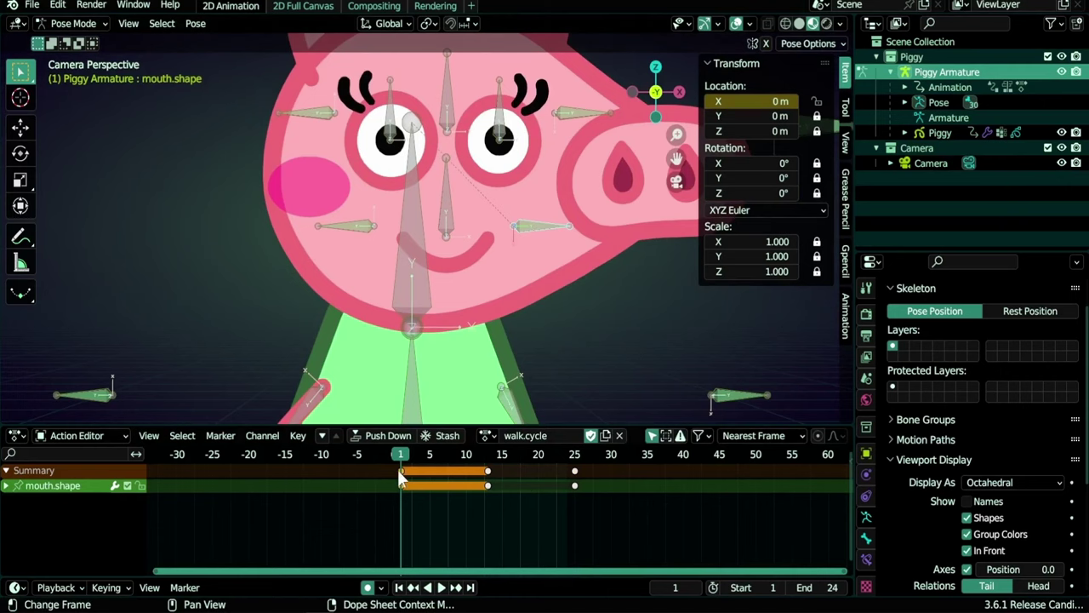
drag(405, 462, 465, 461)
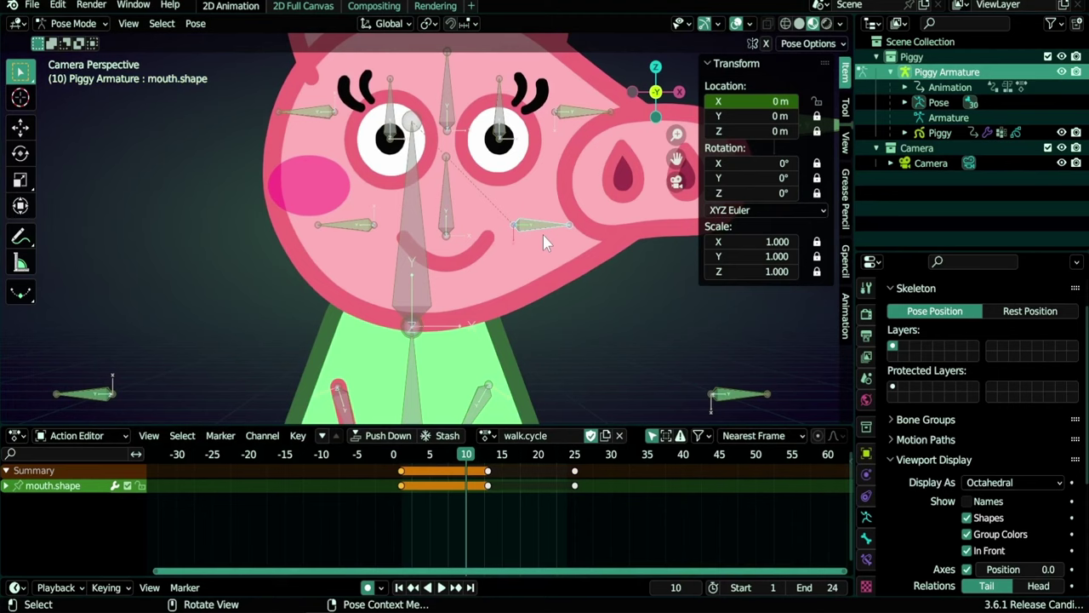
key(g)
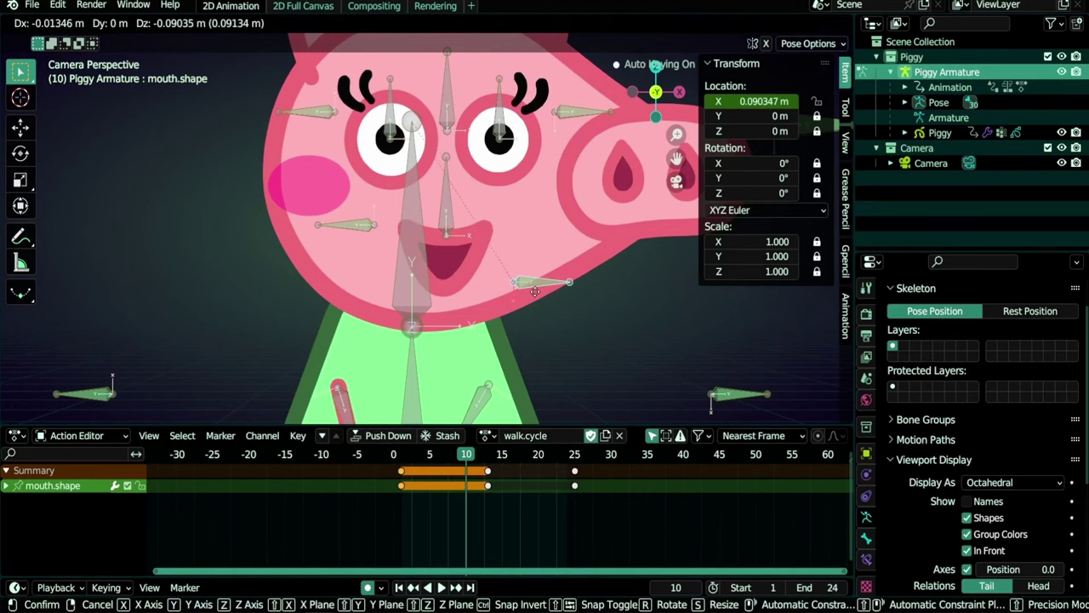
click(534, 292)
drag(401, 466, 465, 463)
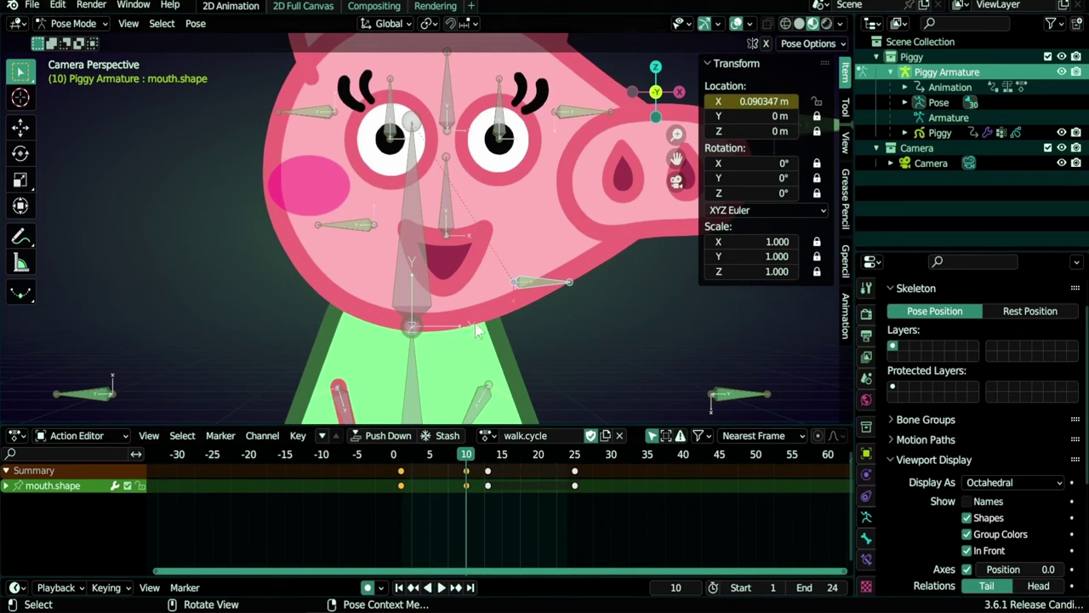
Set the mouth keys to Constant interpolation and play back to check the change
right_click(402, 484)
mouse_move(402, 484)
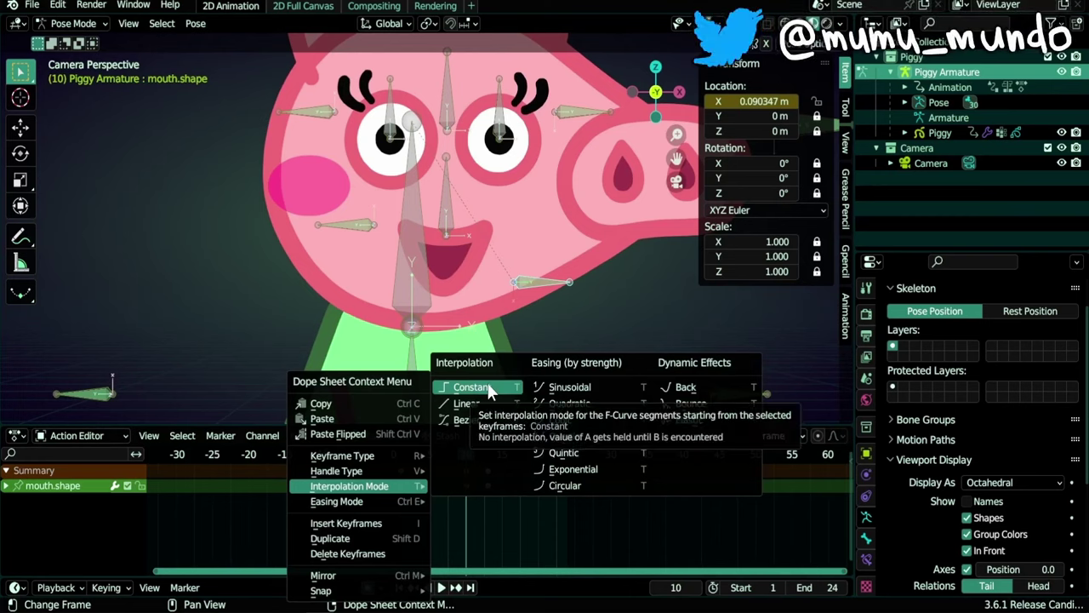
click(470, 386)
click(401, 454)
key(space)
drag(408, 460, 465, 451)
Delete the trial mouth keyframe at frame 10 and deselect all keys
click(400, 454)
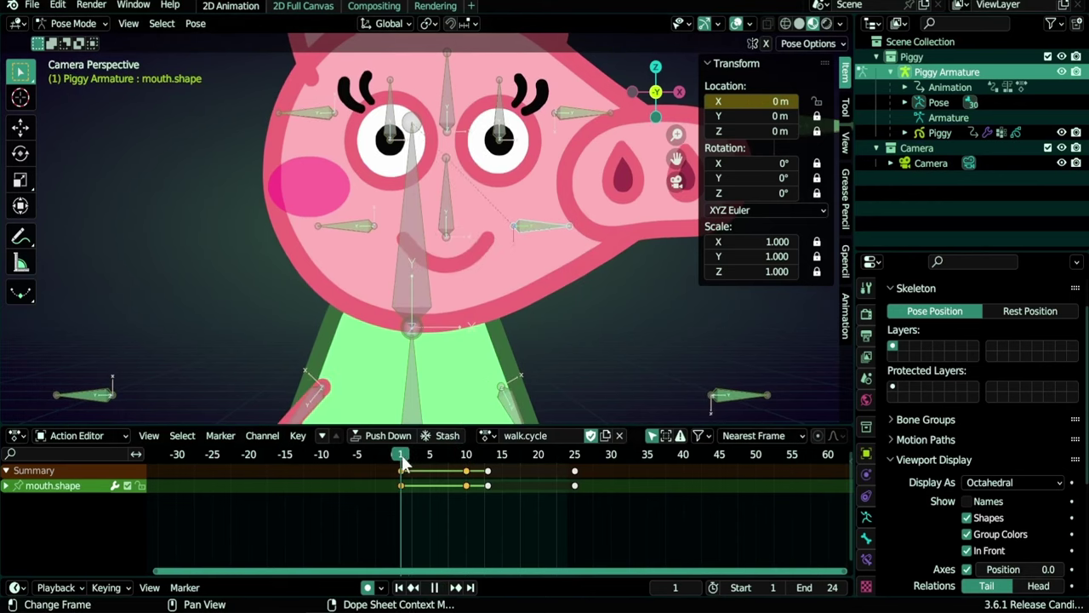
click(465, 454)
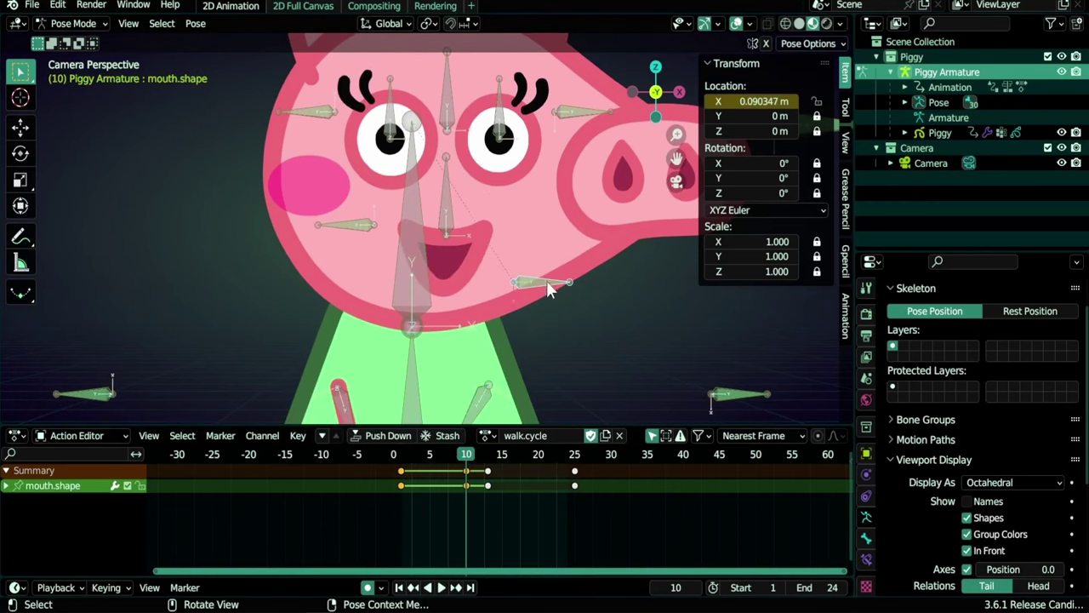
click(465, 452)
key(Delete)
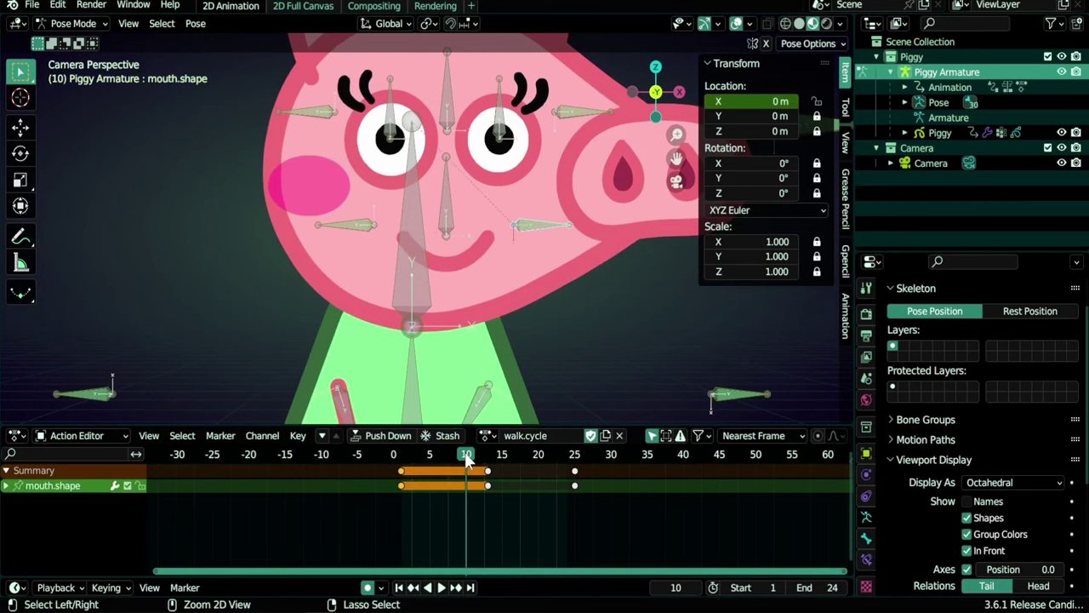
click(492, 507)
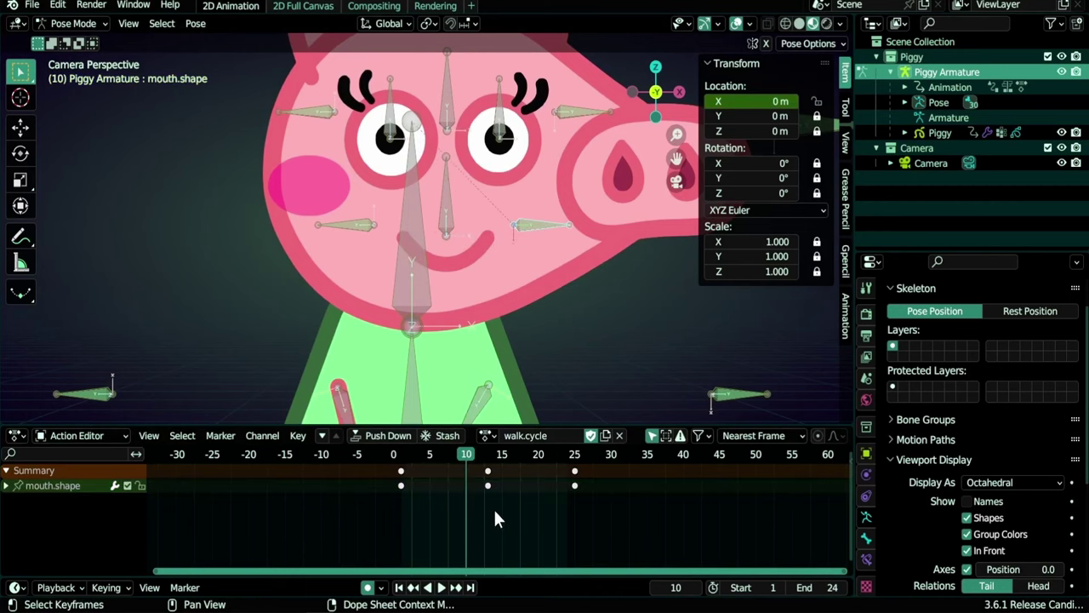
Select the ik.R and ik.L foot controls and make the animation editor taller
middle_drag(496, 286, 527, 313)
click(527, 312)
click(527, 313)
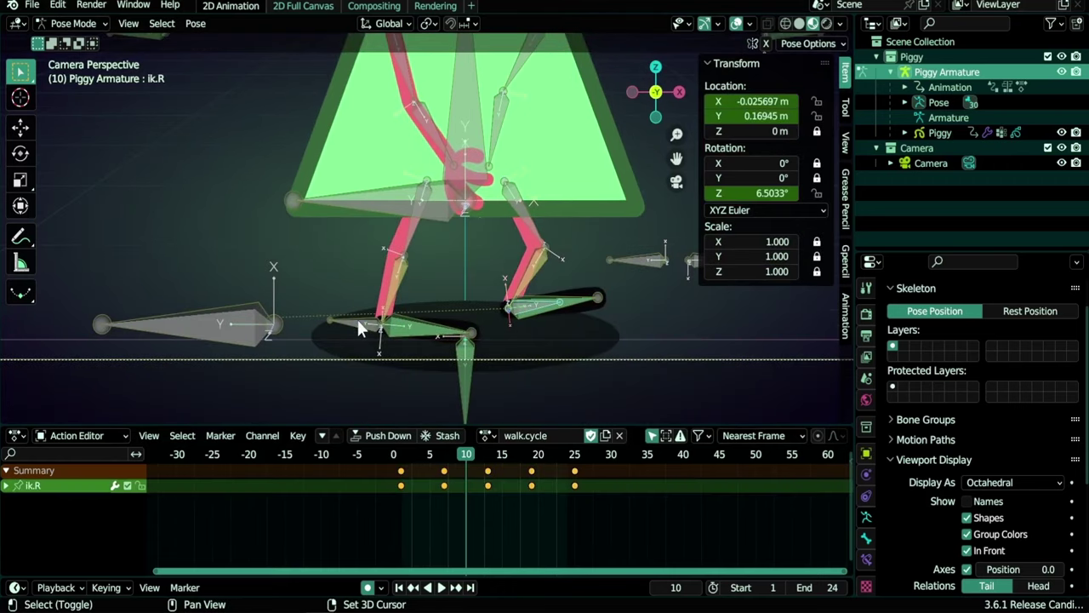
shift+click(357, 319)
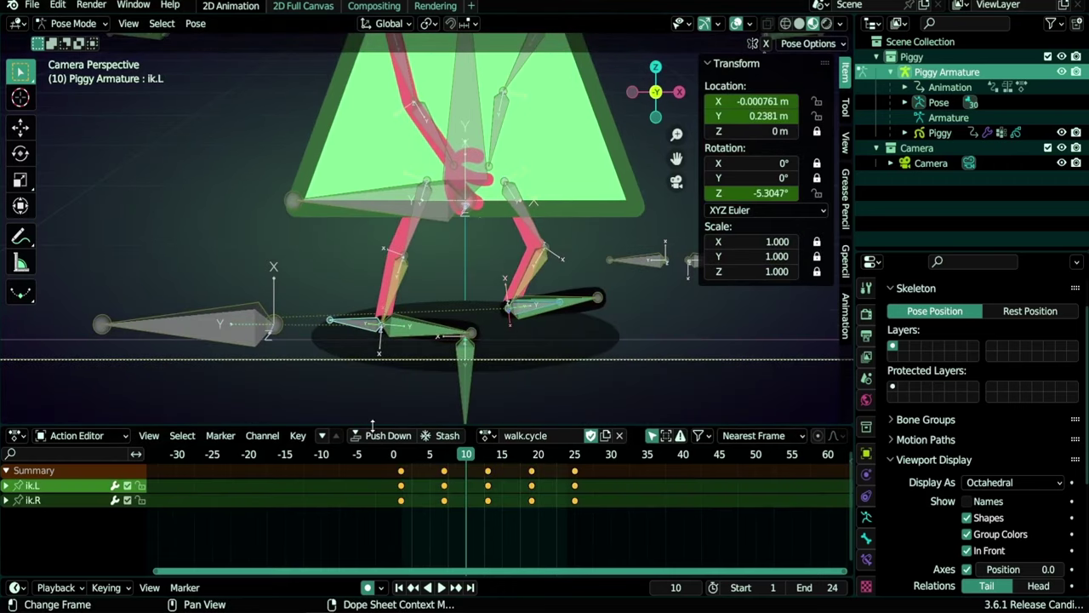
drag(371, 424, 372, 384)
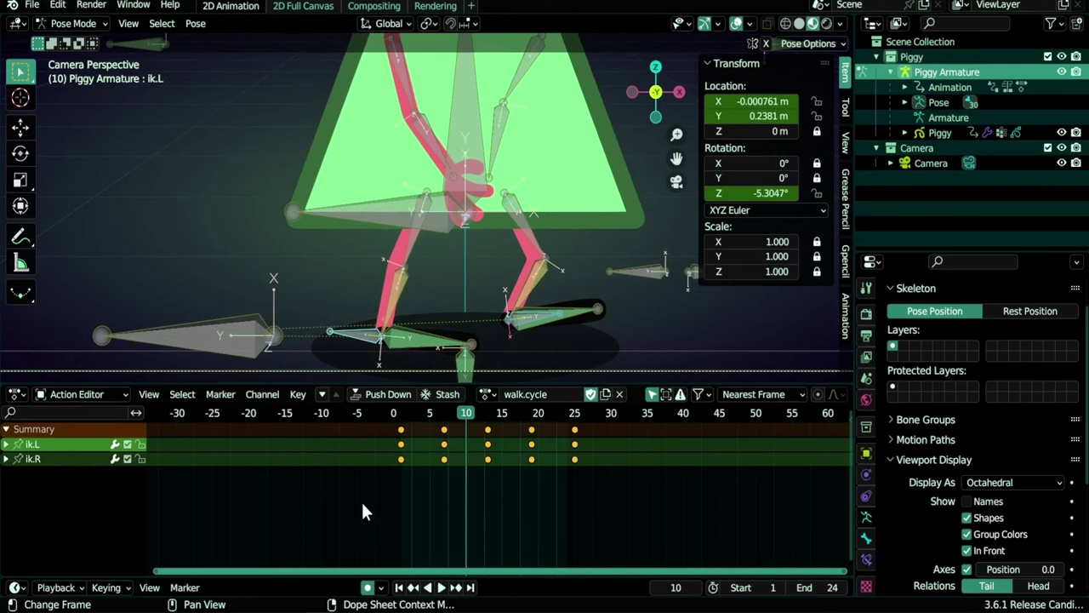
click(21, 394)
click(21, 394)
key(ctrl+Tab)
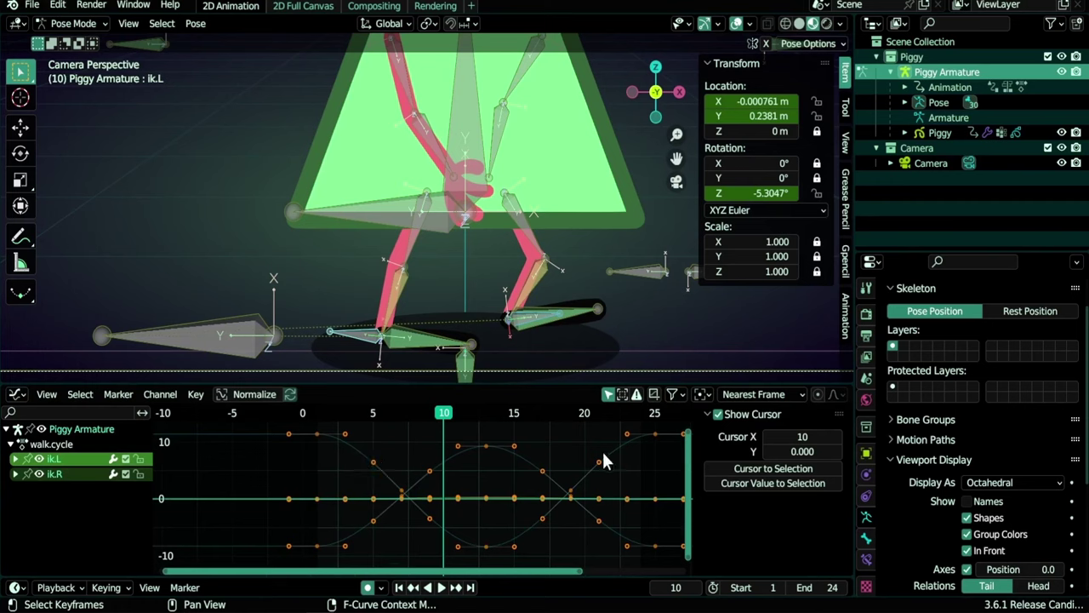
click(609, 395)
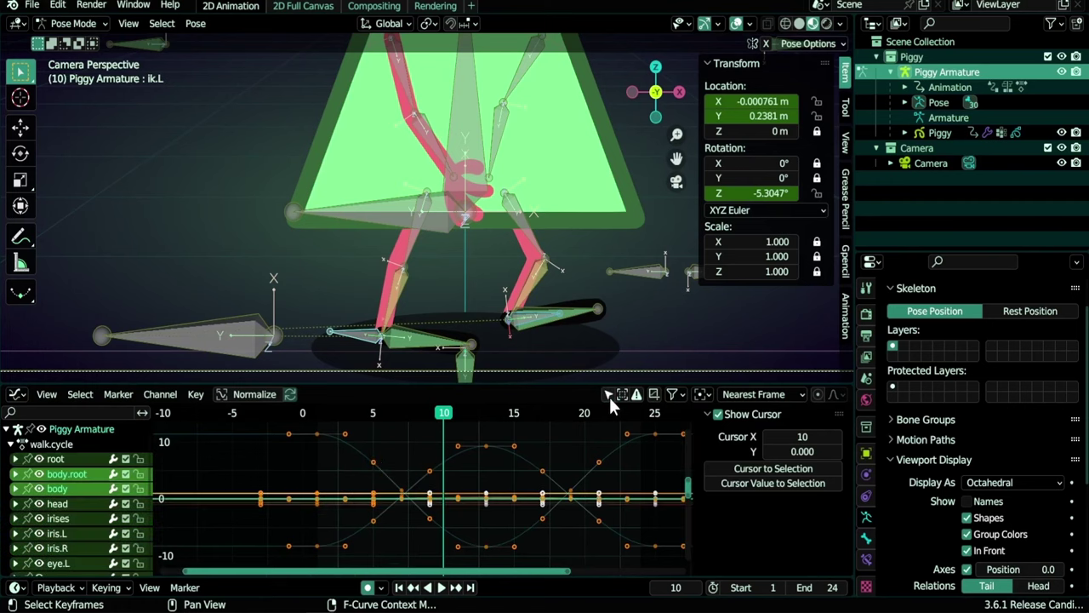
click(609, 395)
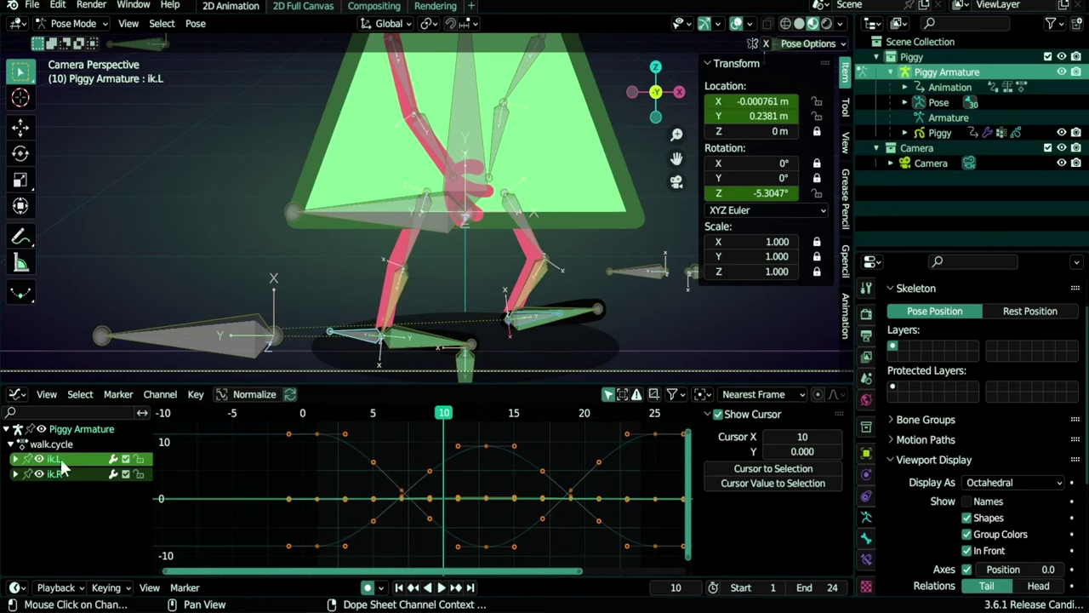
click(14, 459)
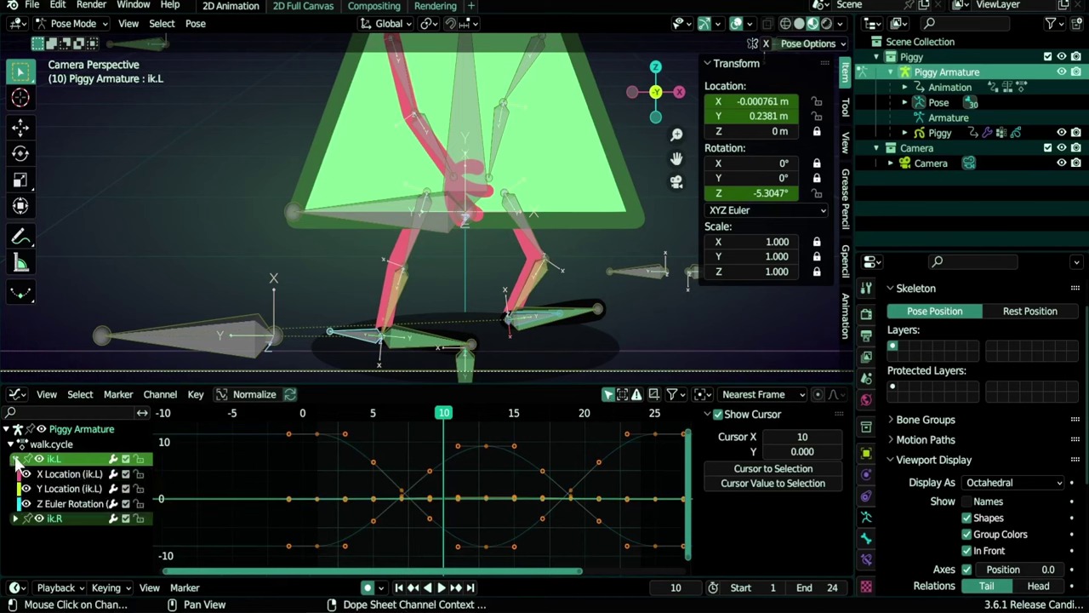
click(55, 474)
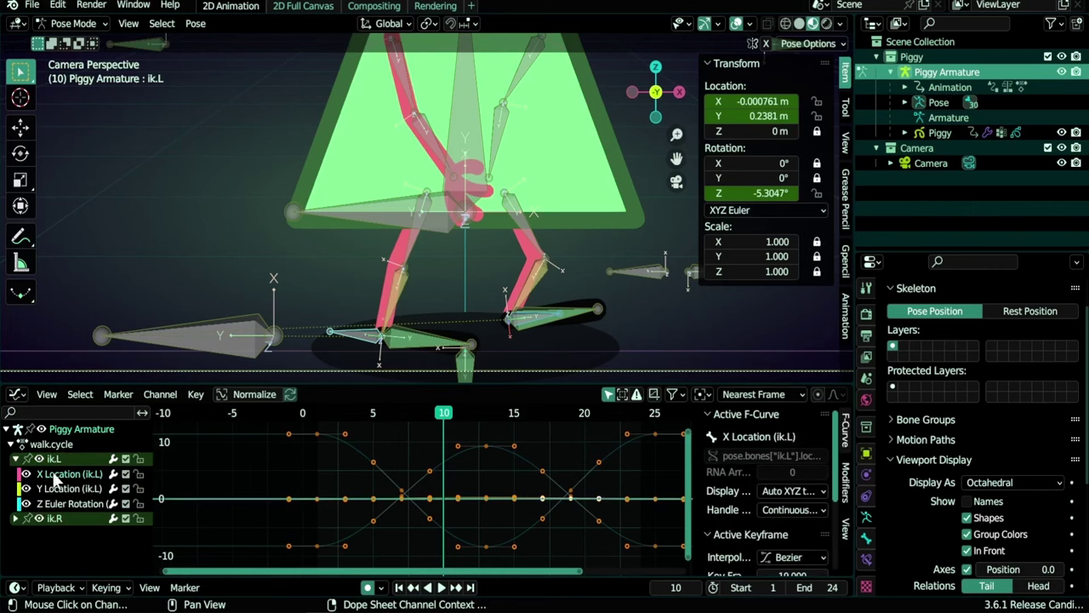
click(51, 489)
click(52, 503)
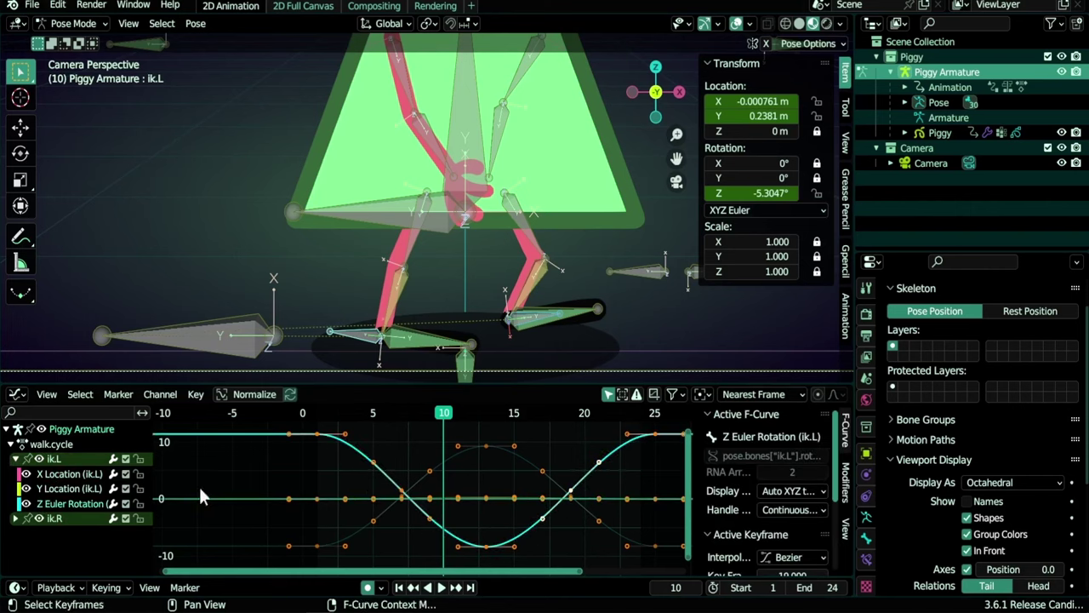
click(14, 518)
click(68, 534)
click(67, 548)
click(70, 563)
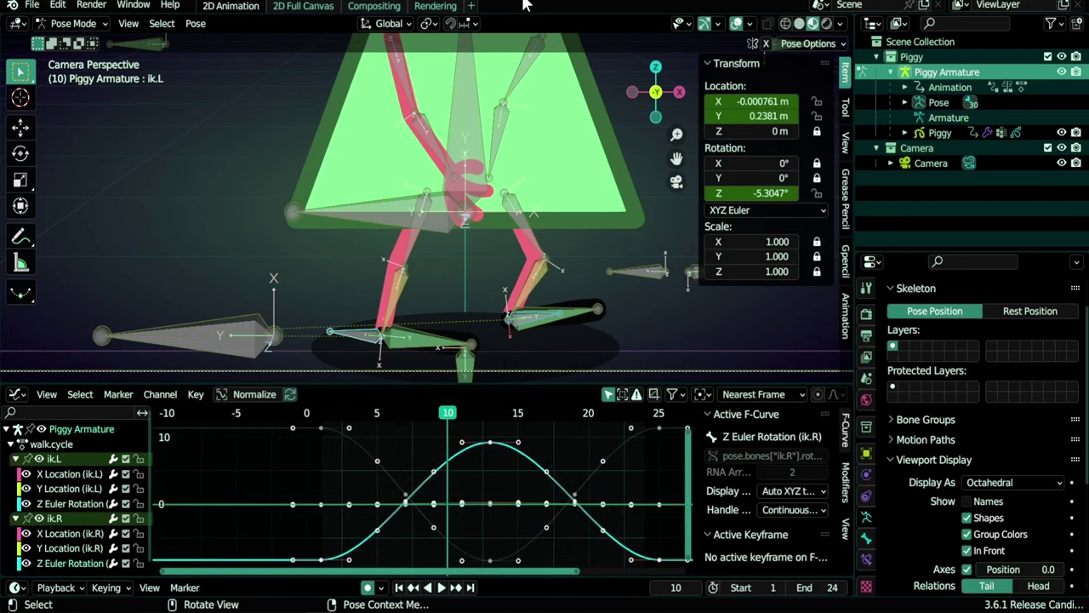
click(245, 394)
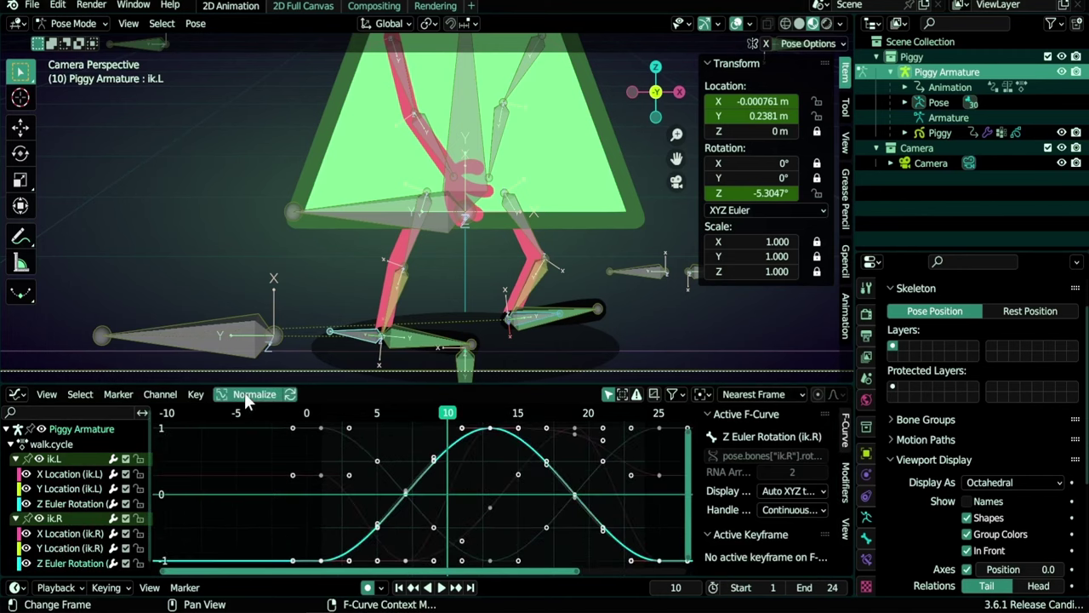
click(73, 536)
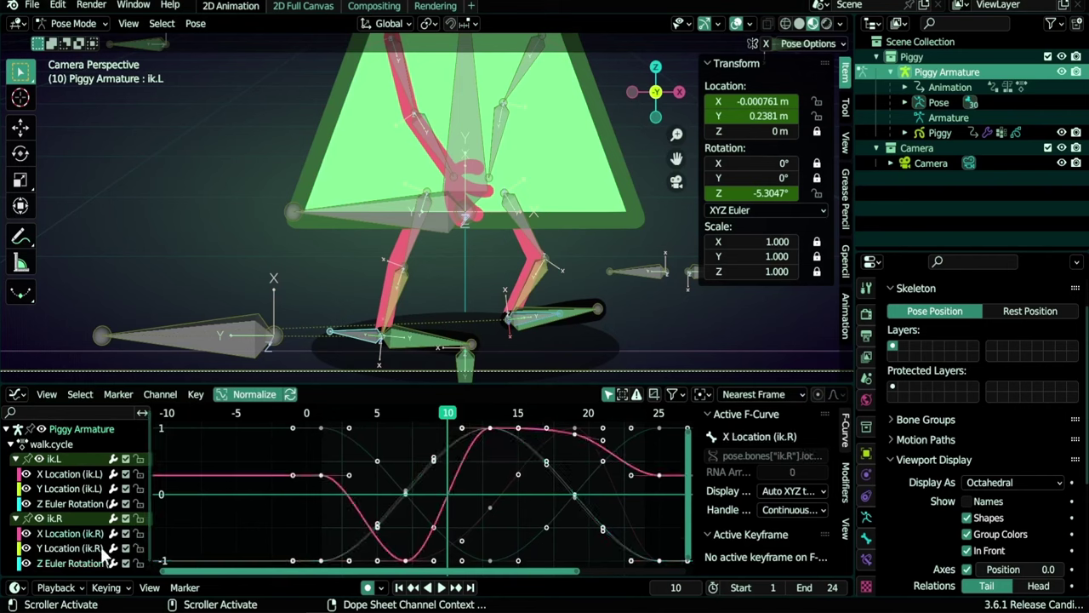
click(102, 548)
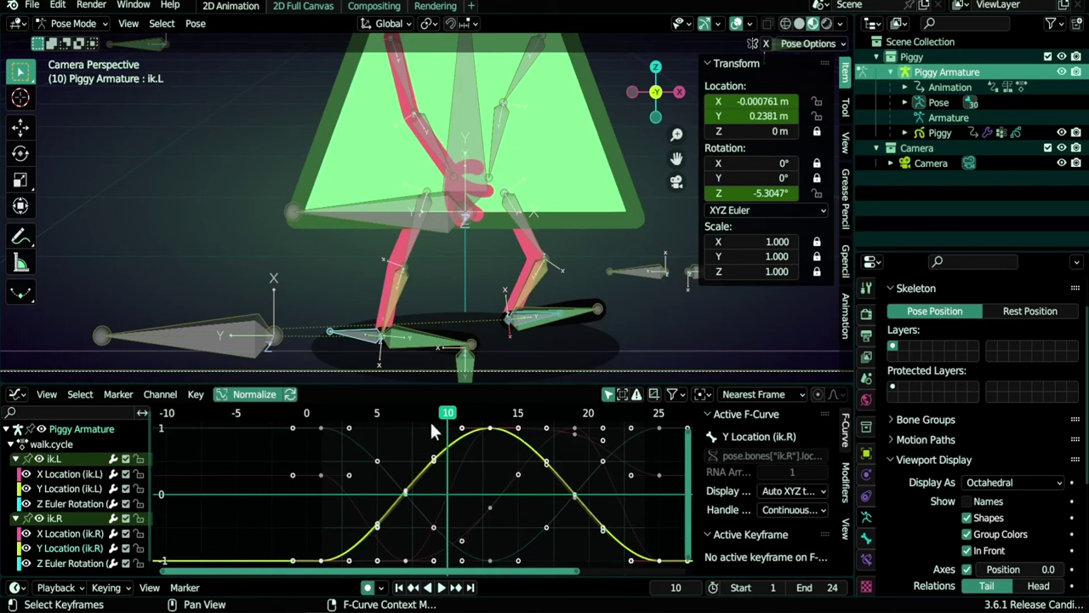
click(71, 562)
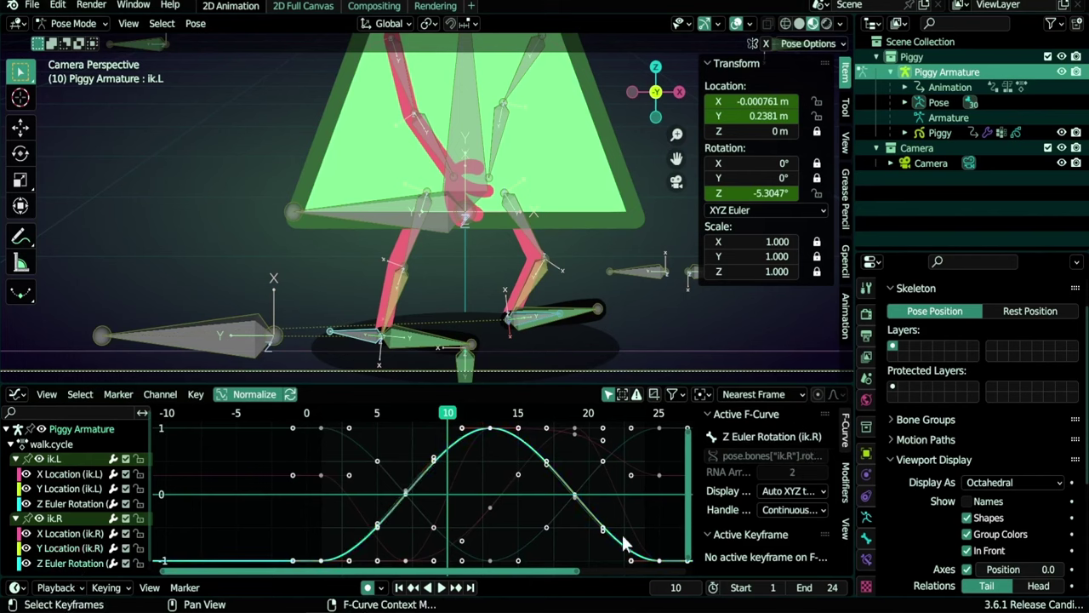
click(248, 396)
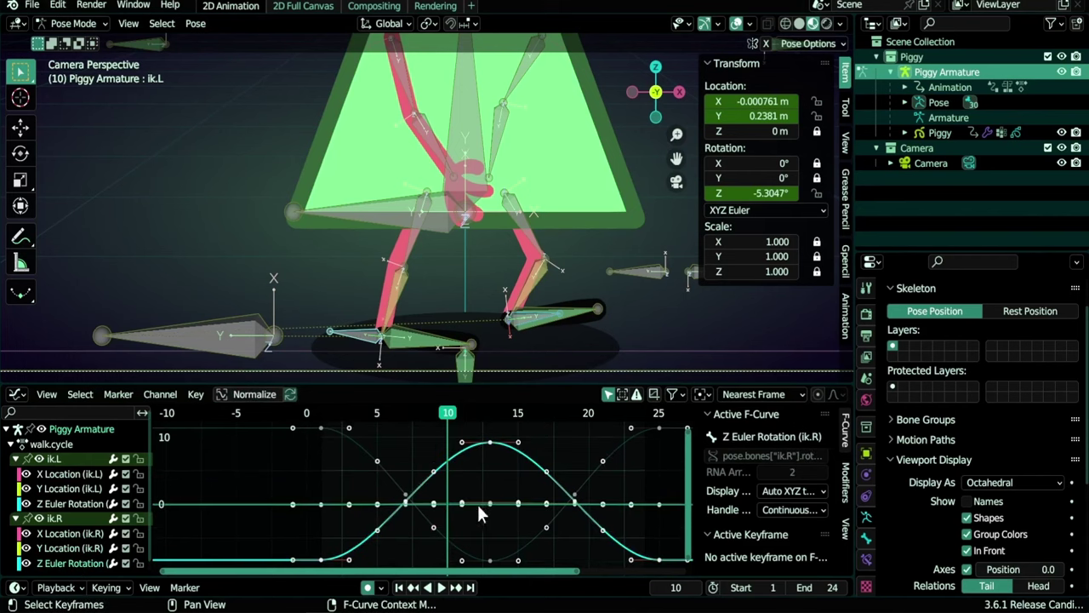
click(256, 395)
key(Home)
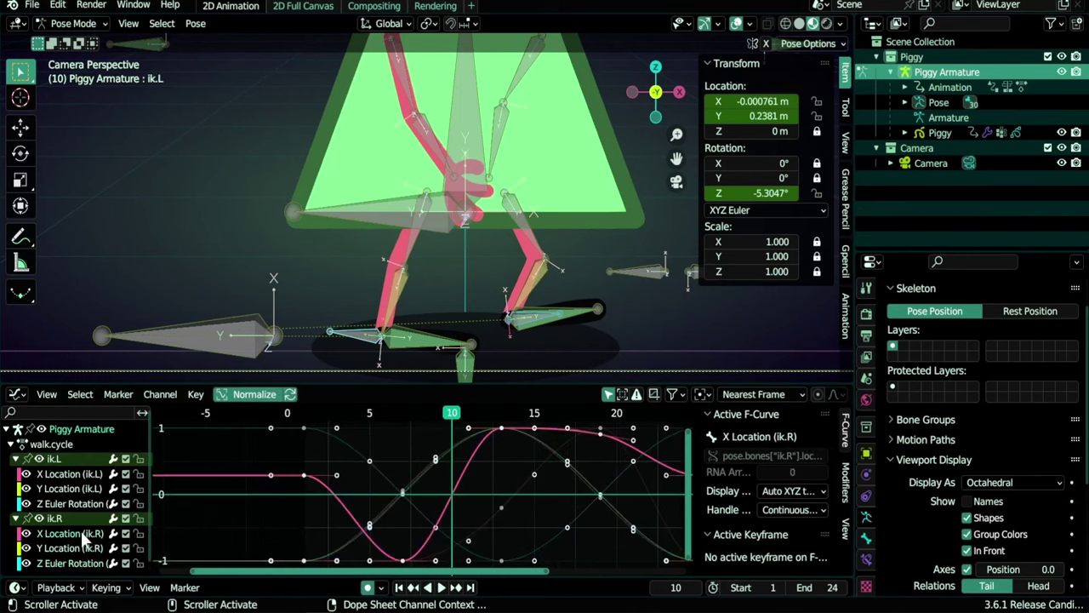
click(68, 548)
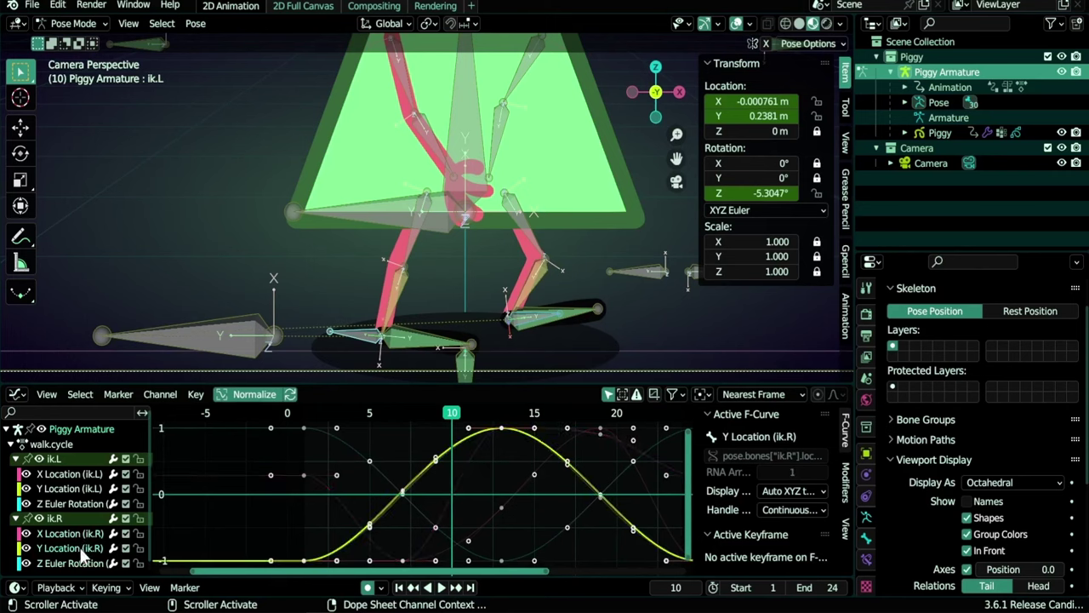
click(501, 430)
key(g)
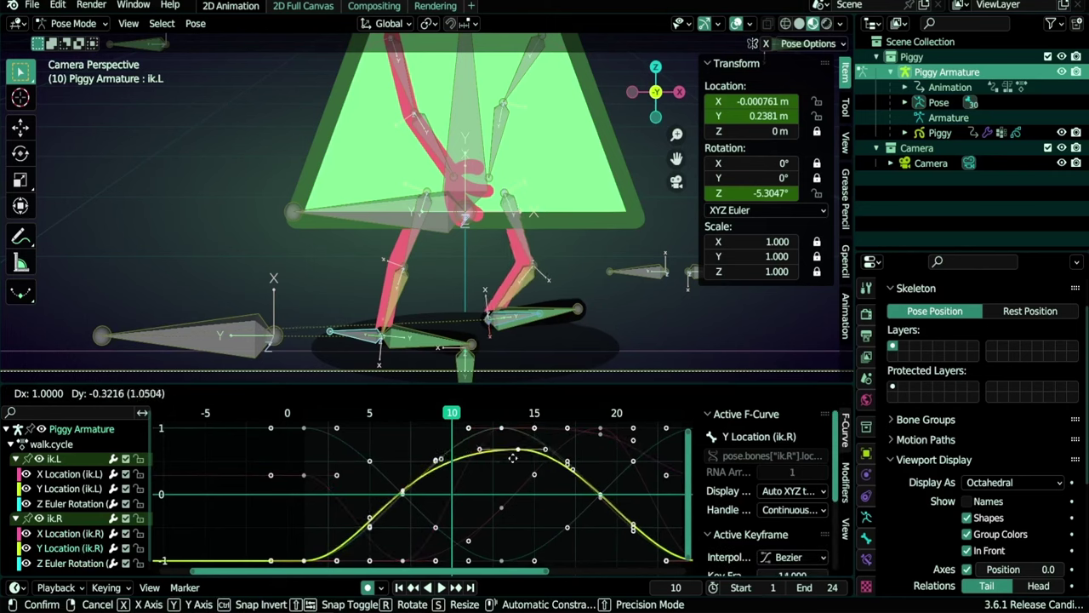
key(Escape)
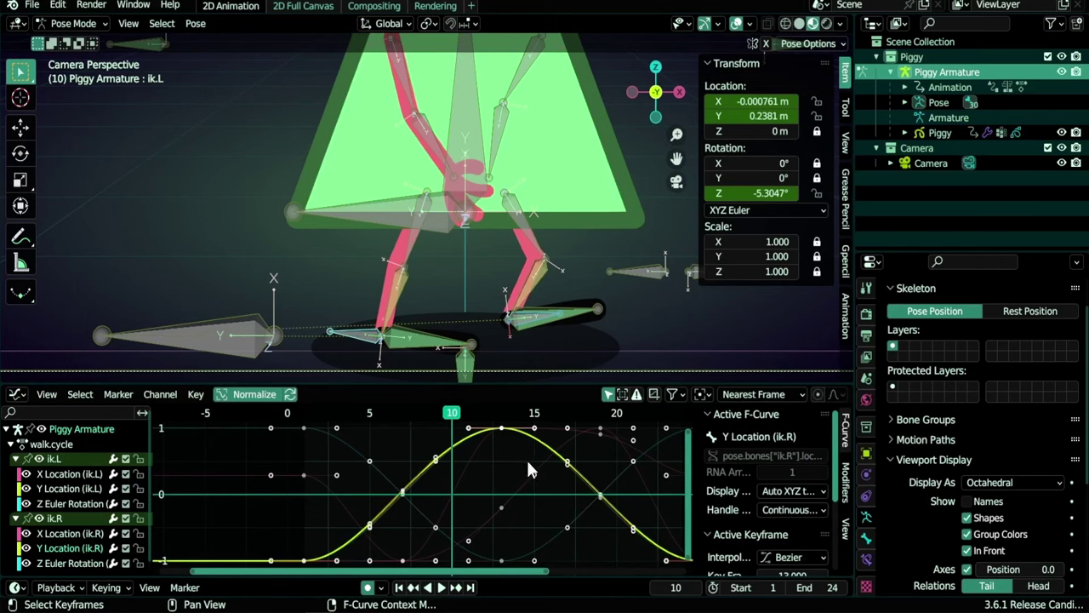
key(r)
key(Escape)
key(s)
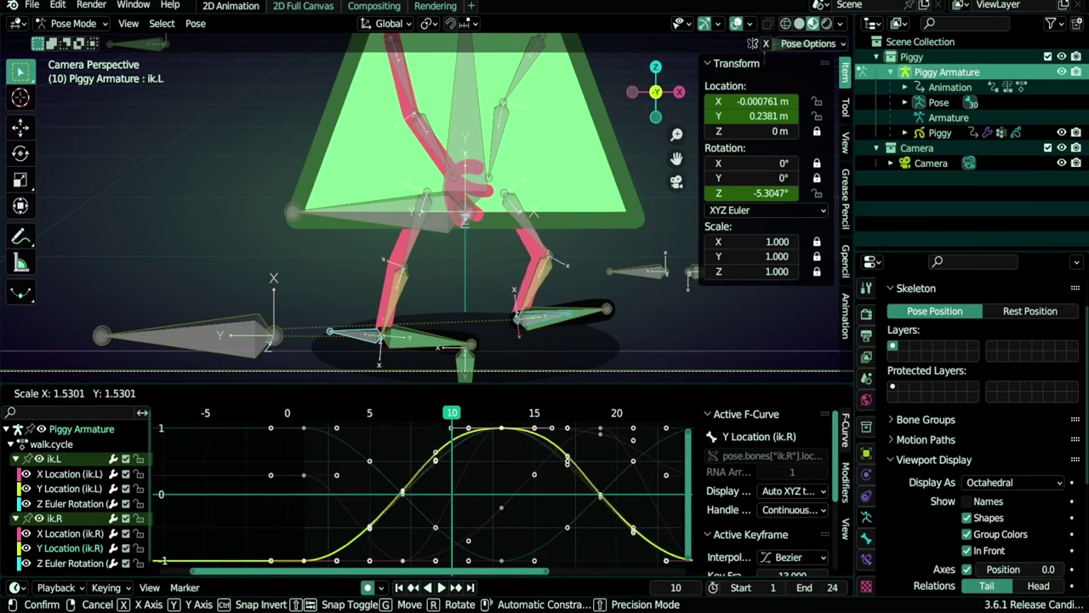
key(Escape)
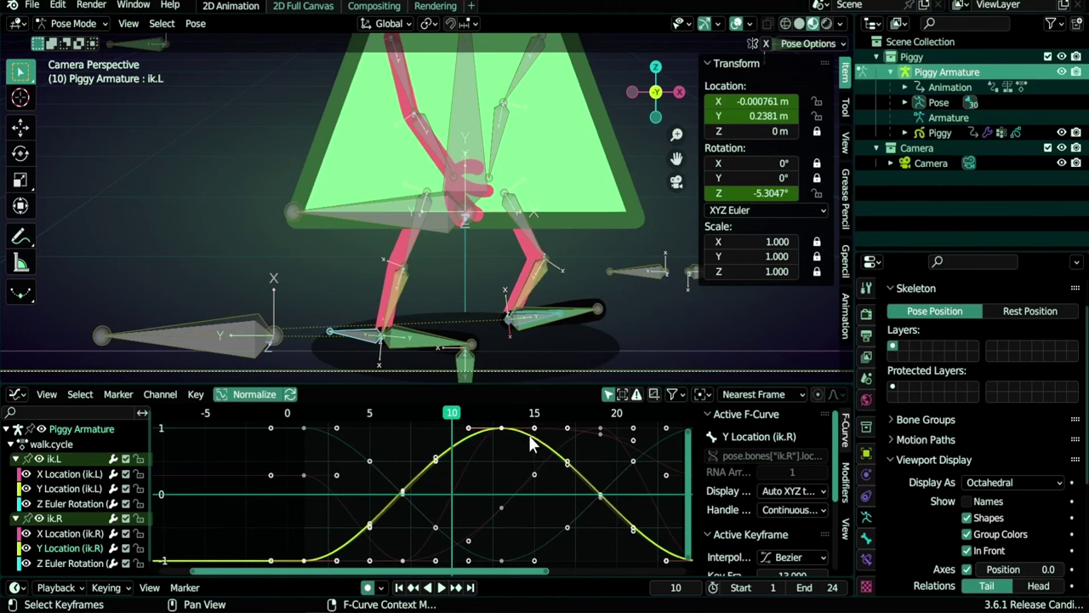
key(g)
key(Escape)
Set keyframe handles to Free and move a handle on ik.R's Z Euler Rotation curve
right_click(502, 428)
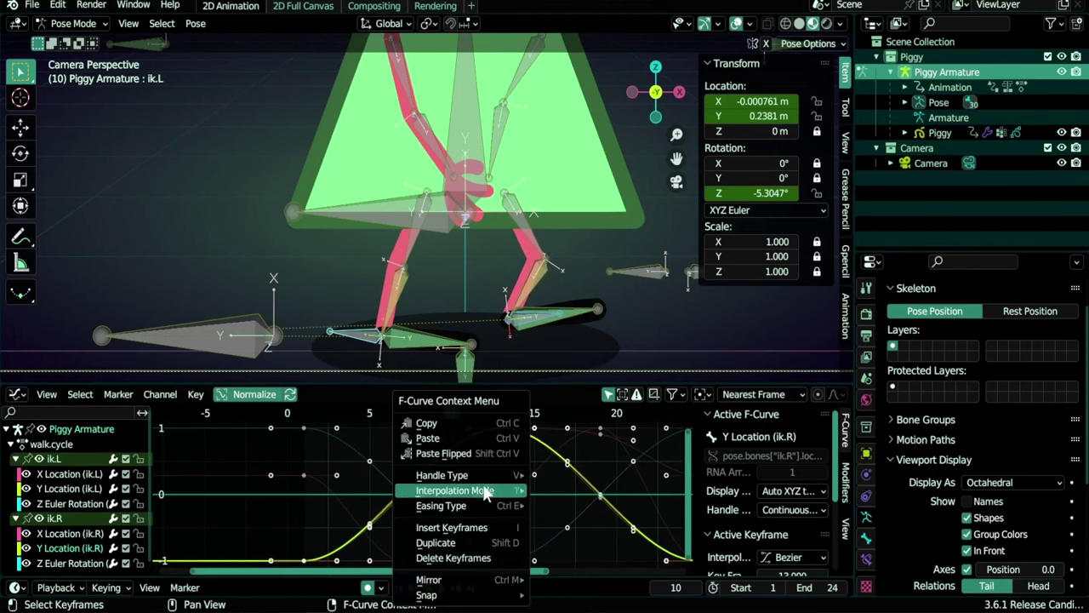
mouse_move(484, 477)
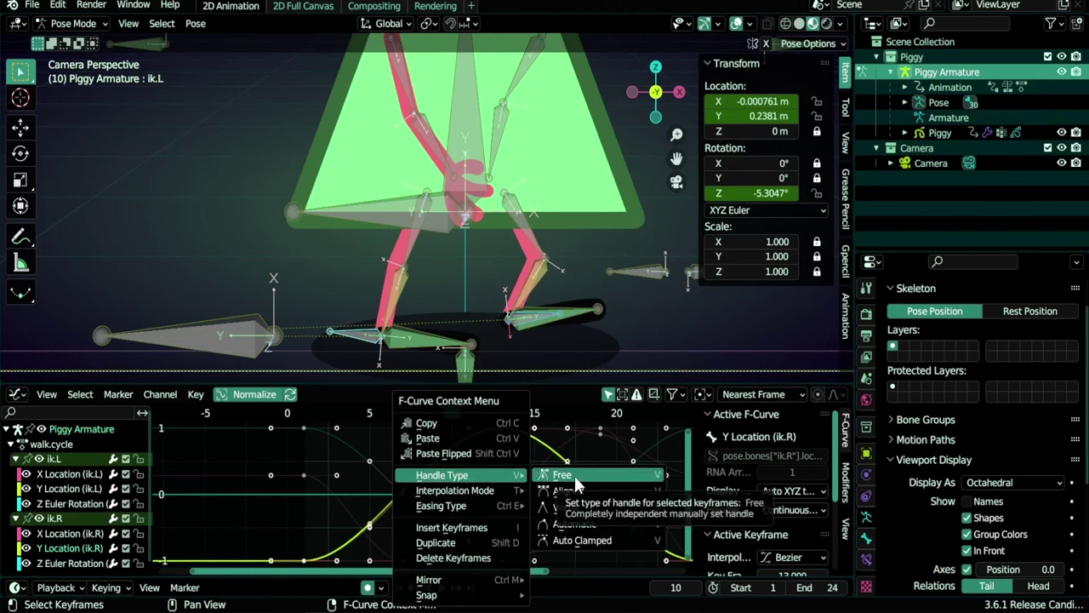
key(Escape)
key(v)
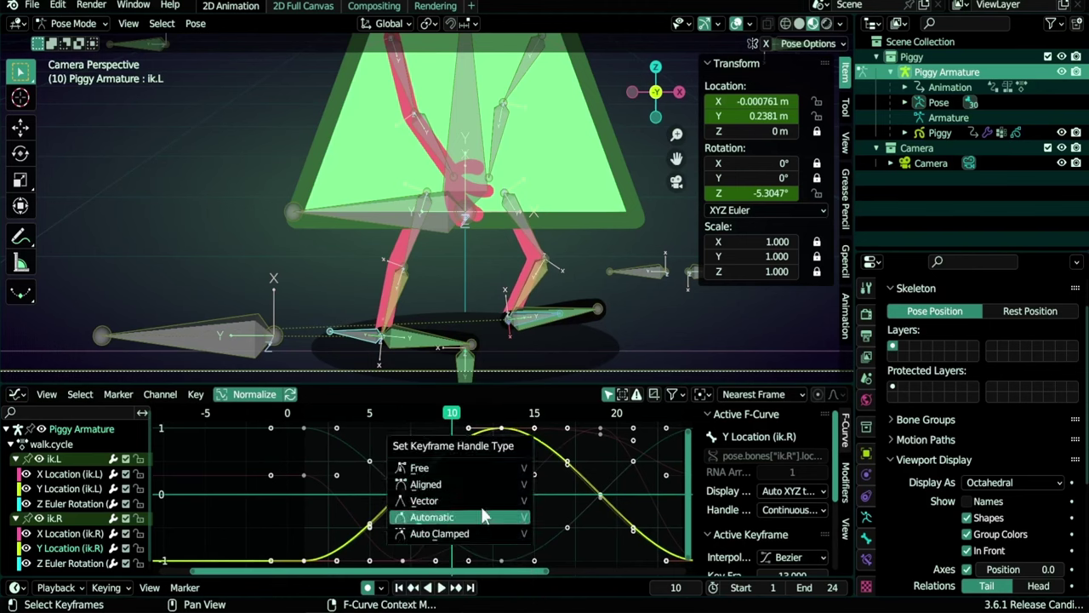
click(487, 468)
click(535, 432)
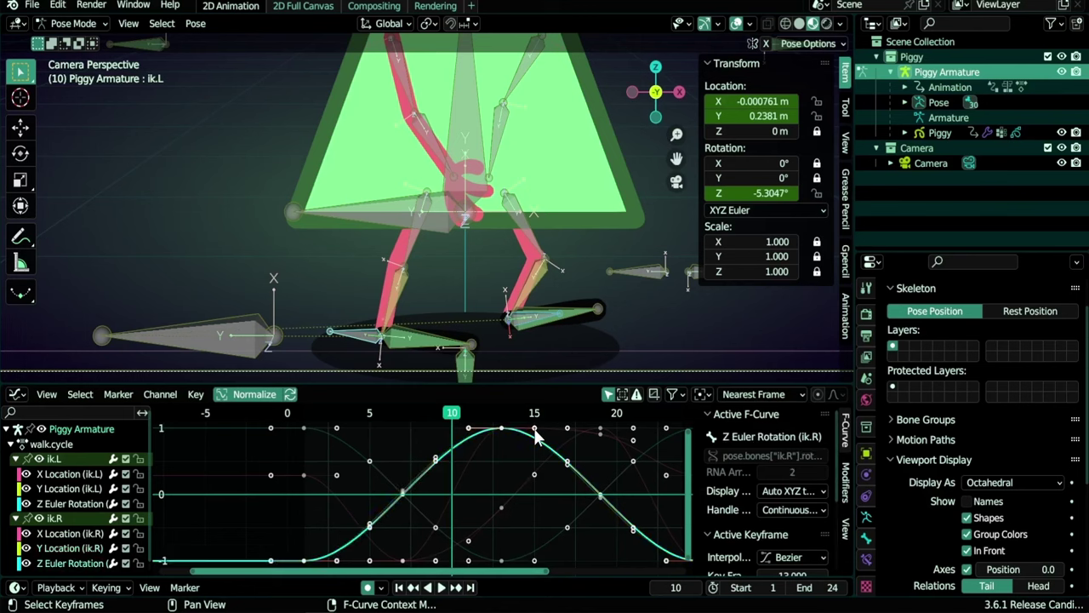
key(g)
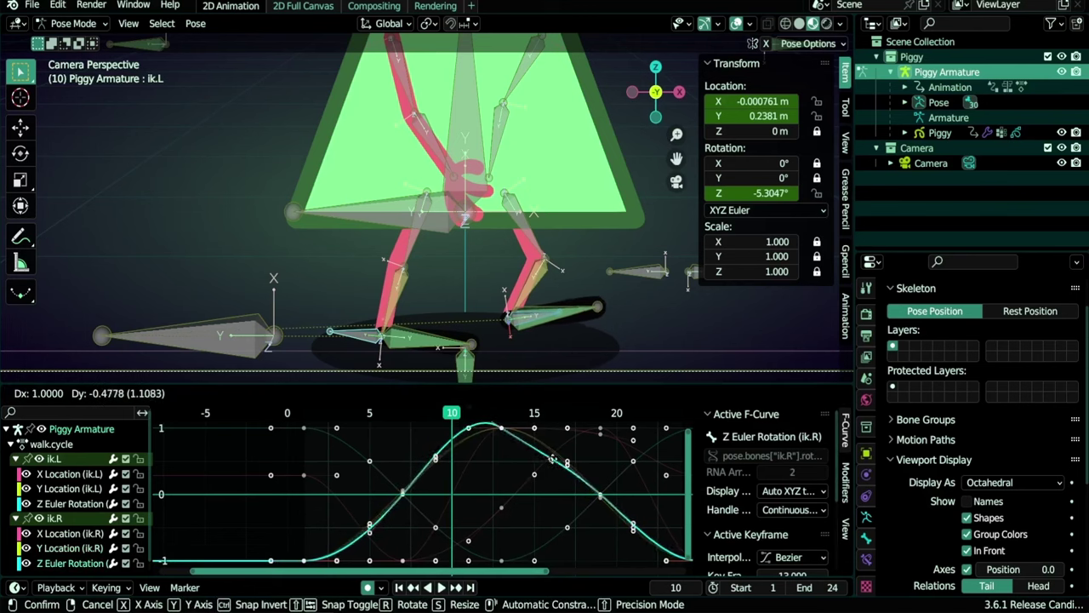
click(549, 433)
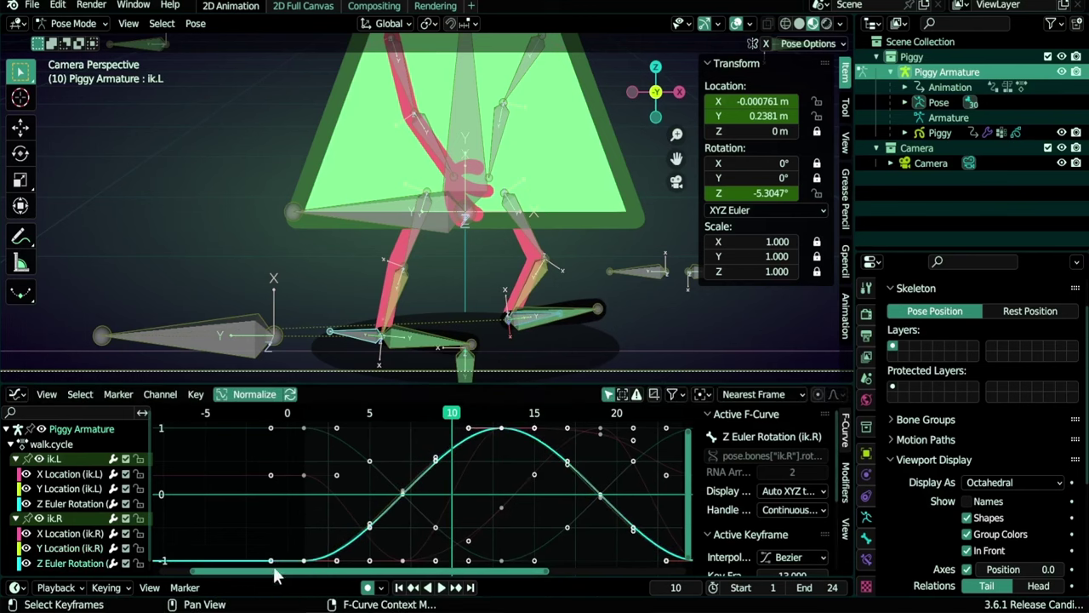
Try moving the ik.R Y Location peak keyframe, then undo to restore the bell
click(70, 548)
click(538, 432)
key(g)
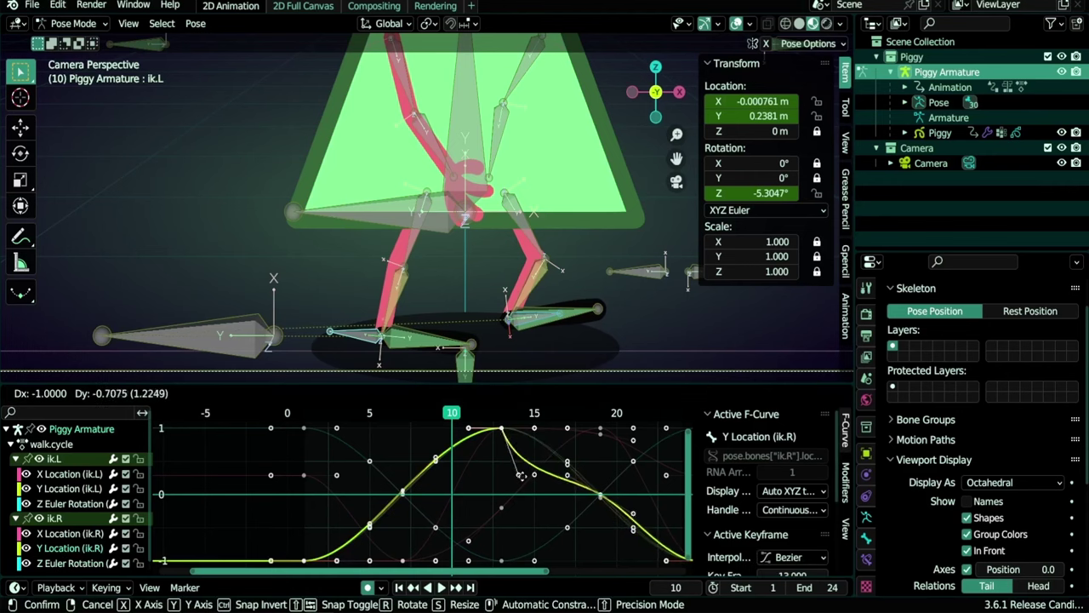
click(481, 433)
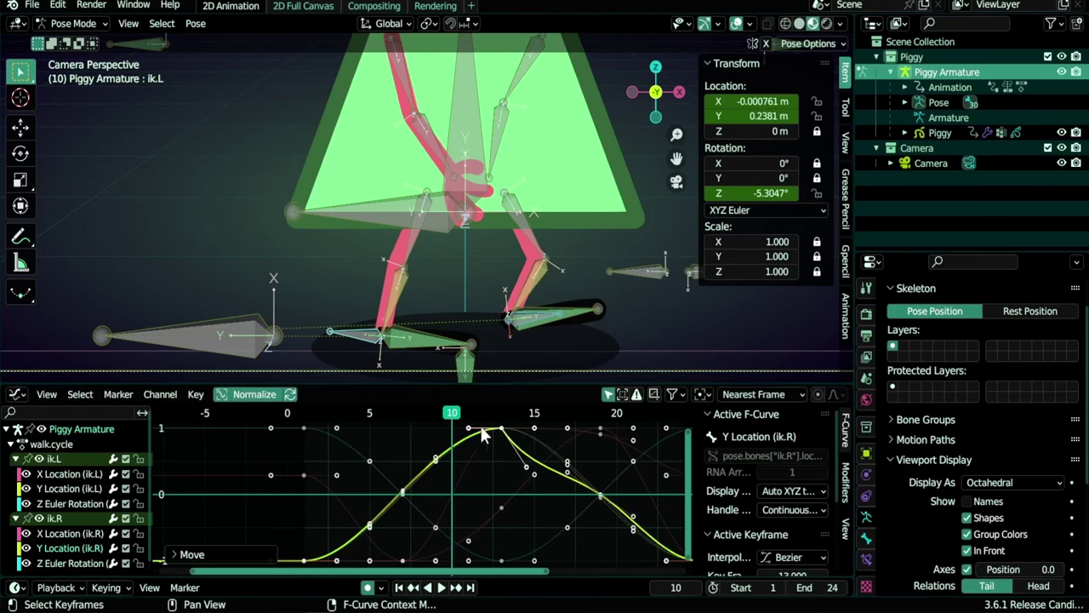
key(ctrl+z)
Give the peak keyframe Aligned handles and return to the Action Editor
ctrl+middle_drag(472, 436, 457, 516)
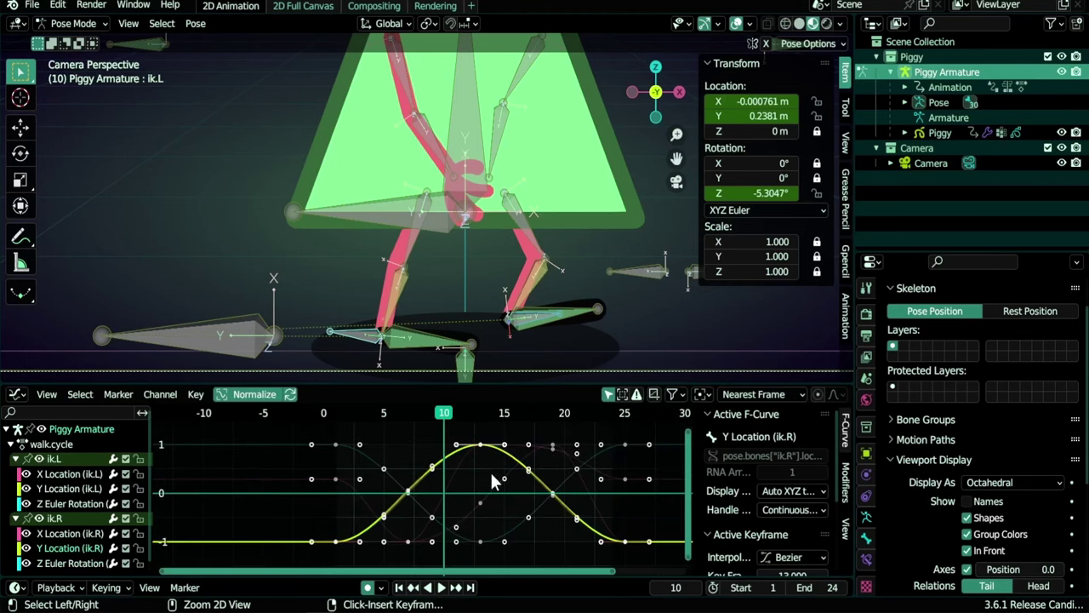
key(v)
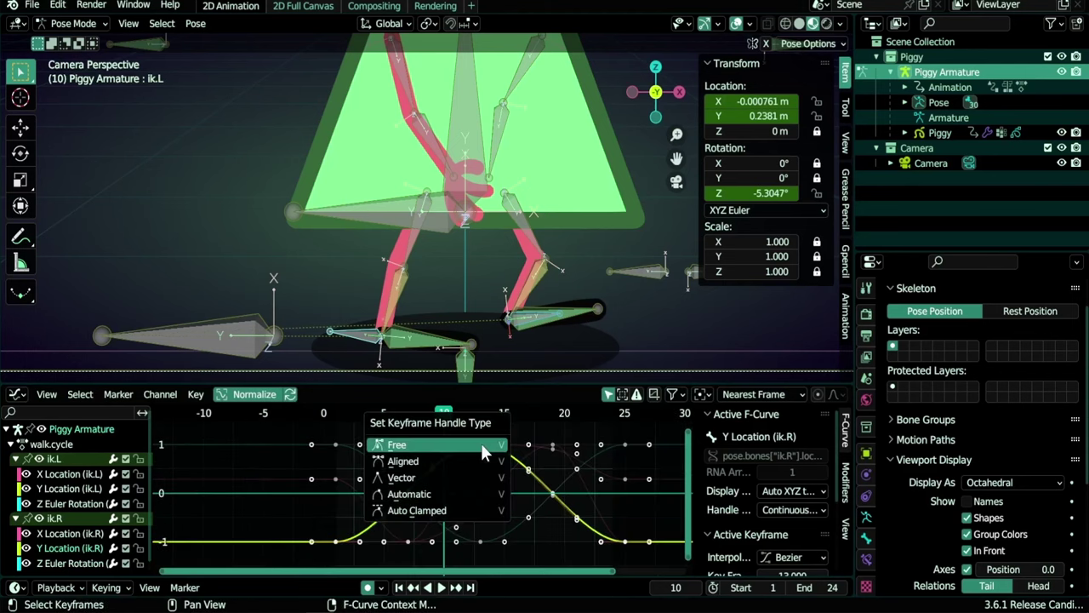
click(464, 464)
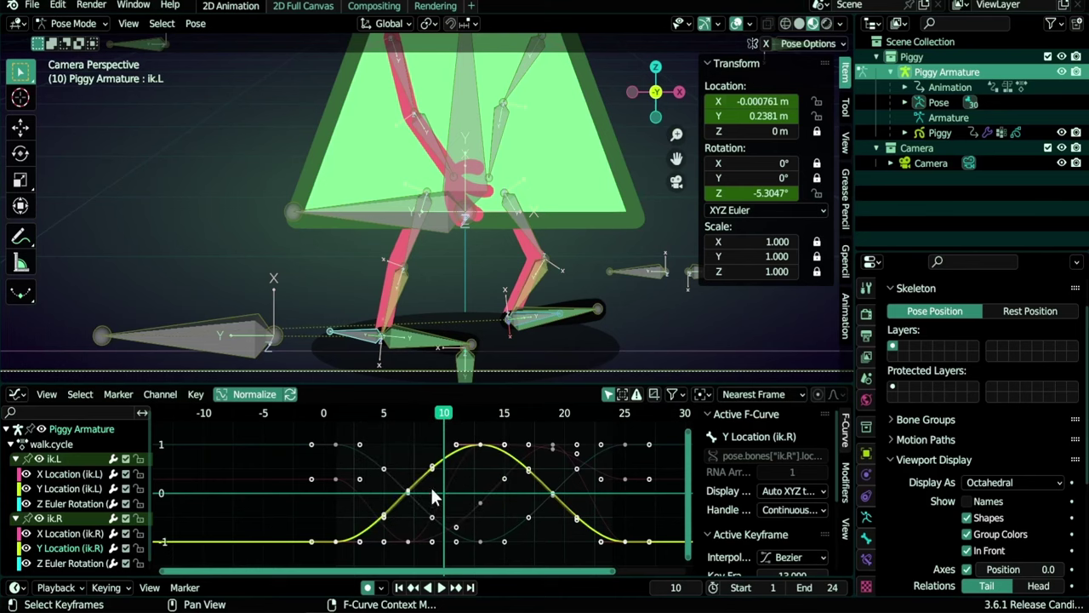
key(ctrl+Tab)
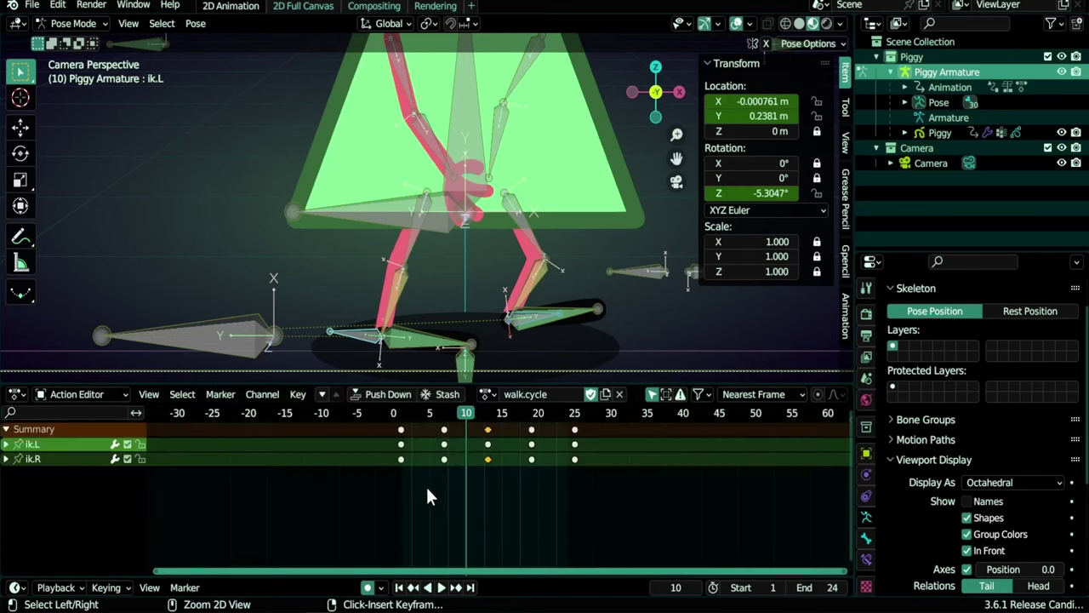
Expand ik.R and set its Y Location keys to Linear interpolation
click(6, 458)
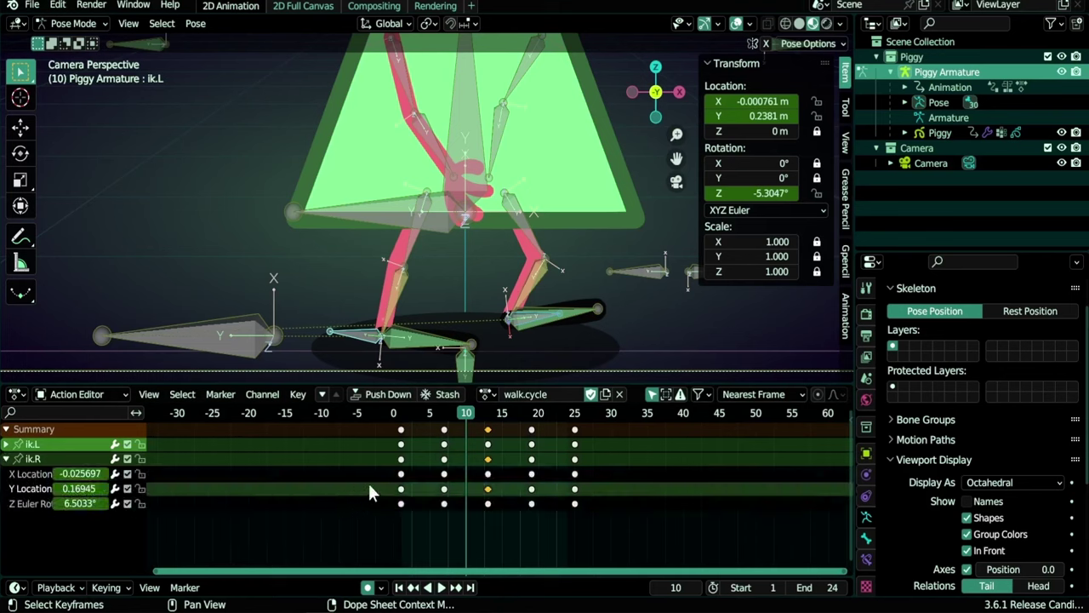
drag(368, 481, 590, 494)
right_click(533, 491)
mouse_move(534, 491)
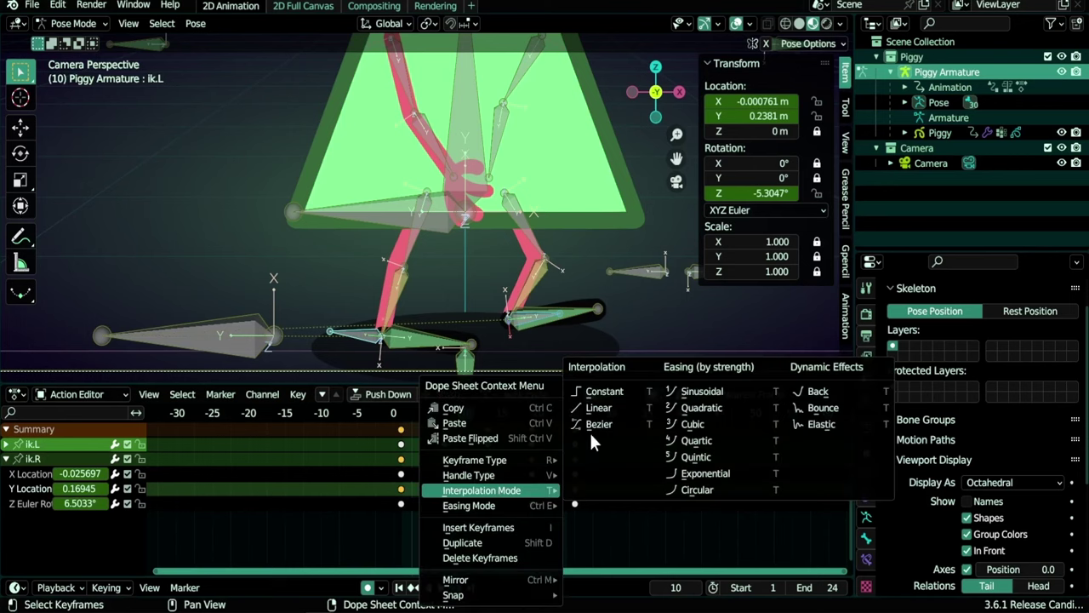
click(599, 408)
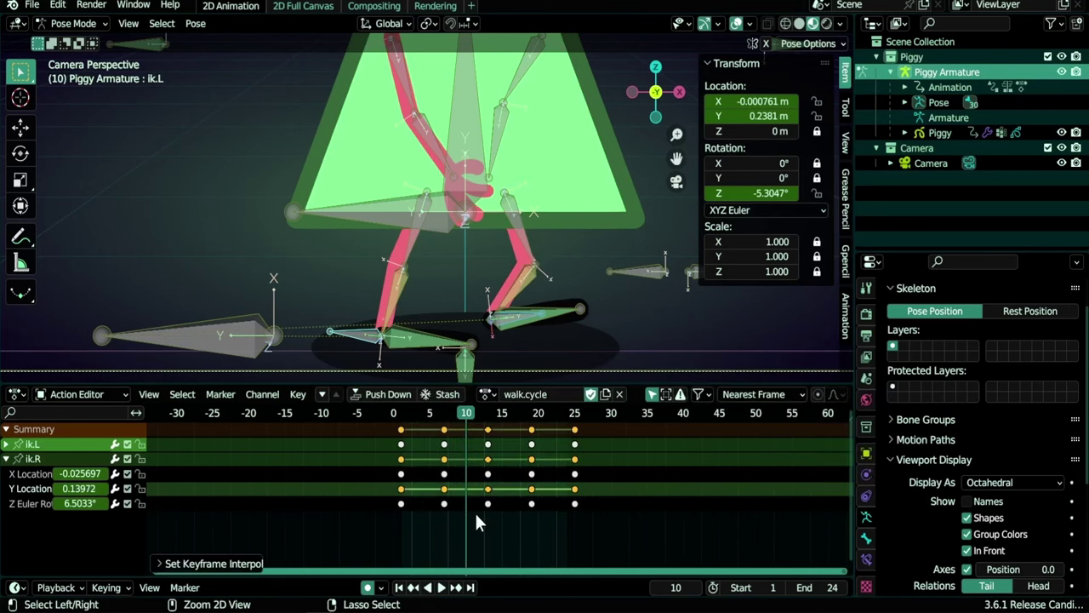
In the Graph Editor, try Constant interpolation on the curves, then restore Bezier
key(ctrl+Tab)
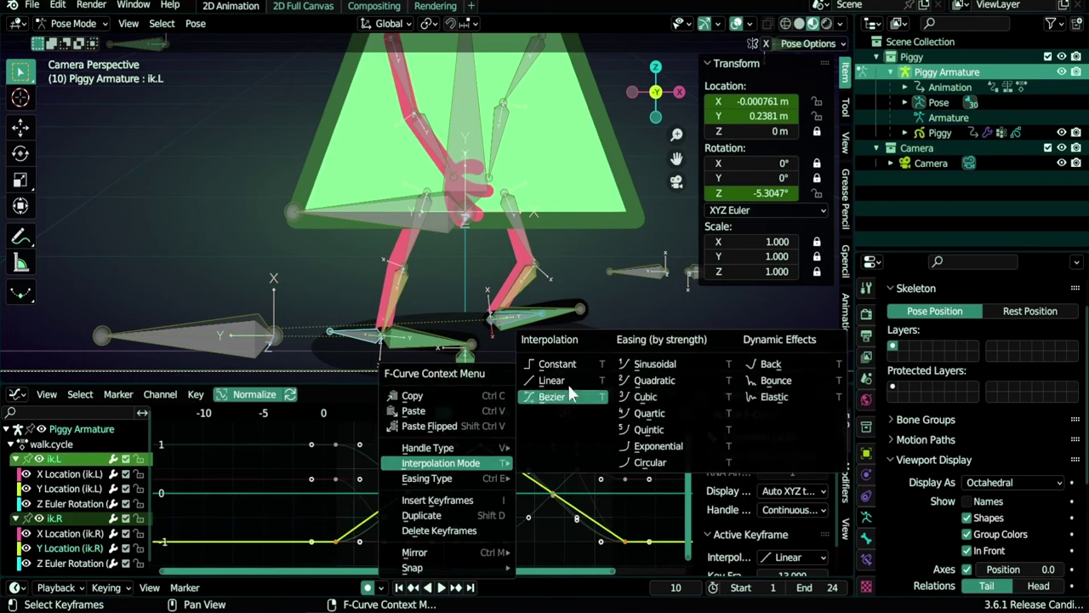
right_click(494, 461)
mouse_move(493, 463)
click(569, 366)
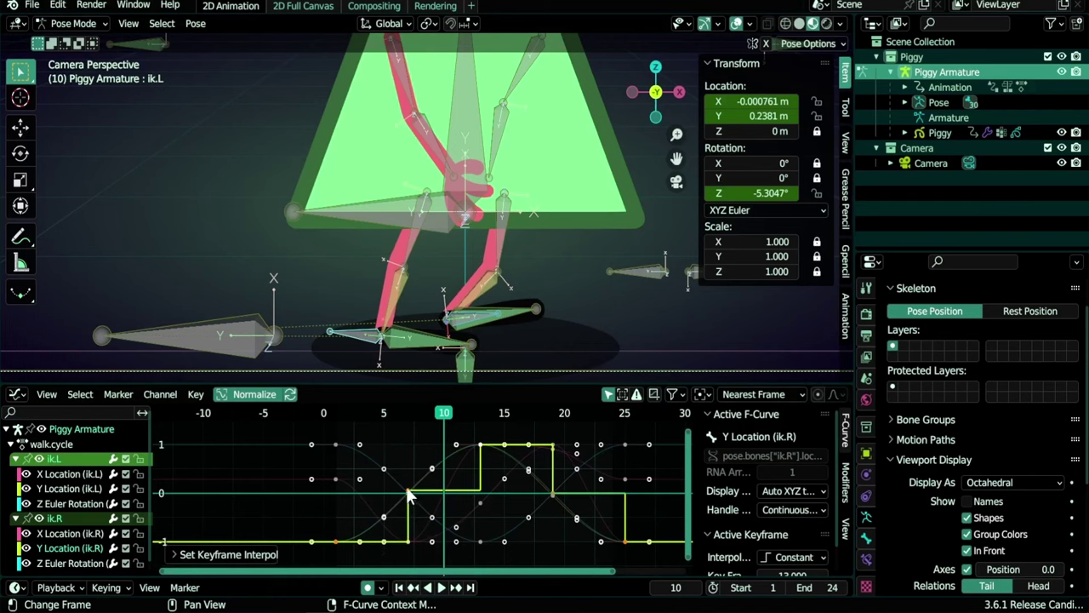
right_click(472, 485)
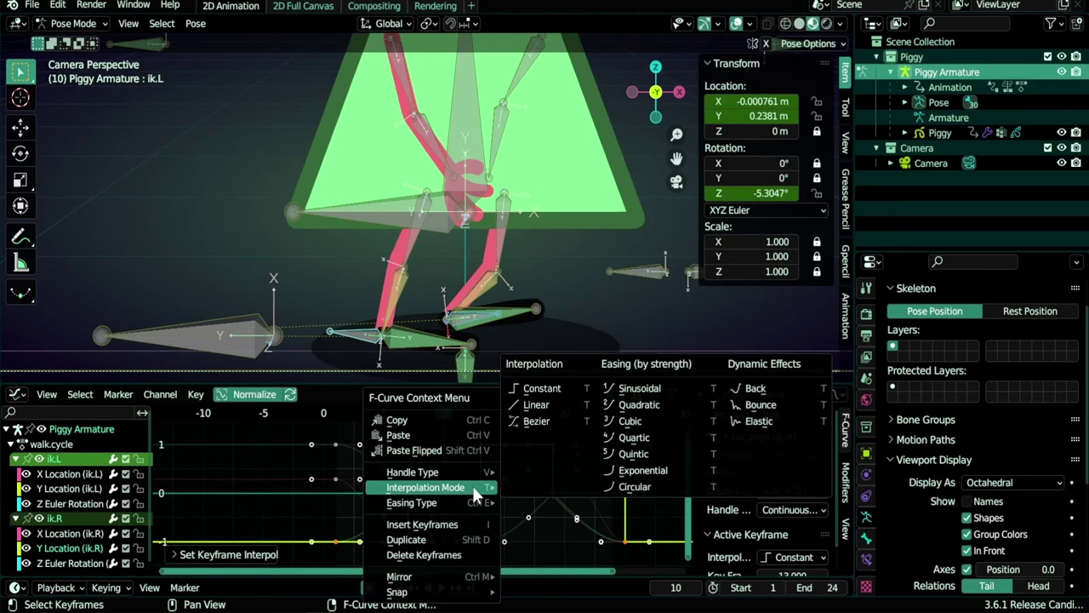
click(548, 420)
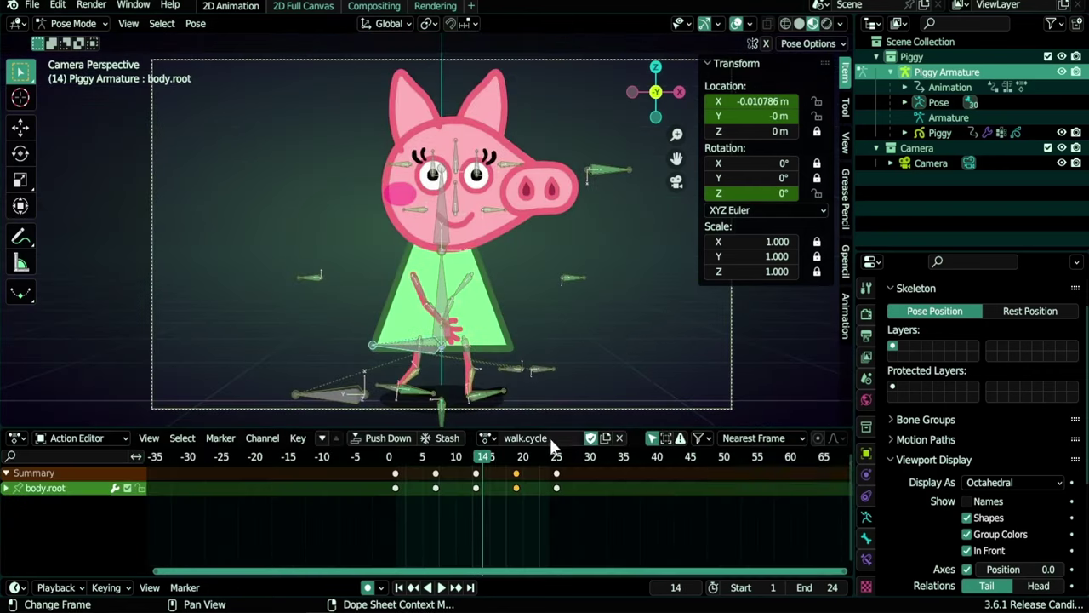
Unlink the walk.cycle action to start a fresh one
click(620, 437)
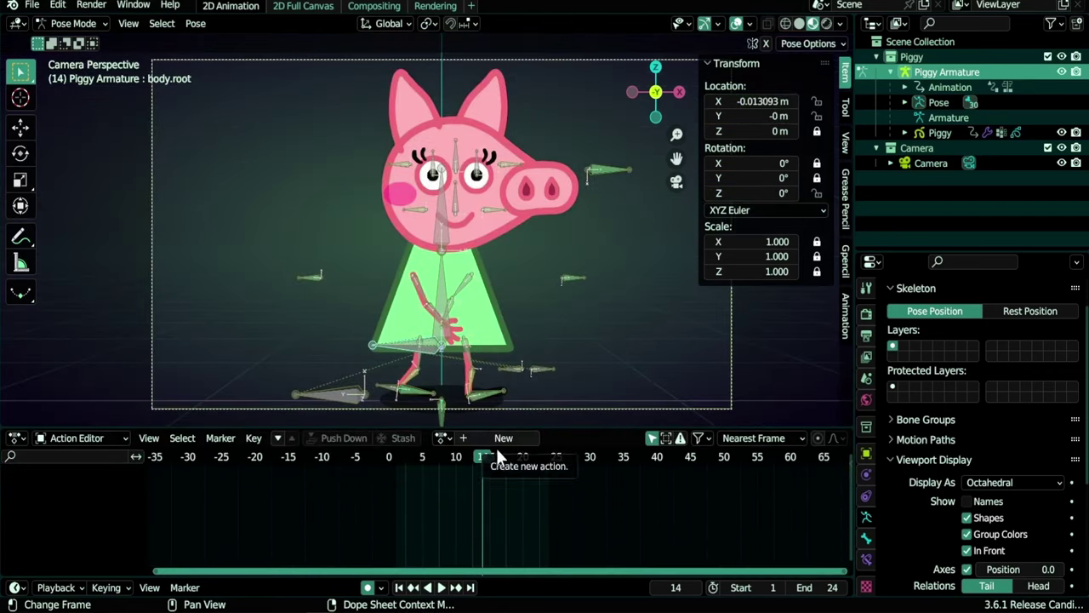
key(i)
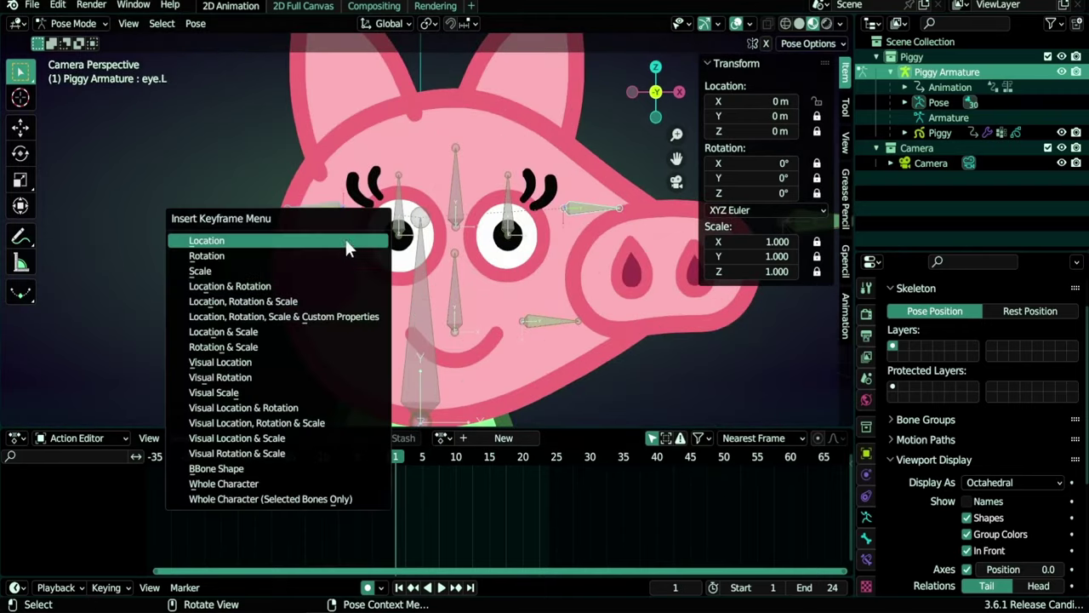
key(Escape)
Key the eye bone's X location, move it to close the eyes, and duplicate the keys
right_click(753, 100)
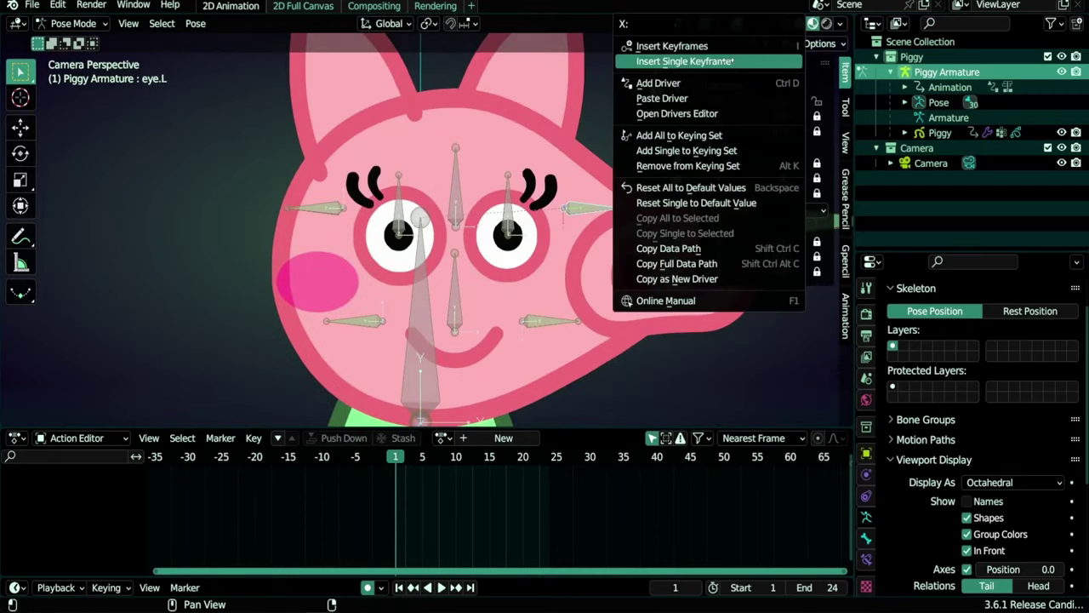
click(685, 62)
key(g)
click(326, 255)
key(Right)
key(Right)
key(Right)
key(Right)
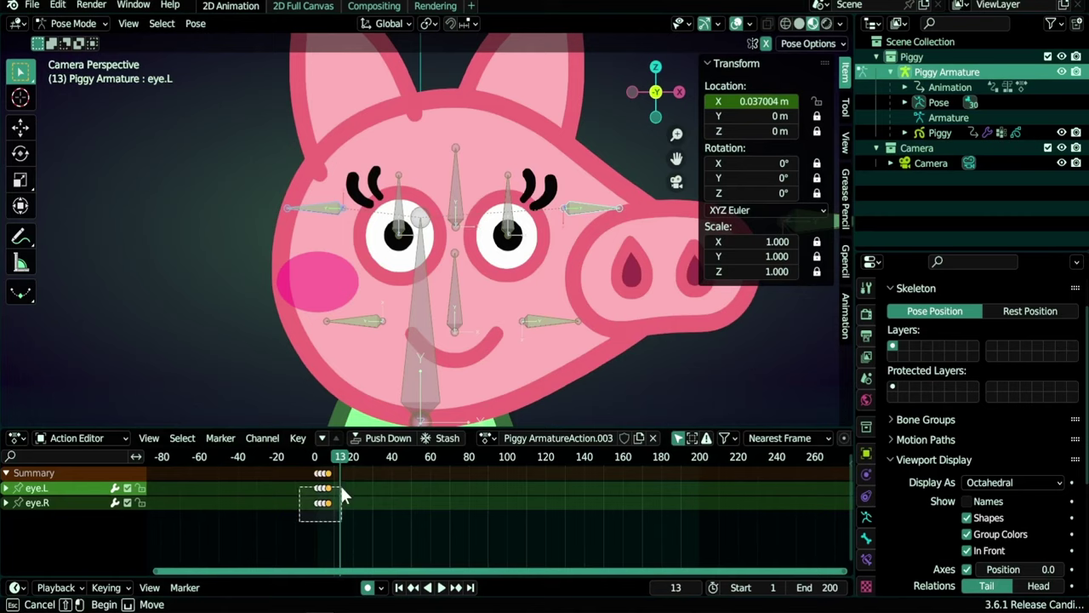
key(shift+d)
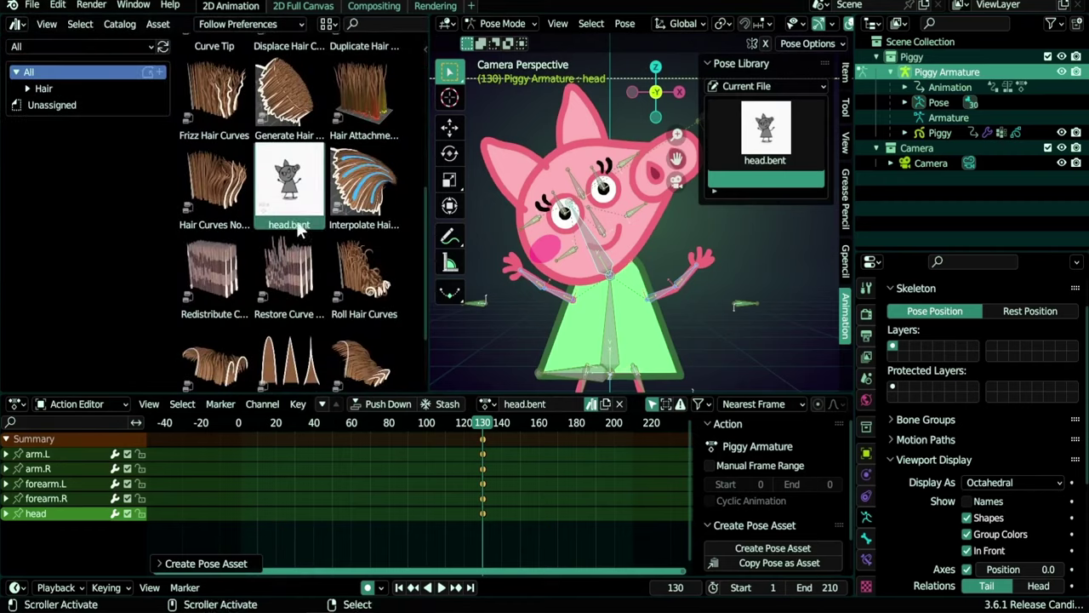
Show Current File assets and paste the walk.cycle pose in as a new pose asset
click(51, 47)
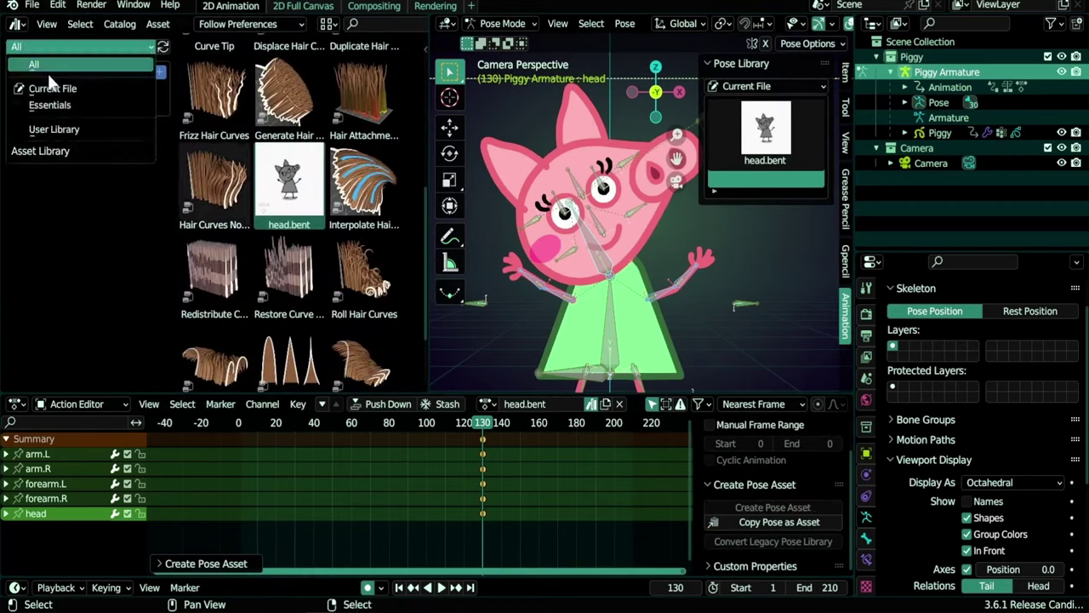
click(51, 88)
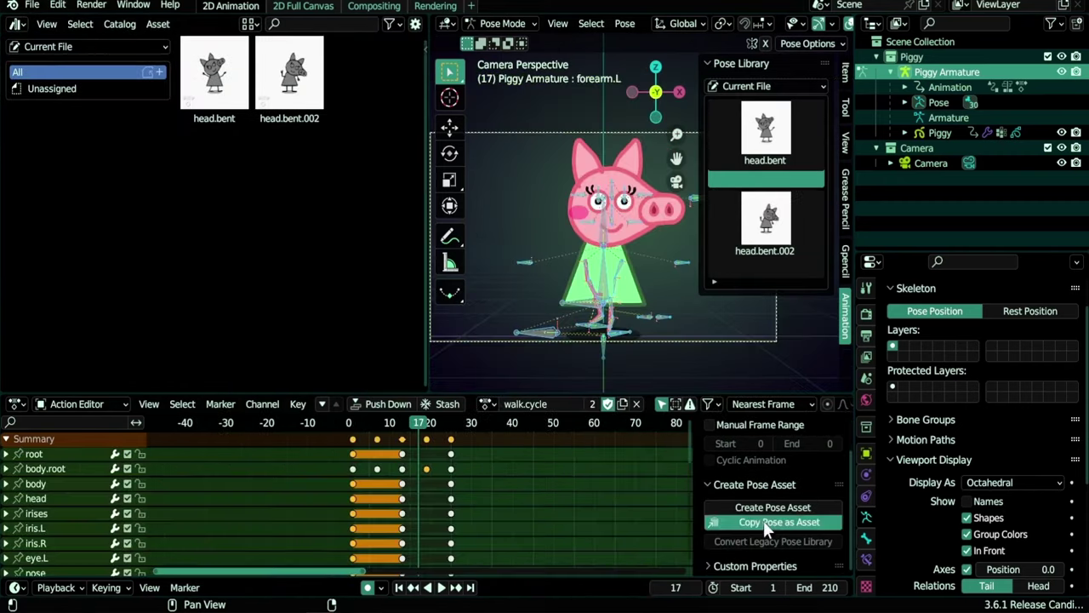
click(779, 521)
key(ctrl+v)
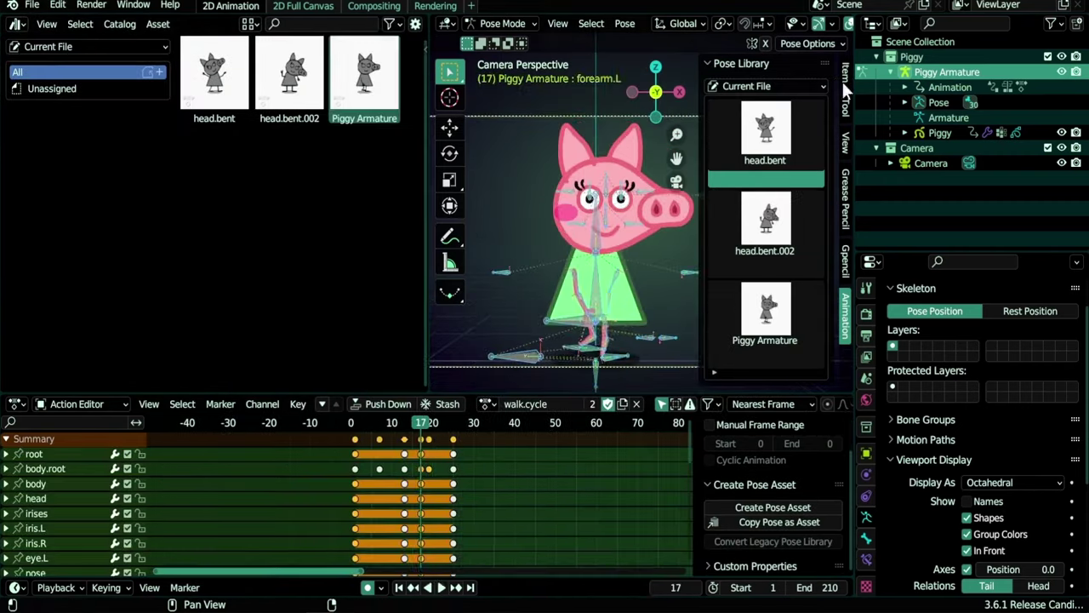